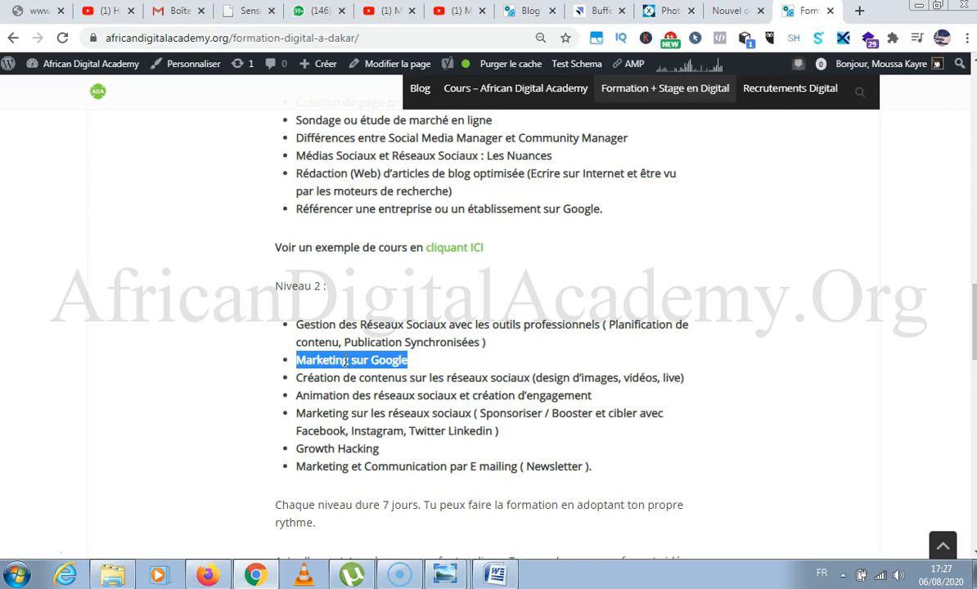
triple_click(361, 378)
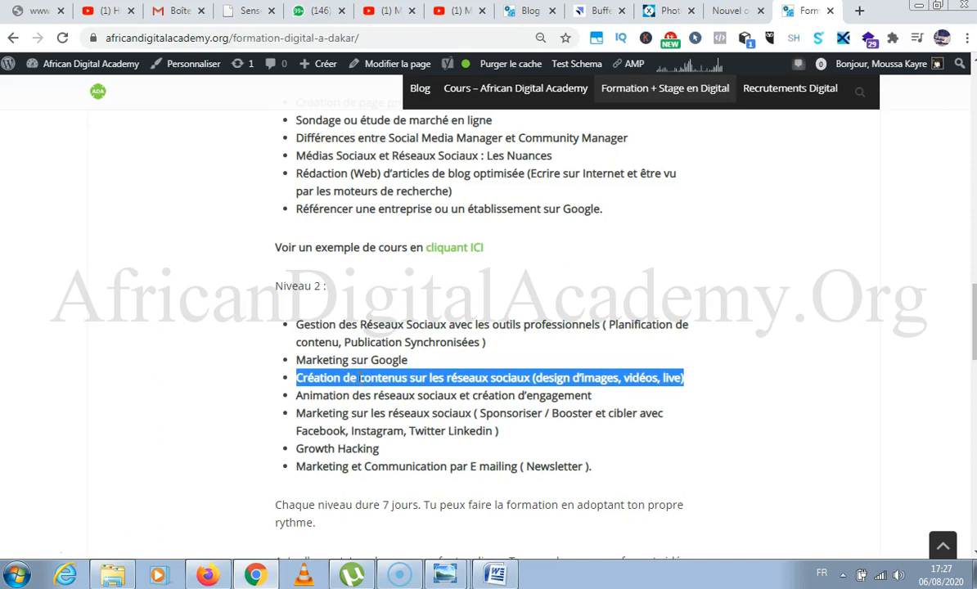
click(413, 378)
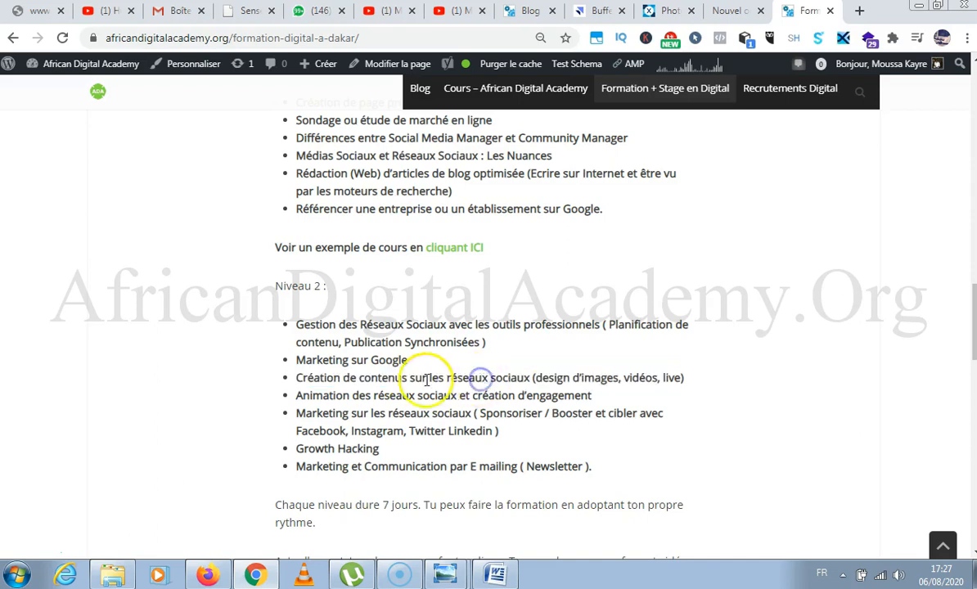
drag(445, 377, 658, 378)
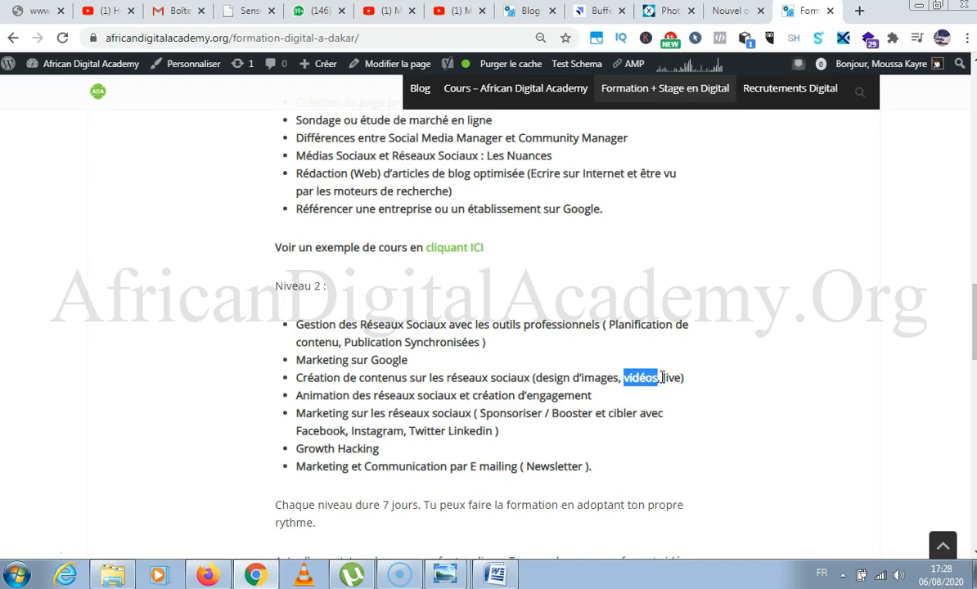
drag(664, 377, 682, 374)
drag(537, 377, 655, 377)
drag(656, 377, 661, 379)
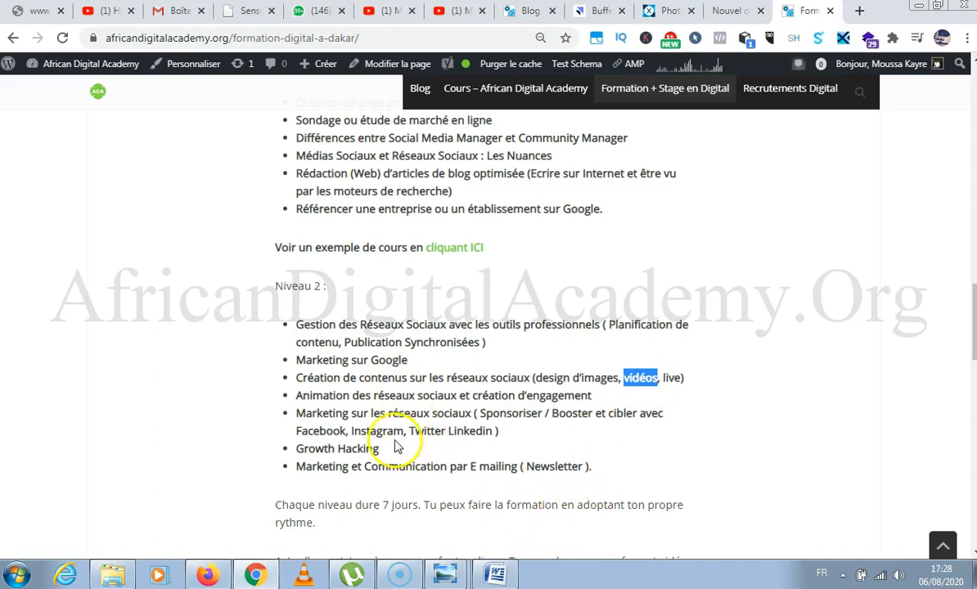
Copy the Niveau 2 line "Création de contenus sur les réseaux sociaux (design d'images, vidéos, live)" into the blank Word document.
drag(296, 377, 738, 386)
key(ctrl+c)
click(494, 575)
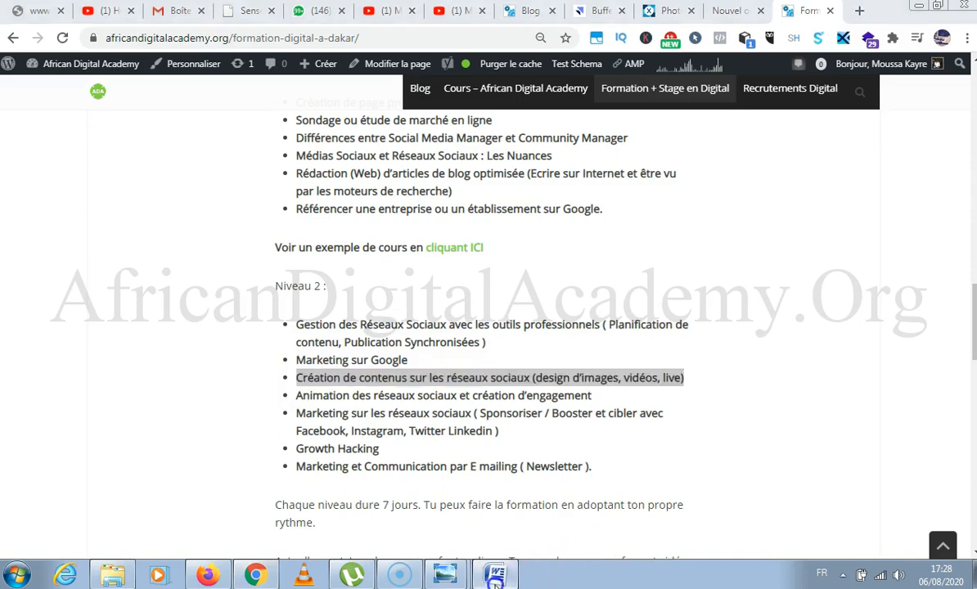
click(464, 292)
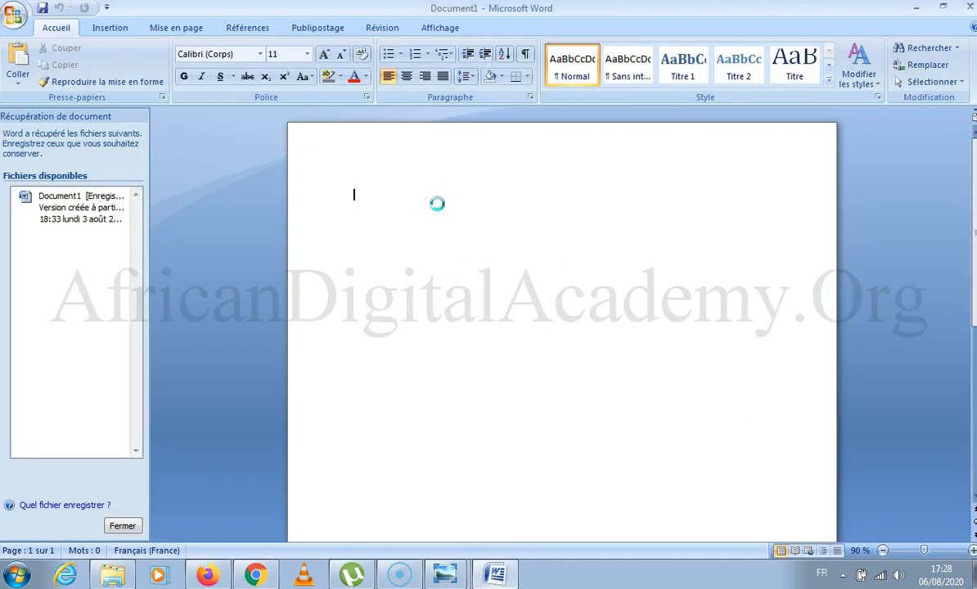
key(ctrl+v)
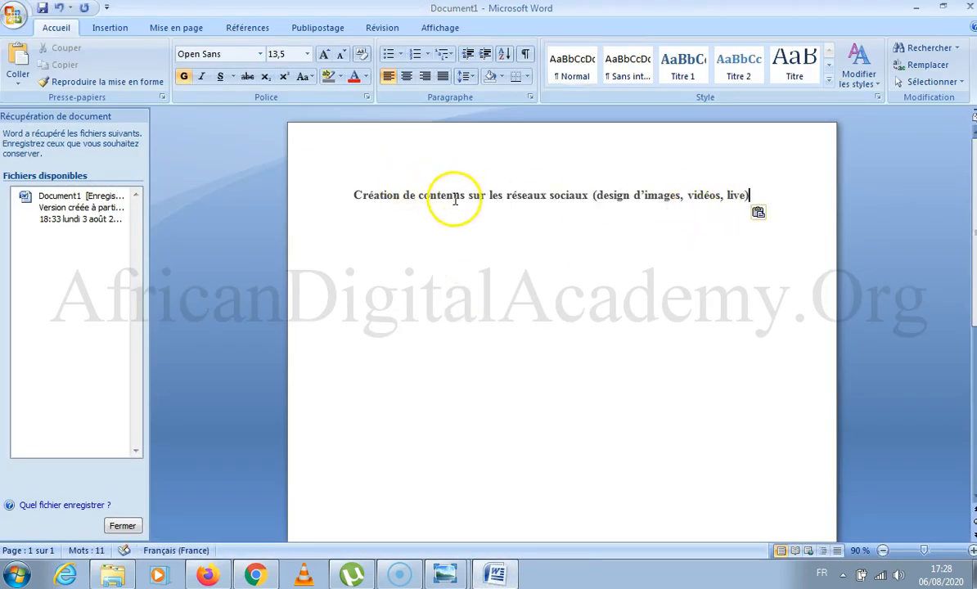
Break the pasted line before "(design d'images, vidéos, live)" and end the heading after "sociaux" with a colon.
click(590, 196)
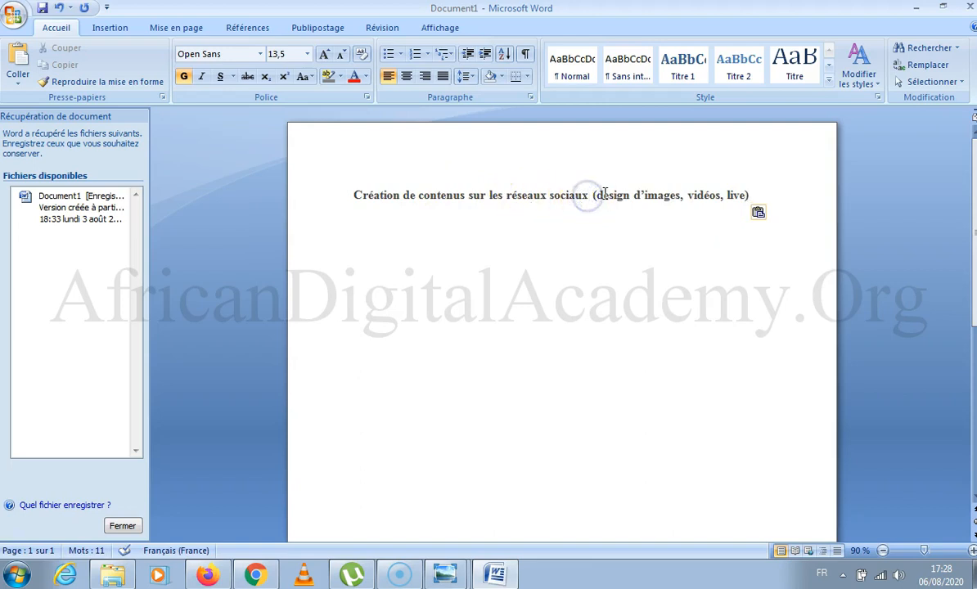
key(Return)
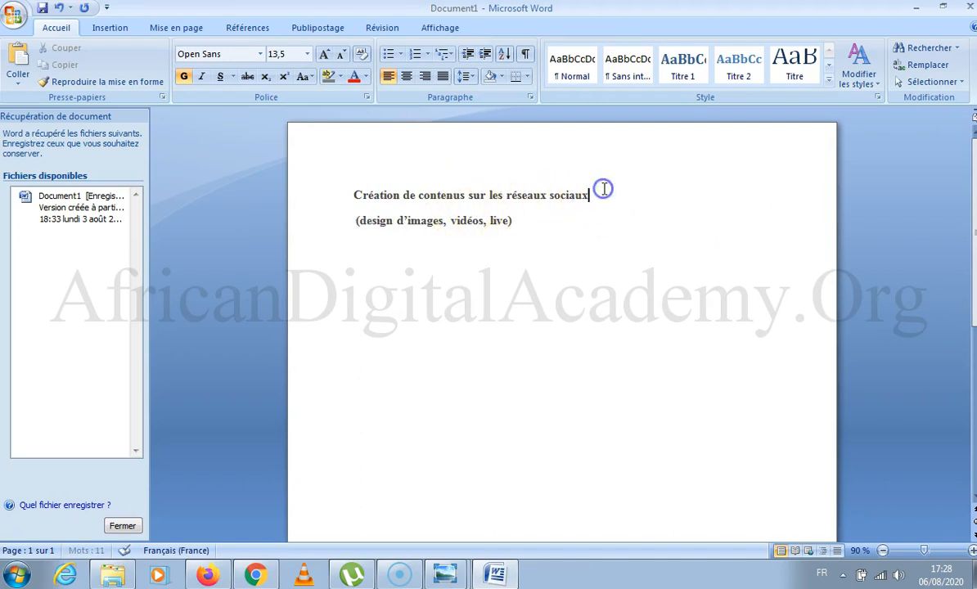
text(:)
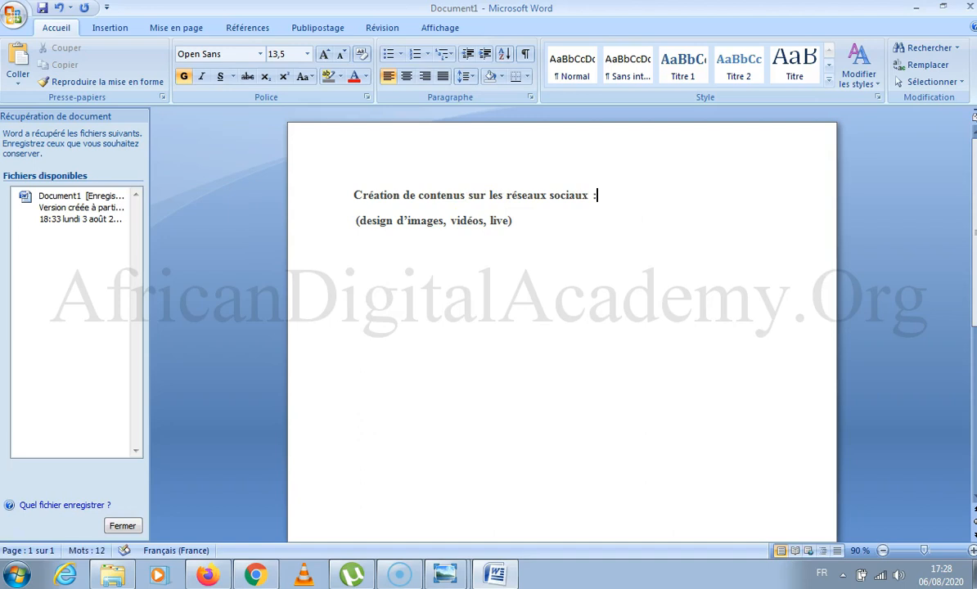
Add the word "Contenu" on its own line below the heading, with a blank line above and below it.
click(464, 195)
drag(464, 195, 414, 196)
click(632, 194)
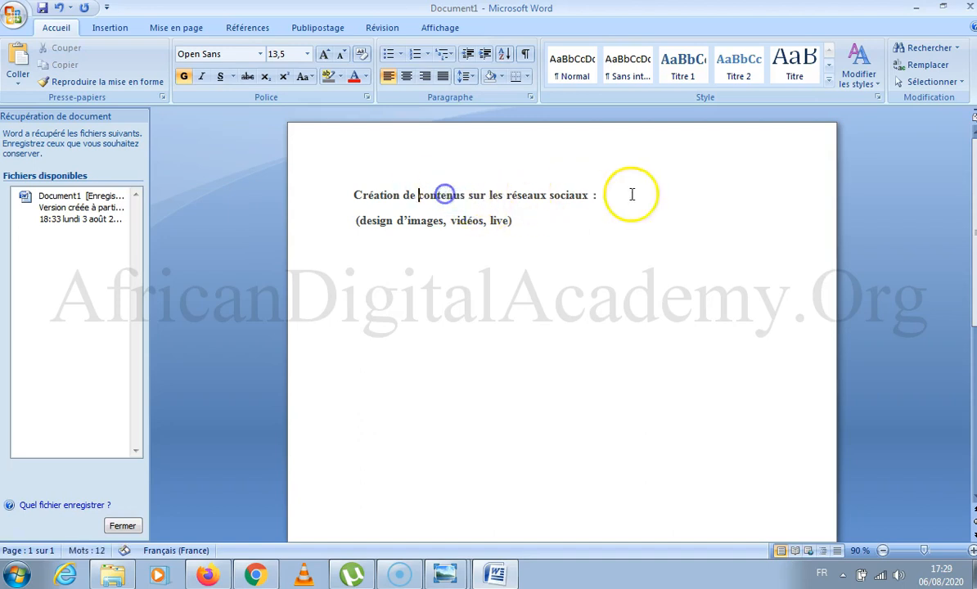
key(Return)
text(Contenu)
key(Return)
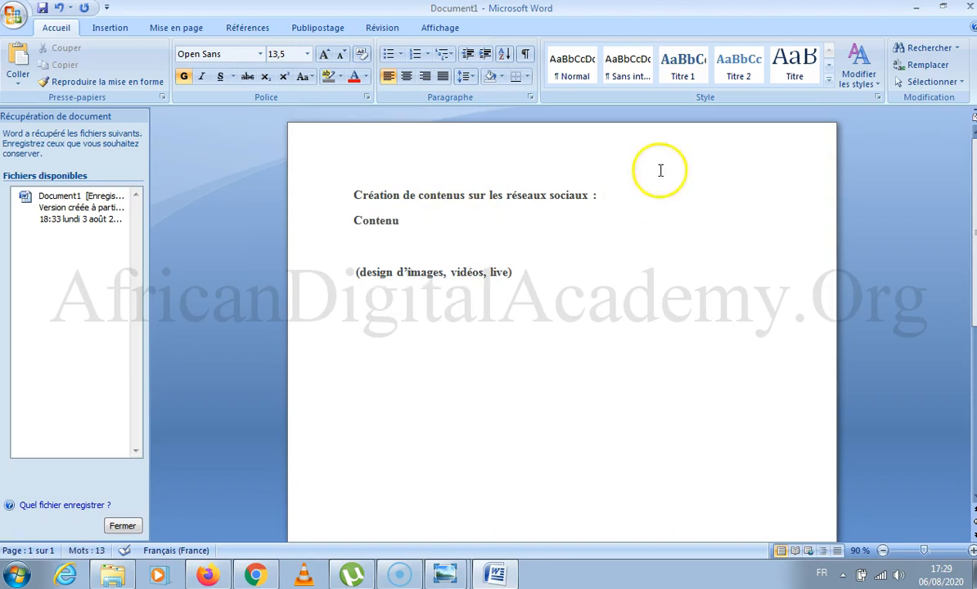
click(623, 195)
key(Return)
Format "Contenu" and the blank line above it in Times New Roman size 72, and indent the word toward the page centre.
drag(422, 243, 273, 227)
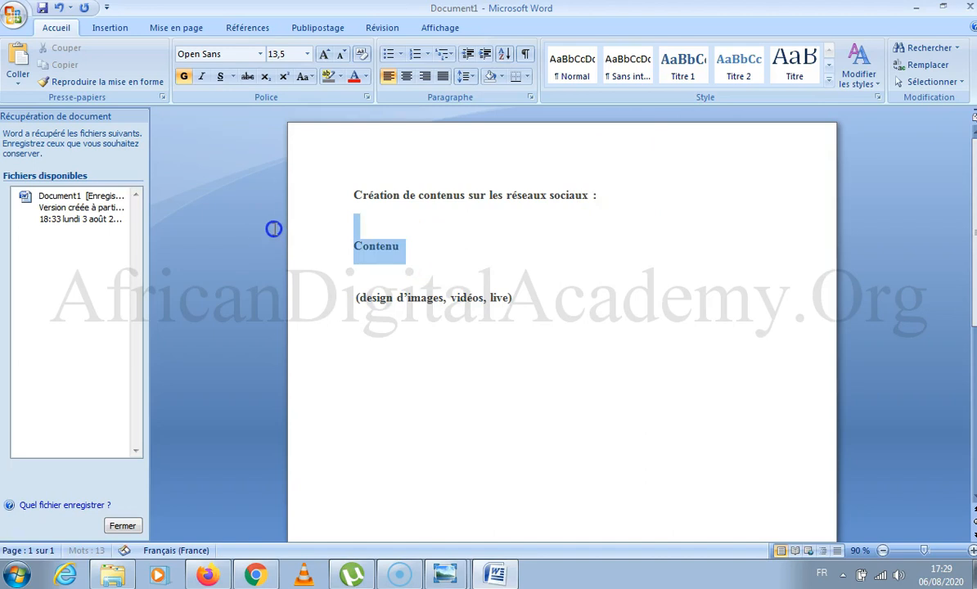
click(259, 54)
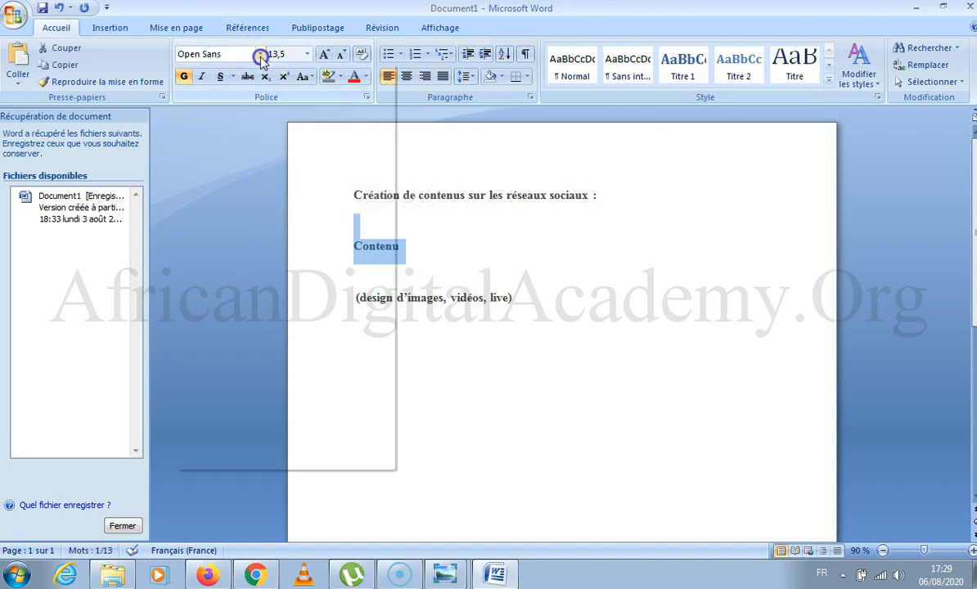
click(246, 141)
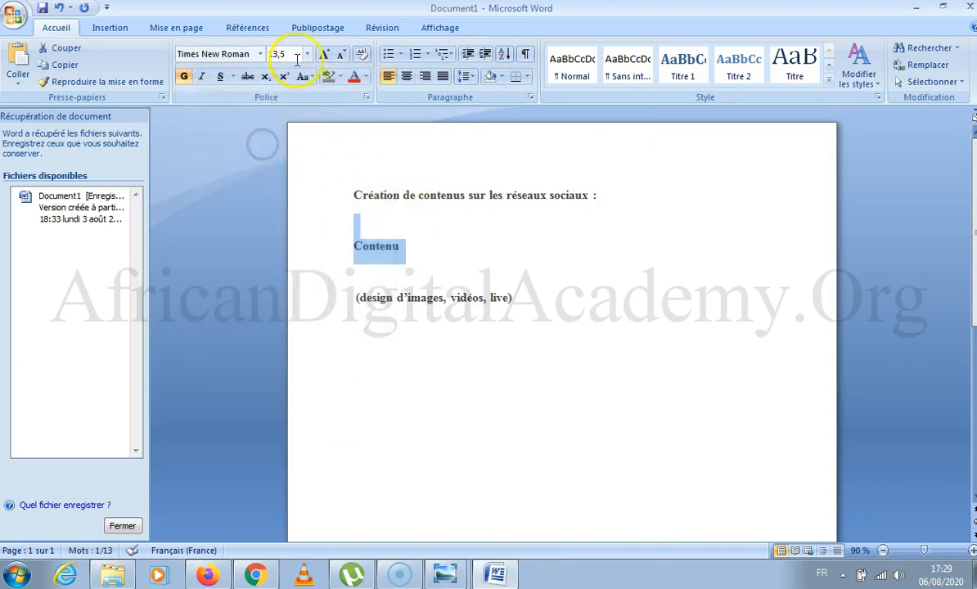
click(306, 55)
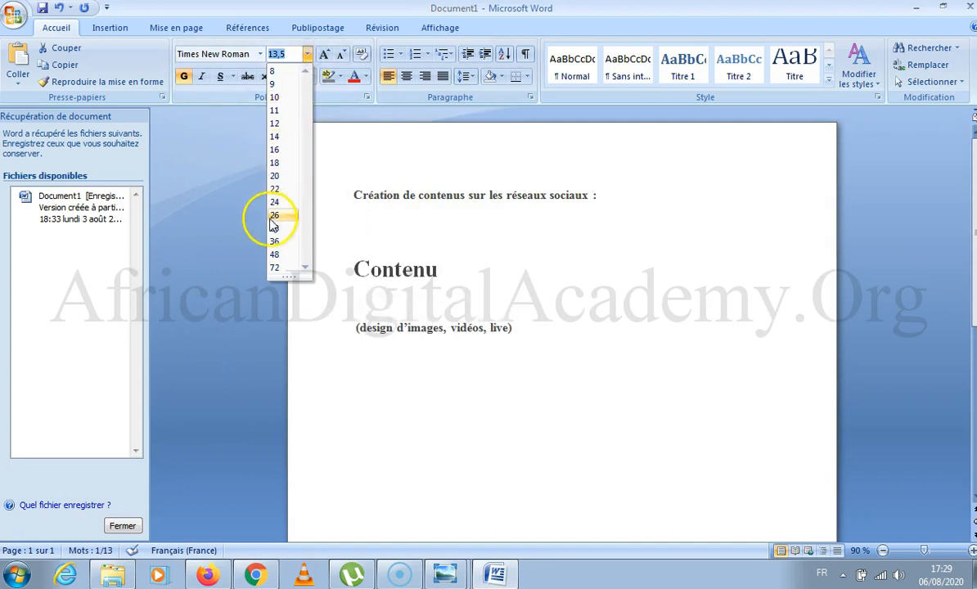
click(278, 267)
click(357, 347)
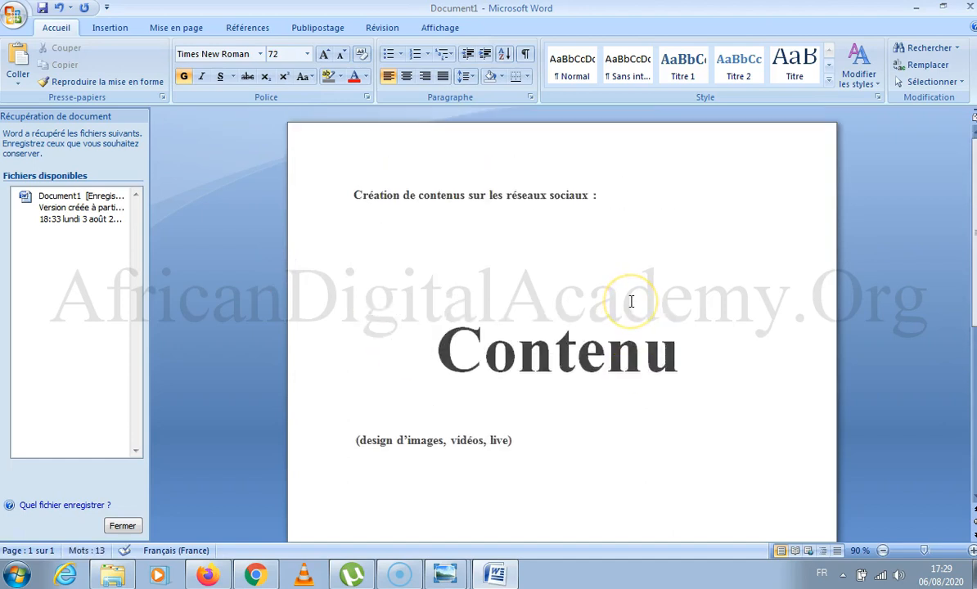
Set the font size of the word "Contenu" to 24.
click(508, 254)
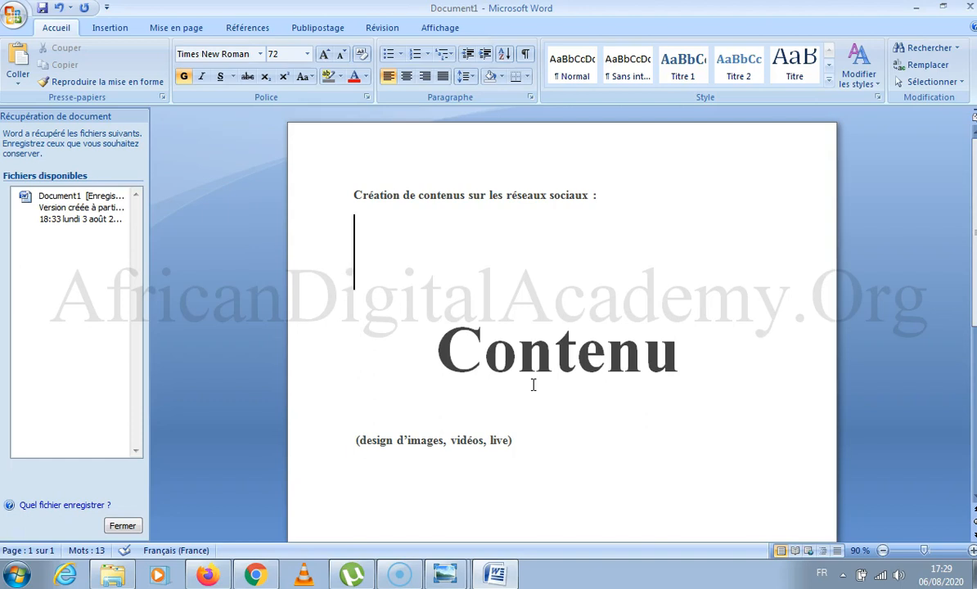
click(699, 360)
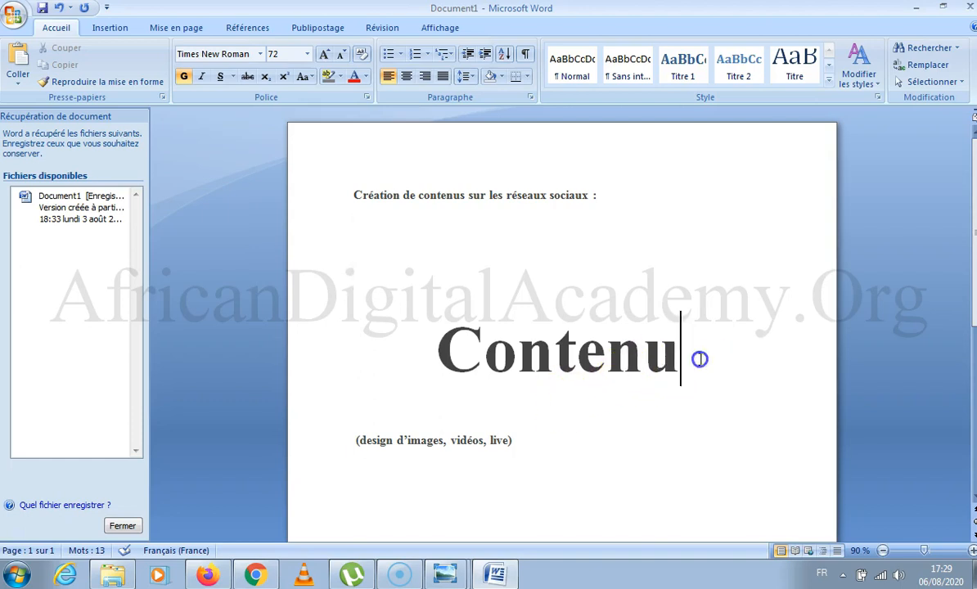
drag(701, 360, 377, 322)
click(307, 54)
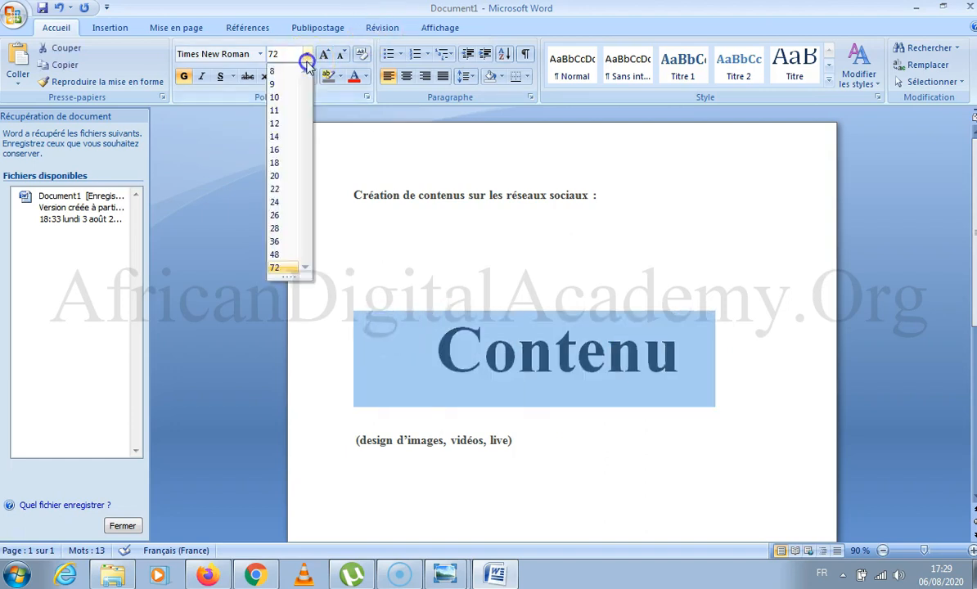
click(282, 201)
Add a colon after "Contenu" and list "- Texte", "- Image" and "- Vidéo" on separate lines below it.
click(555, 320)
text(:)
key(Return)
text(- )
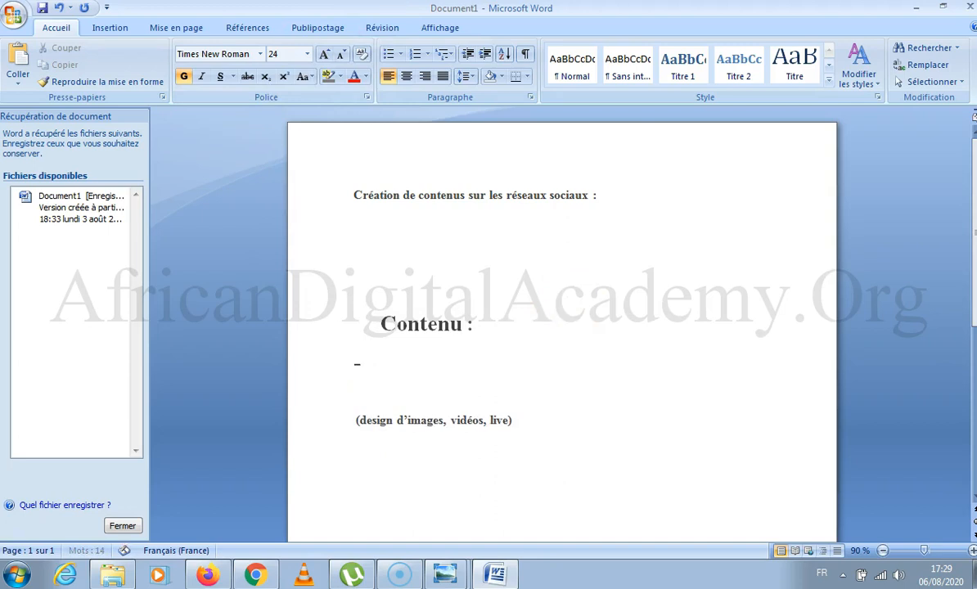
text(Texte)
key(Return)
text(- Image)
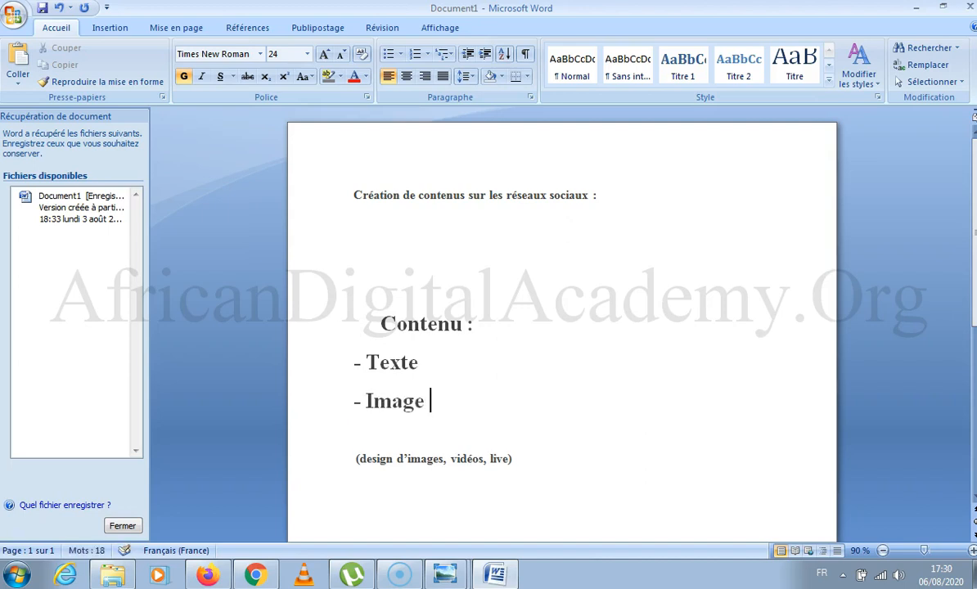
key(Return)
text(-)
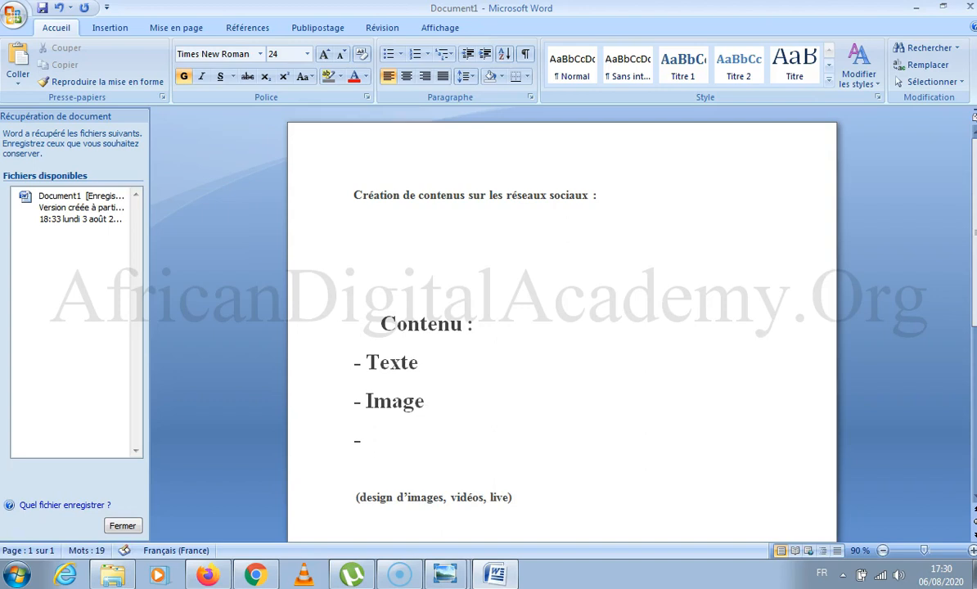
text( Vidéo)
Extend the "- Image" item so that it reads "- Image / Infographie".
click(504, 406)
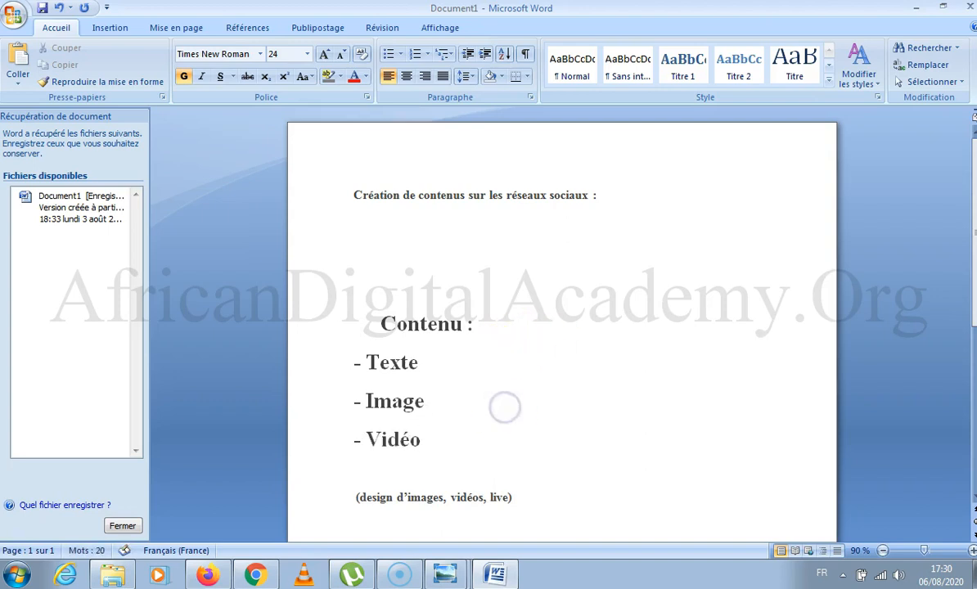
key(BackSpace)
text(/ In)
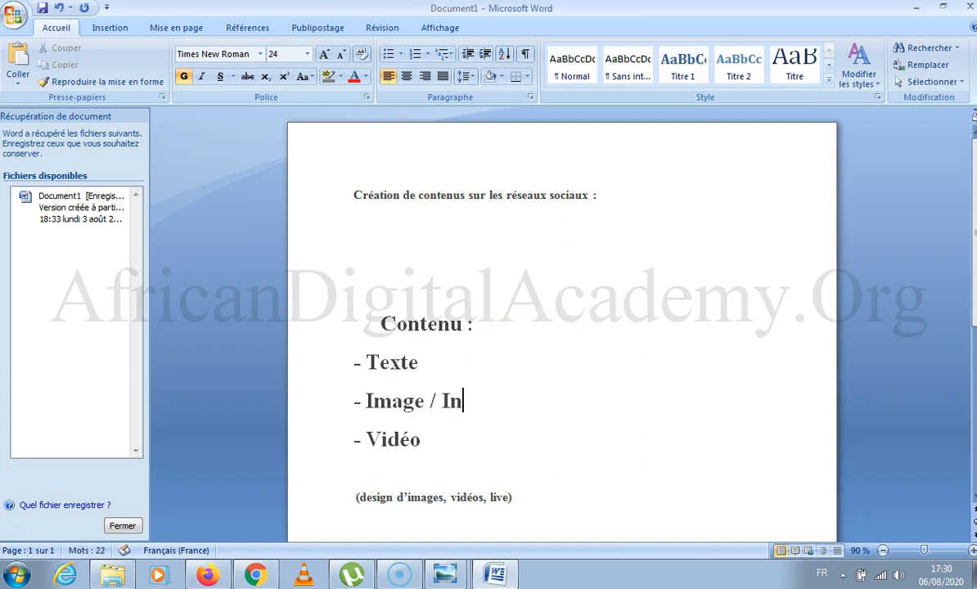
text(fogra)
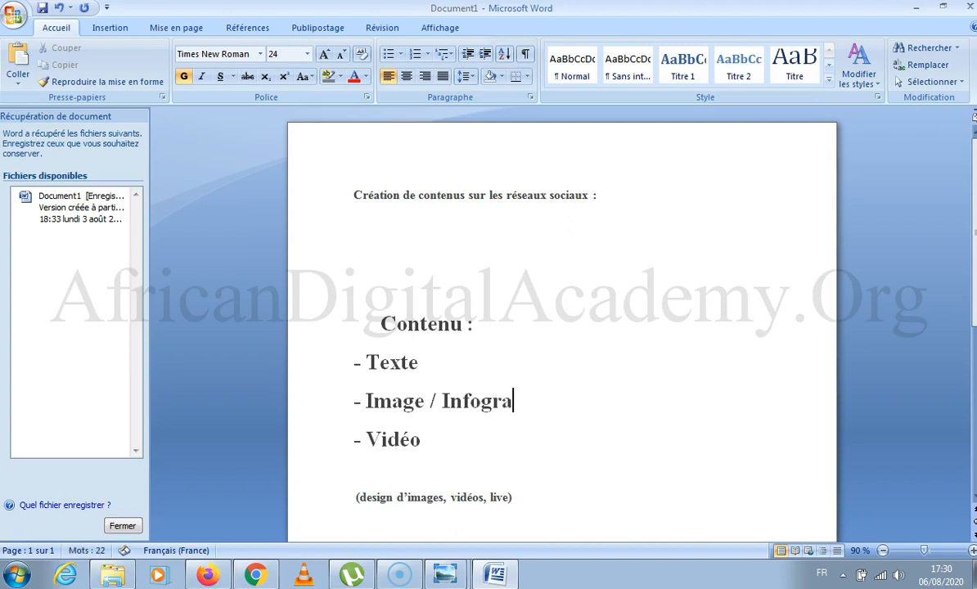
text(phie)
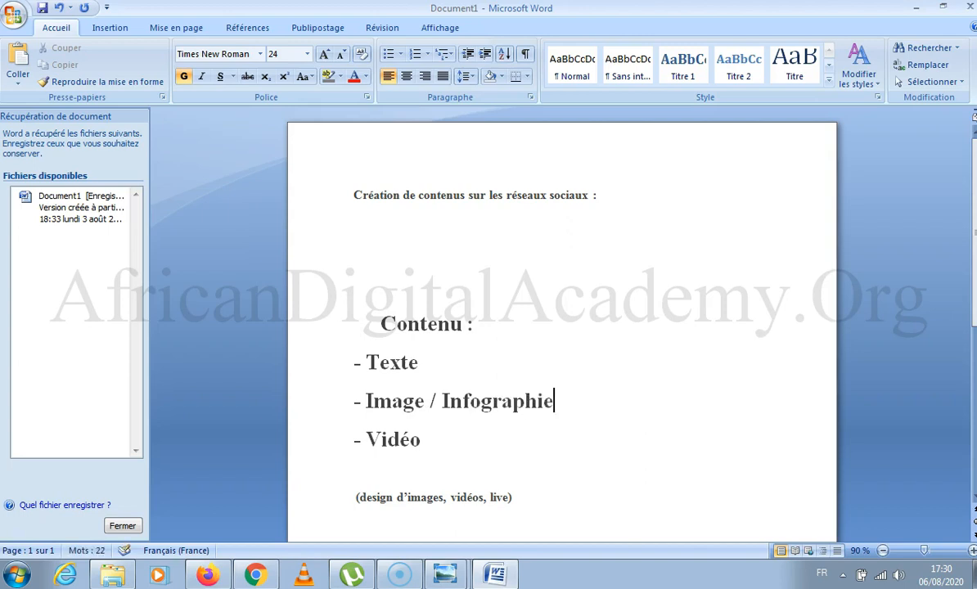
drag(445, 369, 270, 364)
click(431, 392)
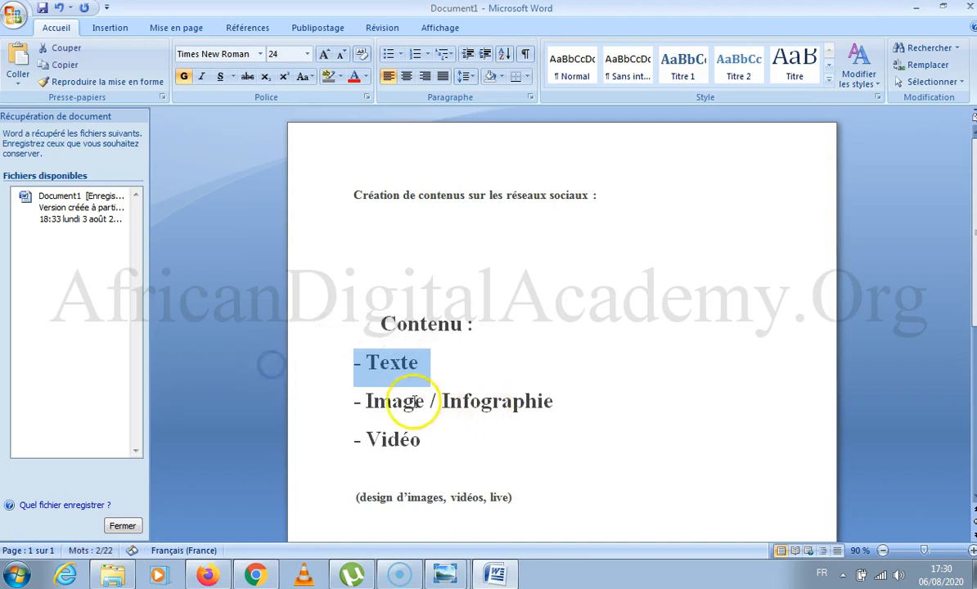
click(578, 405)
click(449, 430)
click(444, 362)
drag(444, 363, 223, 366)
Insert a line reading "Claire, Ortographe propre" directly below the "- Texte" item.
click(462, 345)
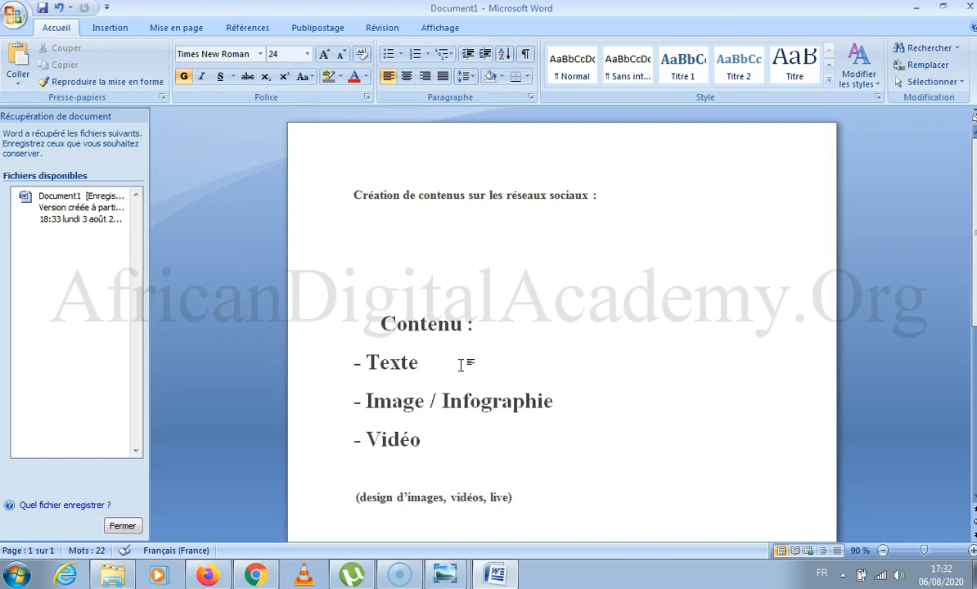
text(.)
key(BackSpace)
key(Return)
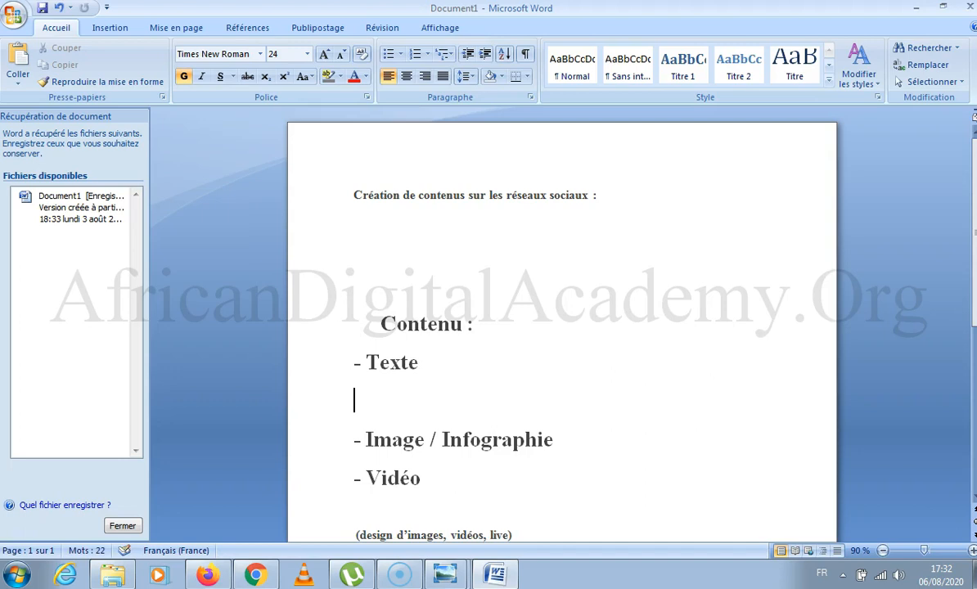
text(Calire)
key(BackSpace)
key(BackSpace)
key(BackSpace)
key(BackSpace)
key(BackSpace)
text(laire, Ortographe )
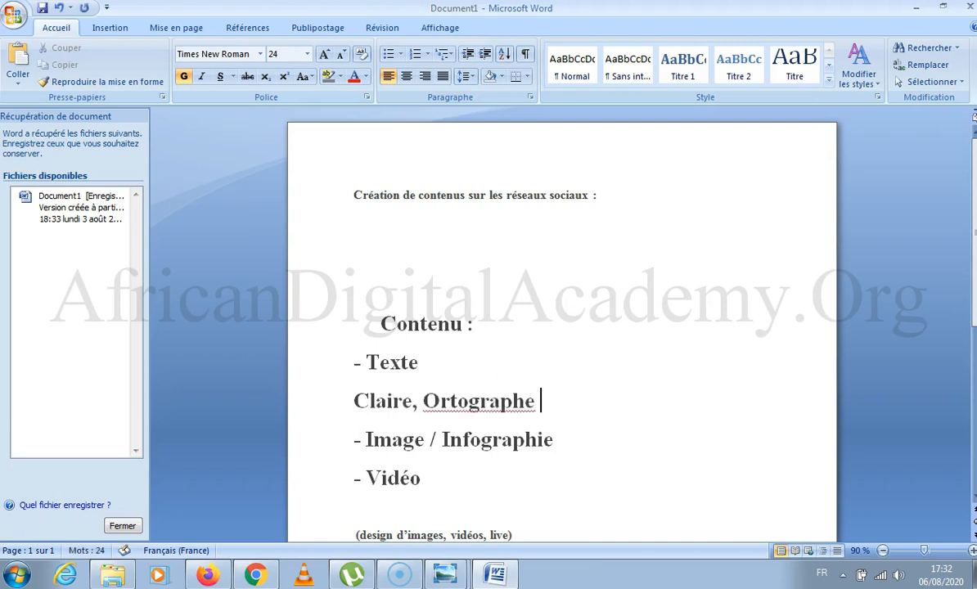
text(propre)
Correct the misspelled word to "Orthographe" using the spelling suggestion and append ", appel à l'action." to that line.
right_click(476, 409)
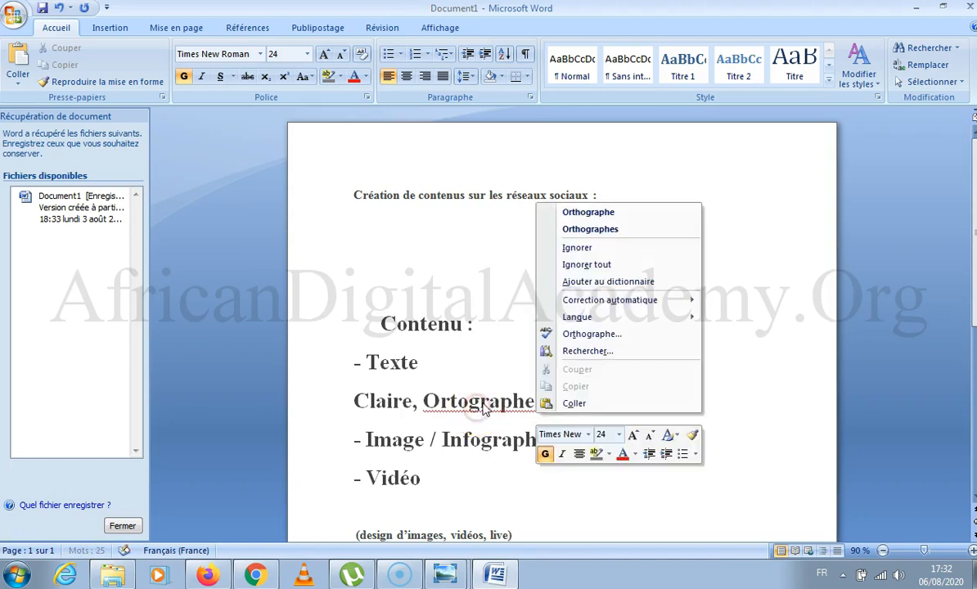
click(617, 402)
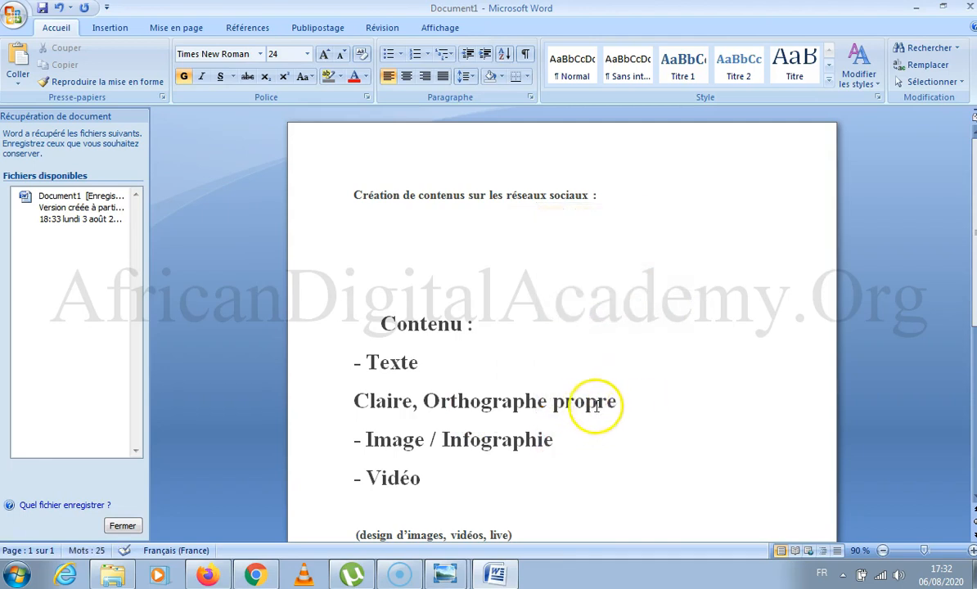
text(, appel)
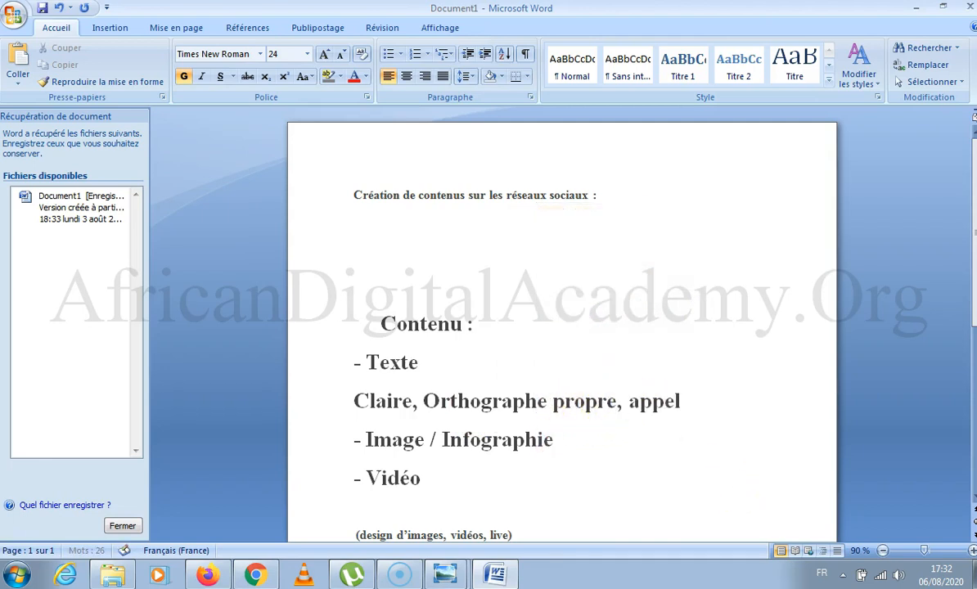
text( à l'action.)
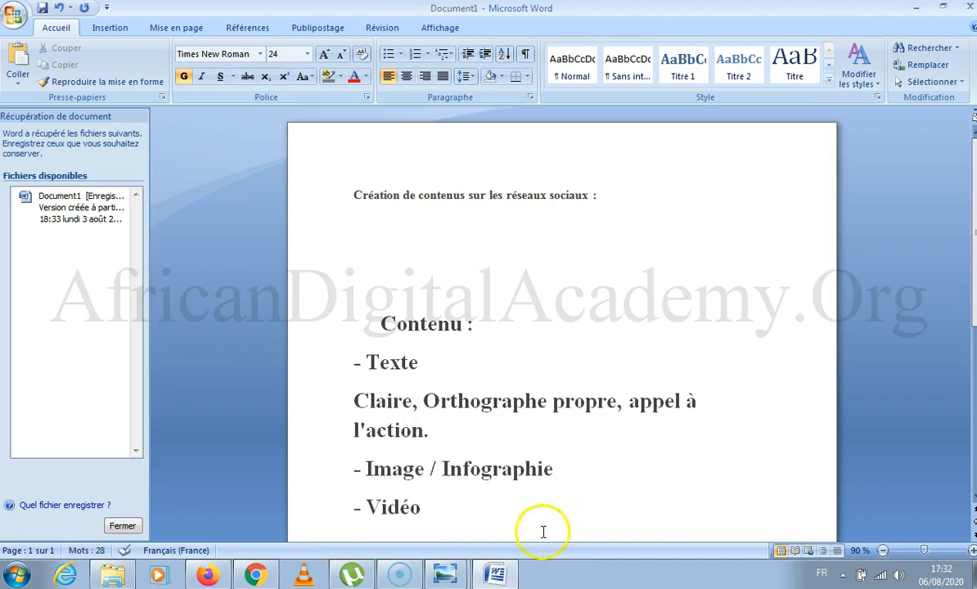
Set the font size of the lines from "- Texte" through "- Vidéo" to 22.
drag(541, 530, 328, 362)
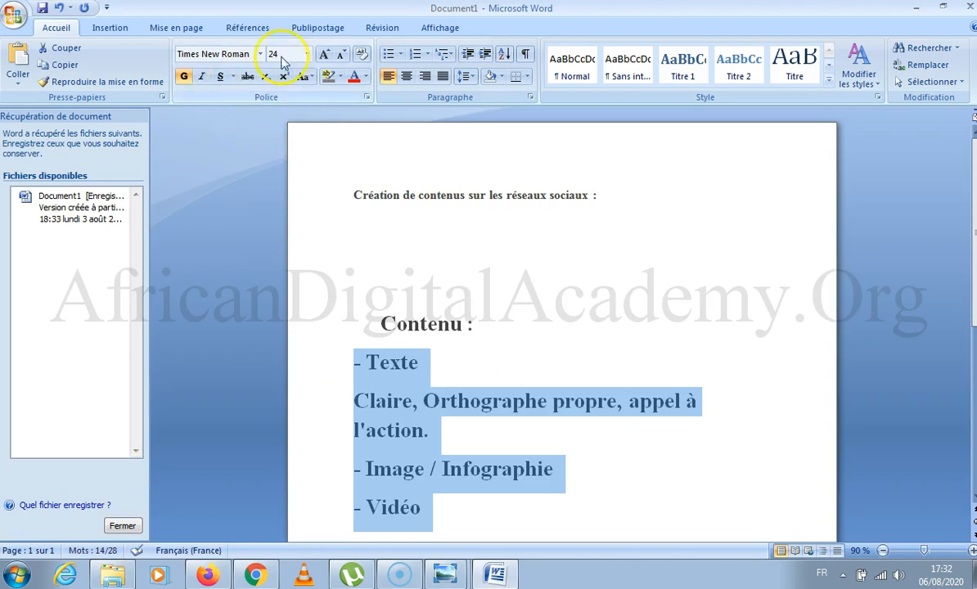
click(306, 54)
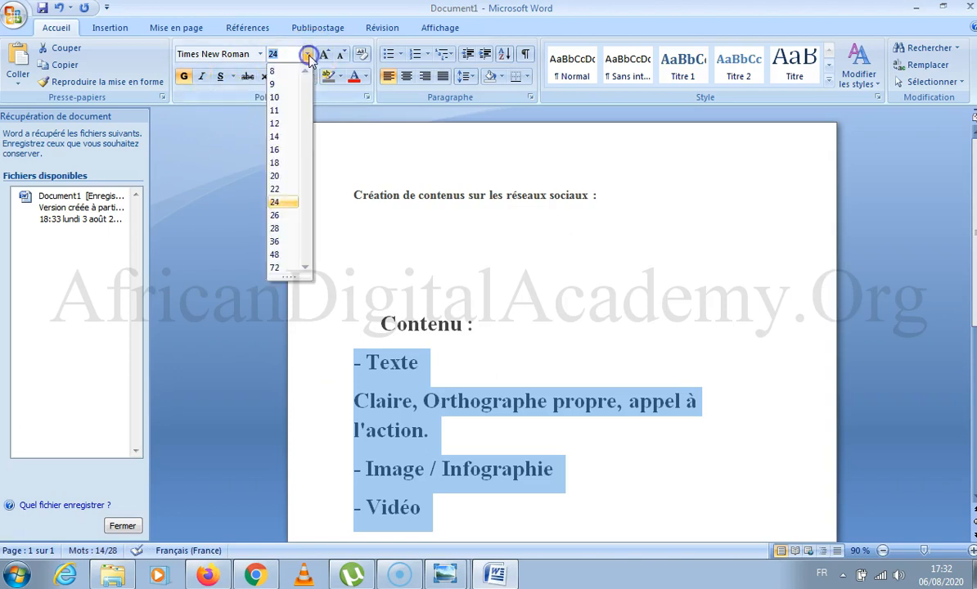
click(285, 190)
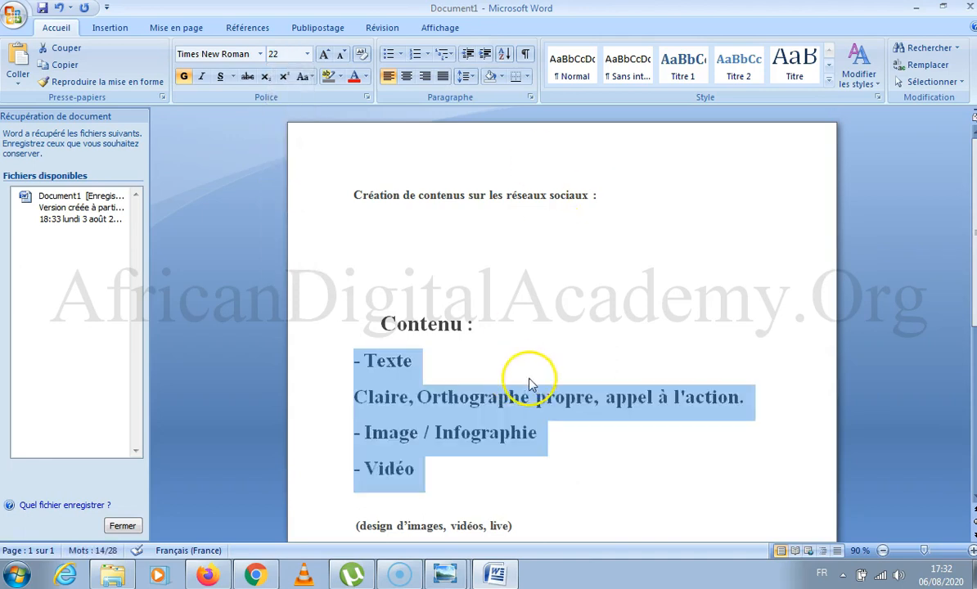
click(634, 397)
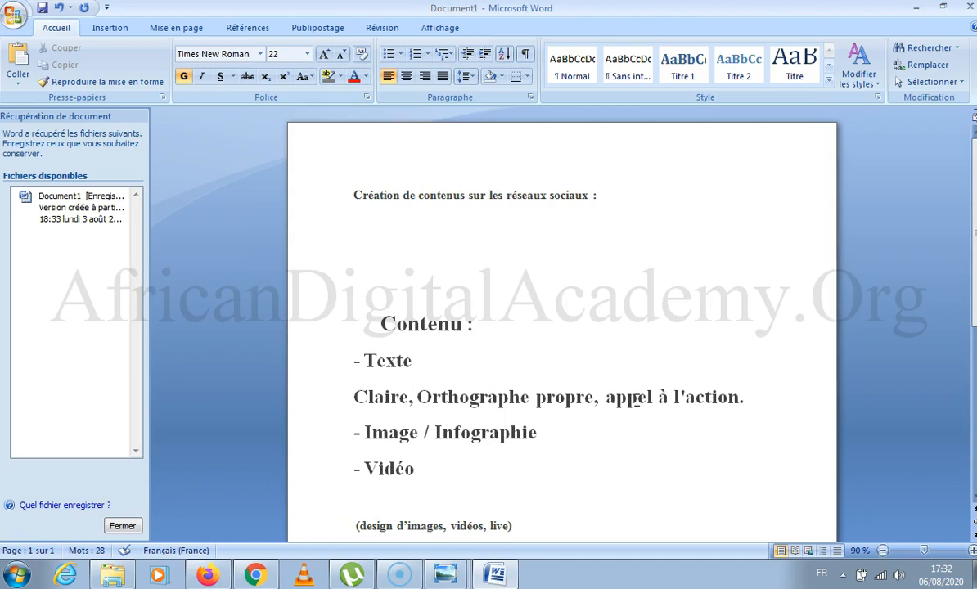
Add "(Marketing )" after "appel à l'action" on the text criteria line, keeping the full stop at the end.
click(727, 404)
click(742, 401)
key(BackSpace)
text((Marketing ))
key(BackSpace)
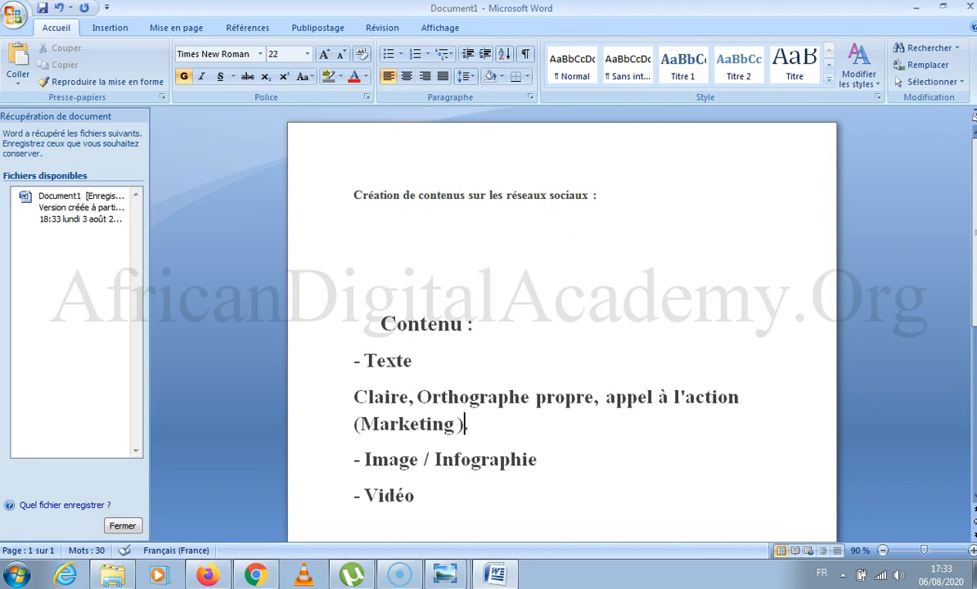
text(.)
Switch to Chrome, highlight the course topic "Animation des réseaux sociaux et création d'engagement", and return to the Word notes.
key(alt+Tab)
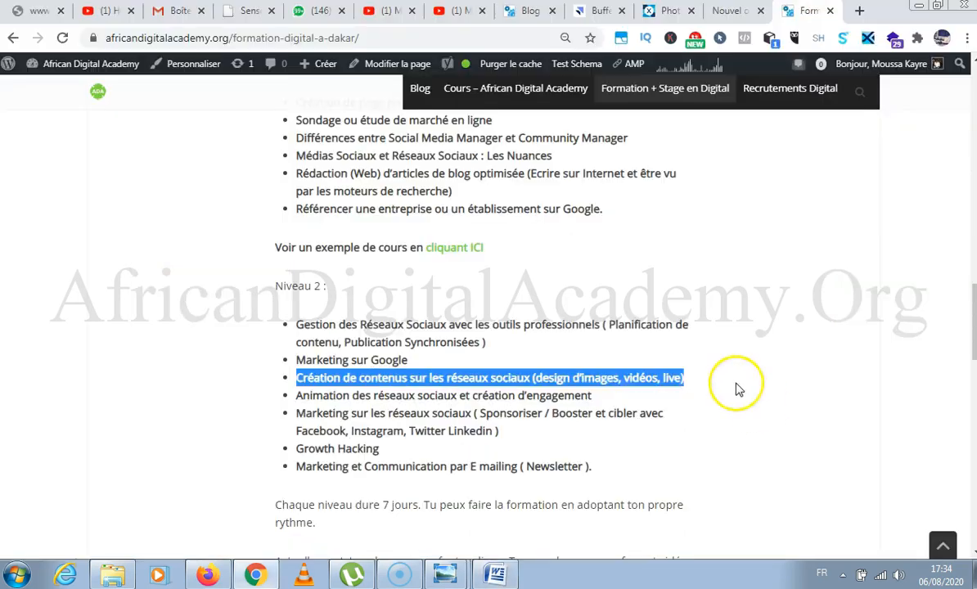
drag(302, 398, 279, 395)
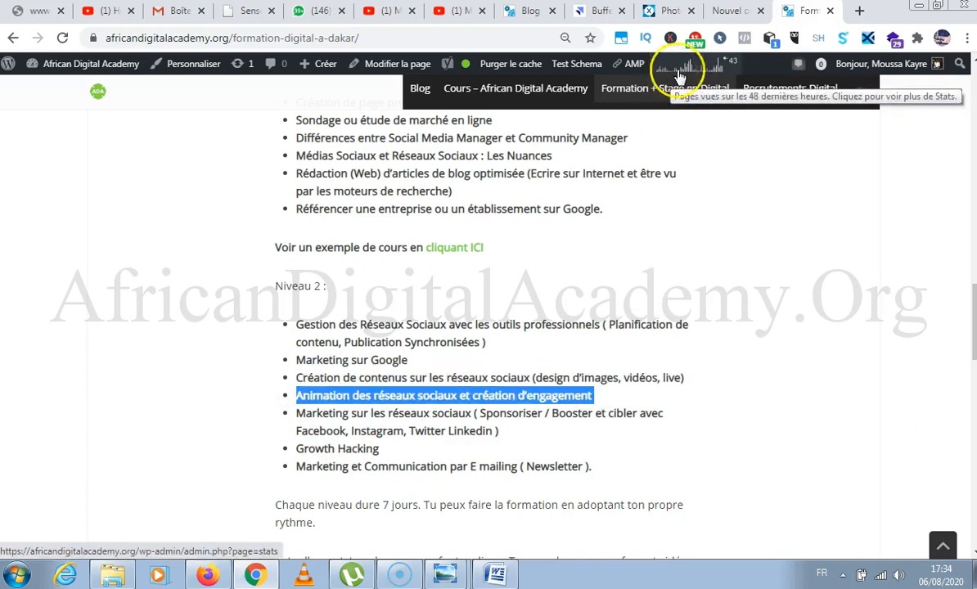
key(alt+Tab)
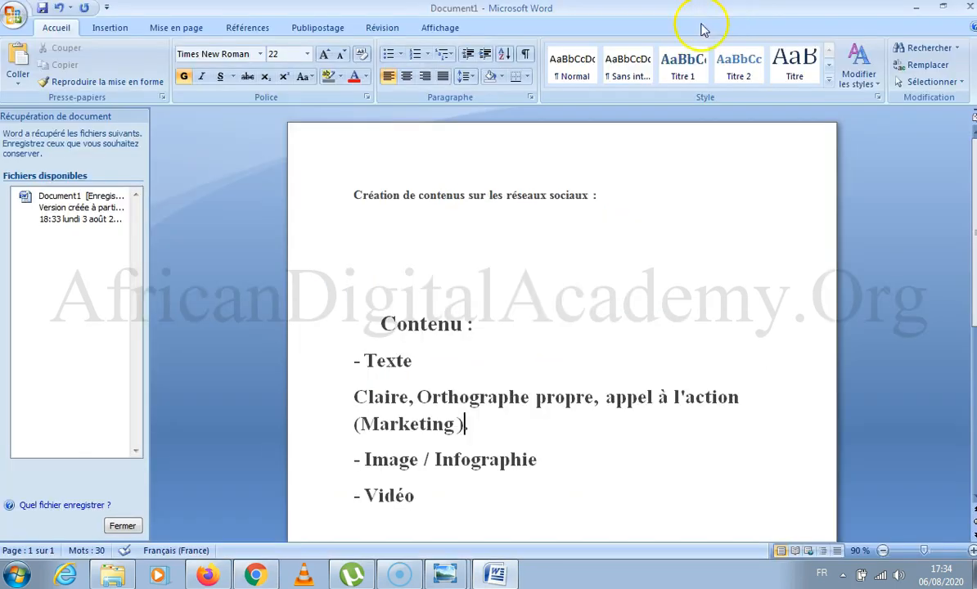
click(493, 427)
text(.)
scroll(494, 409, down, 3)
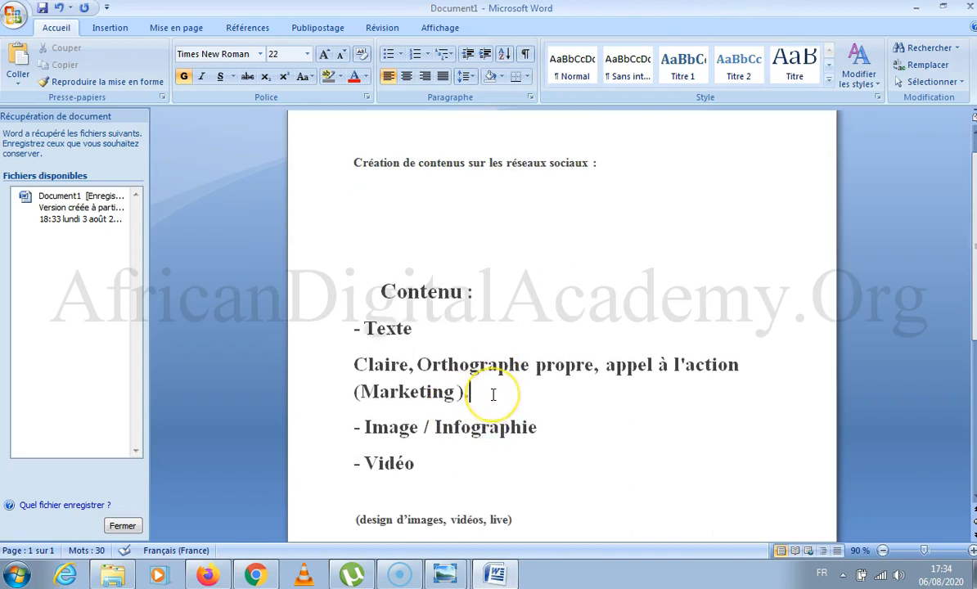
click(480, 336)
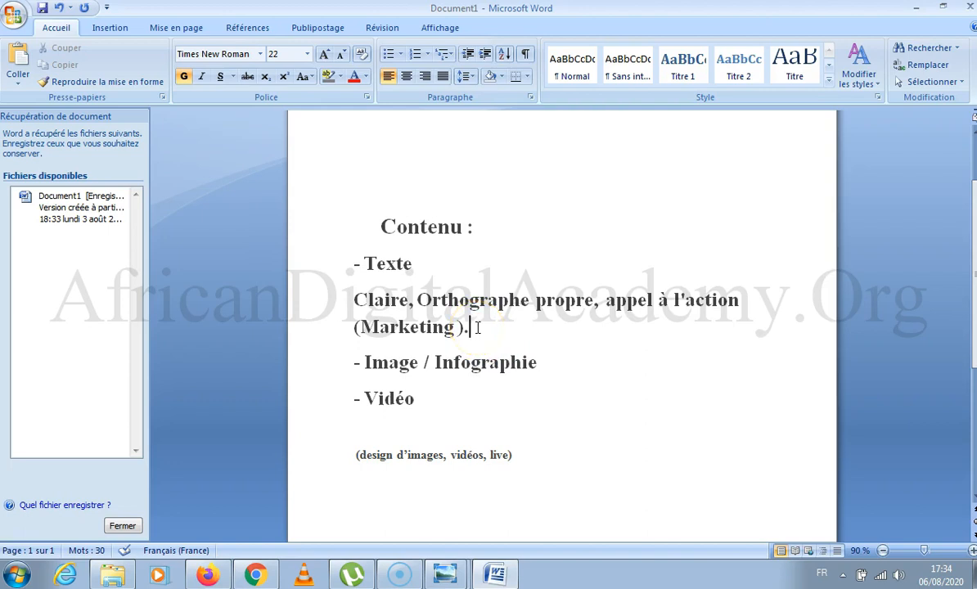
click(425, 402)
click(327, 393)
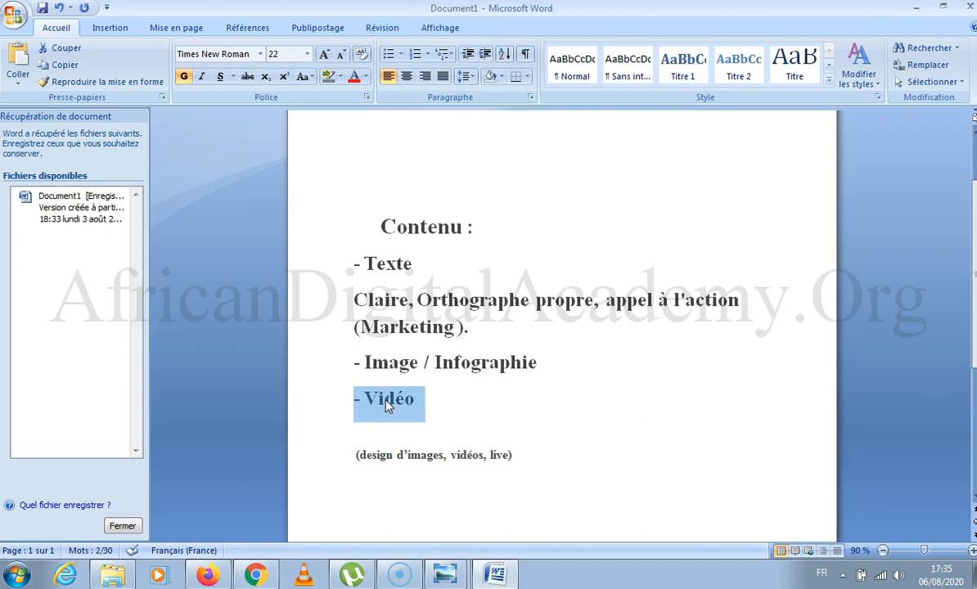
triple_click(526, 364)
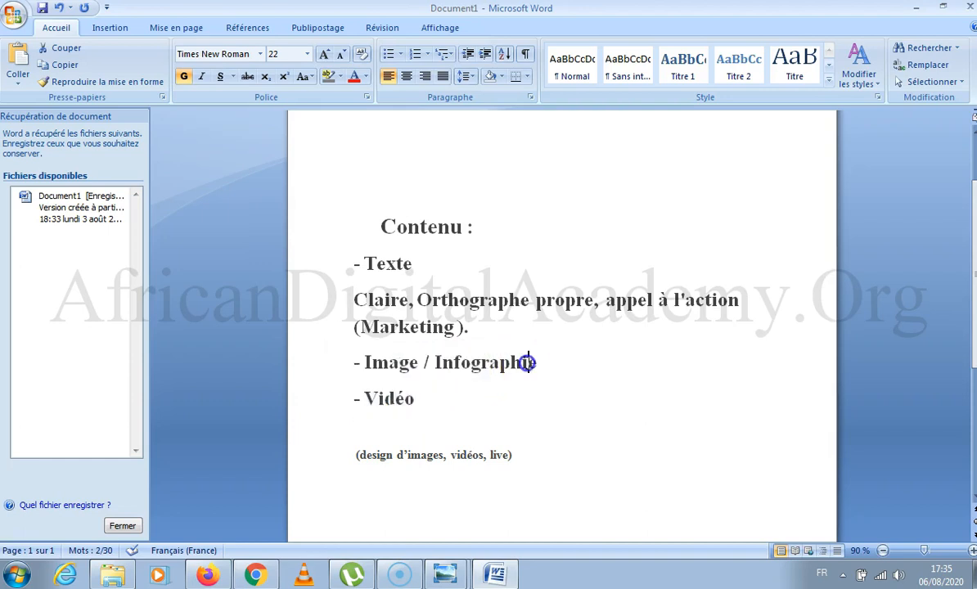
Remove "/ Infographie" from the image item so that it reads "- Image".
drag(435, 362, 537, 361)
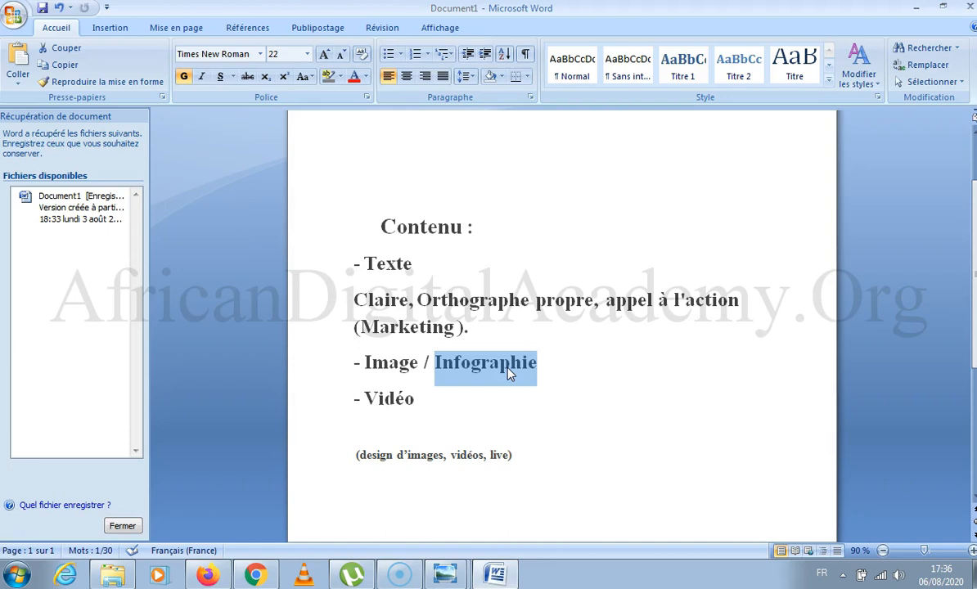
key(BackSpace)
key(BackSpace)
key(BackSpace)
key(BackSpace)
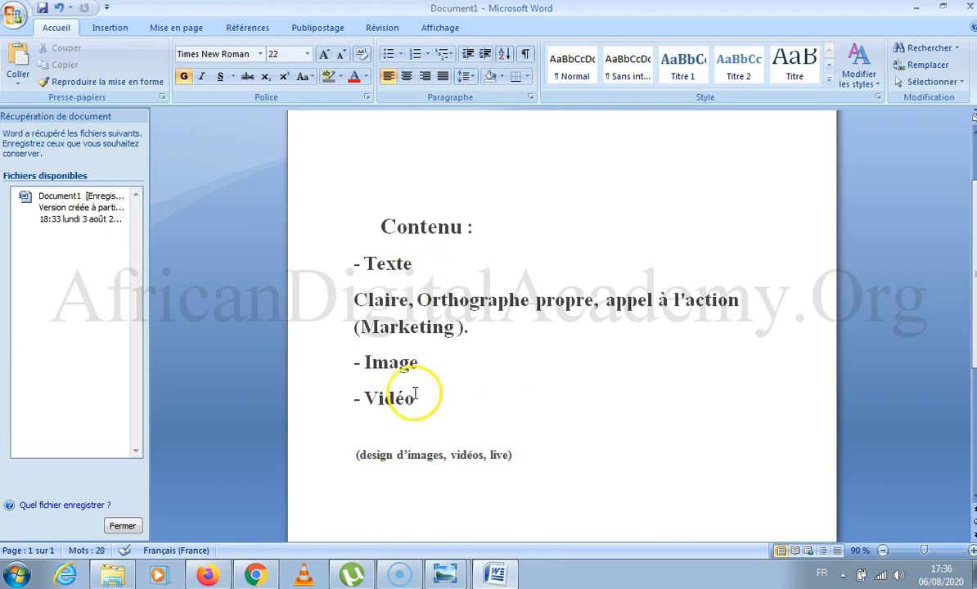
drag(425, 362, 334, 373)
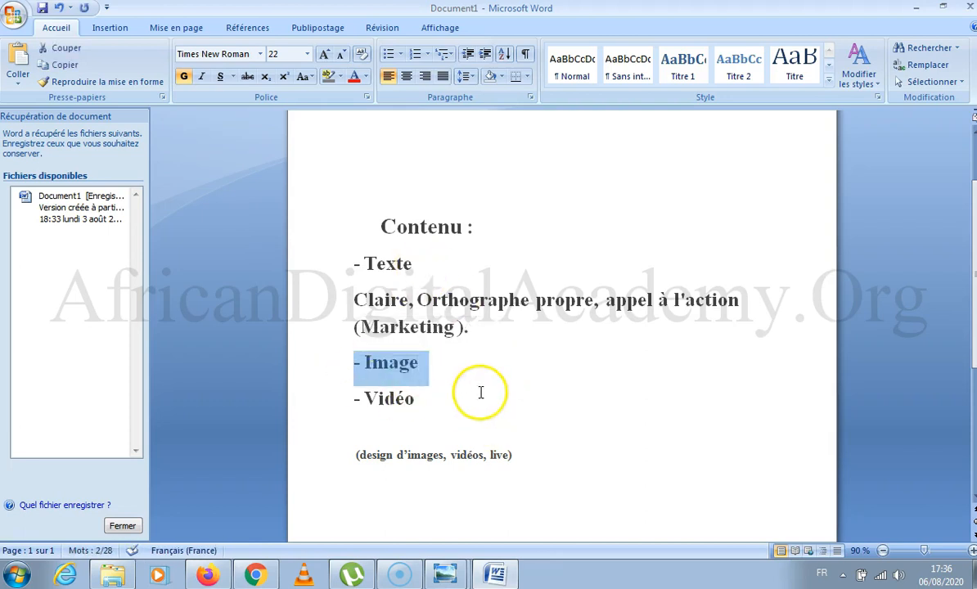
click(436, 364)
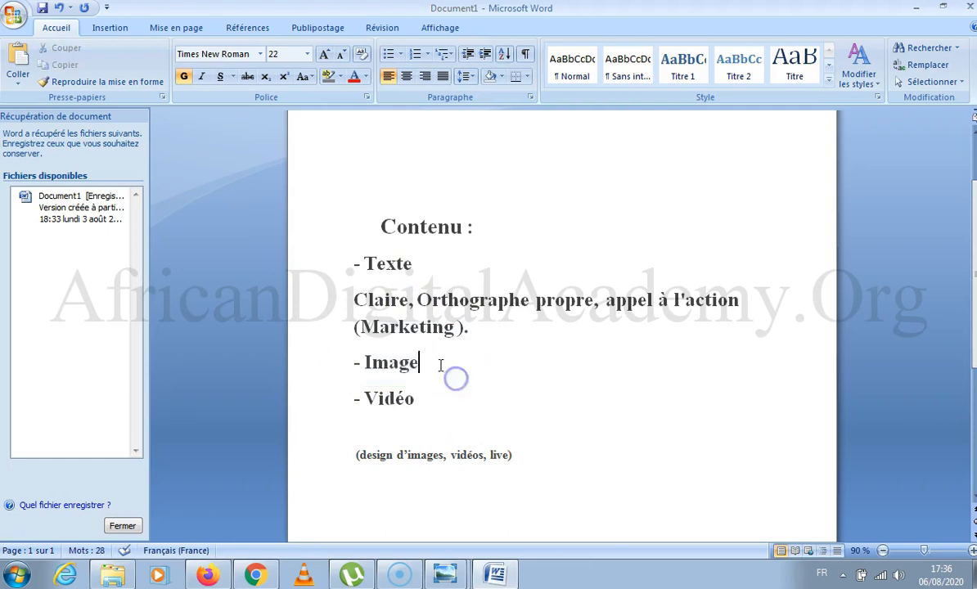
Switch to Chrome and search Google for "Produit" in a new tab.
click(915, 6)
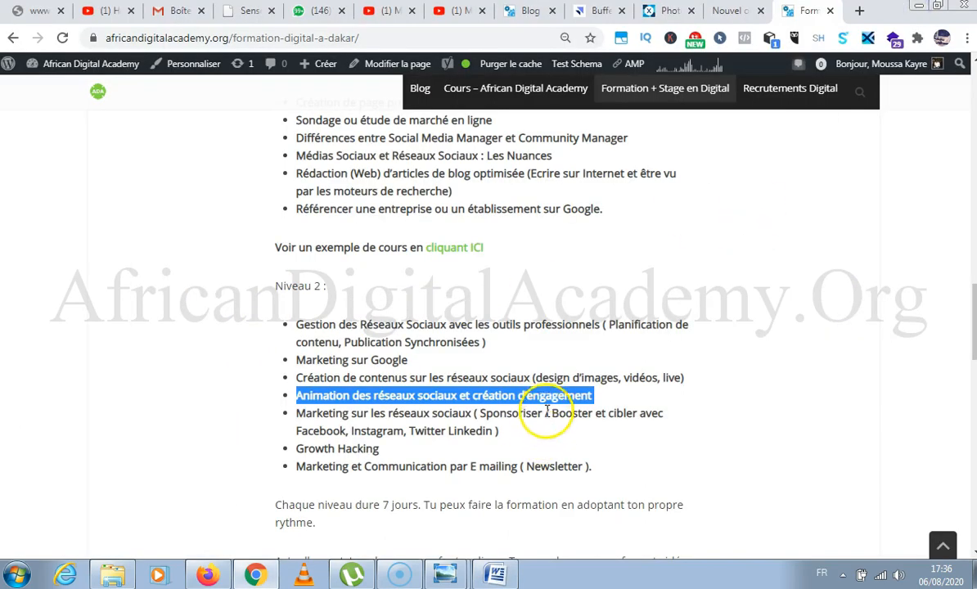
click(859, 10)
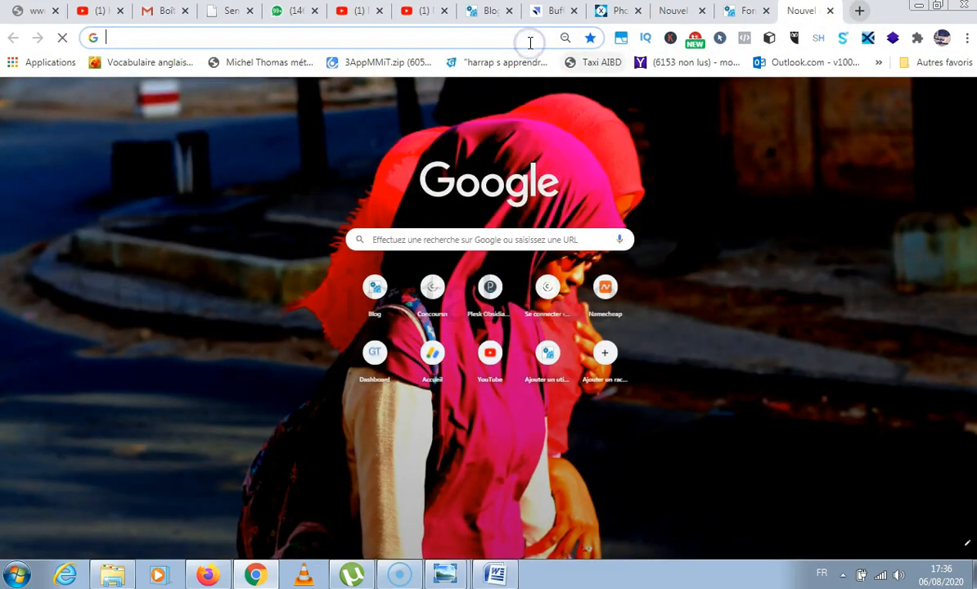
click(530, 42)
text(Produit)
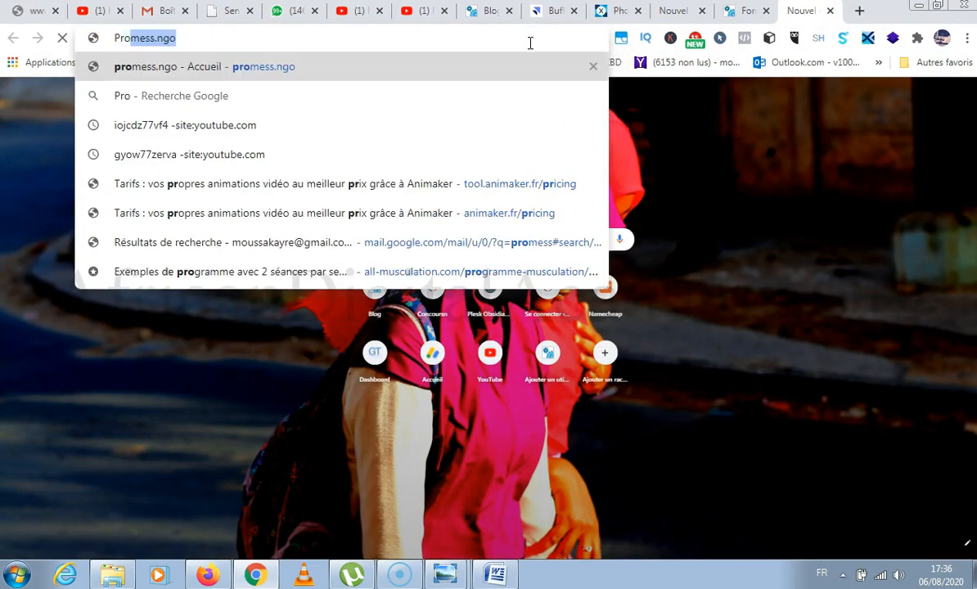
key(Return)
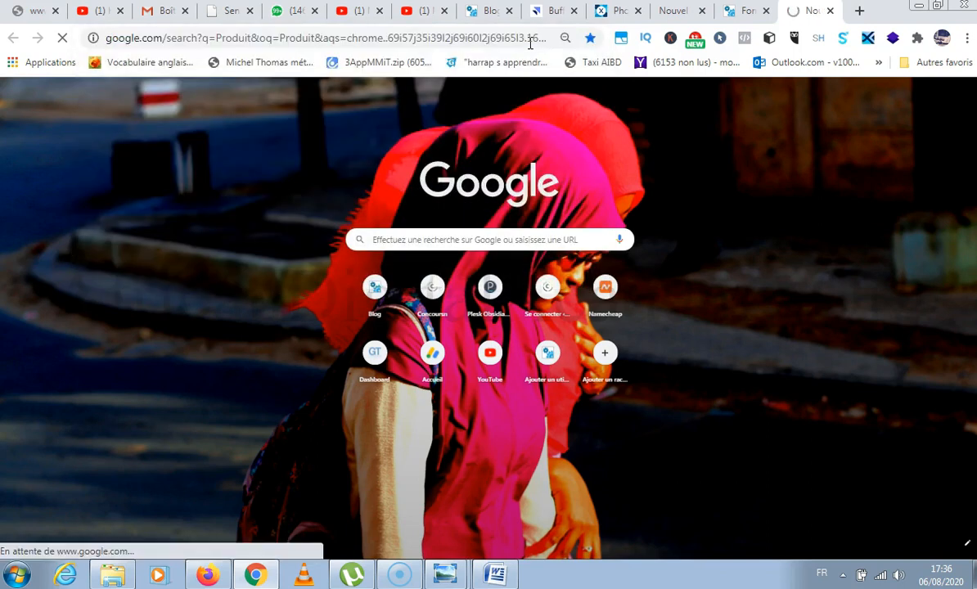
click(434, 363)
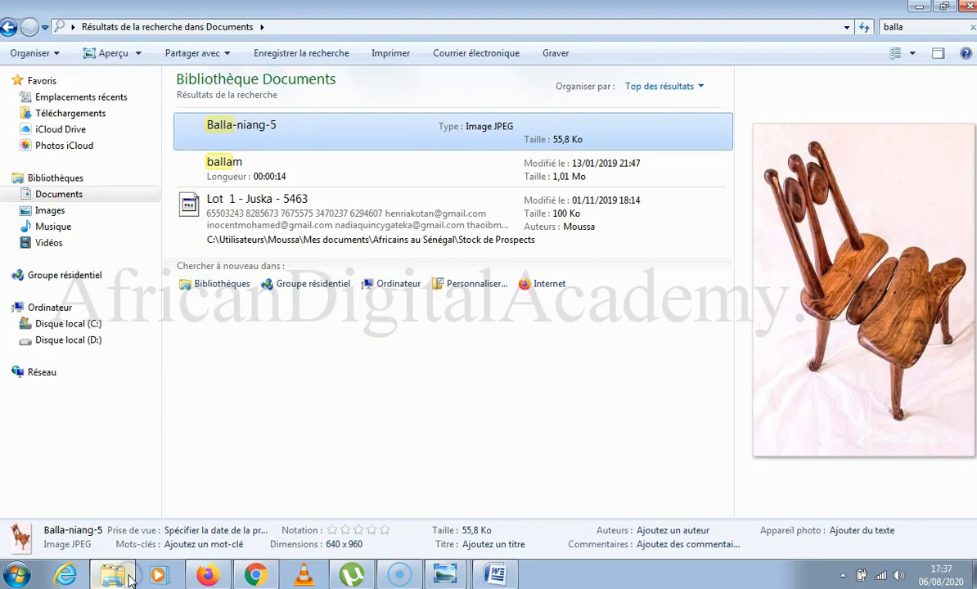
Switch to Windows Explorer, open the wooden chair JPEG in the photo viewer to examine it, and minimise both windows.
click(118, 574)
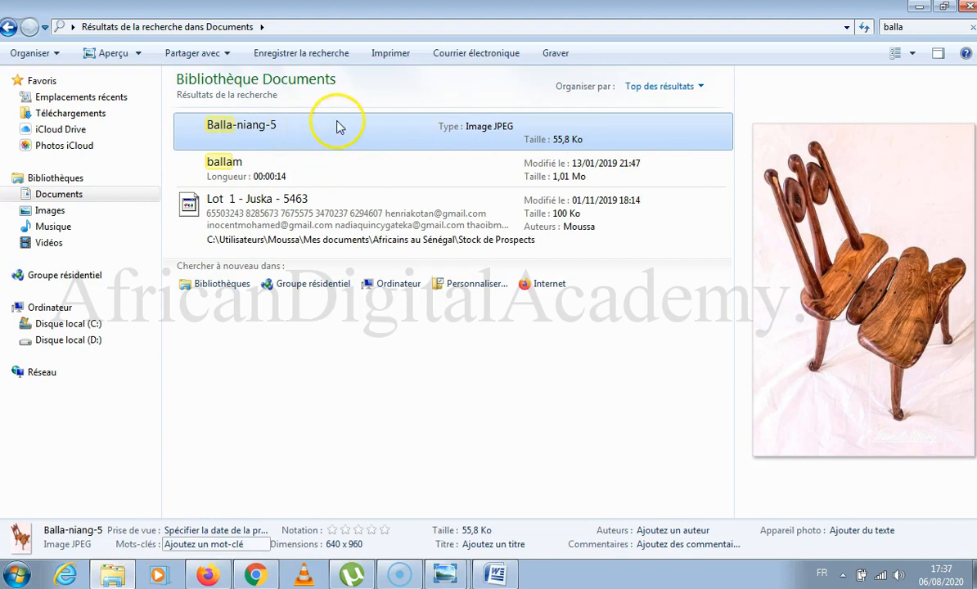
click(270, 130)
right_click(269, 128)
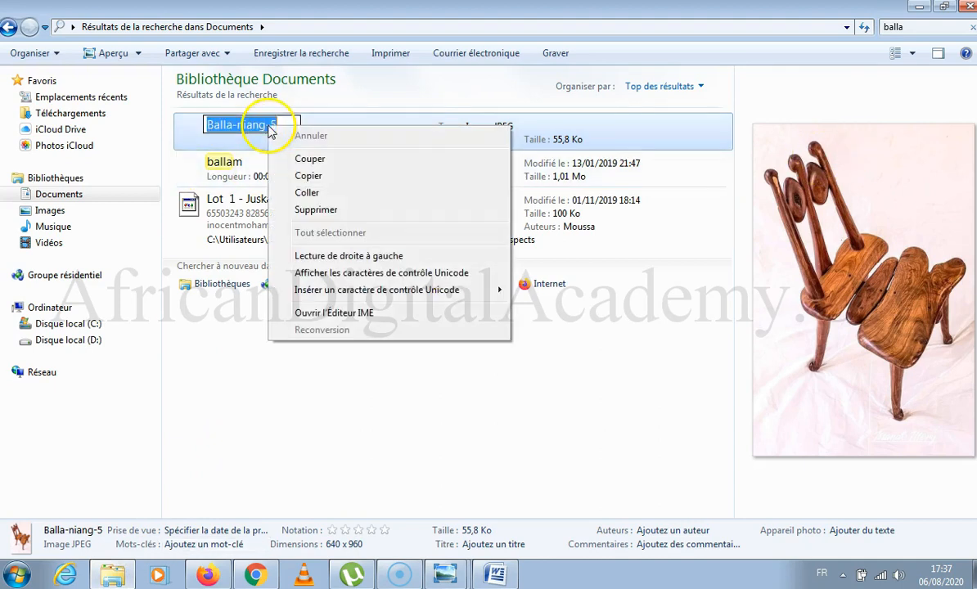
click(244, 135)
double_click(246, 134)
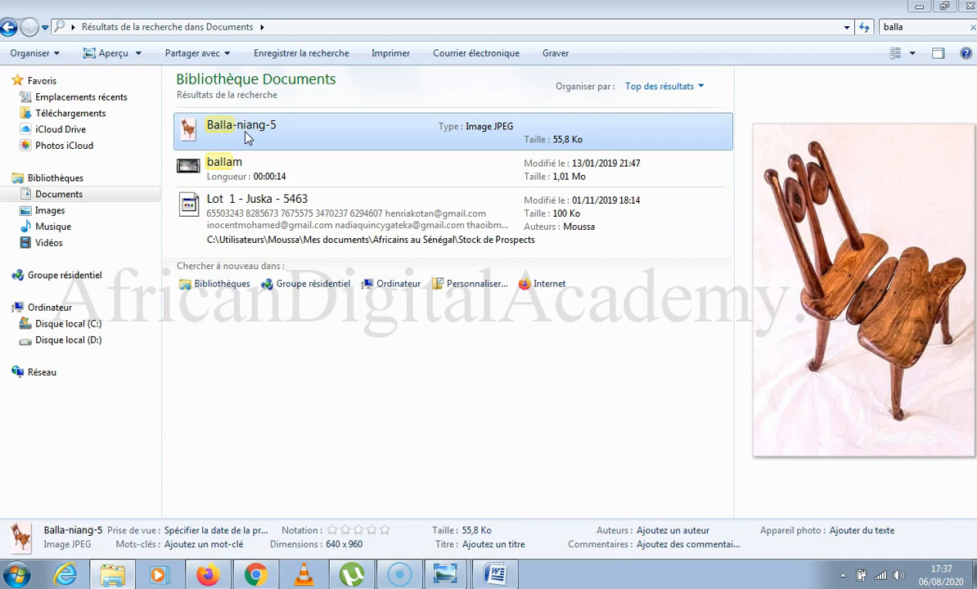
double_click(247, 137)
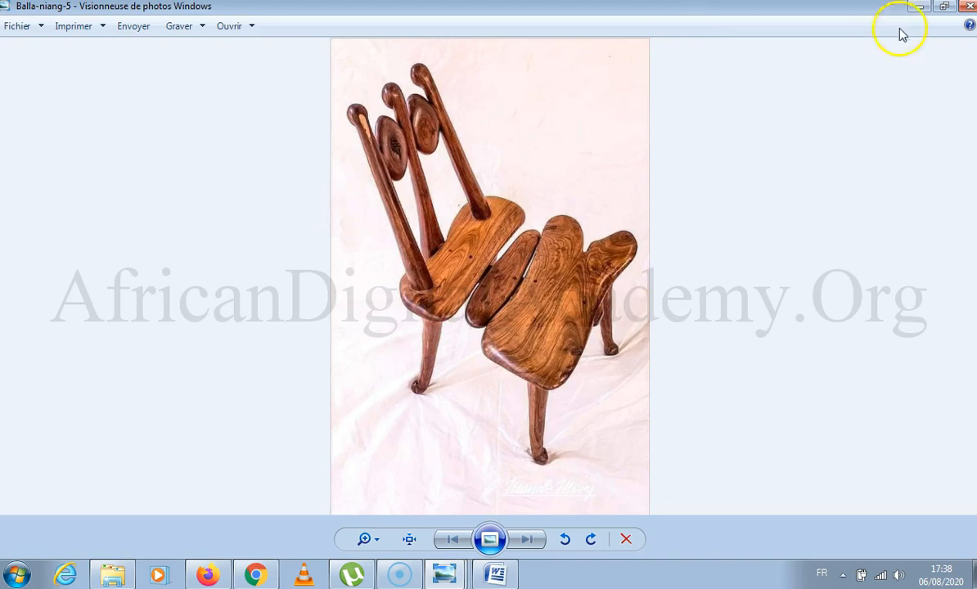
click(917, 8)
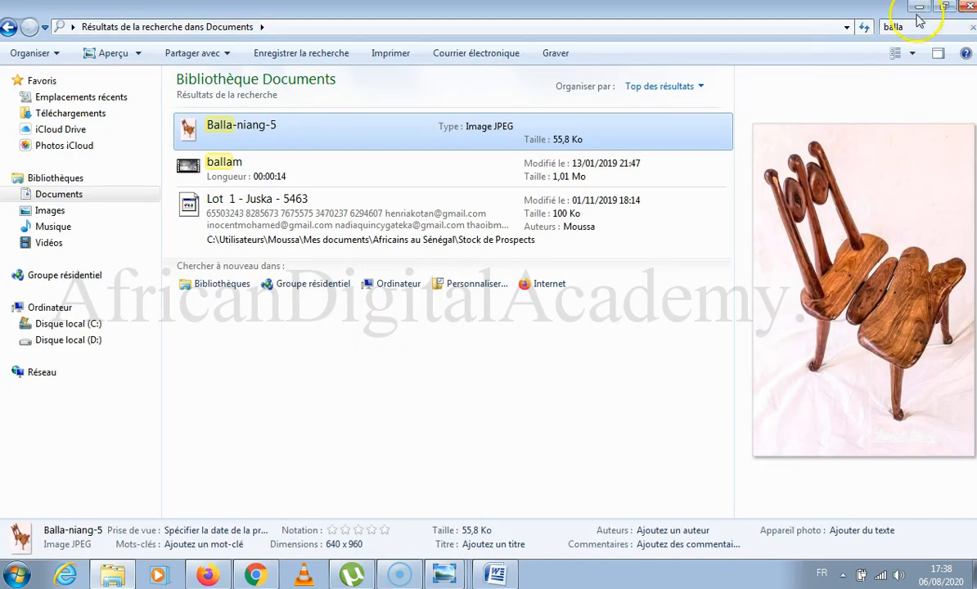
click(918, 7)
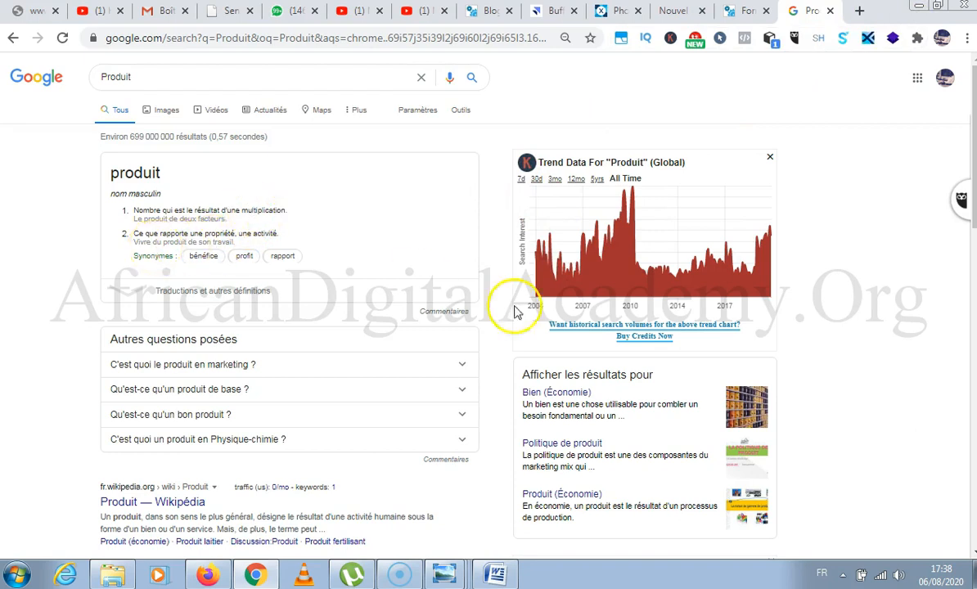
Expand the question "C'est quoi le produit en marketing ?" and look through the search results for a definition of a product.
click(462, 364)
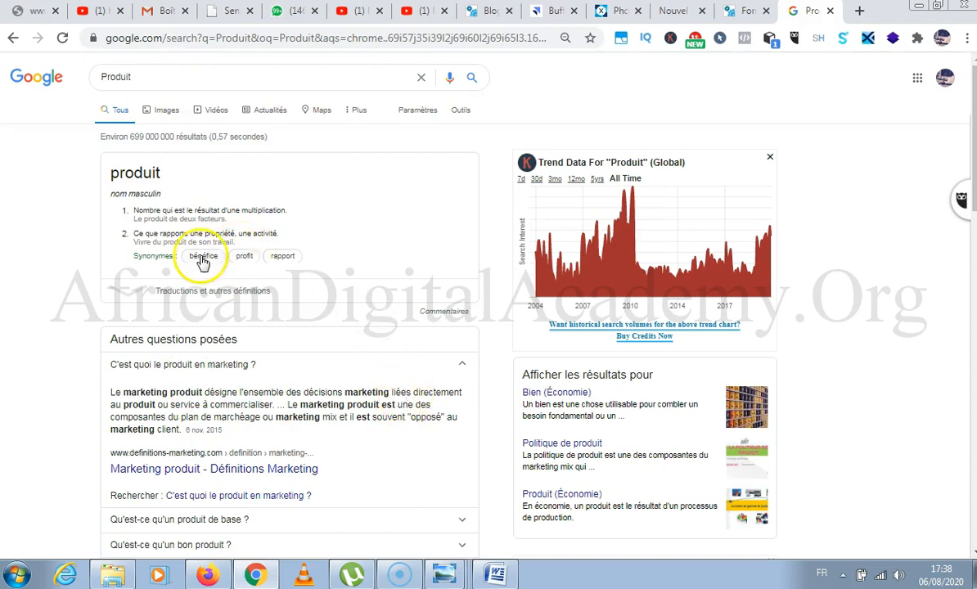
scroll(204, 252, down, 1)
scroll(208, 248, up, 1)
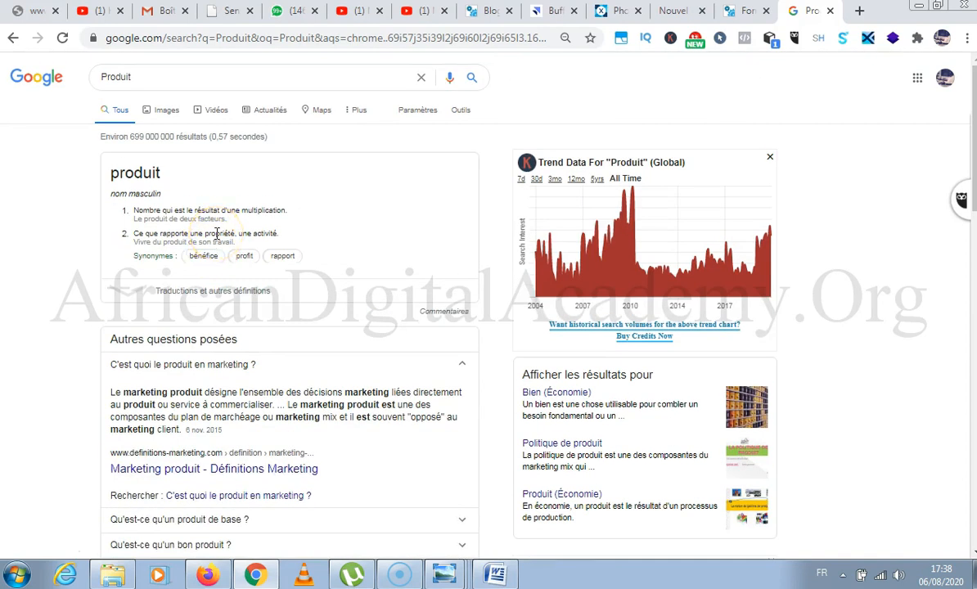
scroll(187, 251, down, 1)
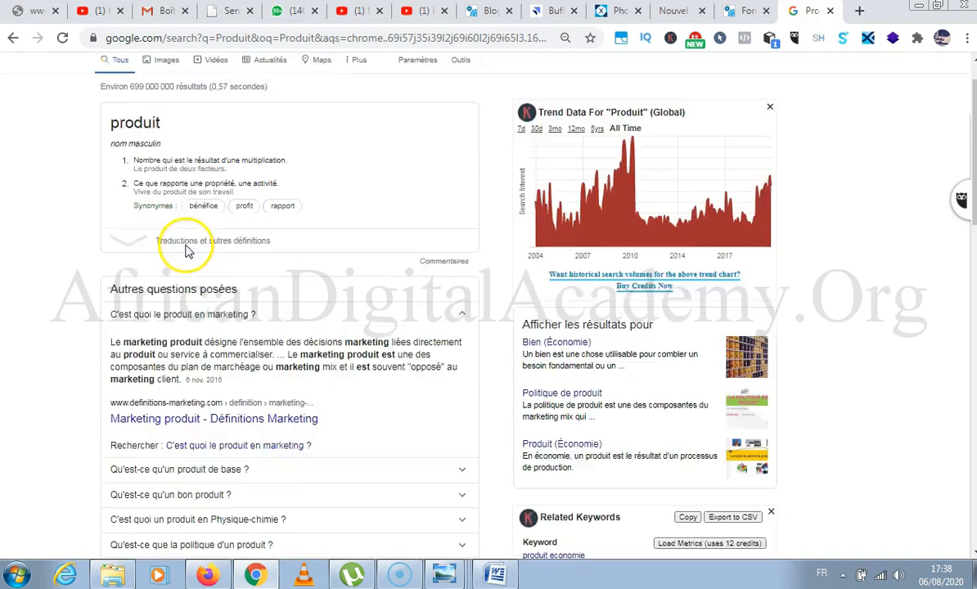
scroll(186, 245, down, 3)
scroll(192, 245, down, 2)
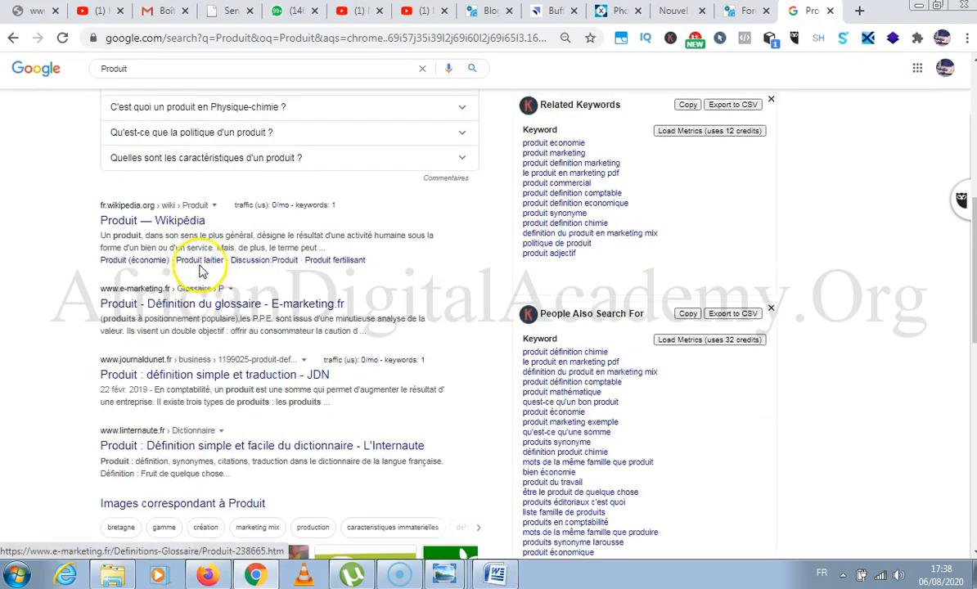
scroll(131, 190, up, 5)
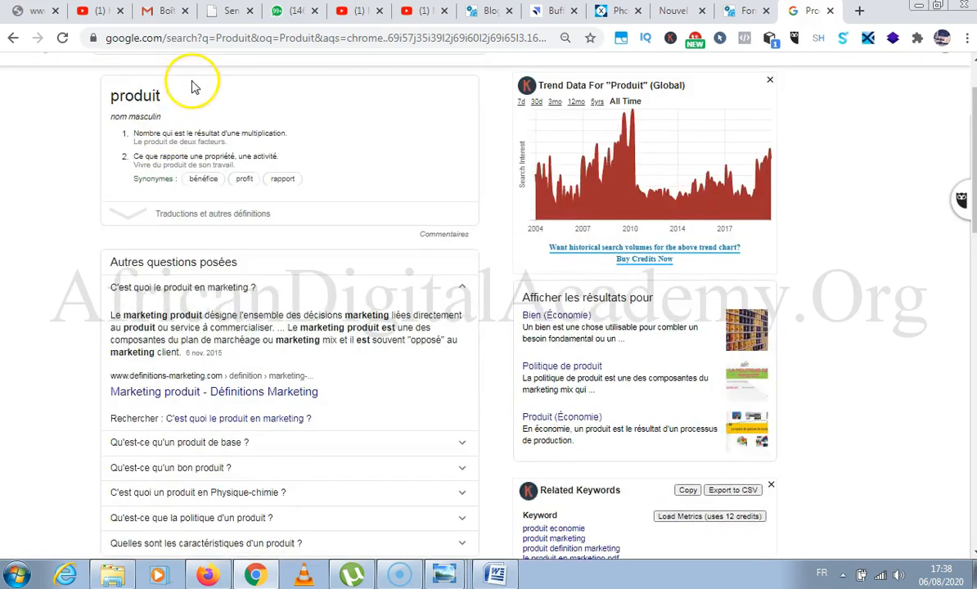
Search Google for "produit en marketing" and highlight the part of the definition about a material object, intangible good or service.
scroll(194, 88, up, 1)
click(200, 76)
text(en marke)
key(Down)
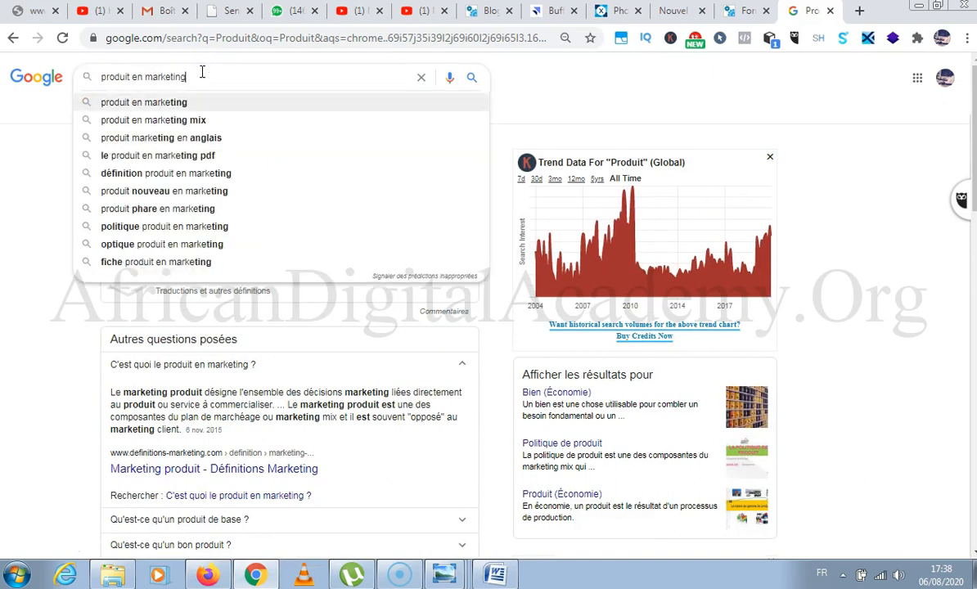
key(Return)
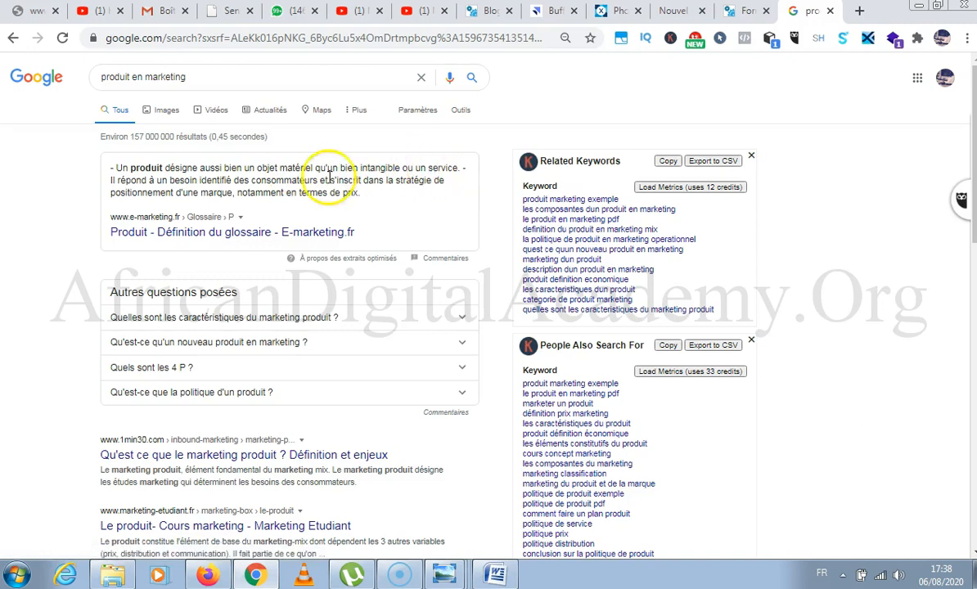
drag(331, 167, 453, 166)
drag(236, 168, 465, 173)
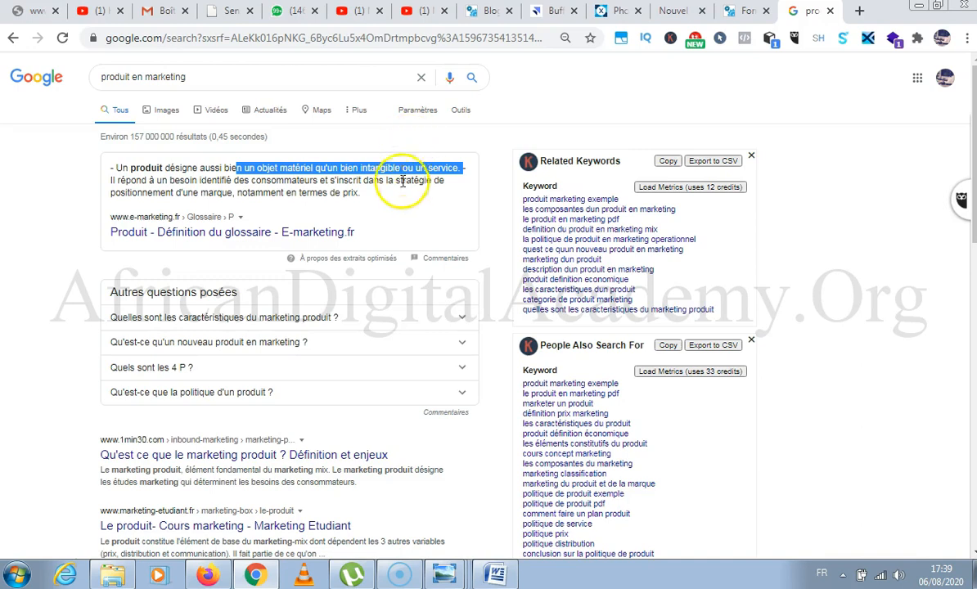
Highlight the full marketing definition of a product, and open the Pixlr website at pixlr.com in the empty new tab.
drag(170, 181, 76, 180)
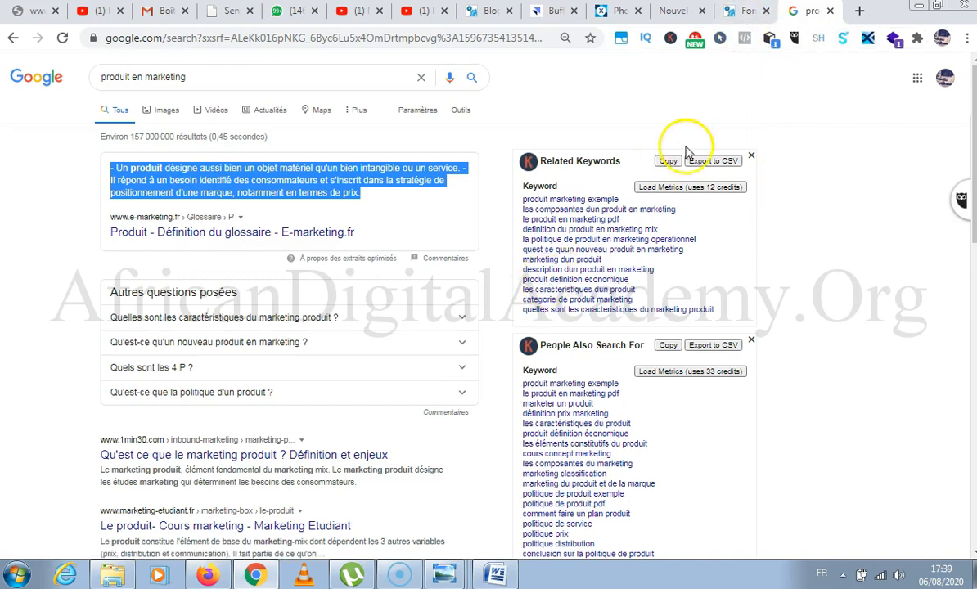
click(677, 11)
click(506, 38)
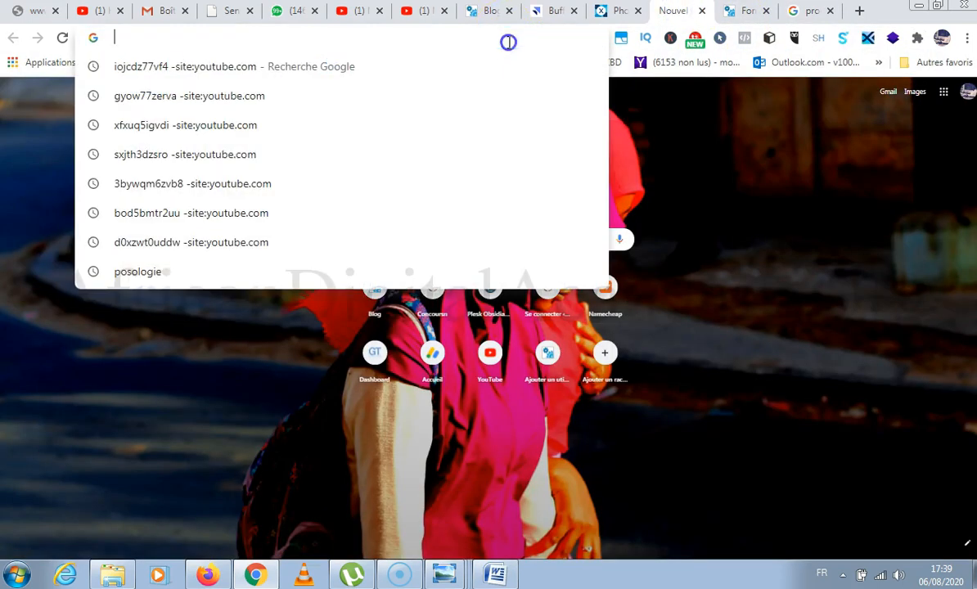
text(pixlr)
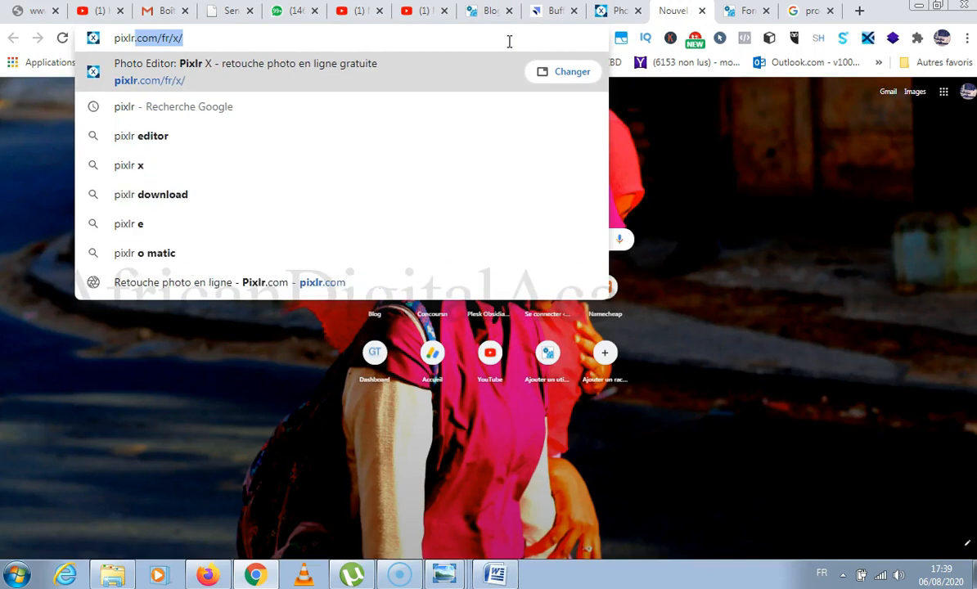
text(.)
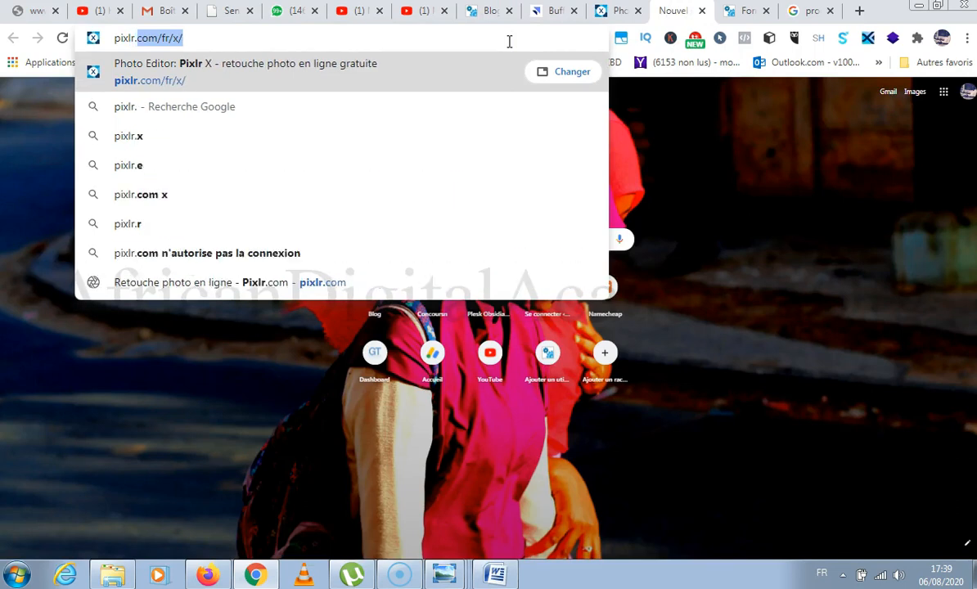
text(com)
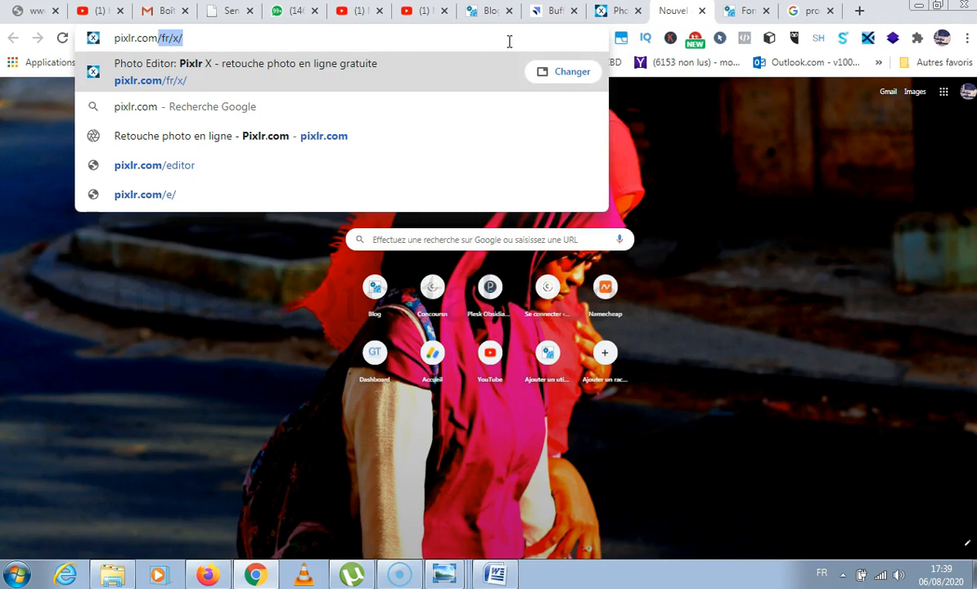
key(Down)
key(Down)
key(Down)
key(Up)
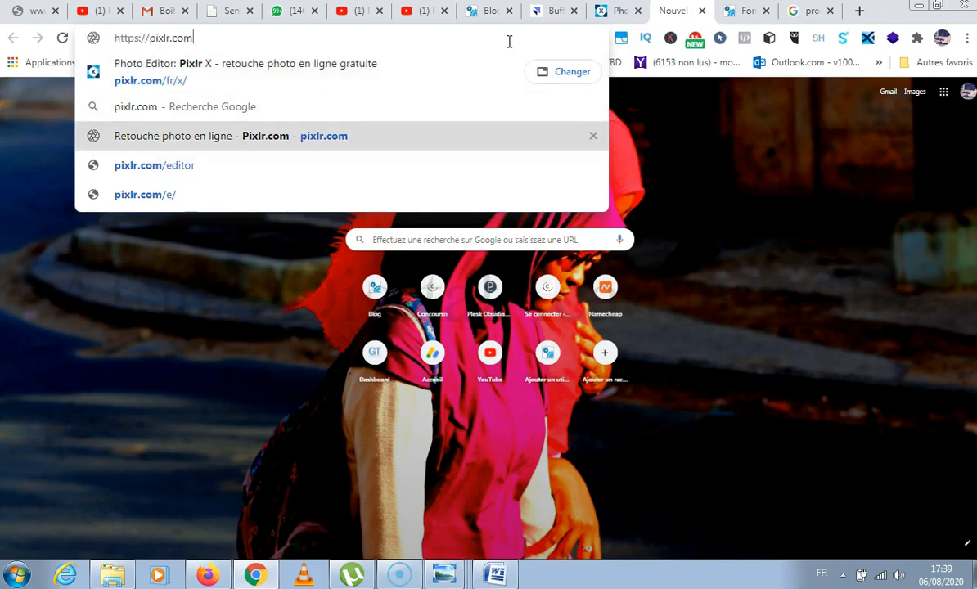
key(Return)
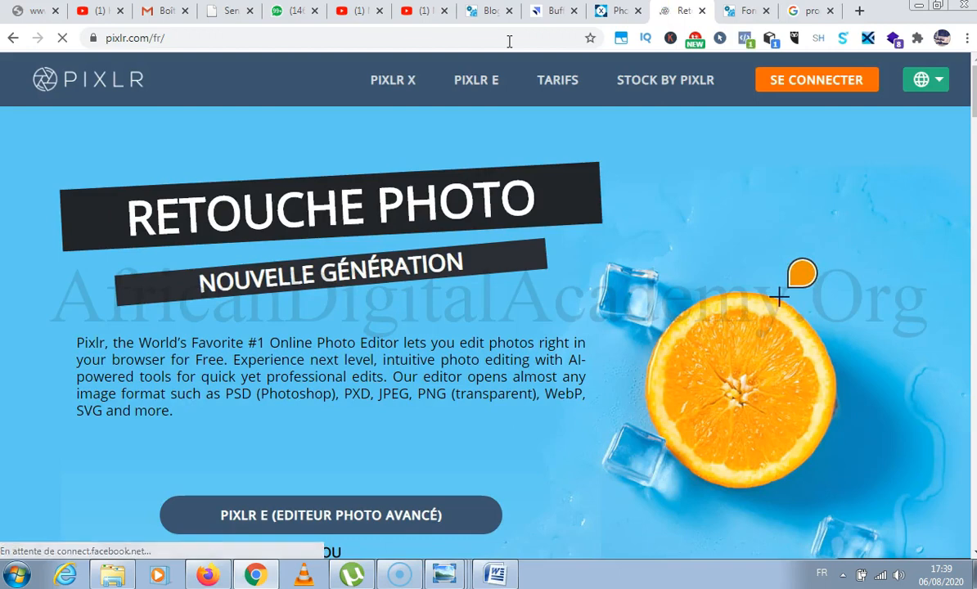
Launch the Pixlr X quick photo editor from the Pixlr home page.
scroll(401, 170, down, 2)
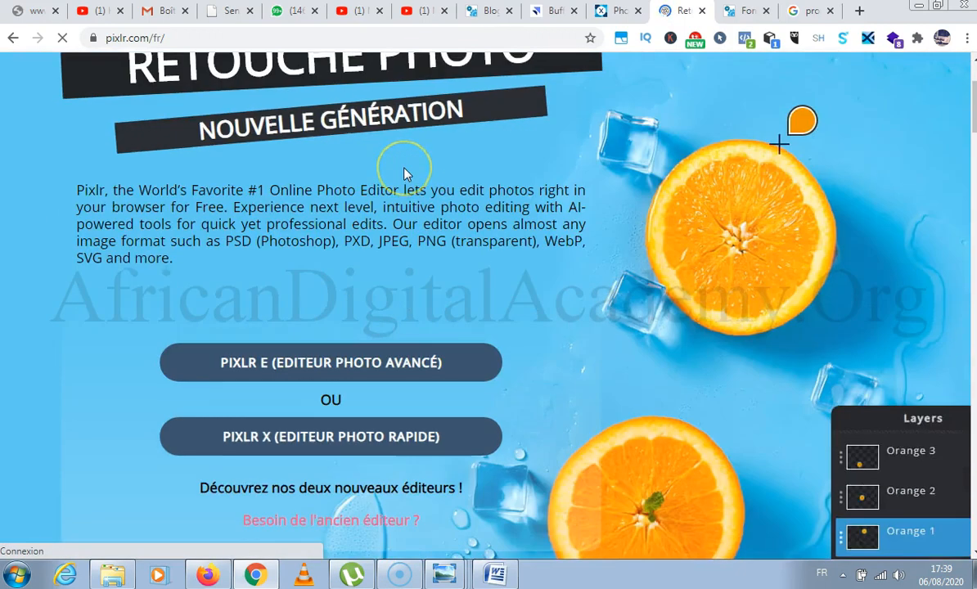
scroll(404, 174, down, 3)
scroll(401, 176, up, 3)
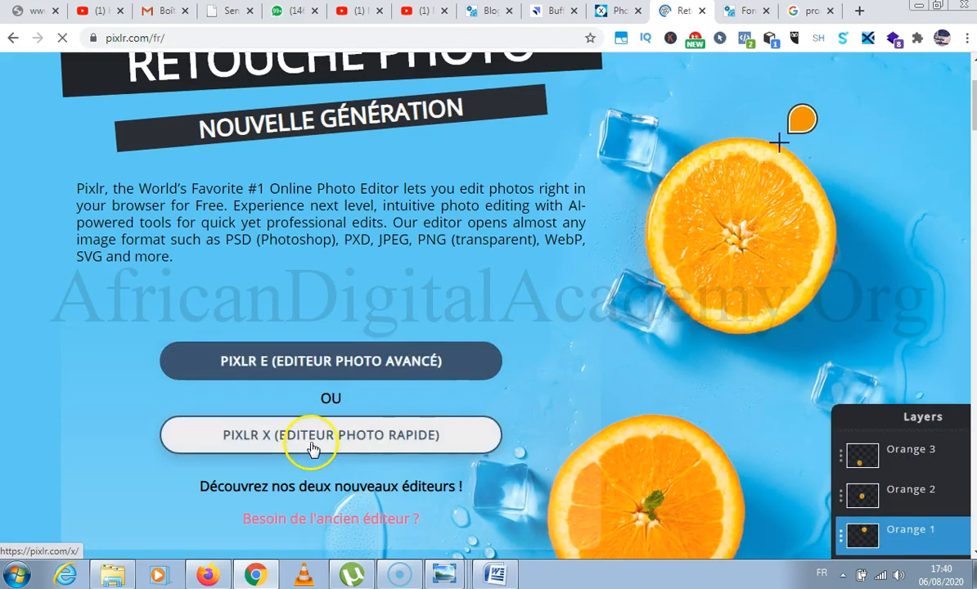
scroll(319, 392, down, 1)
click(326, 368)
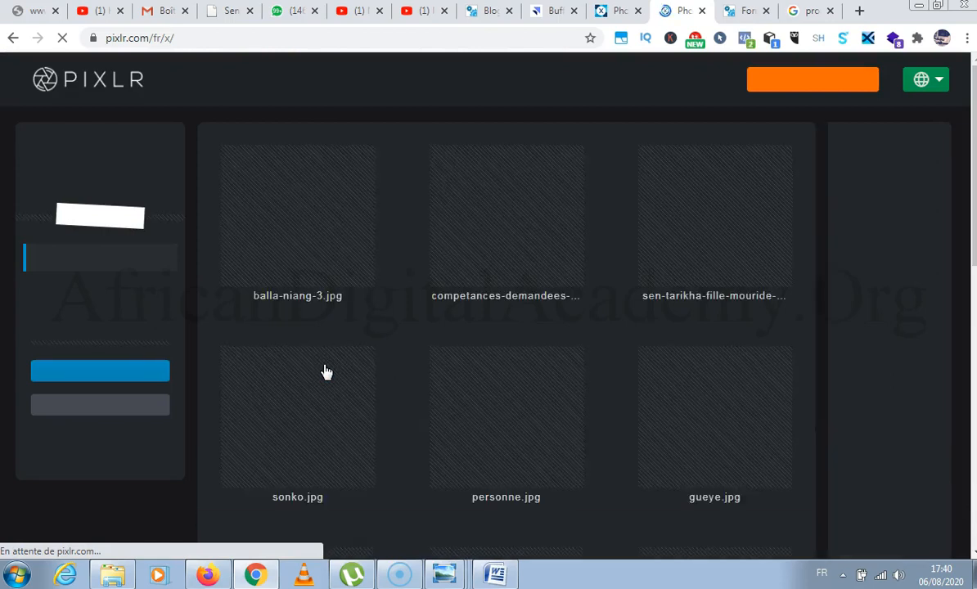
Remove all previously edited images from the Pixlr X history, one by one.
scroll(320, 296, down, 5)
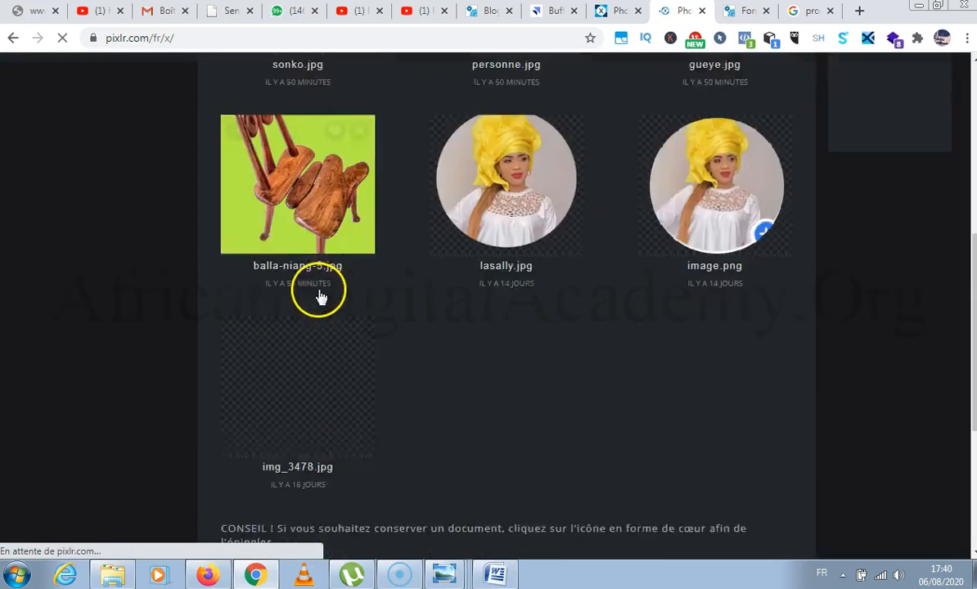
scroll(320, 296, up, 5)
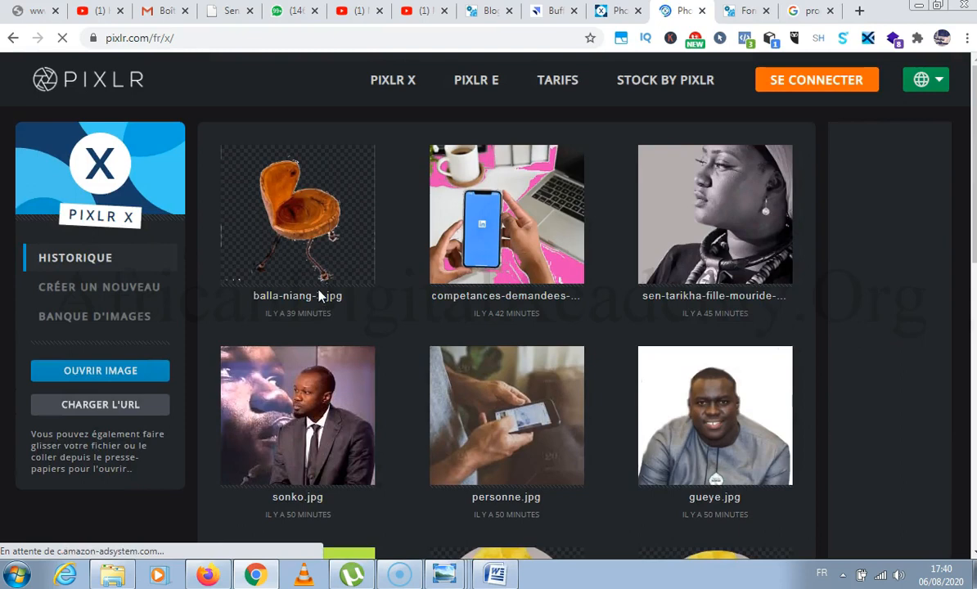
click(487, 270)
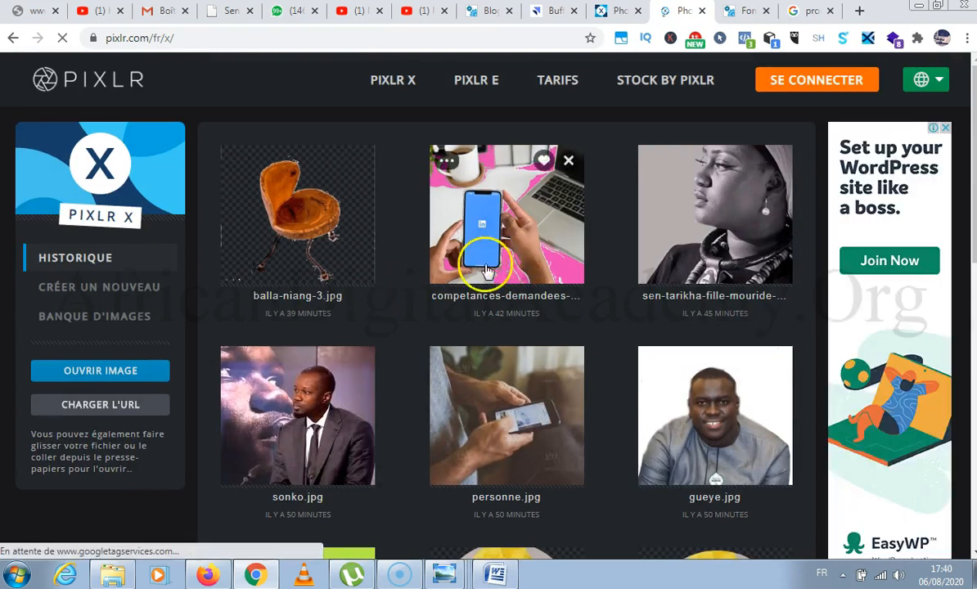
click(568, 160)
click(361, 161)
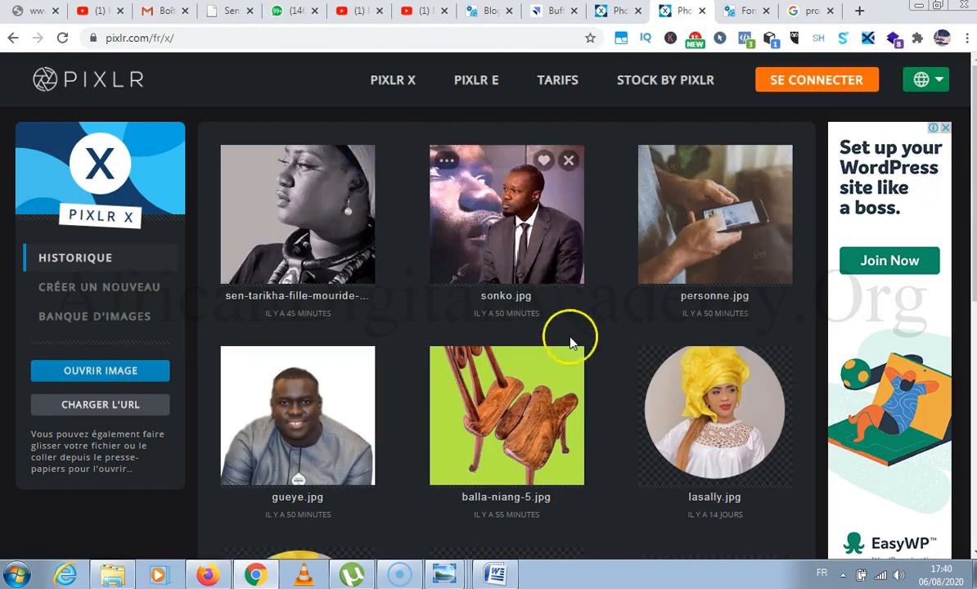
click(568, 361)
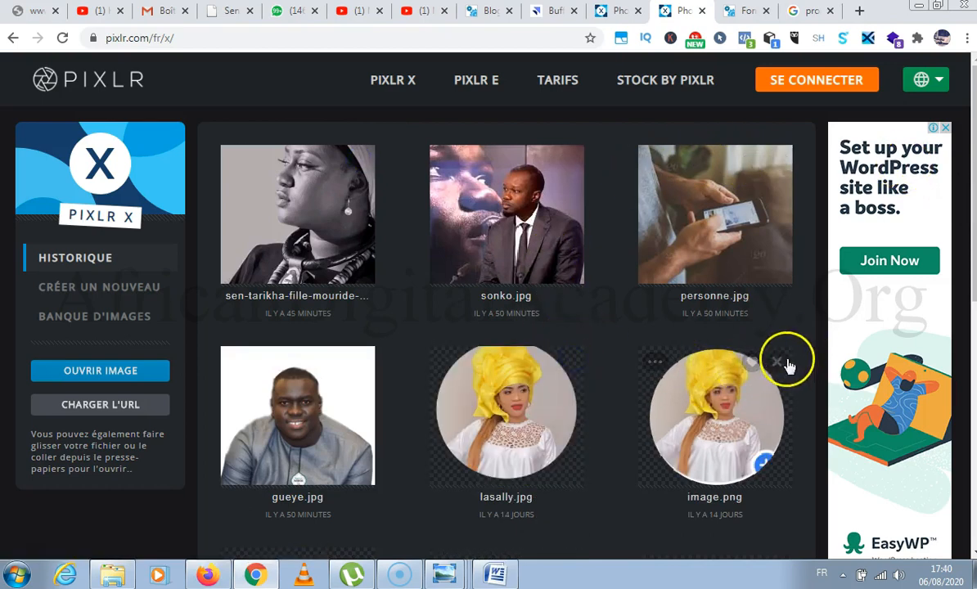
click(779, 361)
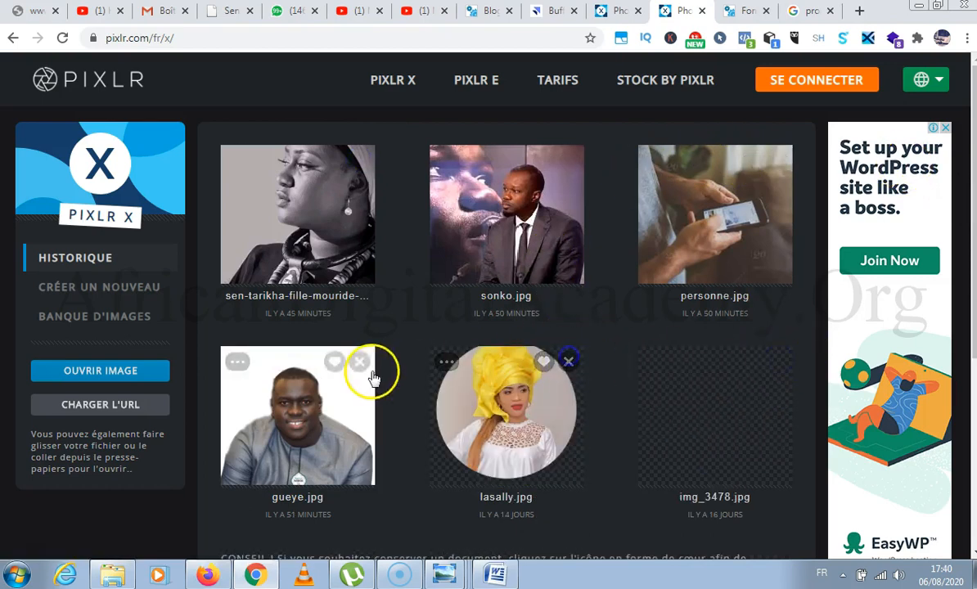
click(360, 361)
click(361, 160)
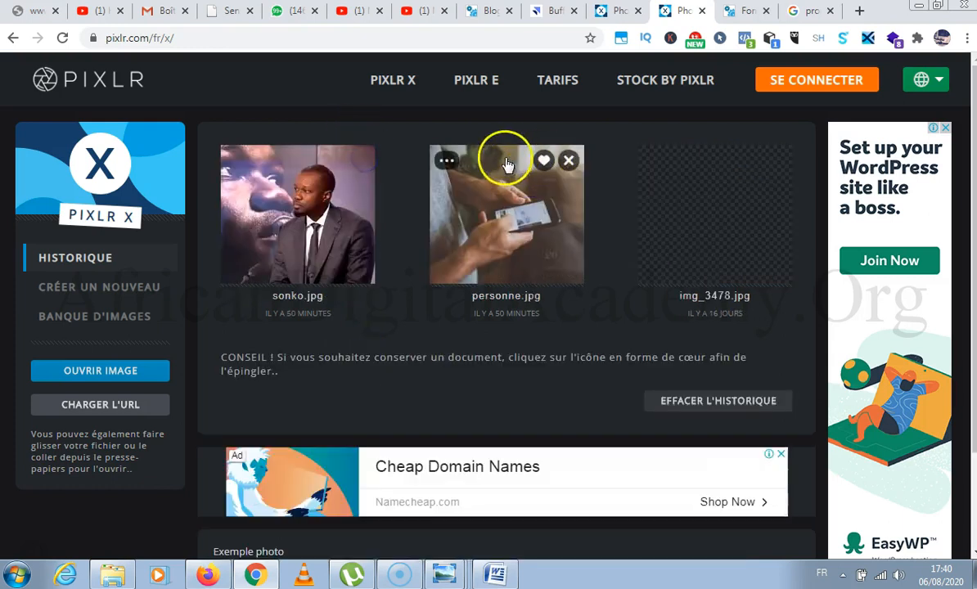
click(360, 161)
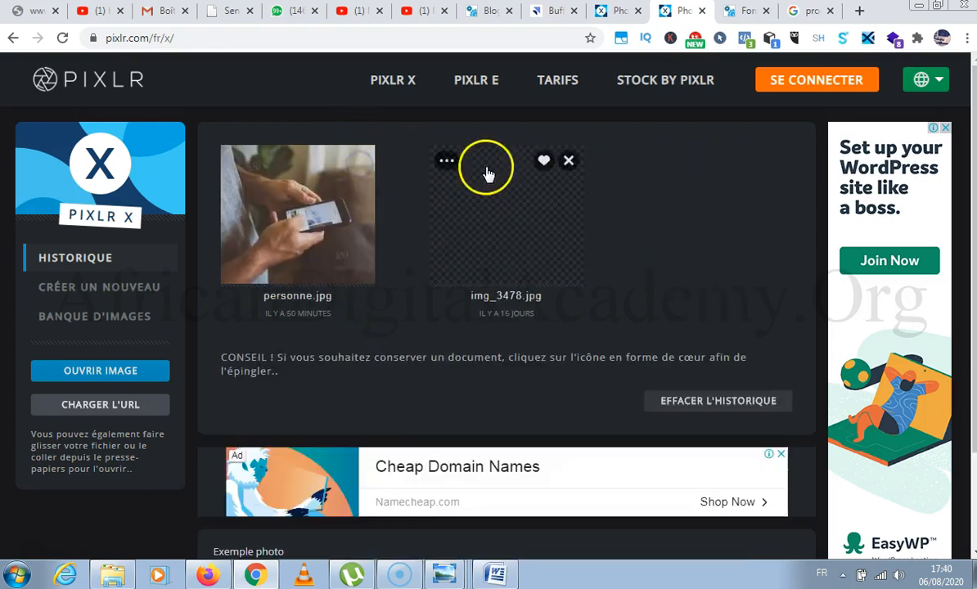
click(360, 160)
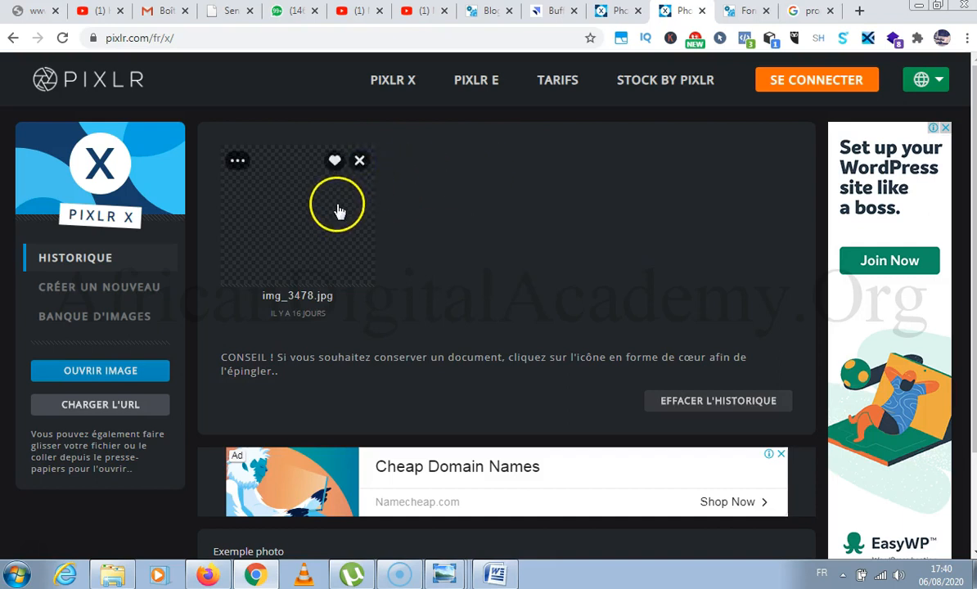
click(360, 161)
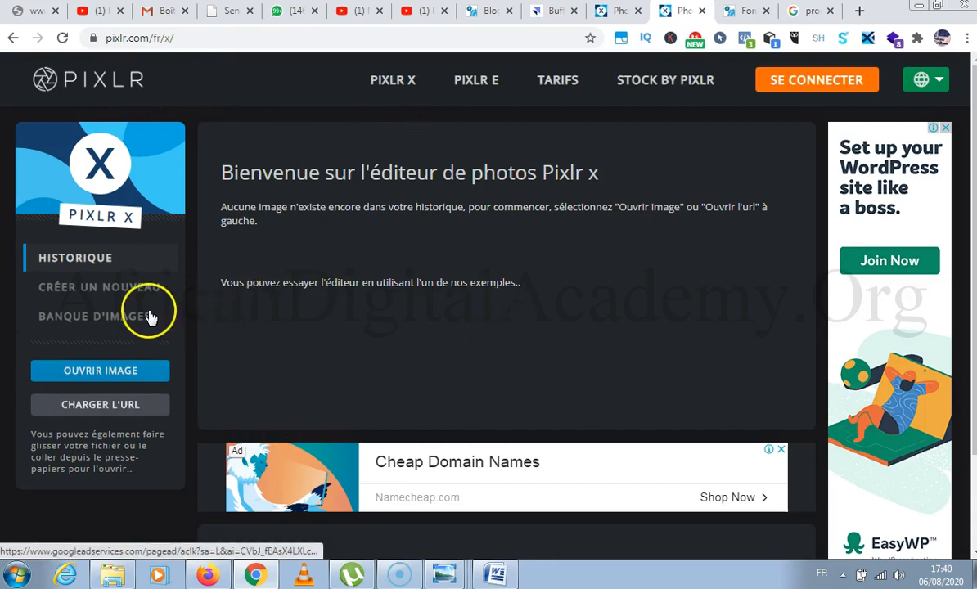
Open the wooden chair JPEG from the Documents library in the photo editor.
click(120, 373)
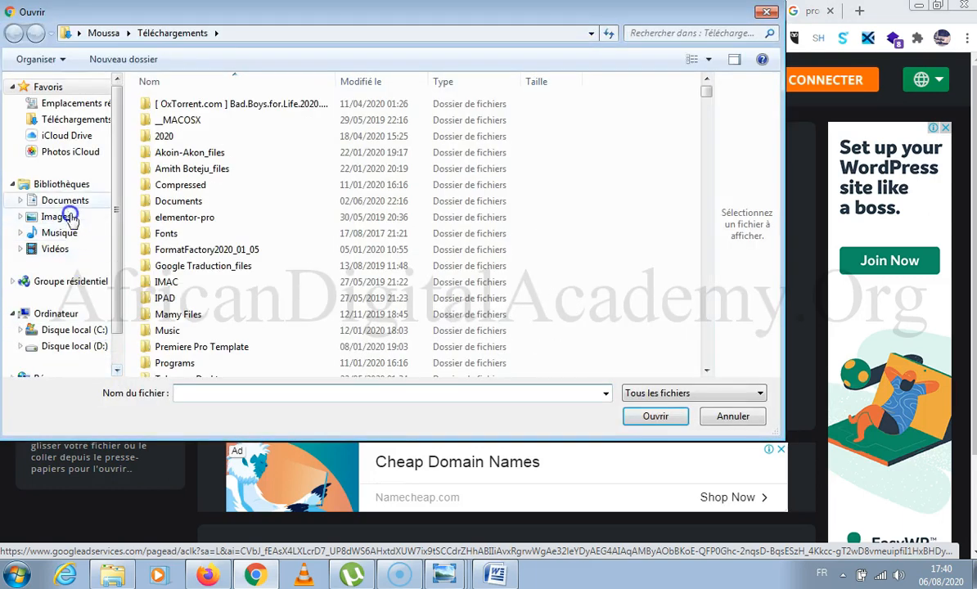
click(80, 204)
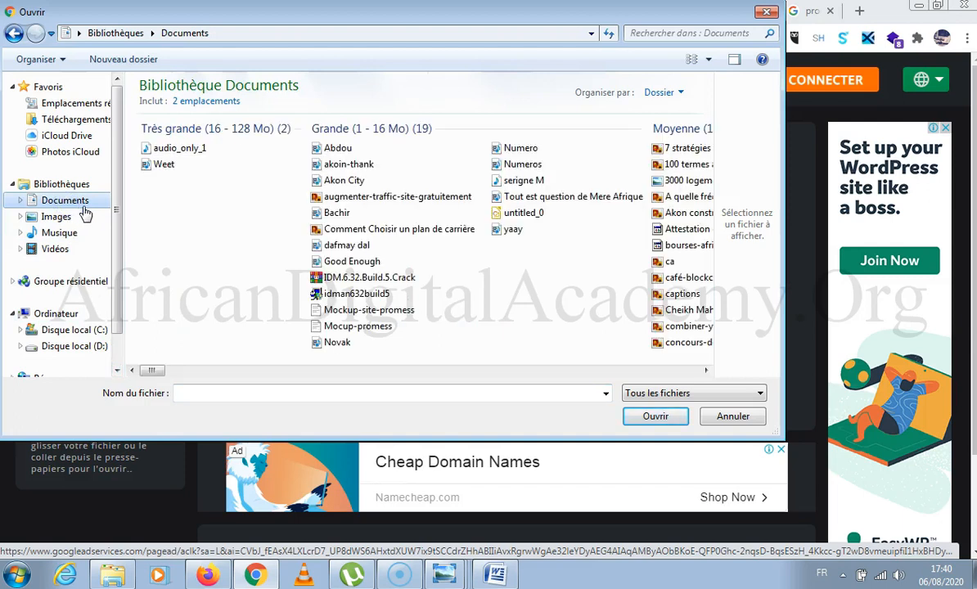
click(226, 394)
text(ball)
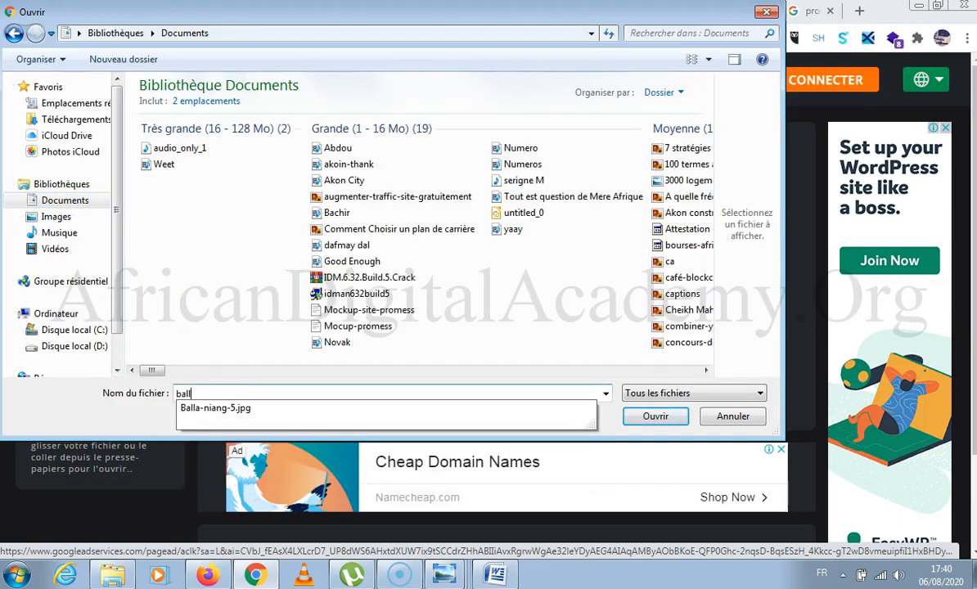
key(Down)
key(Return)
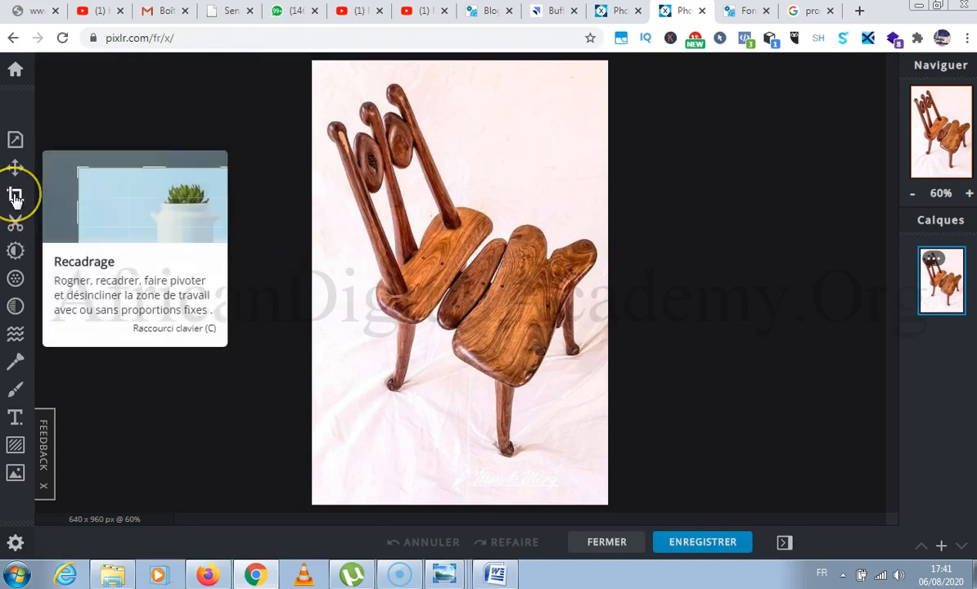
Activate the magic cutout in remove mode, try it on the background beside the chair, and undo that cut.
click(14, 222)
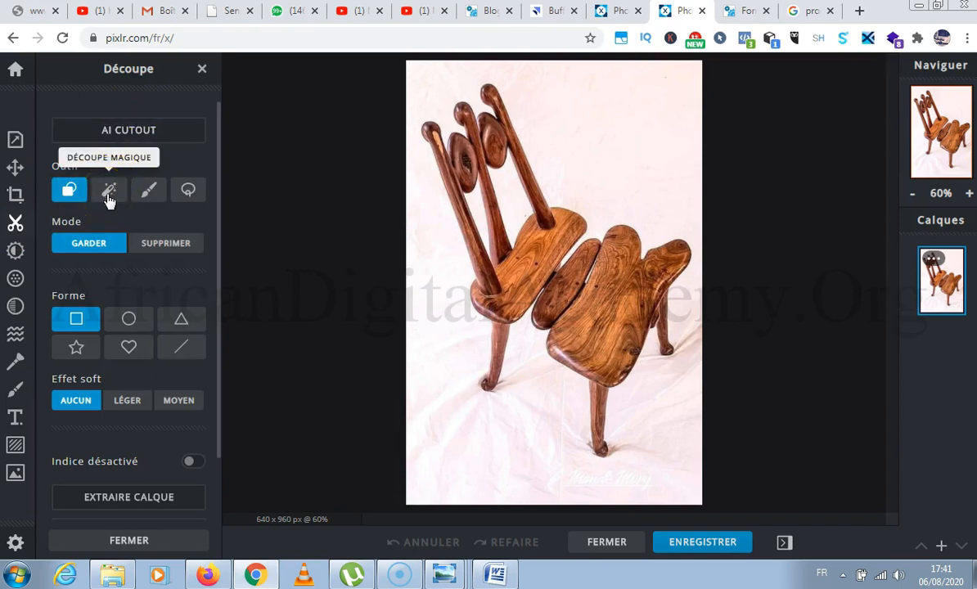
click(109, 192)
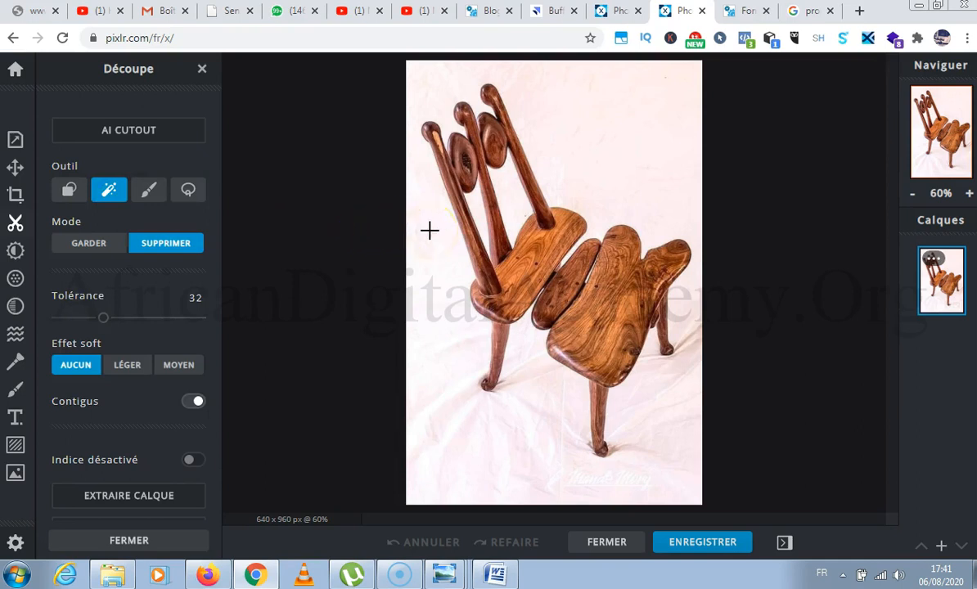
click(429, 229)
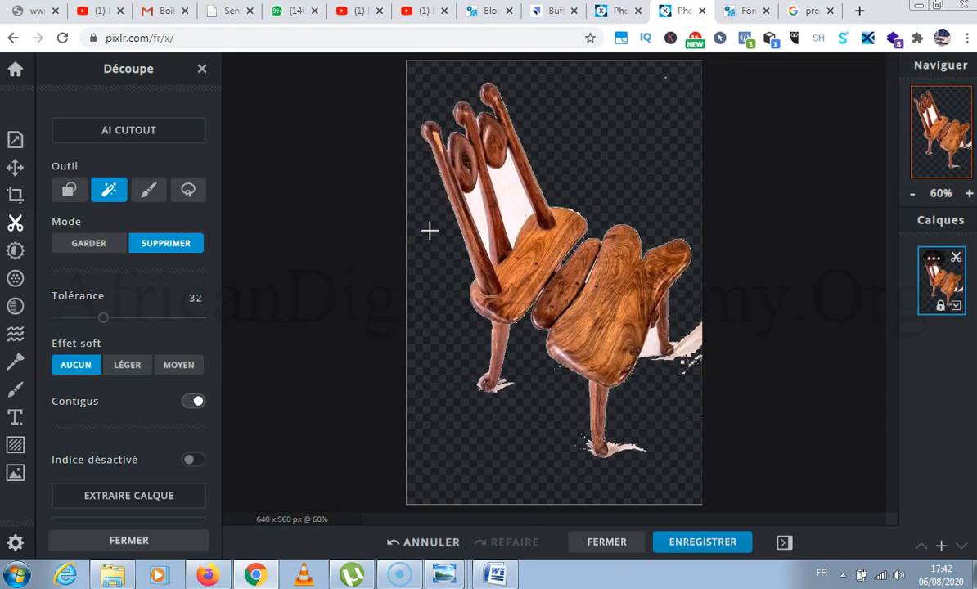
key(ctrl+z)
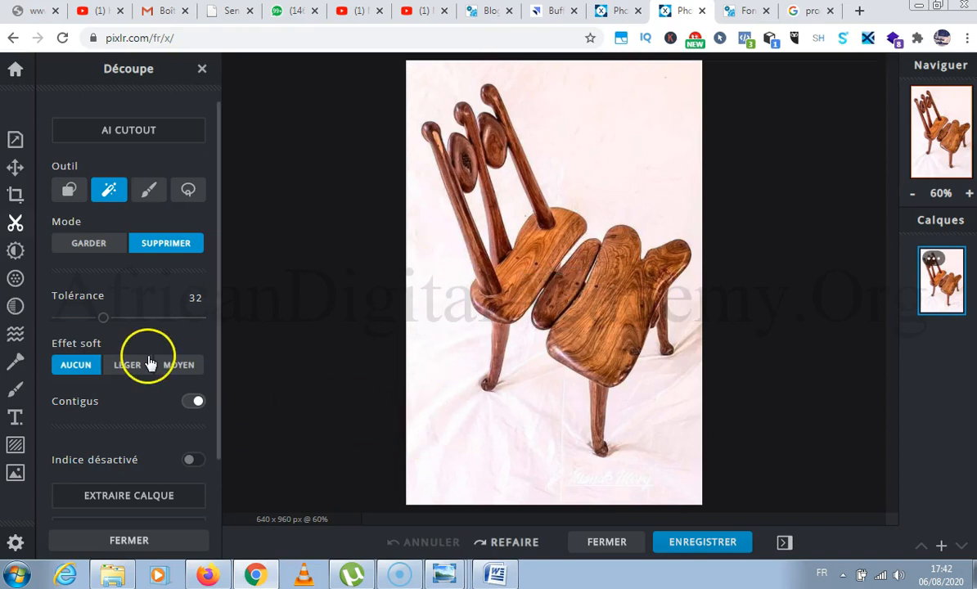
Remove the backdrop between the backrest bars, around the chair and by its rear leg with the magic cutout.
click(508, 188)
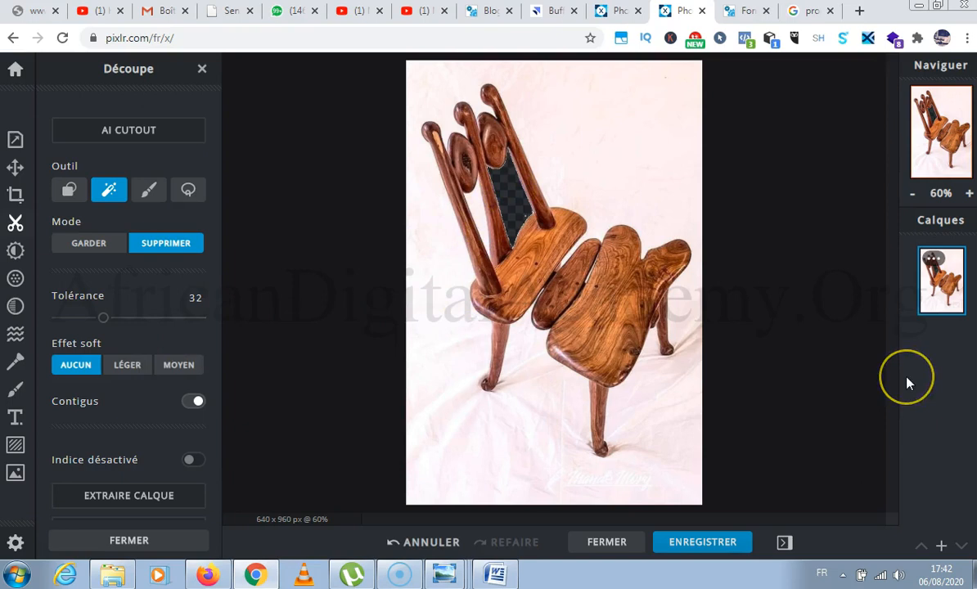
click(508, 204)
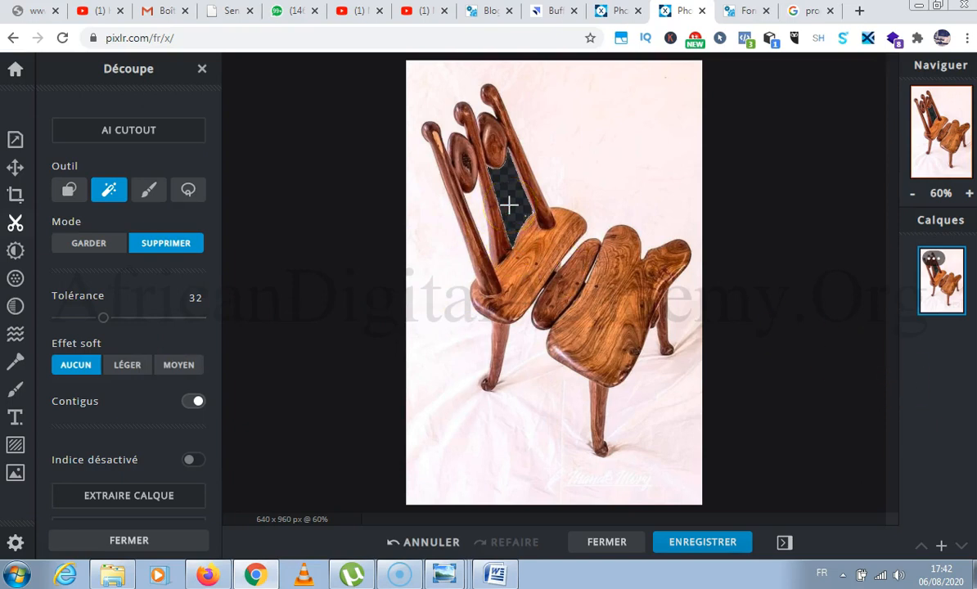
click(477, 207)
click(505, 224)
click(526, 341)
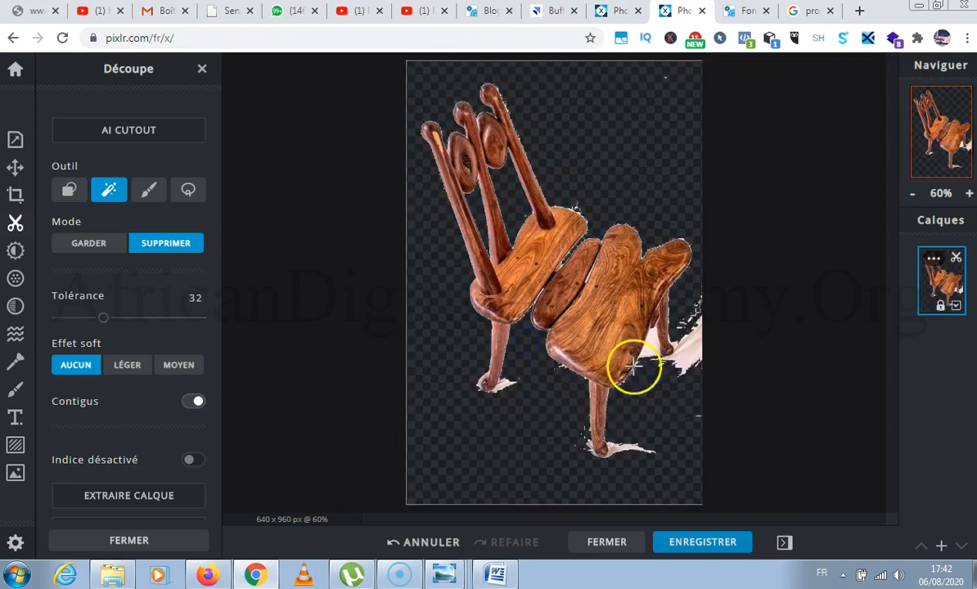
click(685, 348)
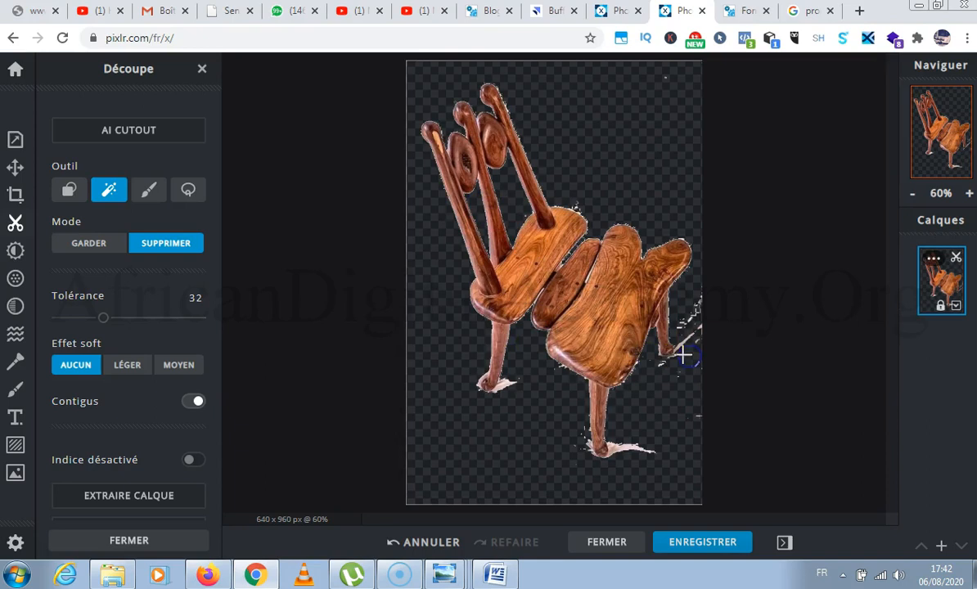
Try the magic cutout on the wood of the seat sections and the middle backrest bar.
click(618, 324)
click(588, 306)
click(553, 286)
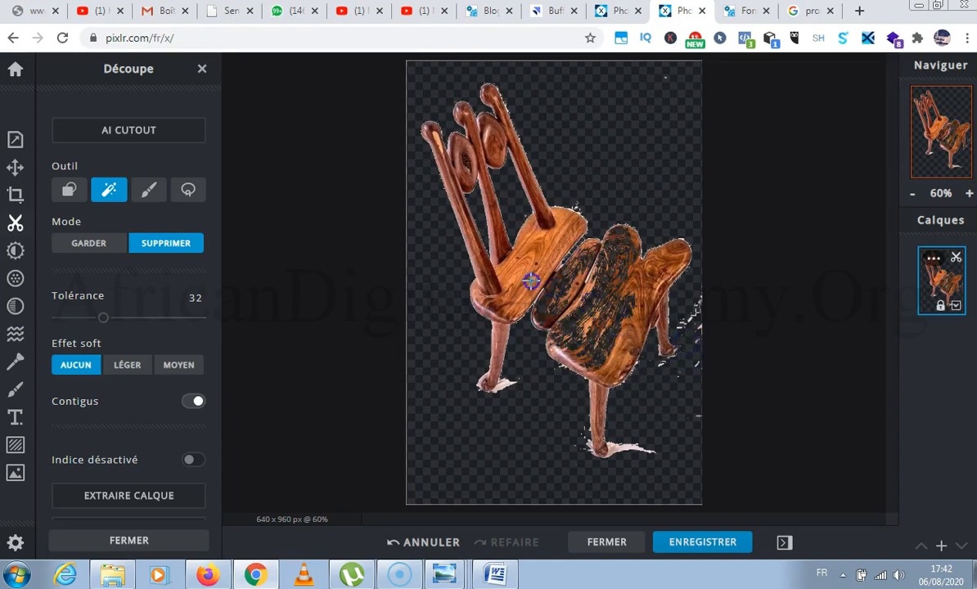
click(531, 281)
click(504, 272)
click(491, 260)
click(468, 225)
click(486, 206)
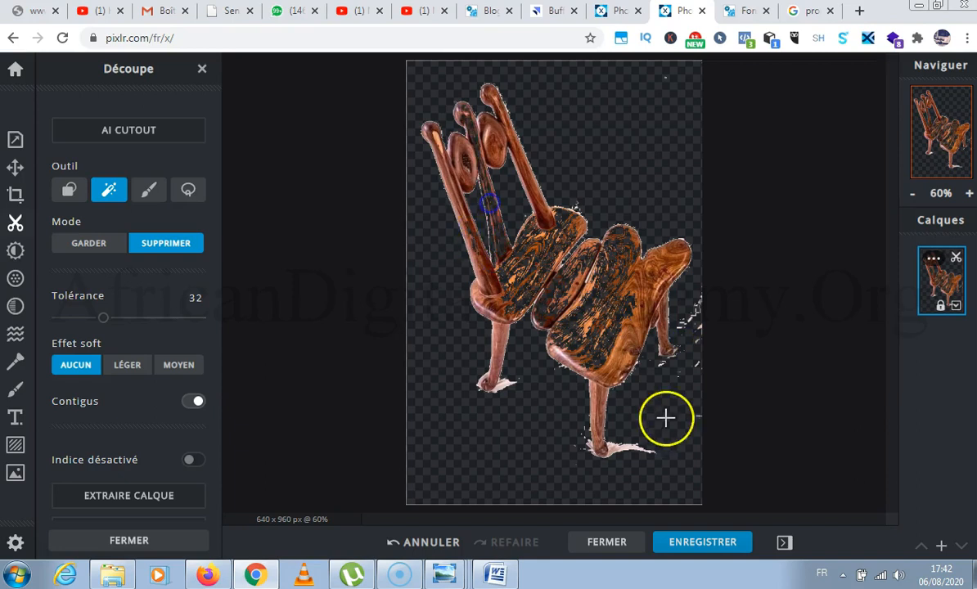
Undo the magic cuts made on the wood of the seat sections and the backrest bars.
key(ctrl+z)
key(ctrl+z)
key(ctrl+z)
key(ctrl+z)
key(ctrl+z)
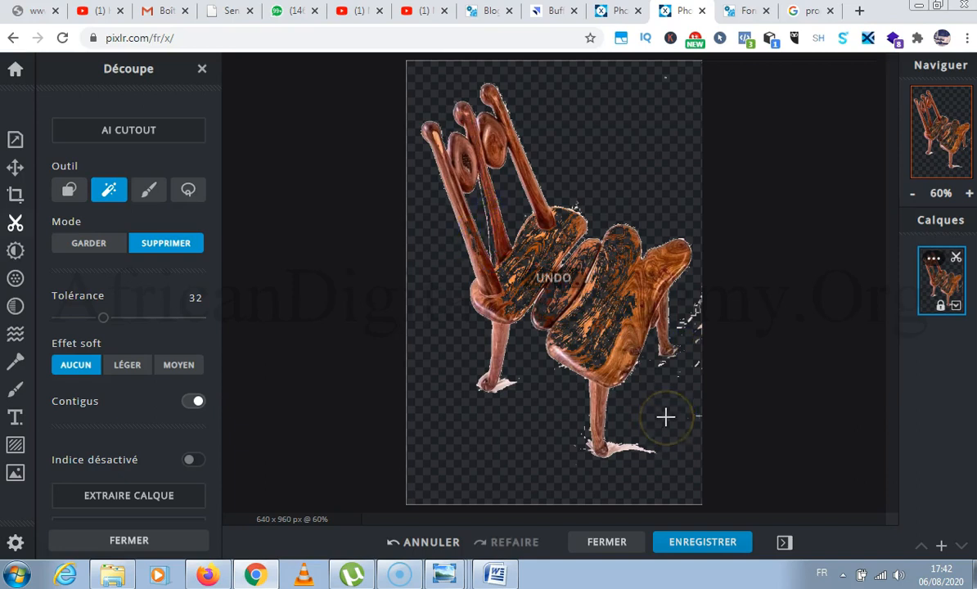
key(ctrl+z)
key(ctrl+z)
key(ctrl+z)
key(ctrl+z)
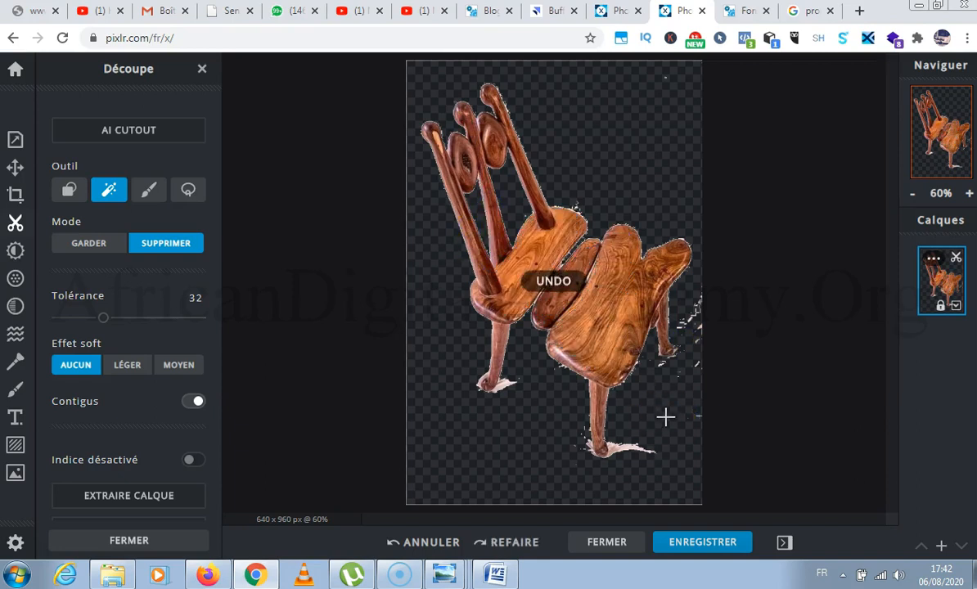
Remove the leftover background patches around the feet of the legs and beside the seat with the magic cutout at tolerance 32.
click(619, 446)
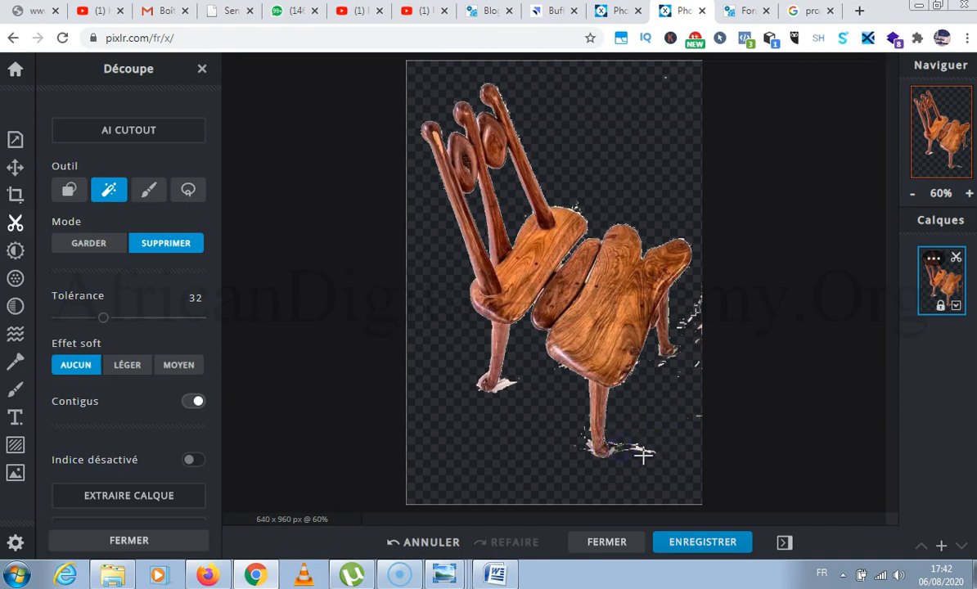
click(692, 314)
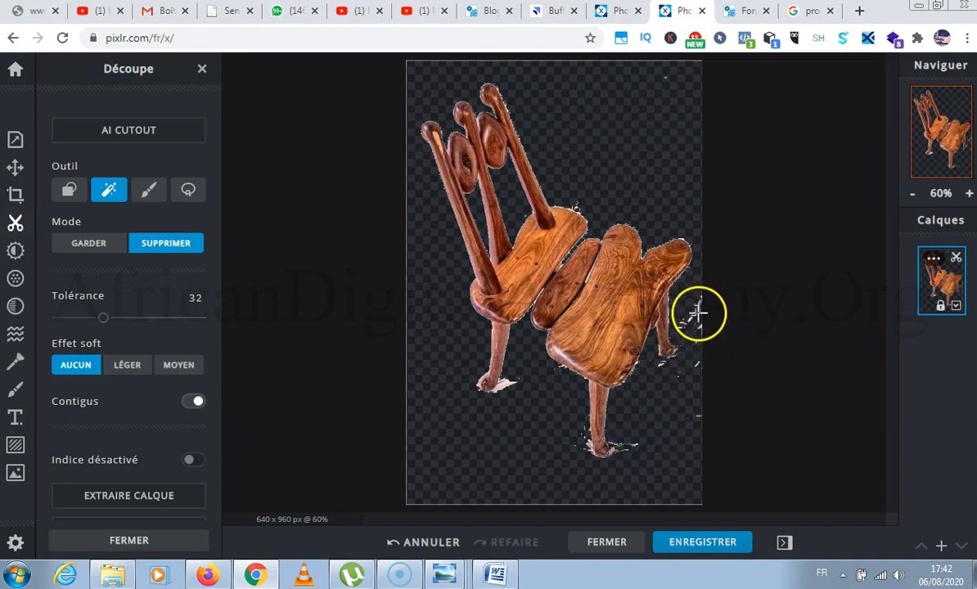
click(506, 385)
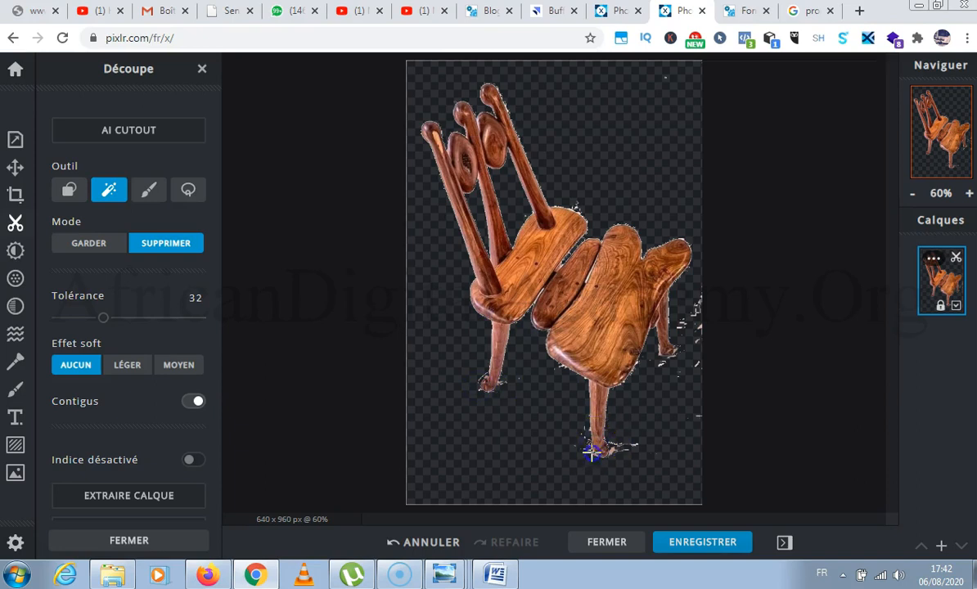
click(664, 358)
click(701, 331)
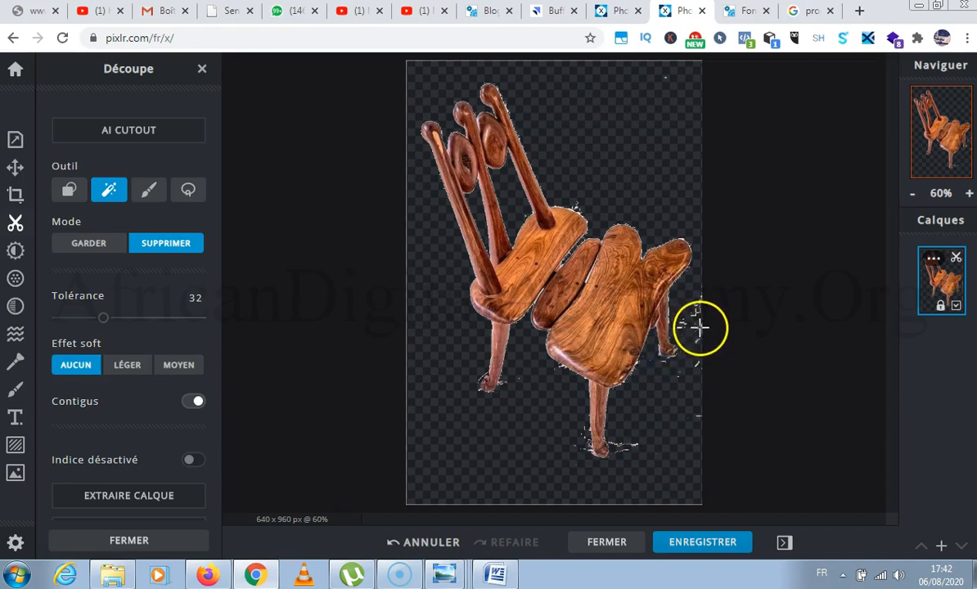
click(578, 208)
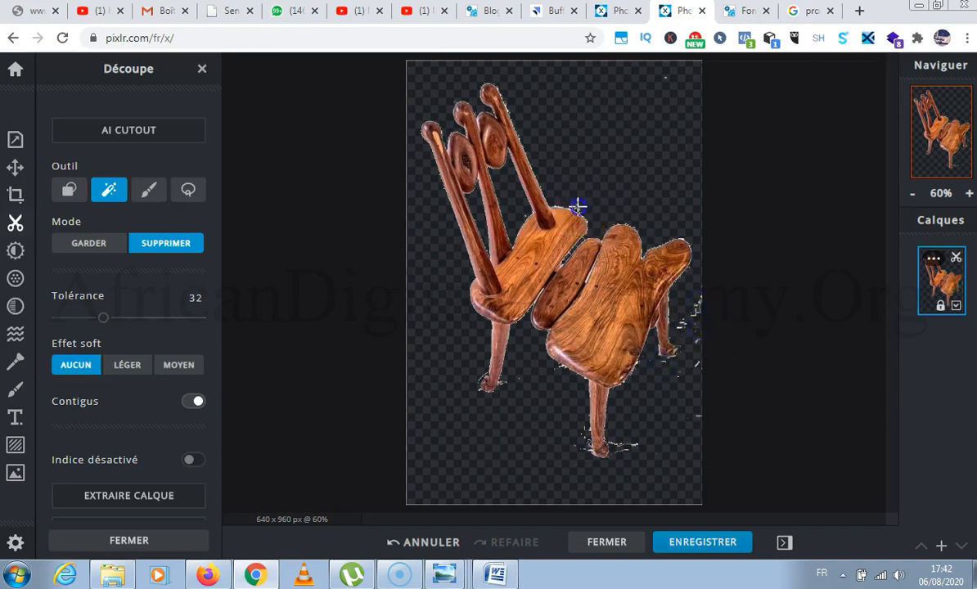
click(482, 150)
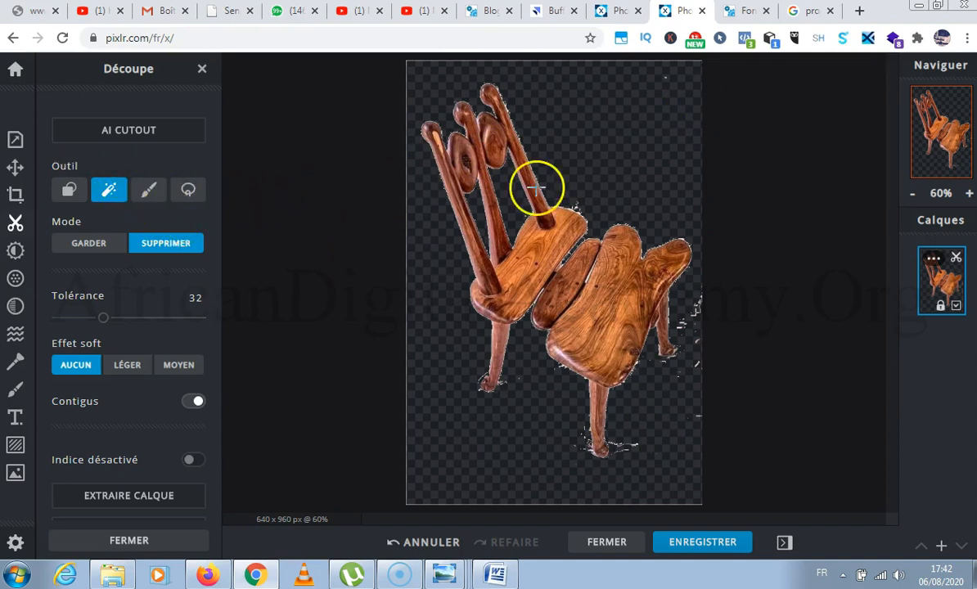
Brush away the white specks along the upper edge of the backrest seat section with the 50 px freehand cutout.
click(967, 194)
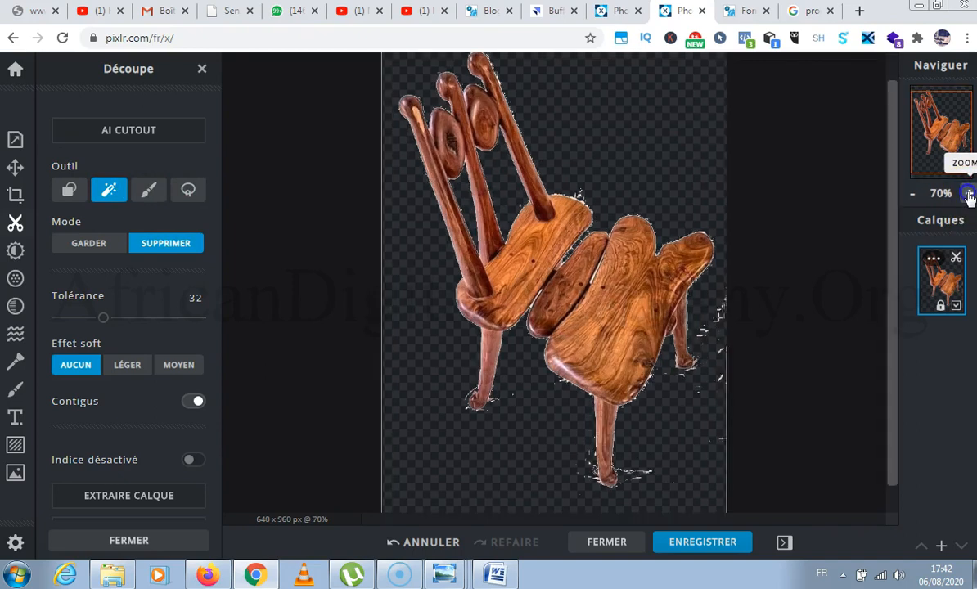
click(968, 194)
click(968, 194)
click(968, 194)
click(968, 194)
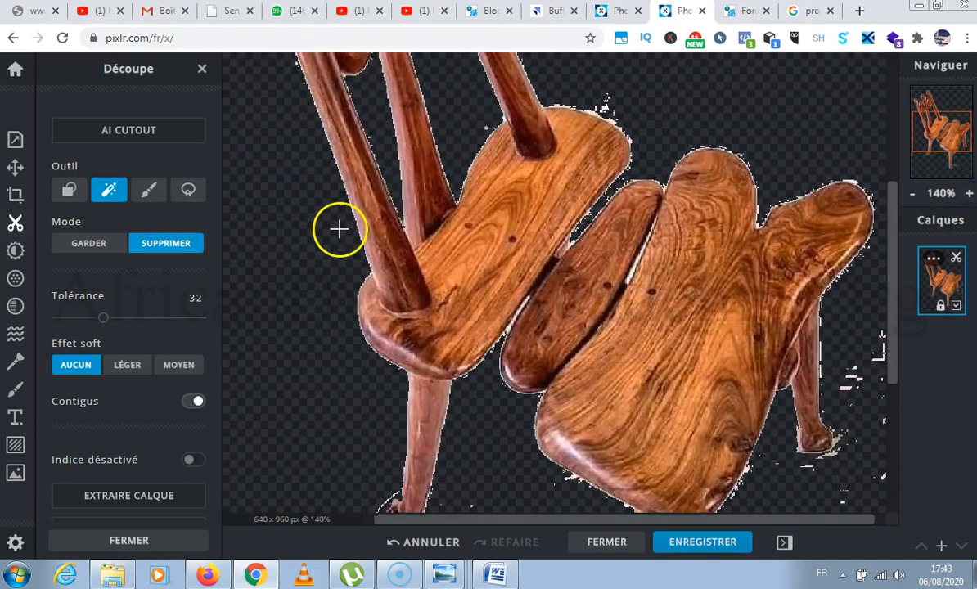
click(148, 190)
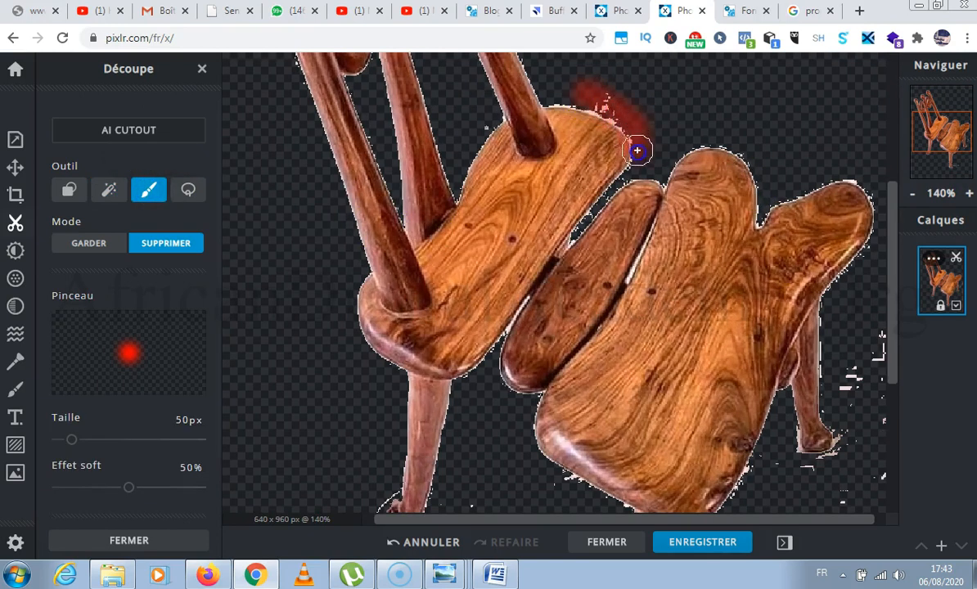
drag(638, 150, 637, 150)
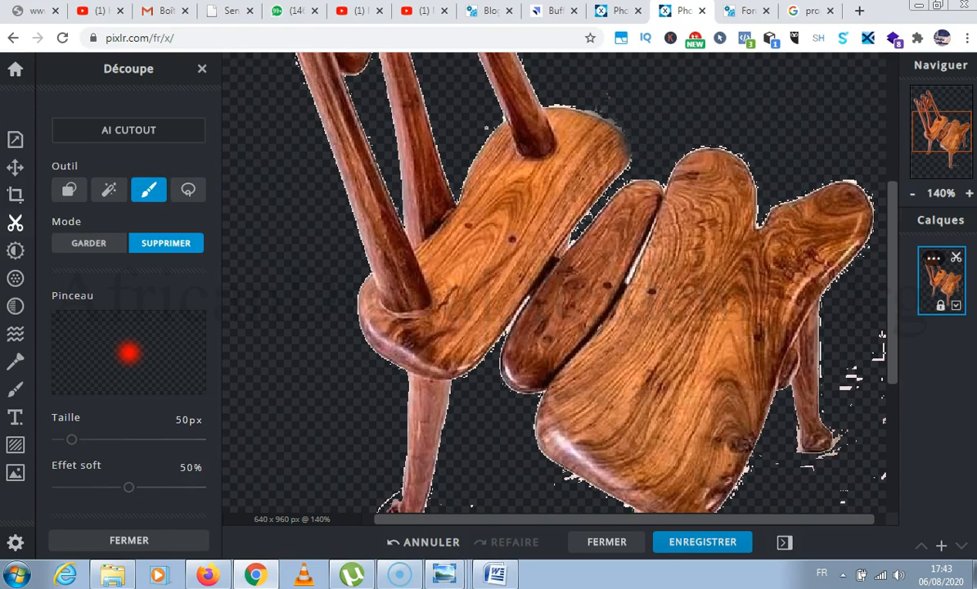
drag(551, 92, 551, 91)
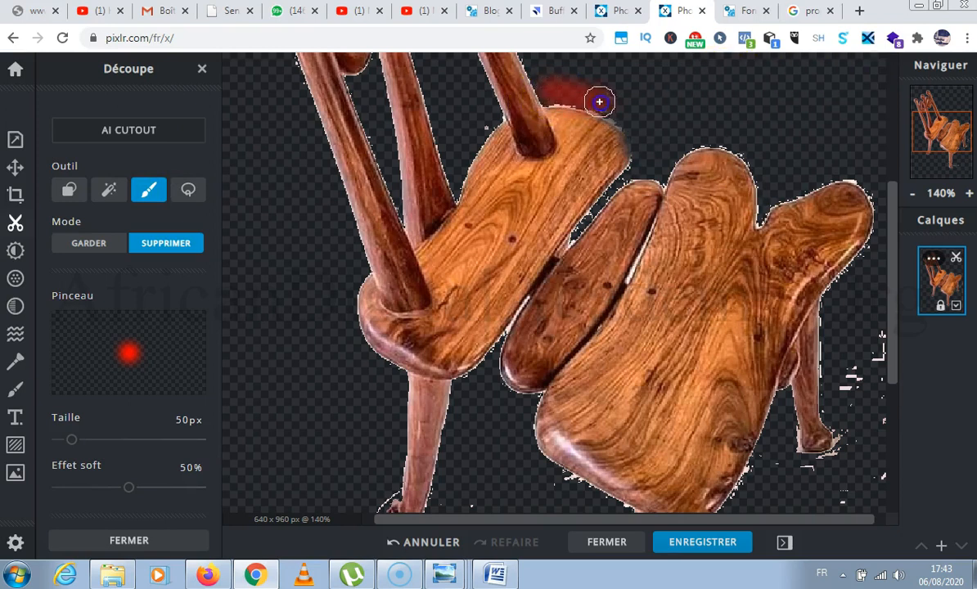
drag(628, 117, 628, 117)
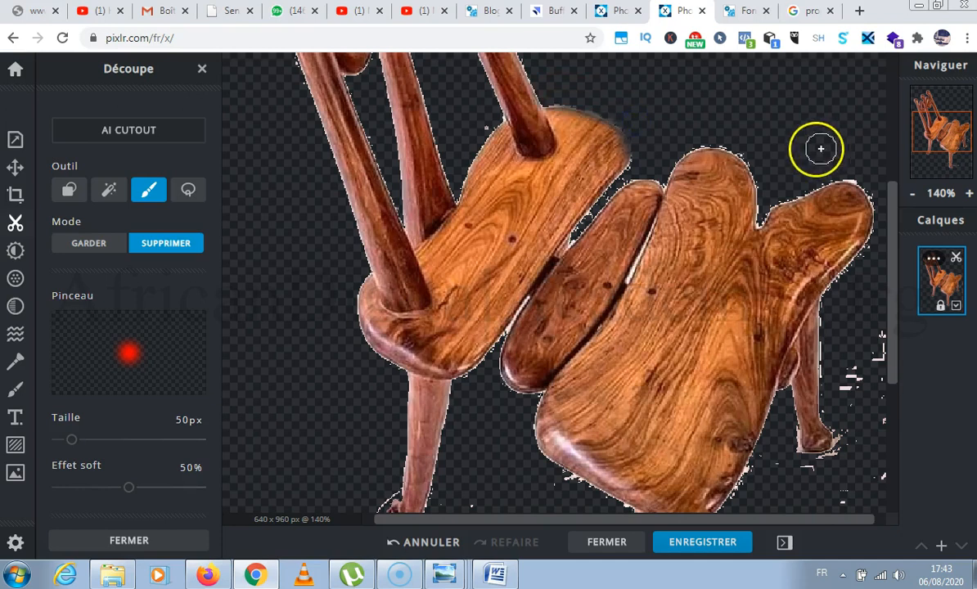
drag(480, 132, 479, 133)
Brush away the background residue beside the far-side leg and around its foot with the freehand cutout.
mouse_move(879, 370)
mouse_down()
mouse_move(848, 387)
mouse_move(848, 370)
mouse_move(875, 332)
mouse_move(883, 473)
mouse_move(837, 504)
mouse_move(807, 477)
mouse_up()
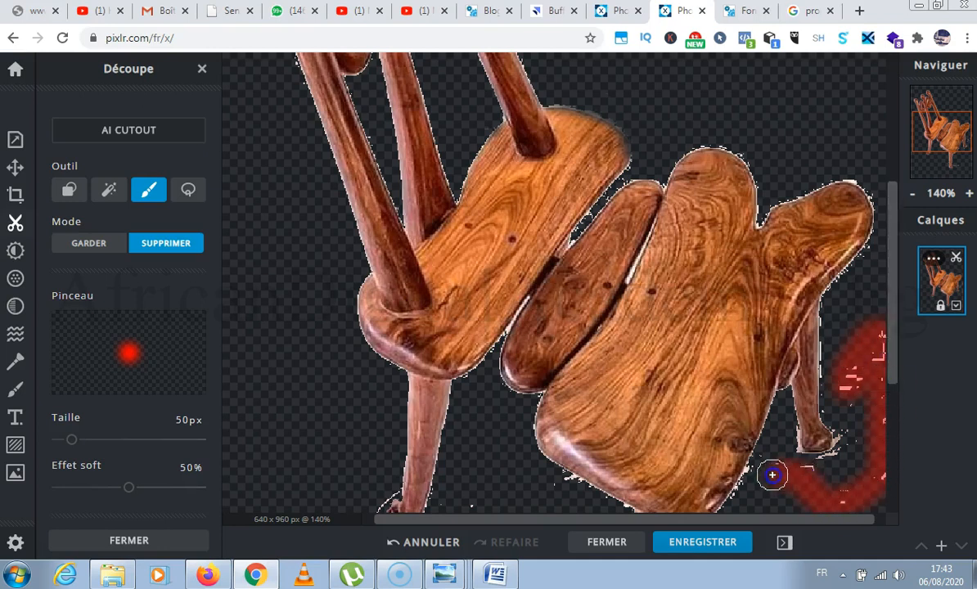
drag(741, 498, 744, 498)
drag(840, 471, 833, 468)
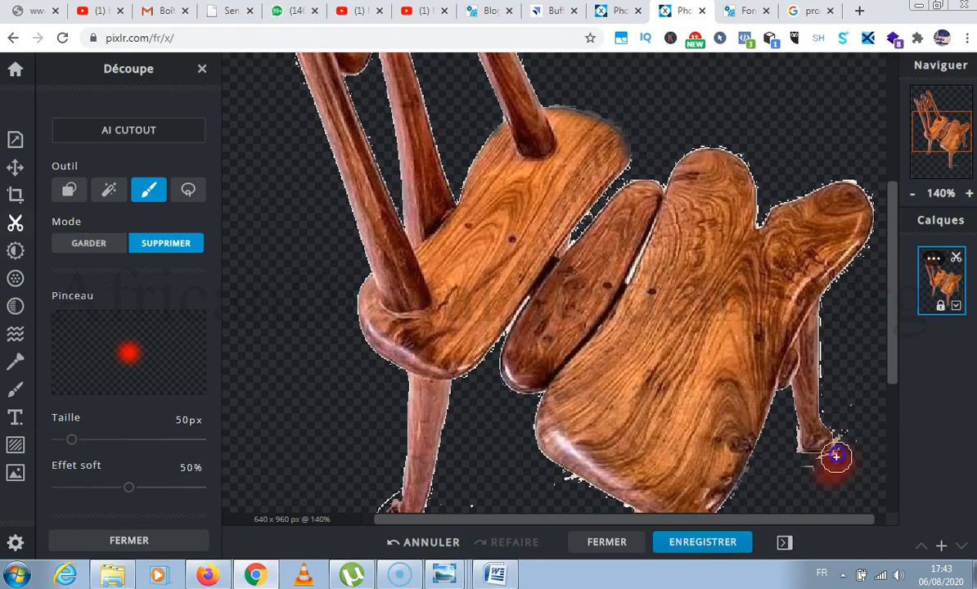
mouse_move(841, 431)
mouse_down()
mouse_move(854, 457)
mouse_move(806, 492)
mouse_move(787, 469)
mouse_move(785, 413)
mouse_move(806, 462)
mouse_up()
Brush off the residue under the front seat section and around the foot of the leg below the backrest.
scroll(622, 369, down, 3)
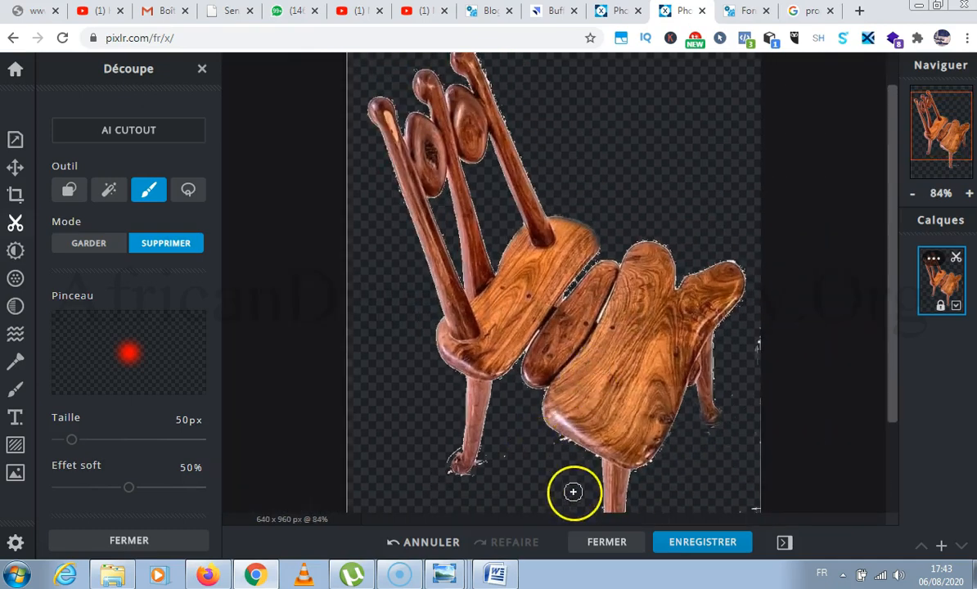
scroll(573, 491, up, 3)
drag(534, 389, 590, 416)
drag(432, 421, 407, 462)
mouse_move(464, 414)
mouse_down()
mouse_move(437, 435)
mouse_move(426, 411)
mouse_up()
mouse_move(311, 426)
mouse_down()
mouse_move(337, 397)
mouse_move(354, 399)
mouse_move(329, 425)
mouse_up()
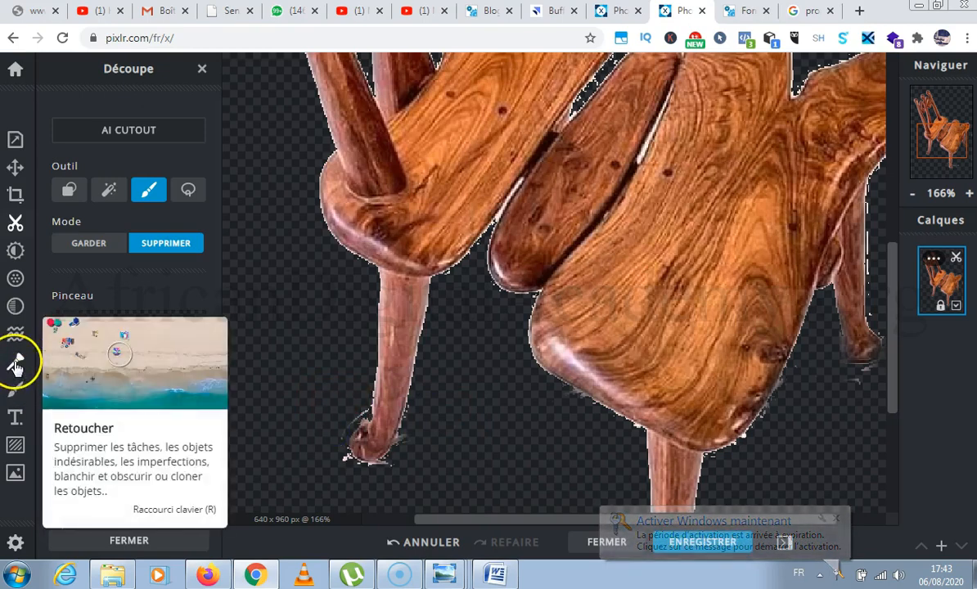
Try painting along the leg below the backrest with the 40 px white drawing brush, and undo the visible stroke.
click(16, 394)
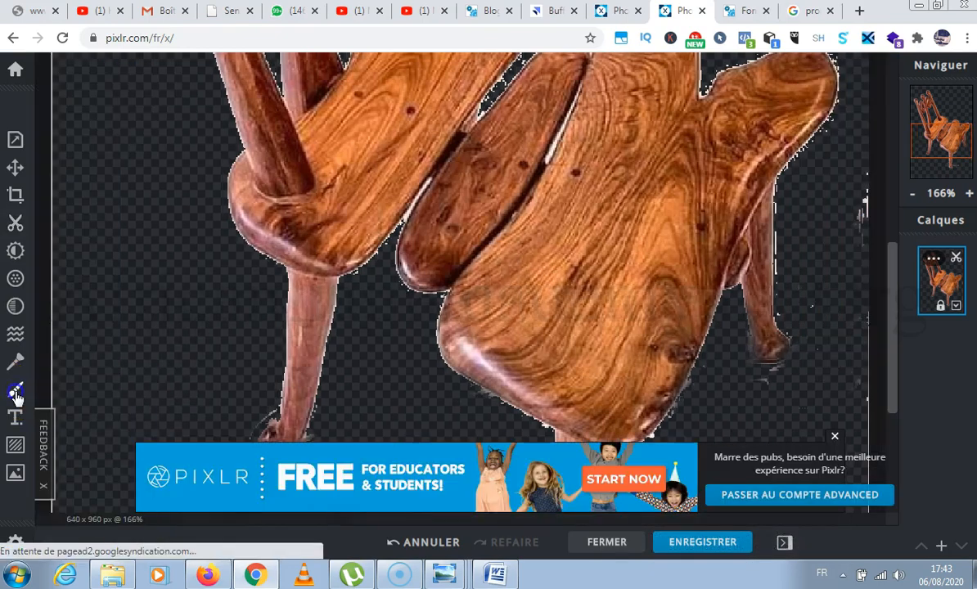
click(17, 394)
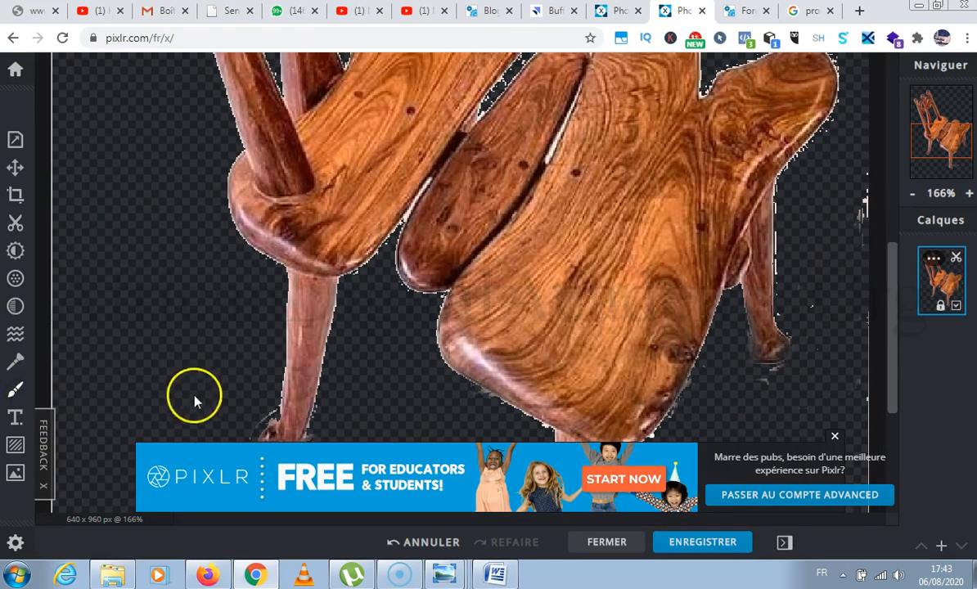
click(16, 391)
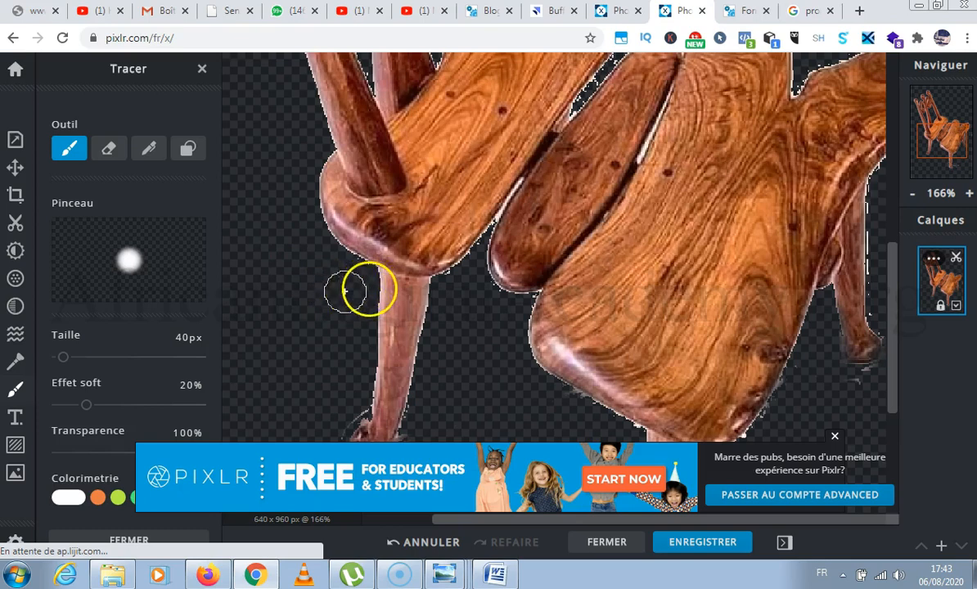
drag(361, 285, 348, 399)
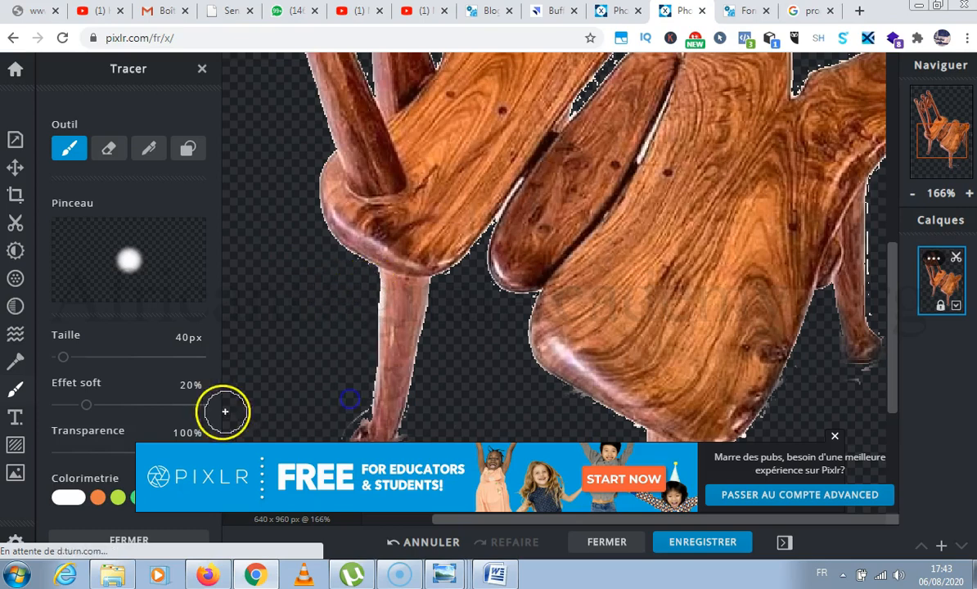
mouse_move(464, 290)
mouse_down()
mouse_move(452, 279)
mouse_move(422, 382)
mouse_move(423, 413)
mouse_up()
drag(436, 359, 424, 392)
drag(437, 325, 423, 384)
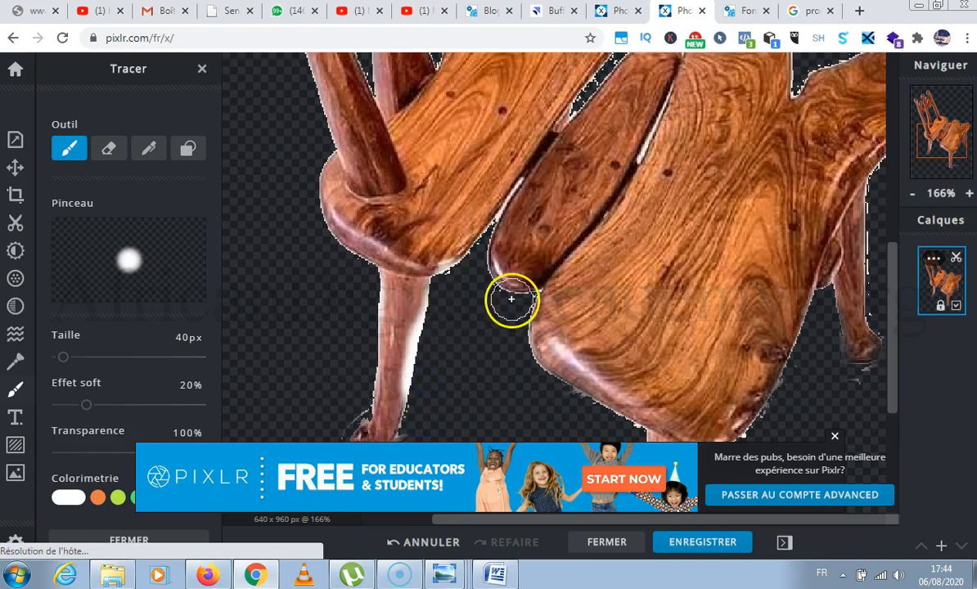
key(ctrl+z)
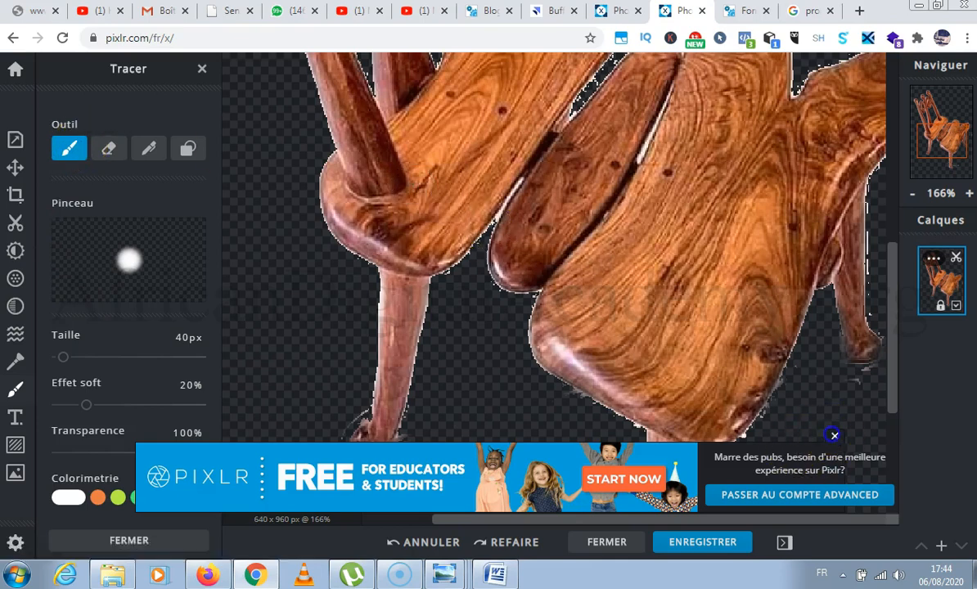
Set the drawing brush colour to #C28B8B and paint along the inner edge of the leg below the backrest.
click(834, 441)
scroll(499, 335, down, 3)
scroll(778, 319, up, 3)
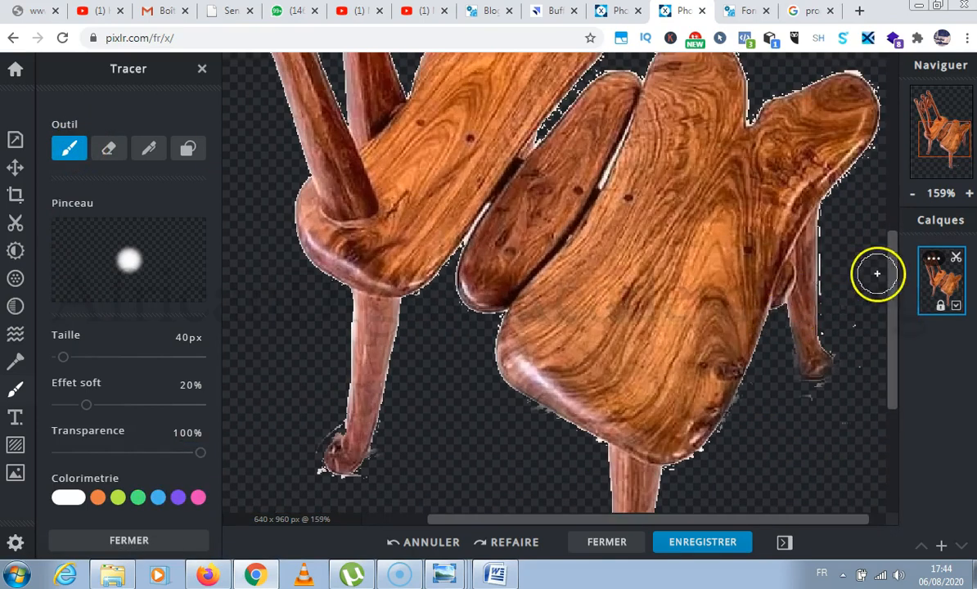
drag(889, 256, 891, 321)
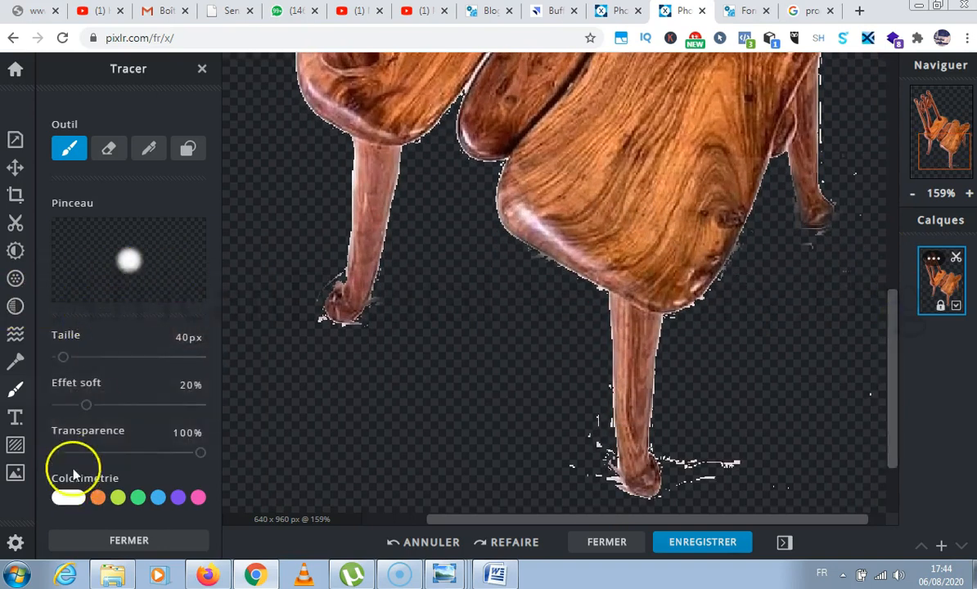
click(68, 497)
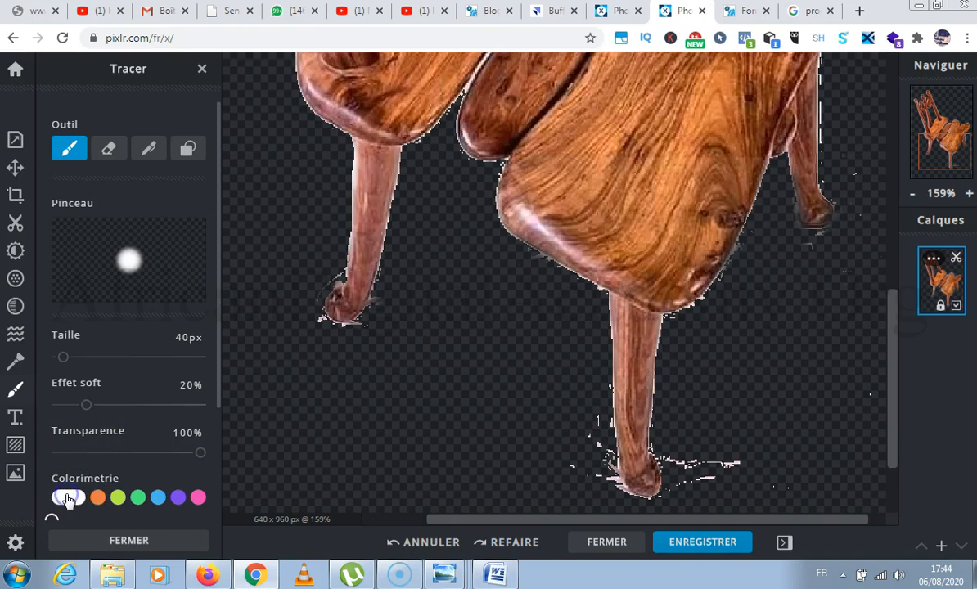
click(69, 426)
drag(70, 425, 98, 392)
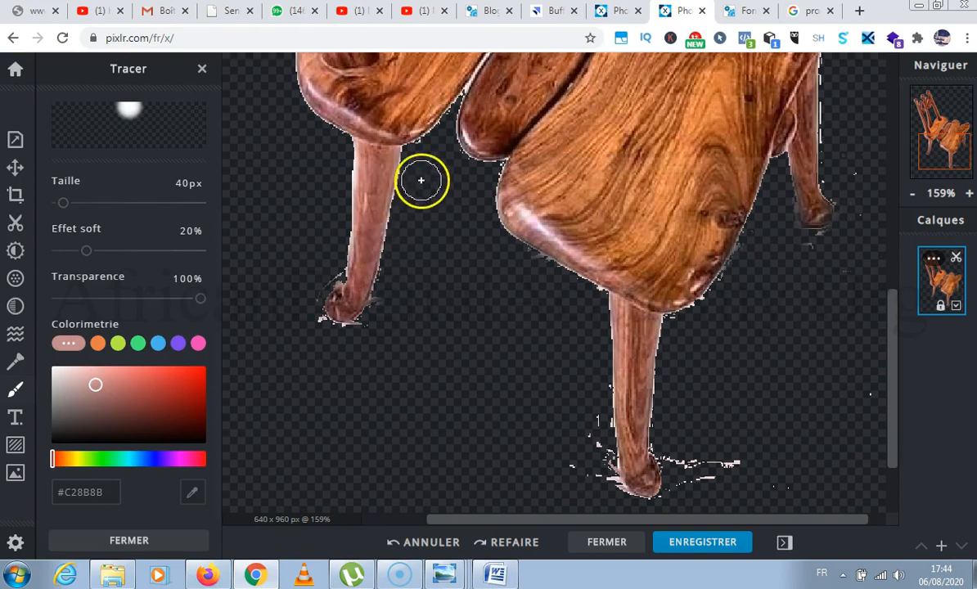
drag(420, 182, 394, 292)
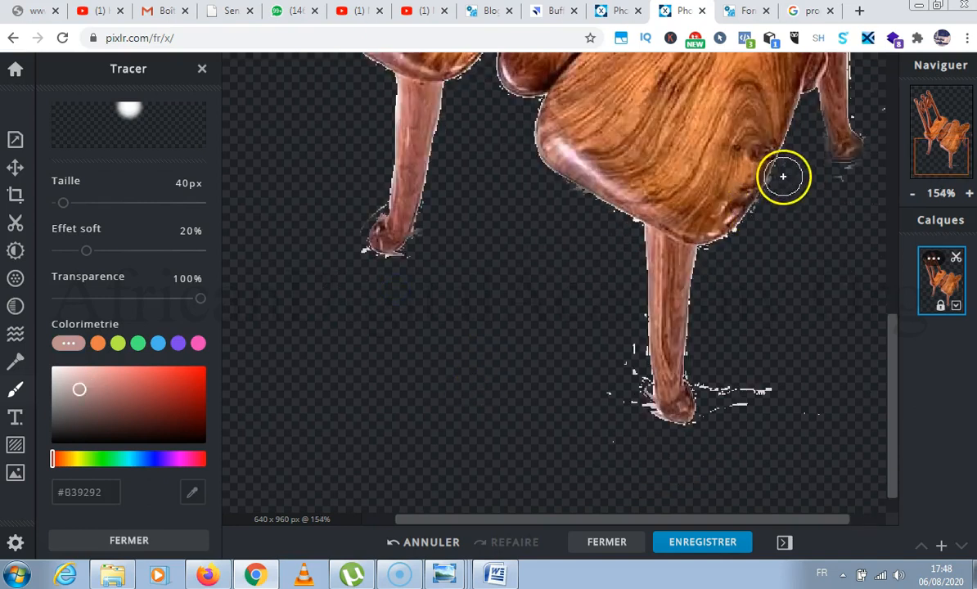
mouse_move(787, 176)
mouse_down()
mouse_move(748, 238)
mouse_move(719, 253)
mouse_up()
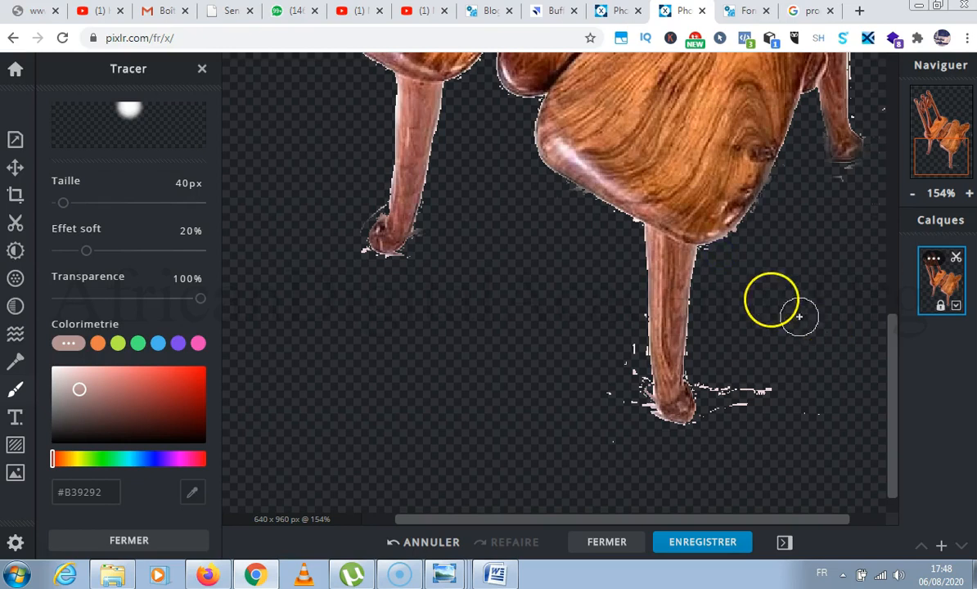
Cut away the background residue around the frontmost leg and its foot with the lasso cutout in remove mode.
scroll(650, 222, up, 2)
scroll(650, 222, down, 3)
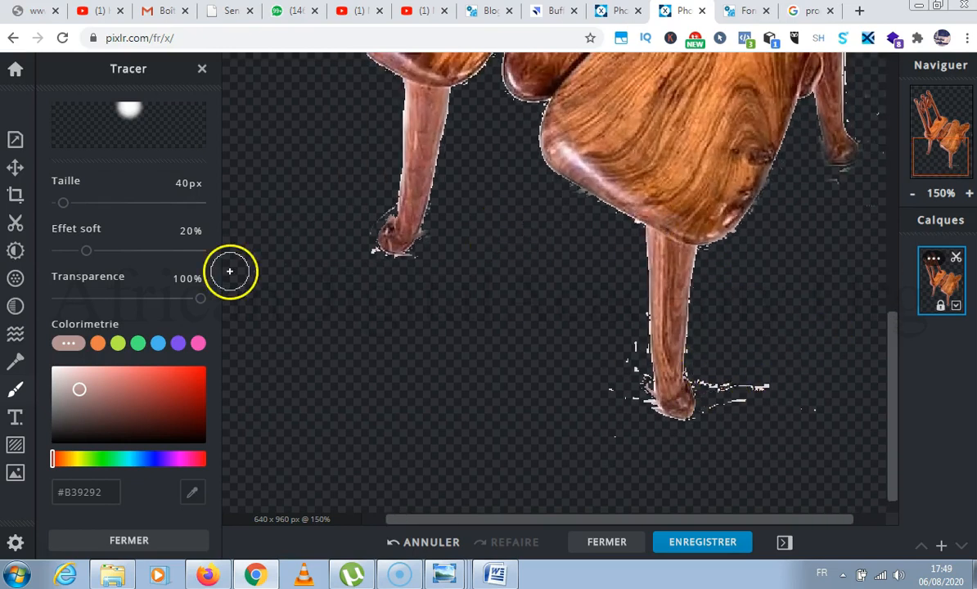
click(17, 229)
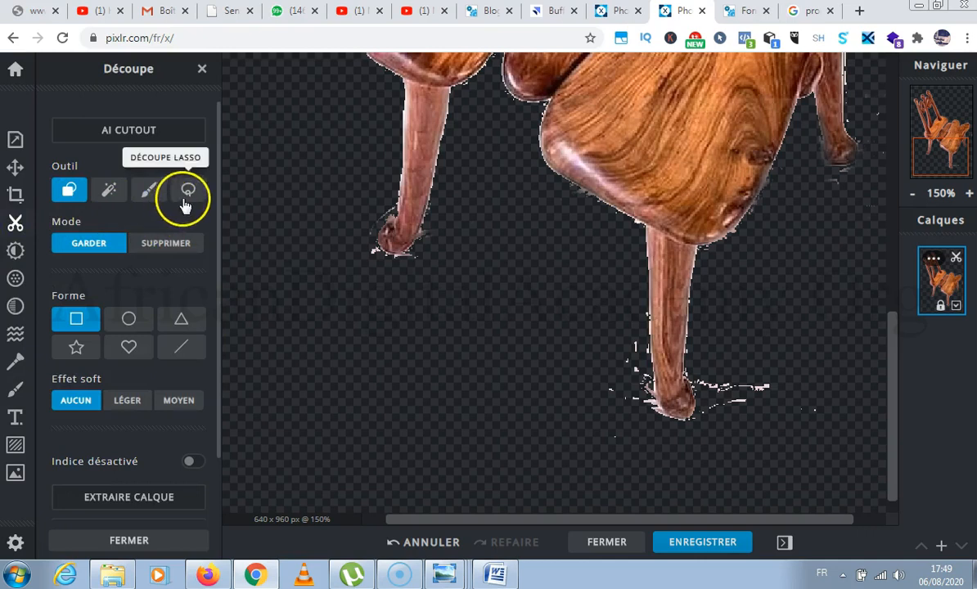
scroll(160, 237, down, 2)
scroll(153, 260, up, 2)
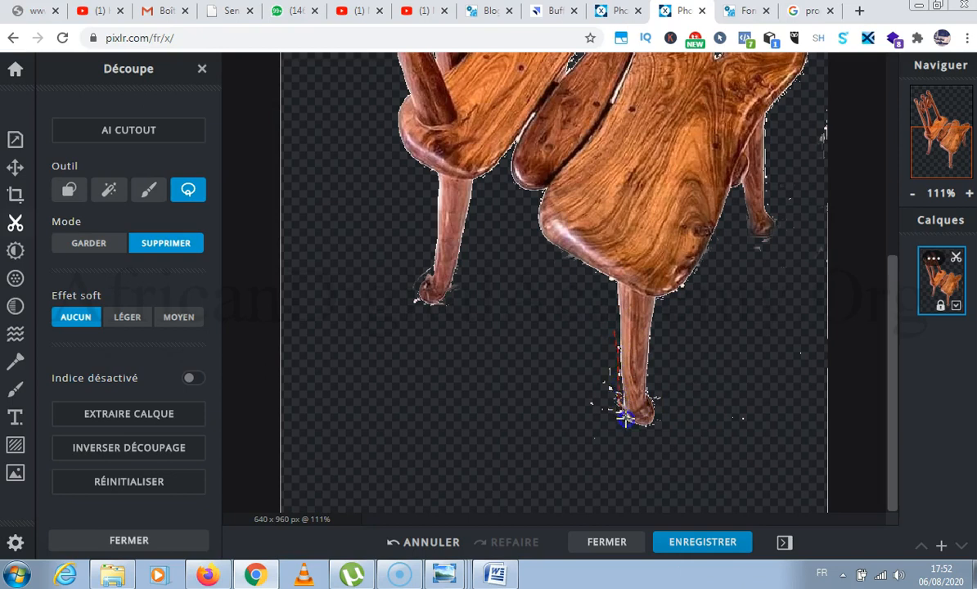
click(616, 335)
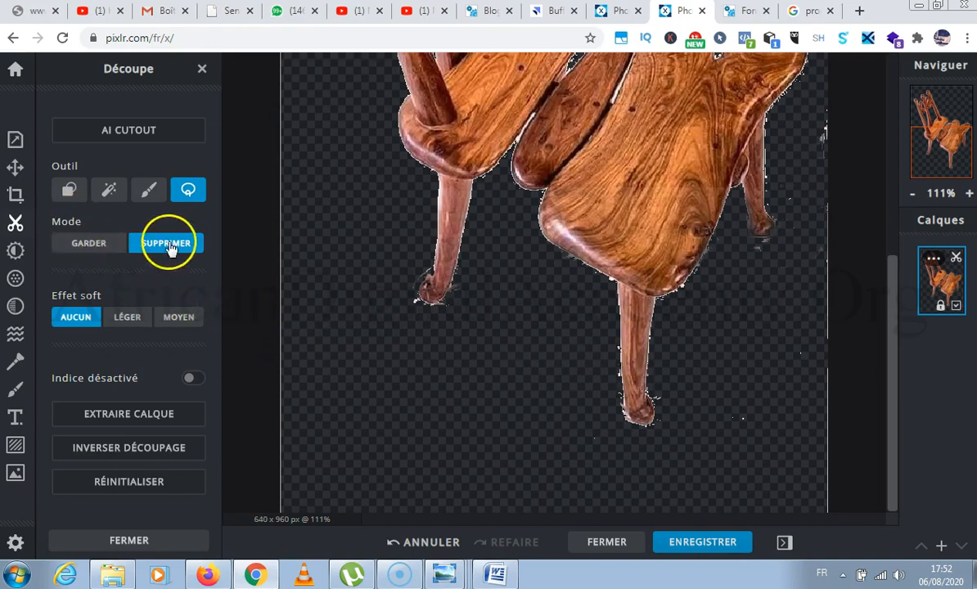
Restore a small patch of the original backdrop below the backrest leg with the lasso cutout in keep mode.
click(90, 244)
drag(359, 348, 370, 394)
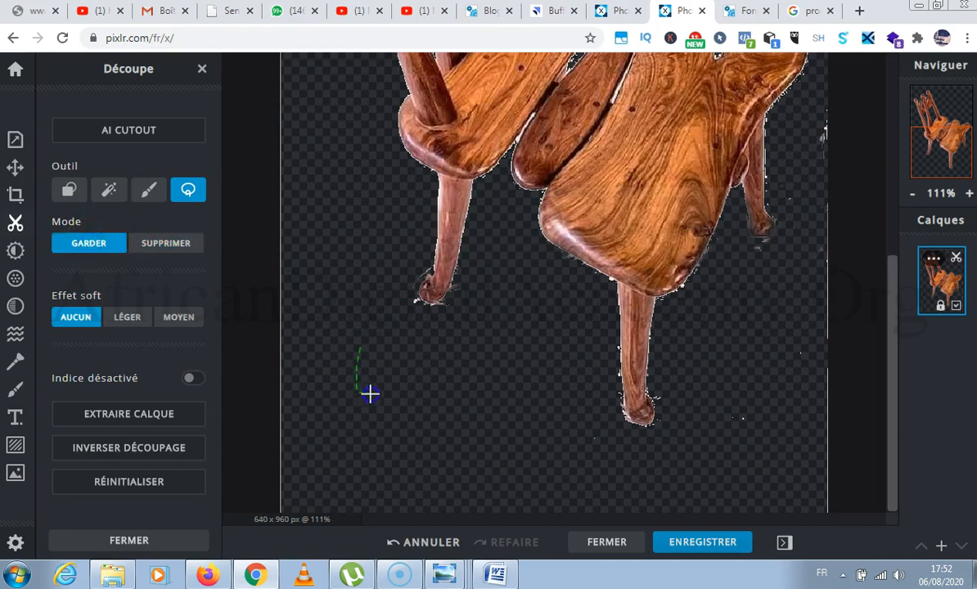
drag(354, 359, 355, 360)
click(321, 493)
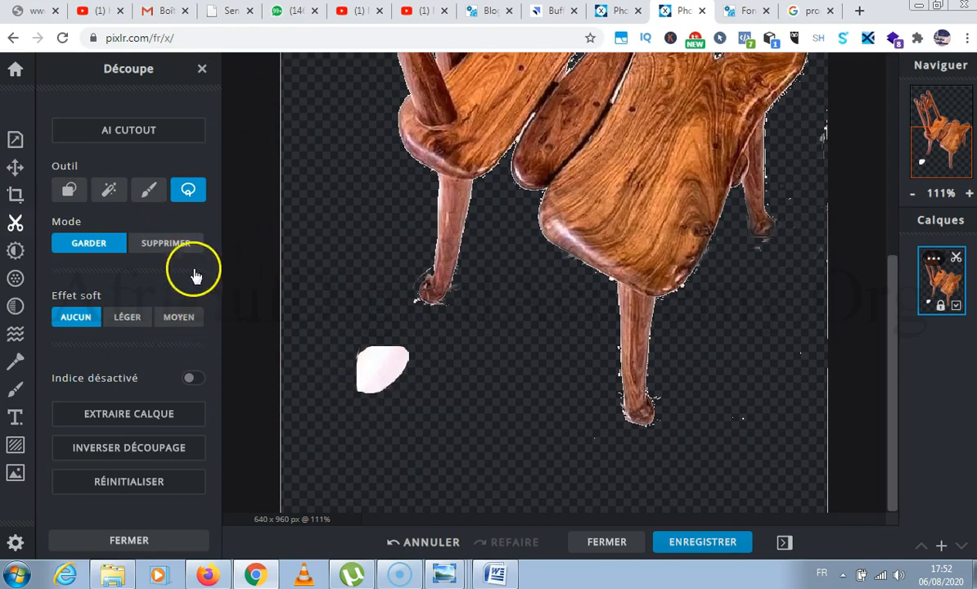
Discard the restored backdrop patch and cut away the residue beside the rear leg with the lasso cutout in remove mode.
click(149, 484)
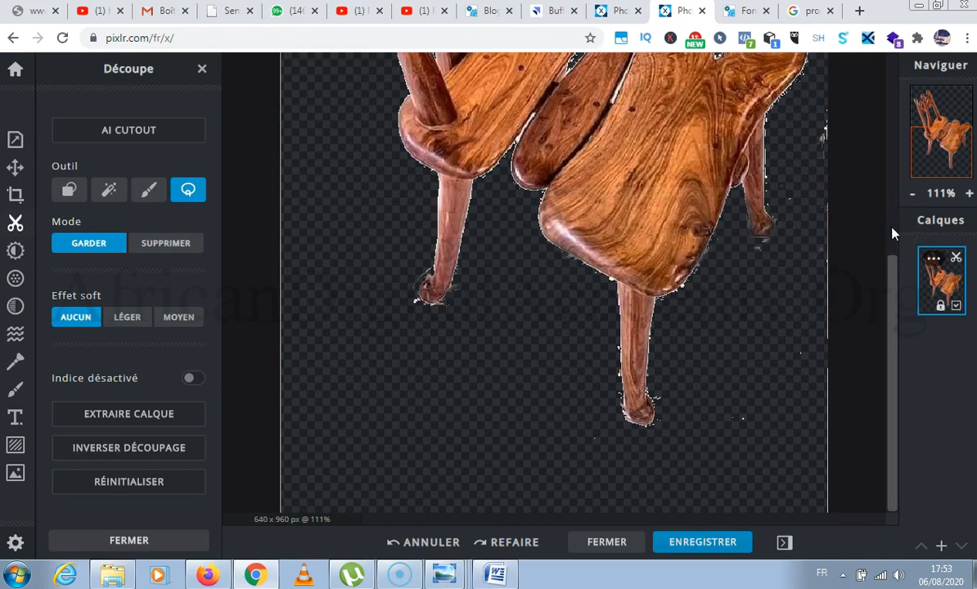
click(891, 108)
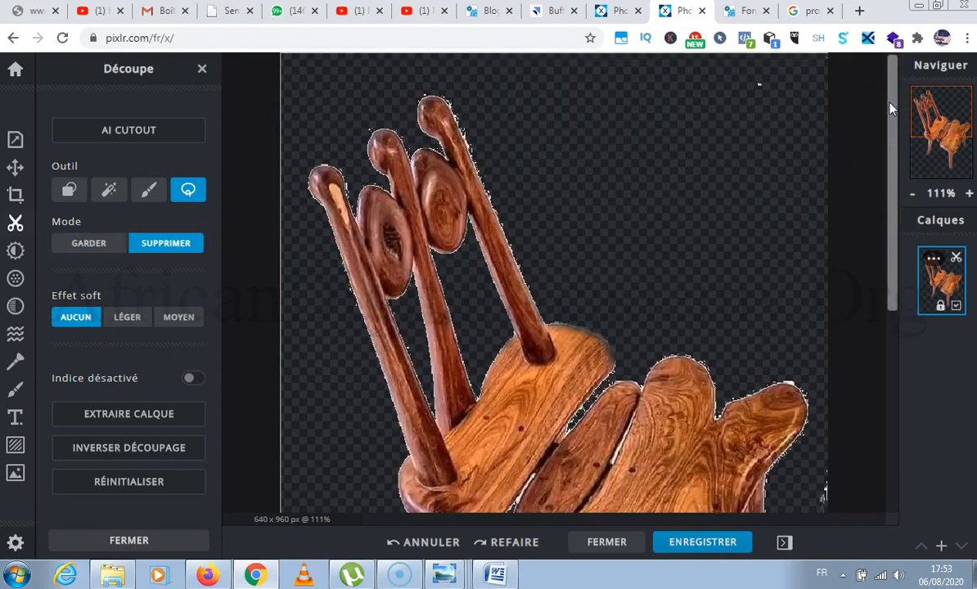
drag(894, 220, 894, 298)
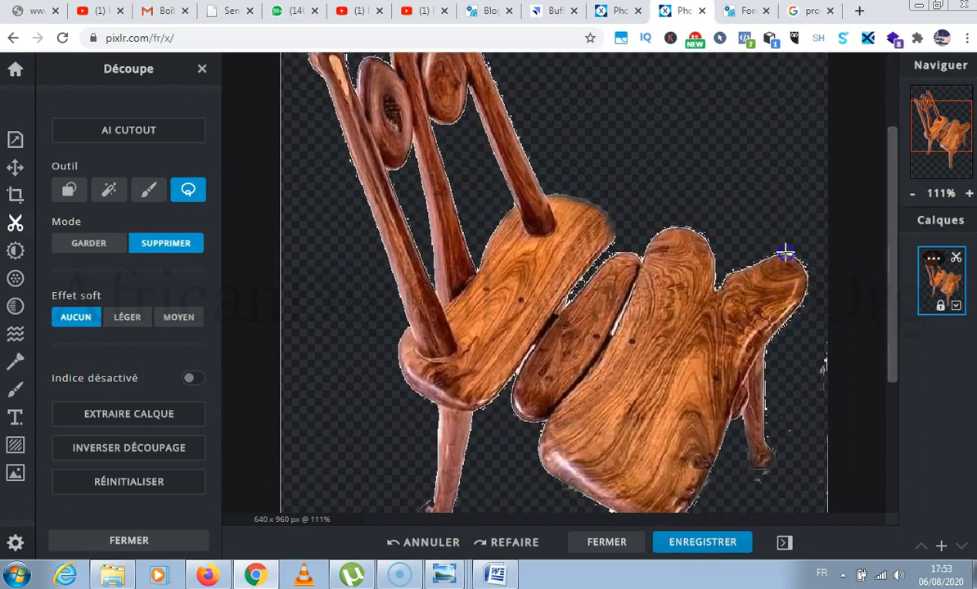
drag(780, 247, 782, 249)
drag(813, 331, 835, 368)
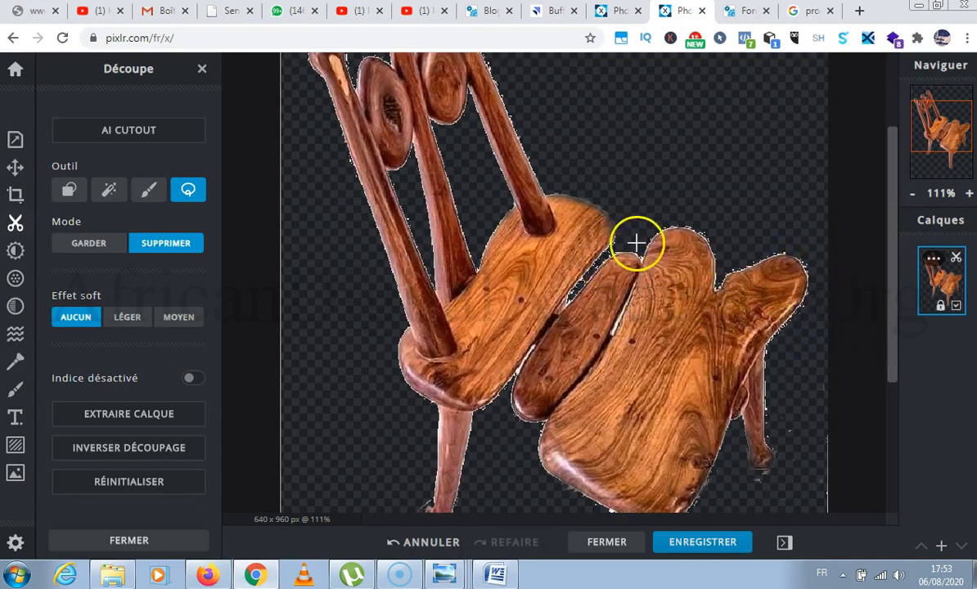
Cut away the stray pixels in the gap between the backrest plank and the middle seat plank with the remove lasso.
scroll(541, 132, up, 2)
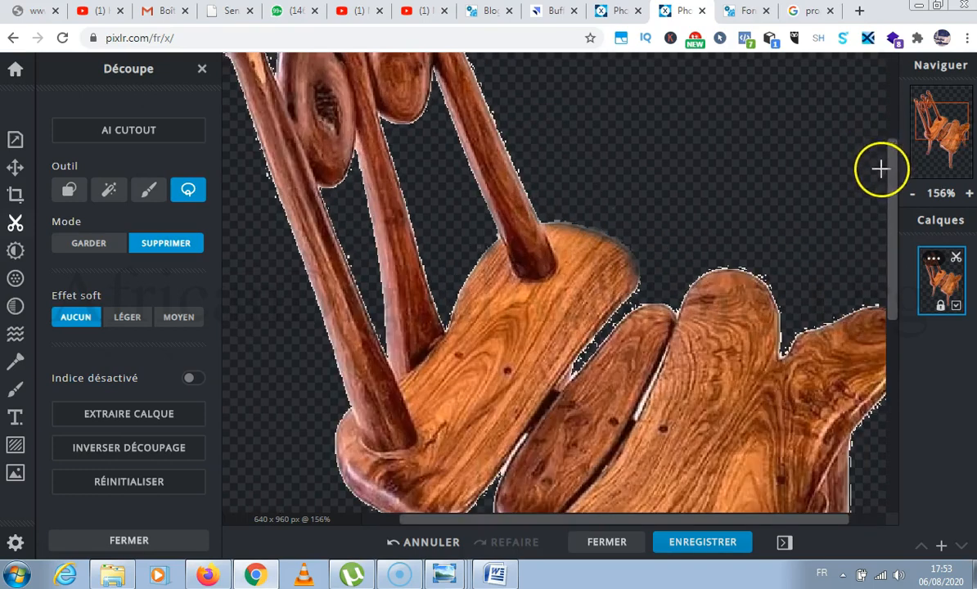
scroll(667, 322, up, 4)
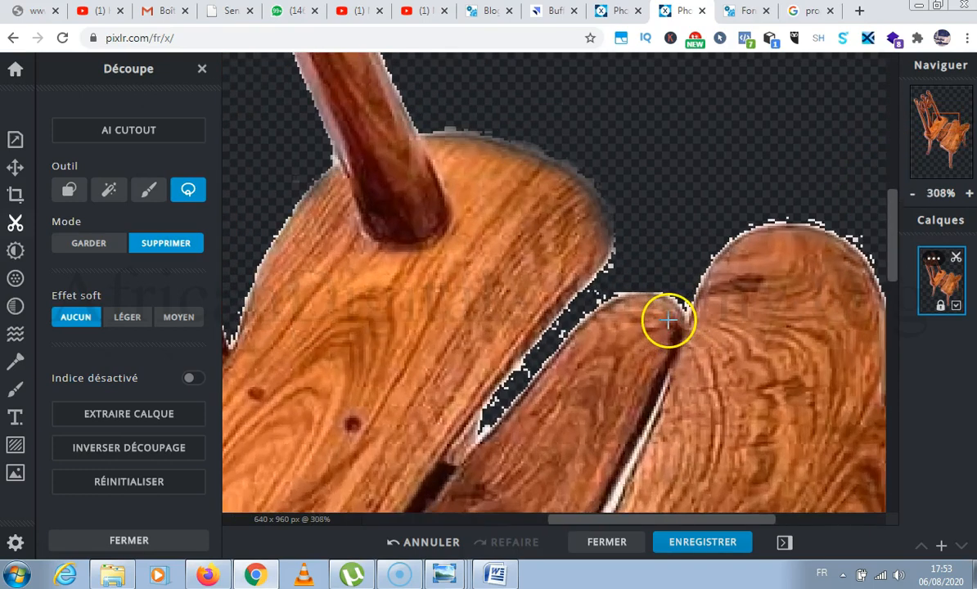
scroll(645, 311, up, 1)
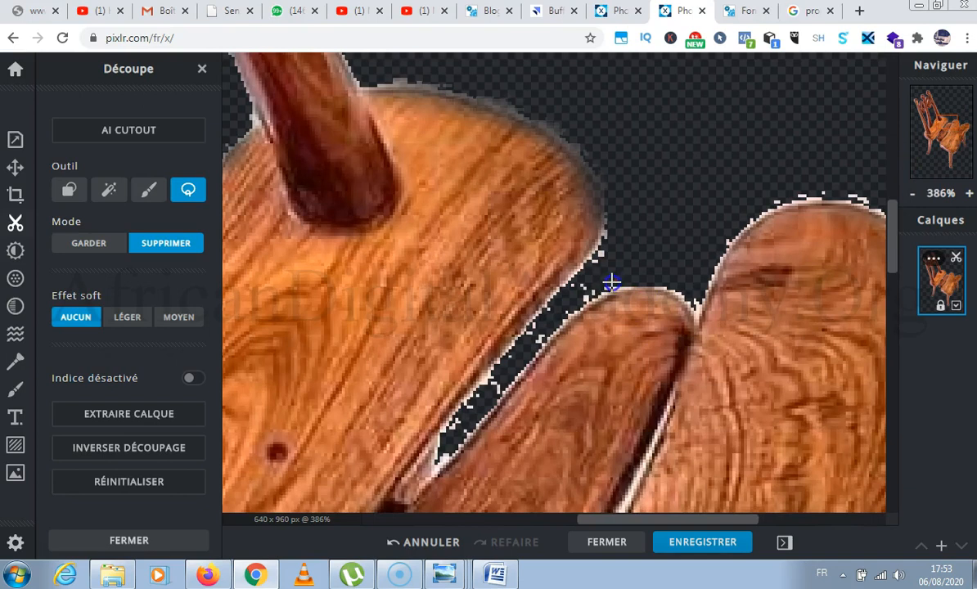
mouse_move(593, 298)
mouse_down()
mouse_move(448, 447)
mouse_move(447, 427)
mouse_move(492, 370)
mouse_up()
drag(611, 281, 606, 279)
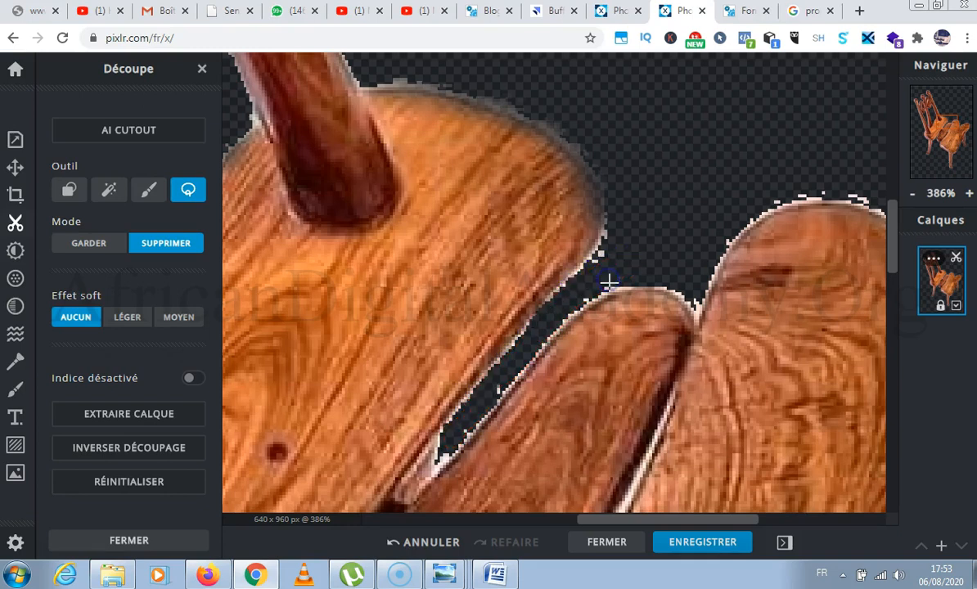
Trim the white fringe around the upper edges of the seat's two rounded lobes with the remove lasso.
drag(670, 527, 818, 517)
drag(316, 206, 410, 206)
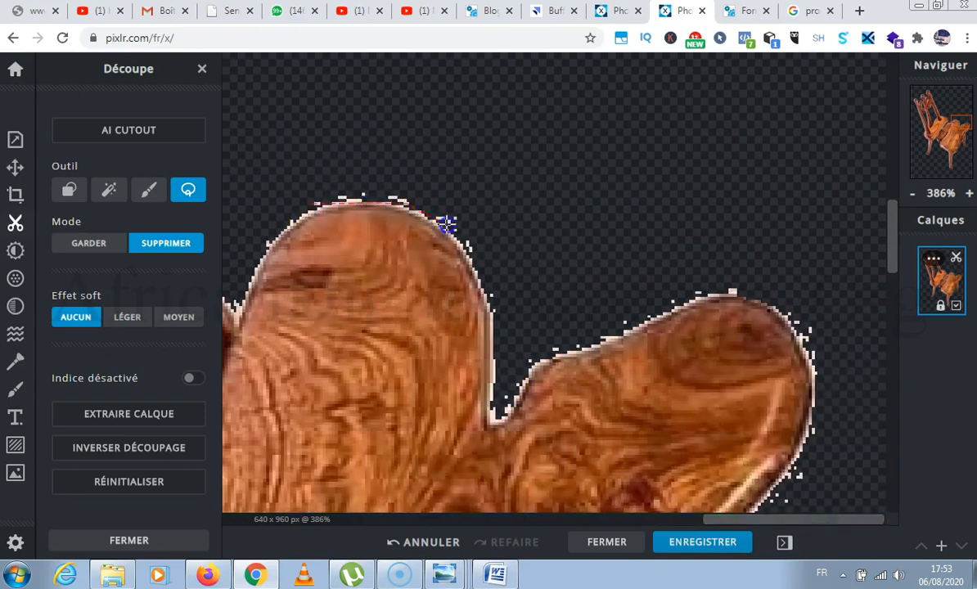
mouse_move(485, 306)
mouse_down()
mouse_move(496, 409)
mouse_move(556, 354)
mouse_move(768, 284)
mouse_move(679, 177)
mouse_move(441, 164)
mouse_move(326, 170)
mouse_move(311, 206)
mouse_move(334, 197)
mouse_up()
drag(891, 244, 894, 262)
mouse_move(800, 168)
mouse_down()
mouse_move(821, 259)
mouse_move(836, 250)
mouse_move(833, 183)
mouse_move(800, 170)
mouse_up()
Trim the white fringe under the seat's outer lobe and along the upper part of the rear leg.
drag(892, 260, 892, 303)
drag(817, 74, 804, 87)
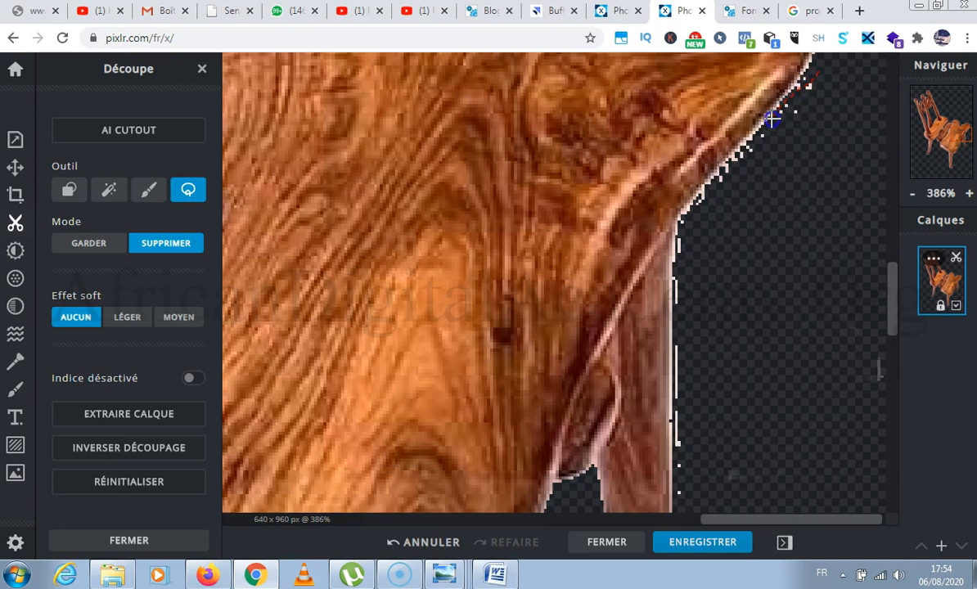
drag(715, 173, 680, 219)
drag(677, 282, 677, 381)
mouse_move(693, 460)
mouse_down()
mouse_move(774, 358)
mouse_move(835, 153)
mouse_move(819, 77)
mouse_up()
Cut away the fringe and specks along the rear leg's outer edge down to its foot.
drag(894, 283, 893, 304)
drag(681, 117, 673, 153)
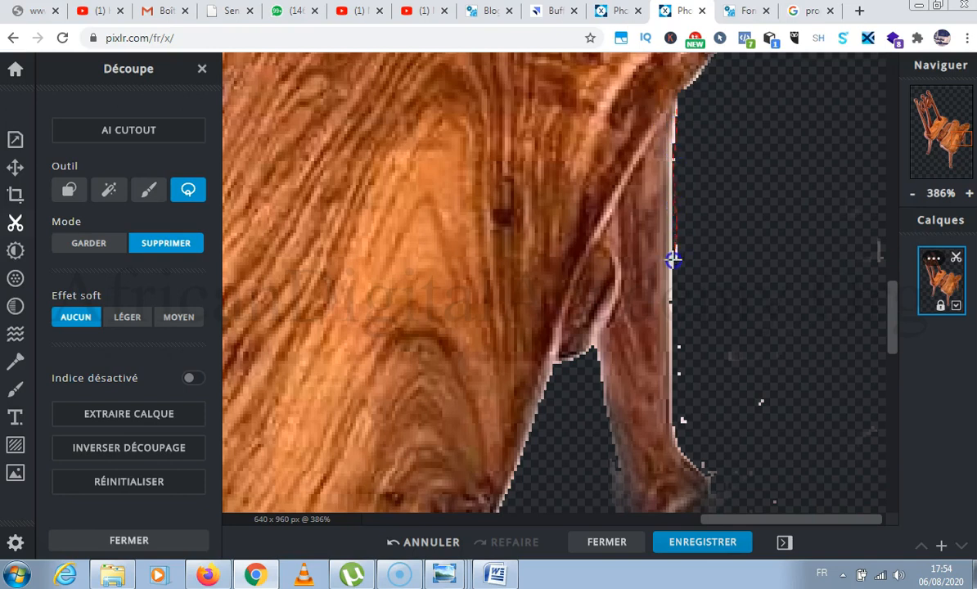
drag(674, 362, 672, 436)
mouse_move(742, 484)
mouse_down()
mouse_move(785, 388)
mouse_move(686, 189)
mouse_move(680, 120)
mouse_up()
Cut away the residue under the seat's front corner and the isolated speck in the empty area beside the frontmost leg.
drag(894, 294, 907, 374)
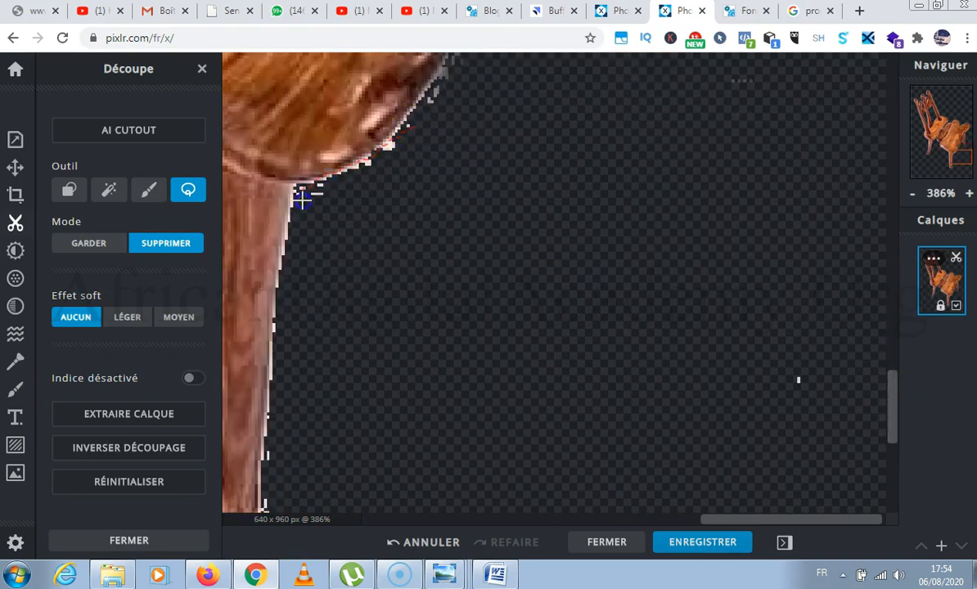
drag(410, 123, 411, 124)
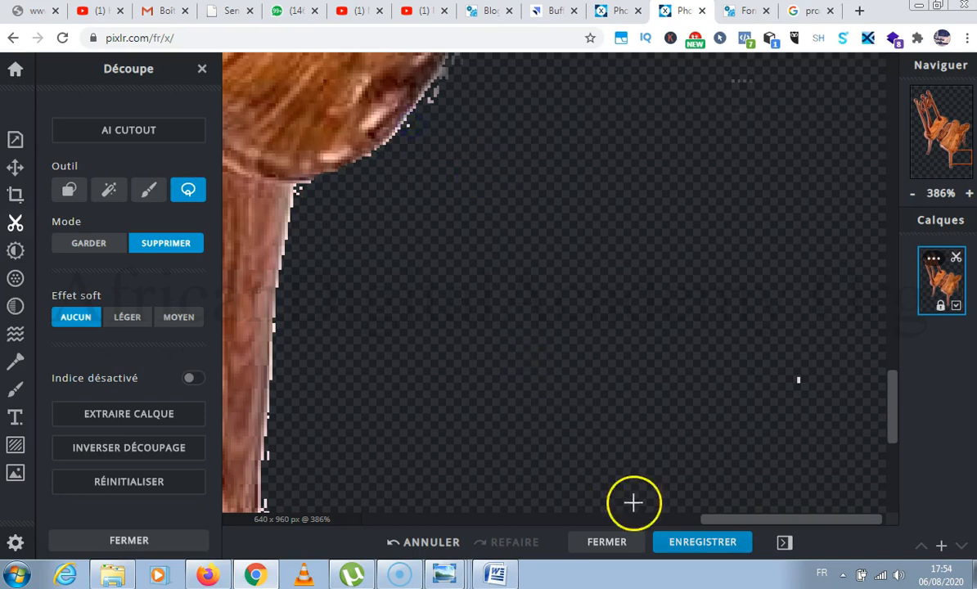
drag(803, 345, 766, 362)
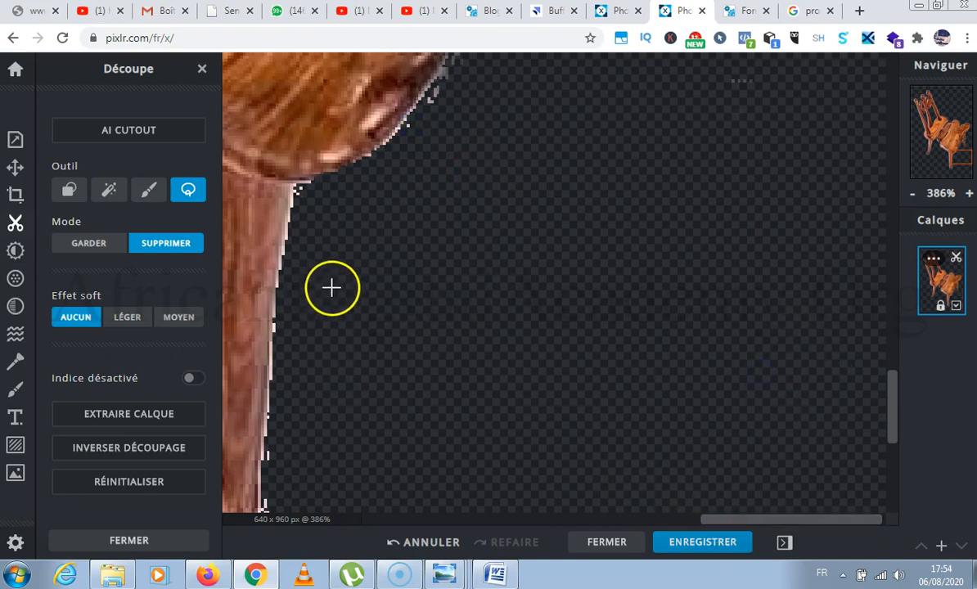
Trim the stray pixels along the frontmost leg, around its foot and where it meets the seat.
drag(732, 518, 611, 520)
mouse_move(605, 348)
mouse_down()
mouse_move(616, 362)
mouse_move(621, 435)
mouse_up()
mouse_move(615, 476)
mouse_down()
mouse_move(592, 405)
mouse_move(609, 349)
mouse_up()
drag(892, 393, 890, 438)
drag(709, 242, 717, 267)
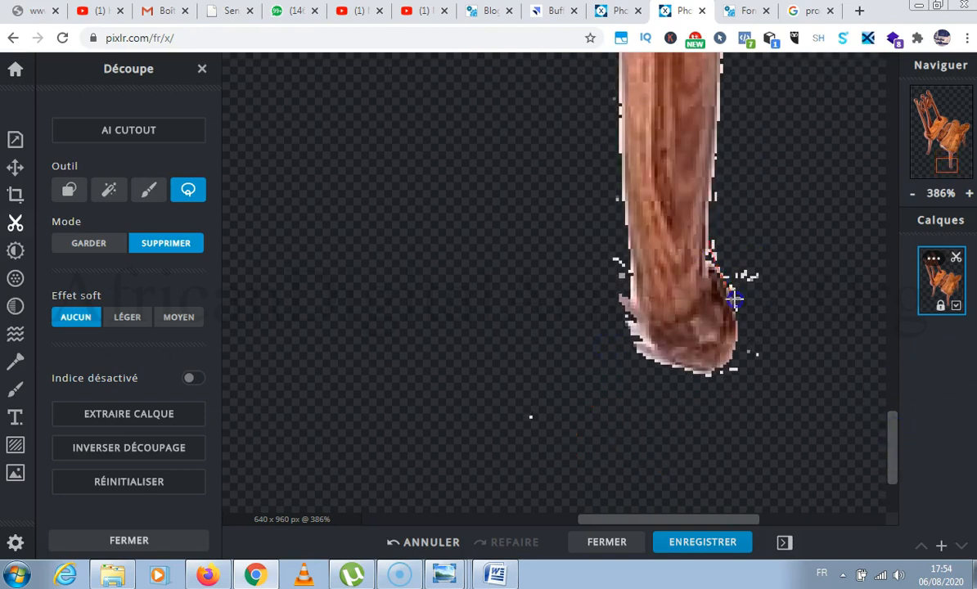
mouse_move(729, 369)
mouse_down()
mouse_move(686, 367)
mouse_move(644, 343)
mouse_move(633, 275)
mouse_move(609, 252)
mouse_move(623, 386)
mouse_move(812, 432)
mouse_move(797, 301)
mouse_up()
drag(712, 257, 713, 258)
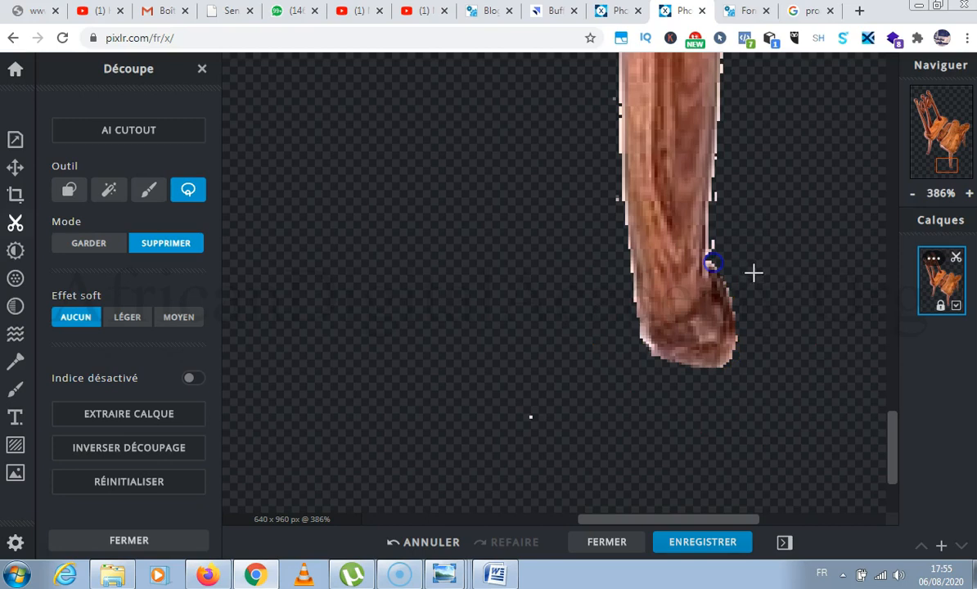
mouse_move(889, 436)
mouse_down()
mouse_move(892, 396)
mouse_move(904, 454)
mouse_move(910, 350)
mouse_move(912, 372)
mouse_up()
mouse_move(612, 409)
mouse_down()
mouse_move(550, 400)
mouse_move(594, 449)
mouse_up()
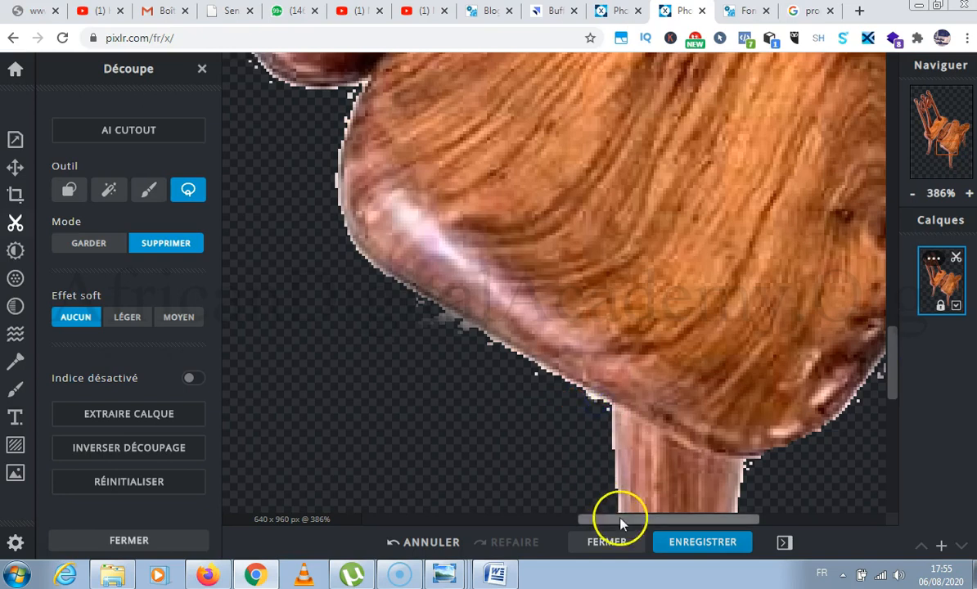
Cut away the residue around the foot of the leg below the backrest and around the tip of the tallest backrest post.
drag(619, 518, 501, 519)
drag(463, 411, 450, 429)
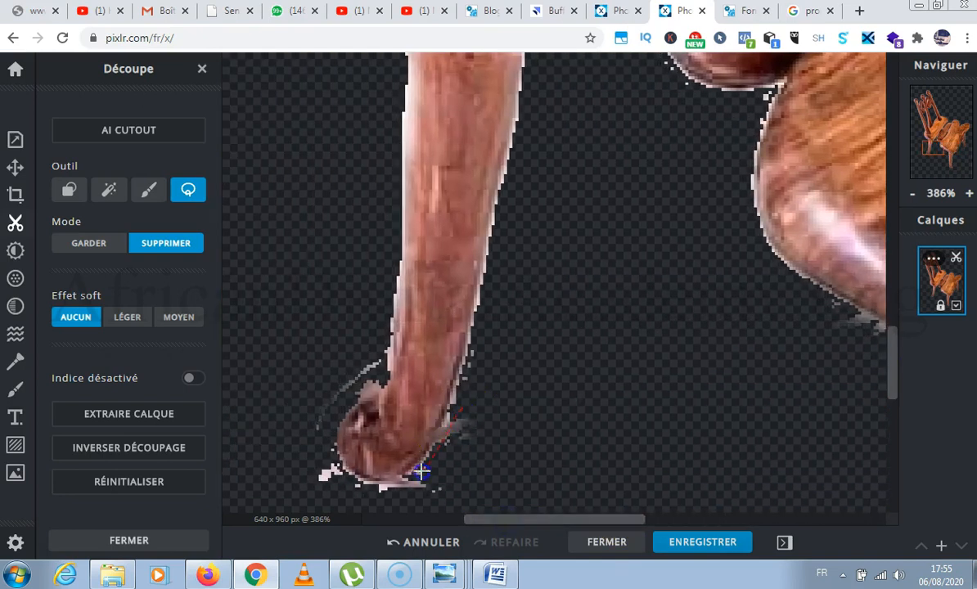
mouse_move(407, 486)
mouse_down()
mouse_move(336, 468)
mouse_move(328, 444)
mouse_move(349, 402)
mouse_move(392, 342)
mouse_up()
drag(492, 485, 493, 484)
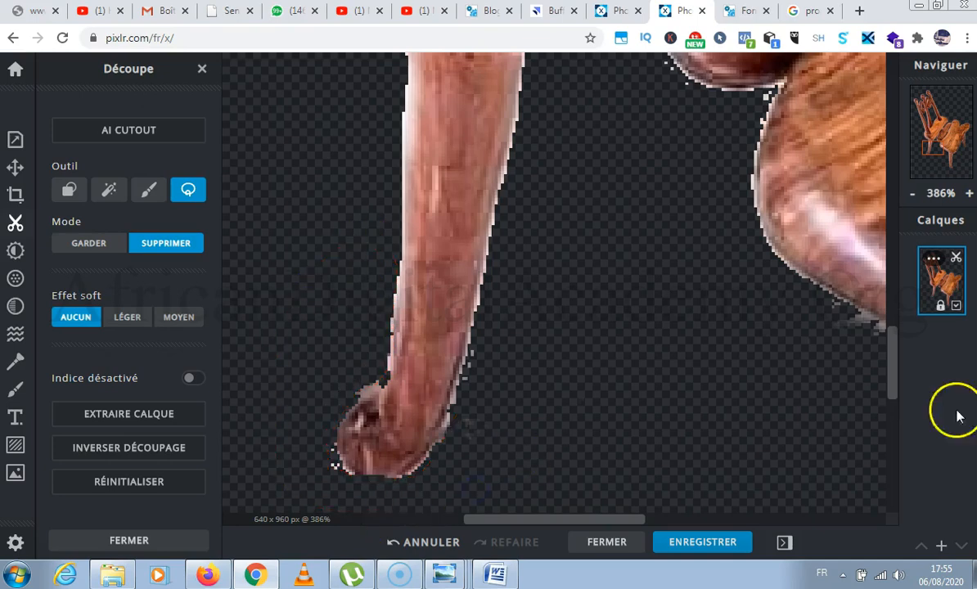
drag(900, 357, 897, 75)
mouse_move(417, 170)
mouse_down()
mouse_move(477, 280)
mouse_move(543, 460)
mouse_move(578, 509)
mouse_move(601, 496)
mouse_move(576, 358)
mouse_move(533, 273)
mouse_move(464, 188)
mouse_move(411, 171)
mouse_up()
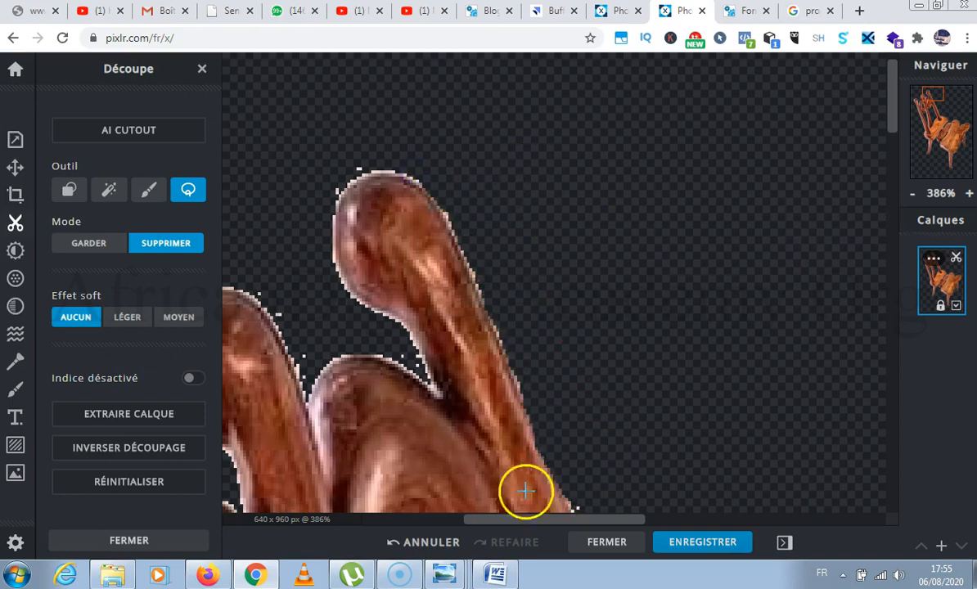
Examine the edges of the backrest posts and the overall cutout of the whole chair.
drag(530, 522, 430, 521)
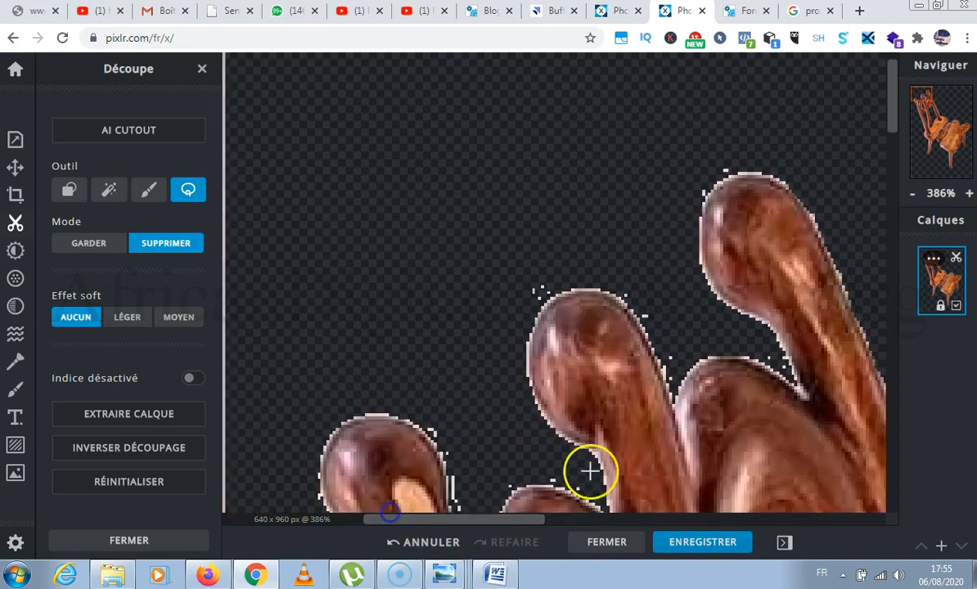
drag(891, 117, 904, 257)
click(913, 194)
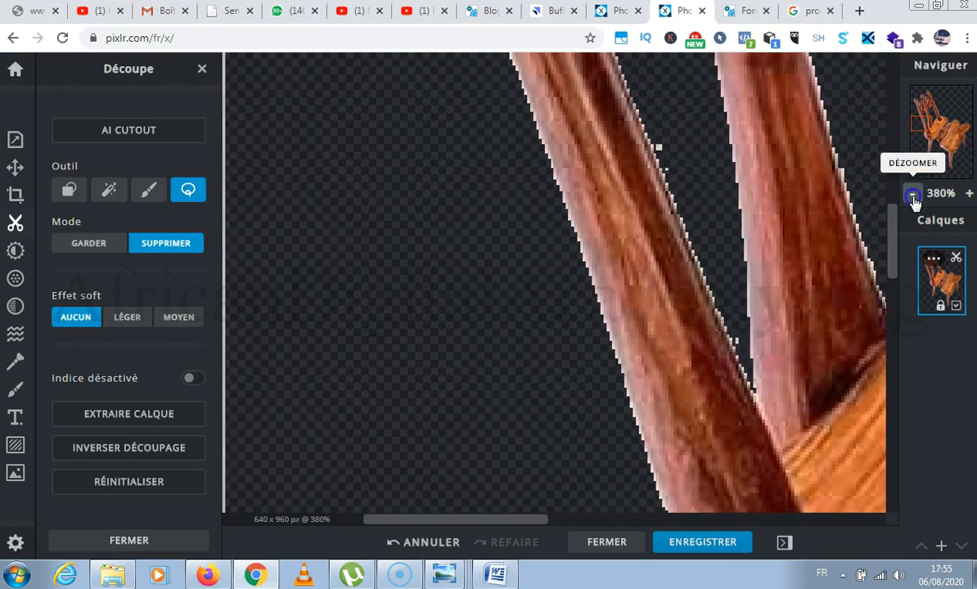
click(913, 194)
click(912, 194)
click(912, 194)
click(913, 197)
click(912, 196)
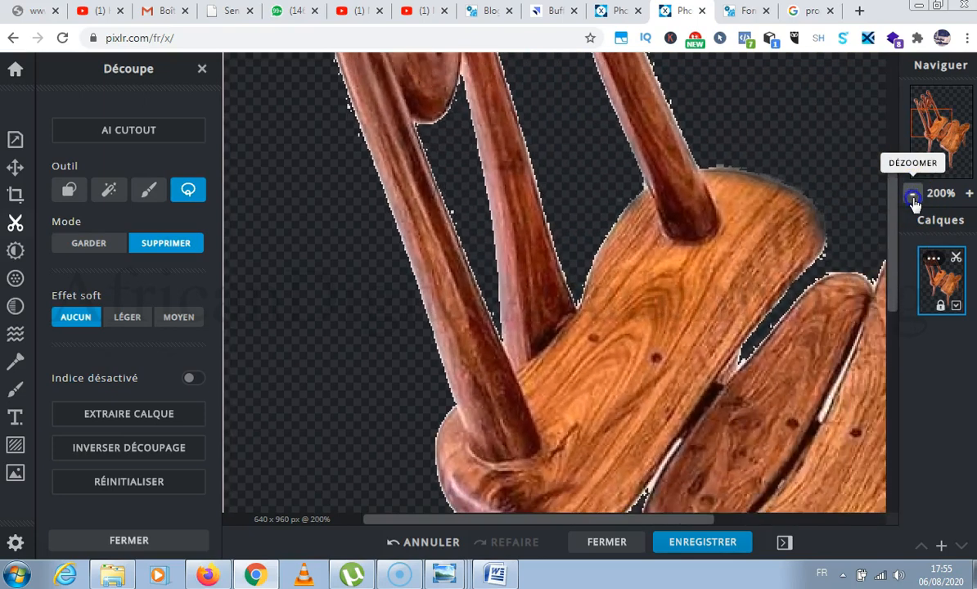
click(912, 196)
click(912, 196)
click(912, 197)
click(912, 196)
click(912, 197)
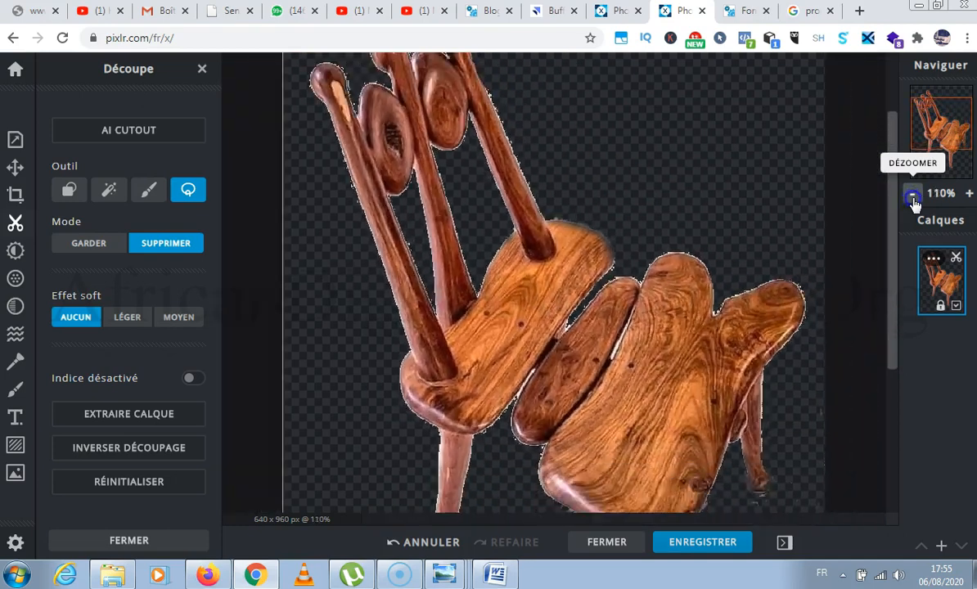
click(912, 196)
click(912, 196)
click(912, 196)
click(913, 197)
click(913, 196)
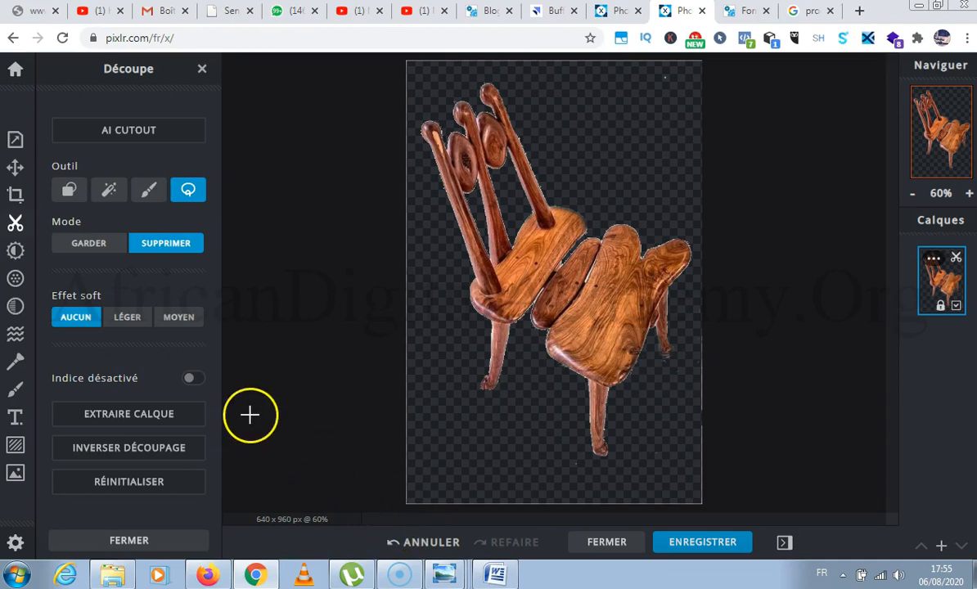
Turn on the image background and try it in lime green #B4EB46, blue, purple #7D46EB and pink #EB46B4.
click(15, 141)
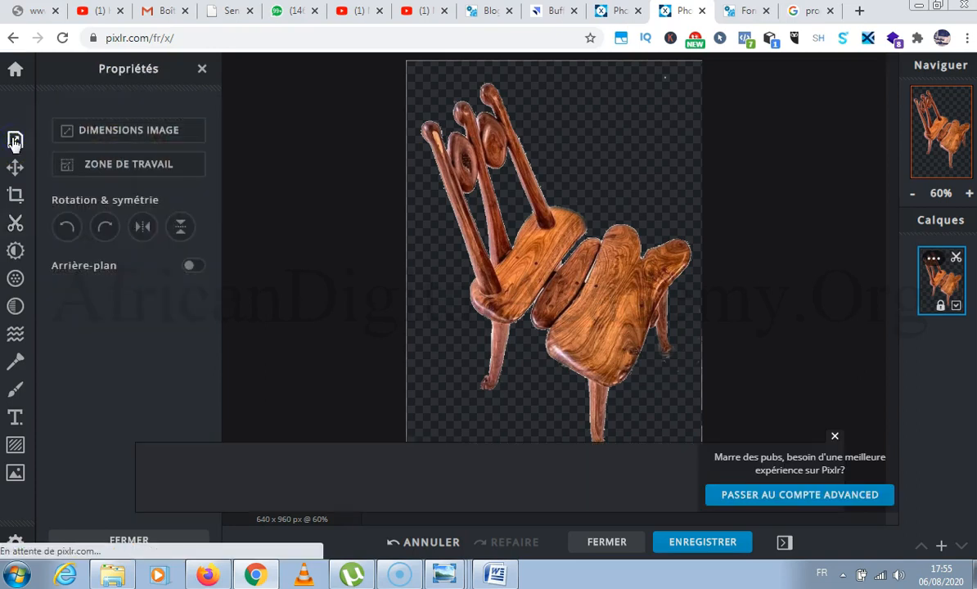
click(193, 267)
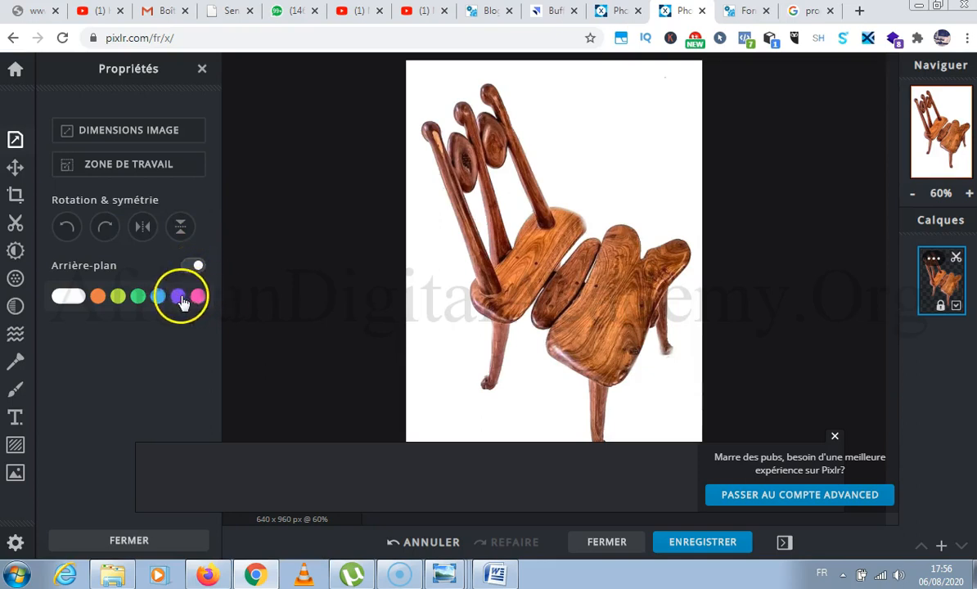
click(117, 297)
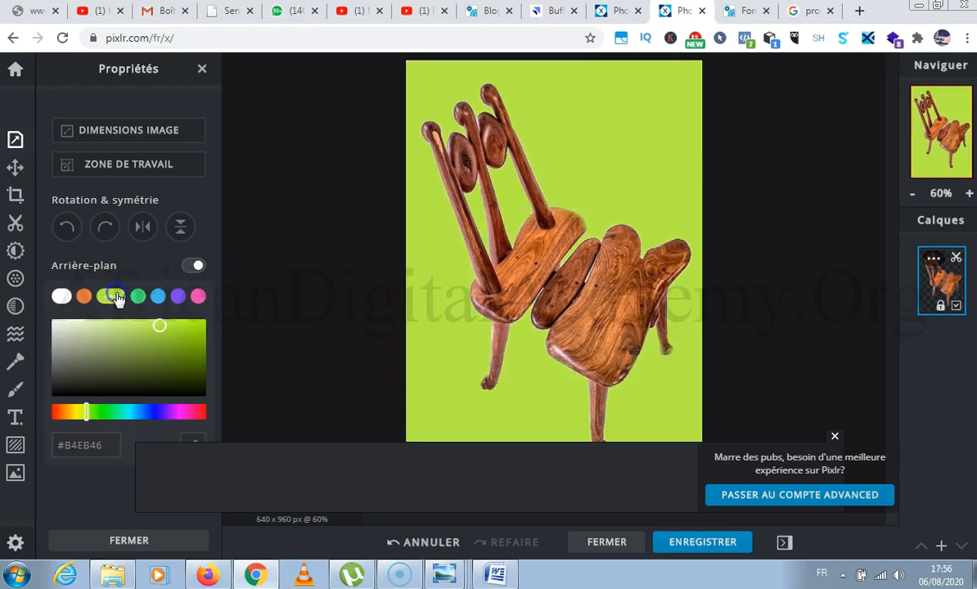
click(160, 297)
click(176, 298)
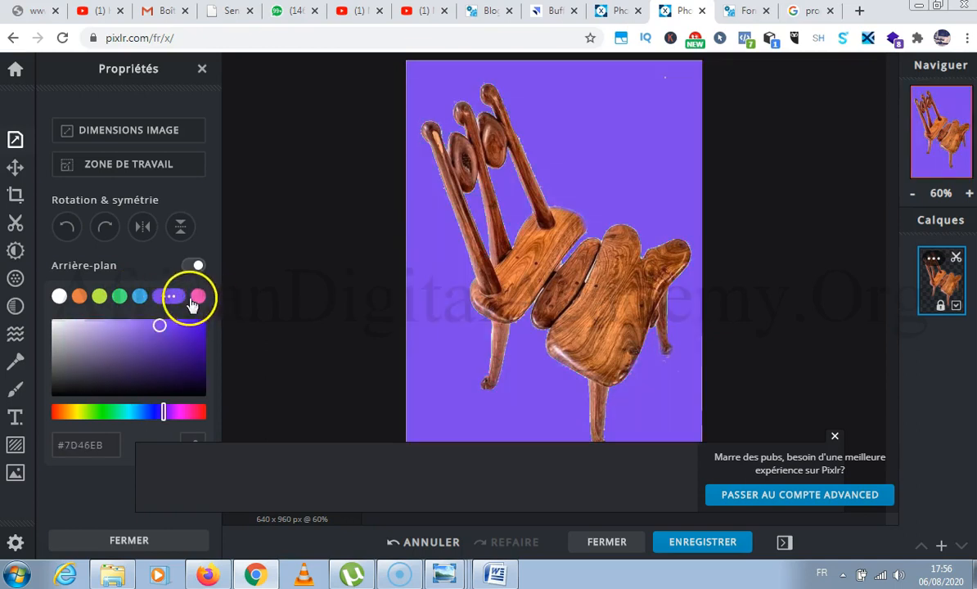
click(197, 296)
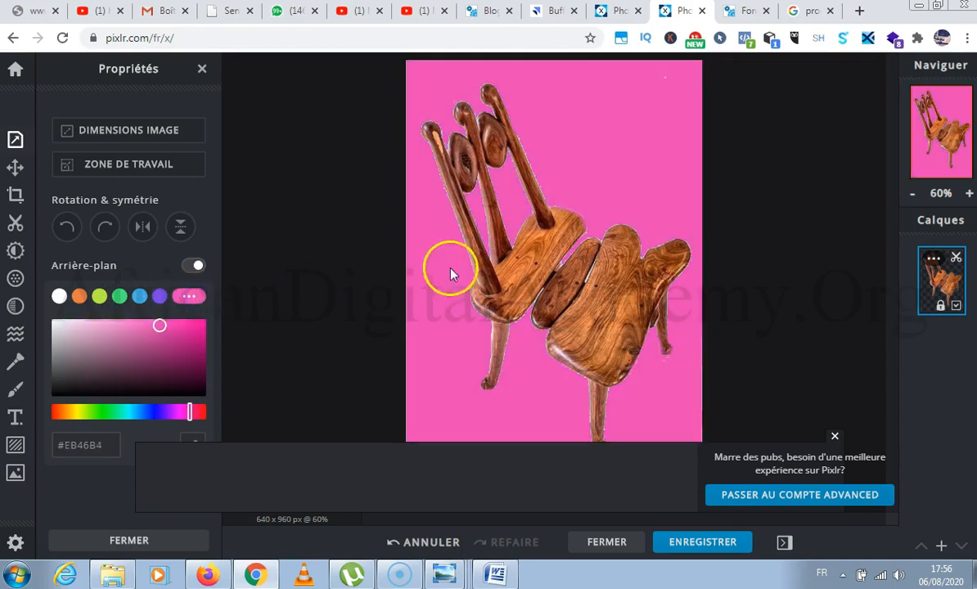
Set the image background colour to orange #EB7D46.
scroll(451, 274, down, 2)
scroll(463, 273, up, 1)
scroll(463, 272, down, 3)
click(82, 297)
Examine the chair's cut edges, legs and plank gaps up close against the orange background.
scroll(472, 282, up, 2)
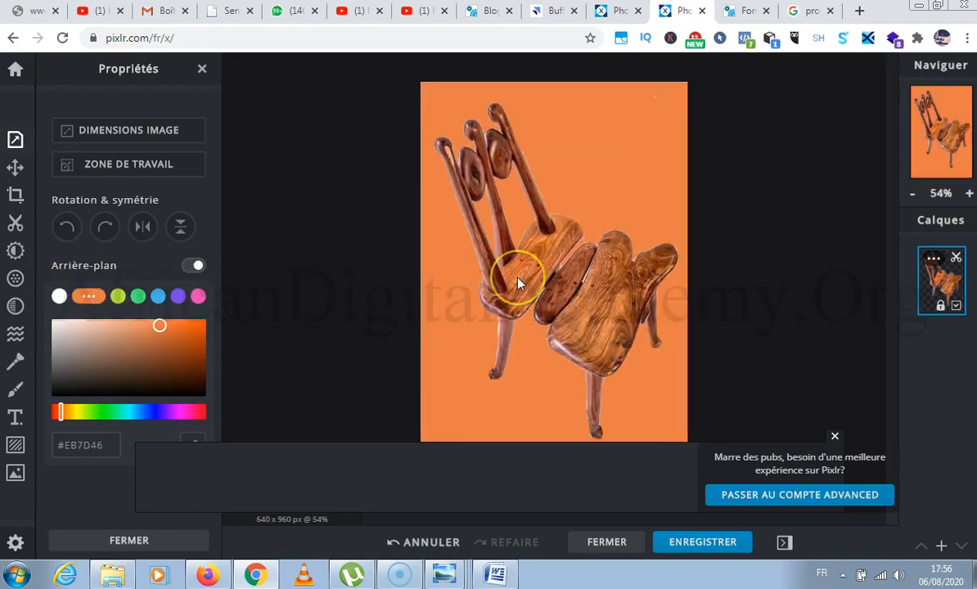
scroll(519, 282, up, 1)
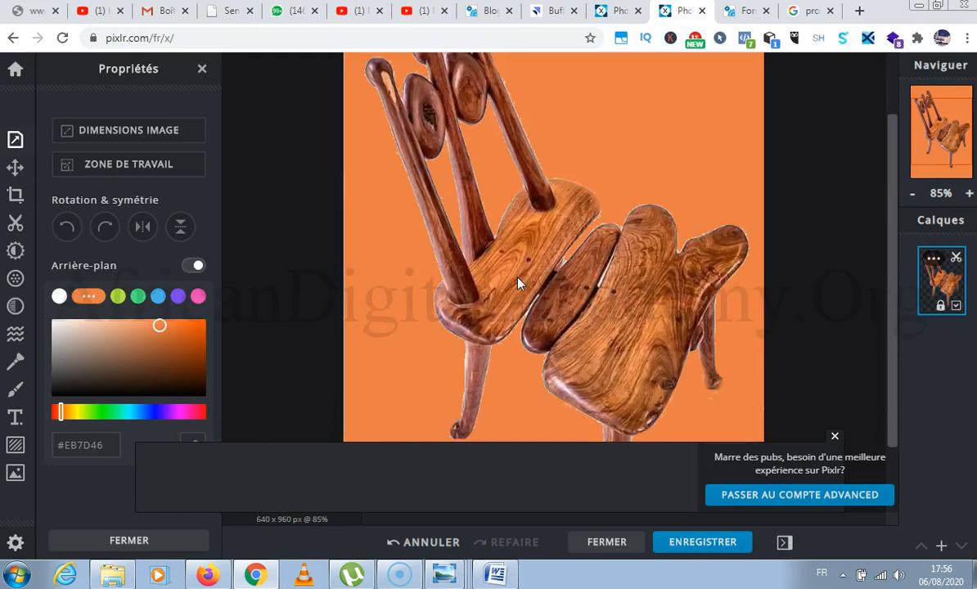
scroll(519, 282, down, 3)
scroll(562, 372, up, 3)
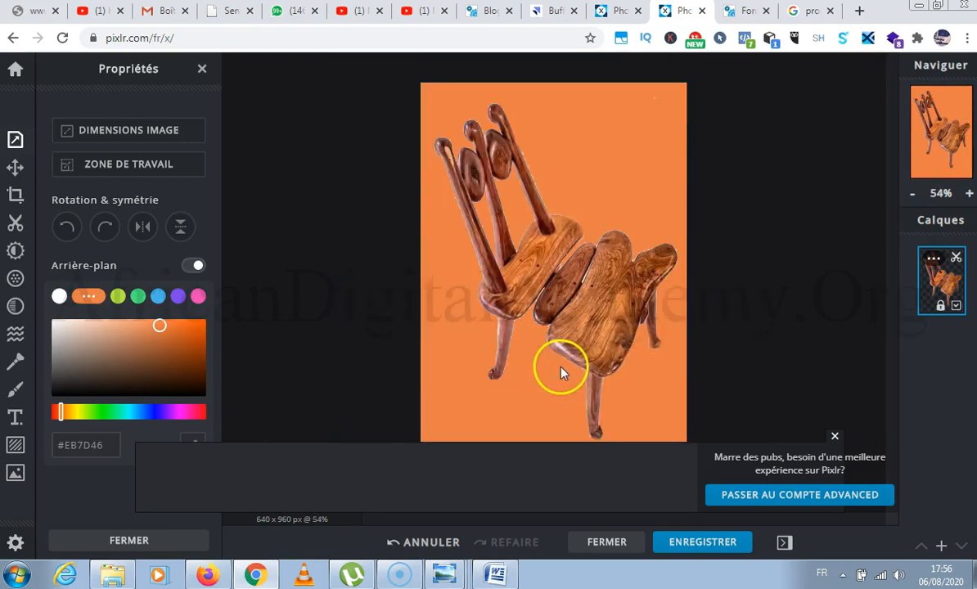
scroll(561, 373, up, 3)
scroll(561, 372, down, 4)
scroll(561, 372, up, 5)
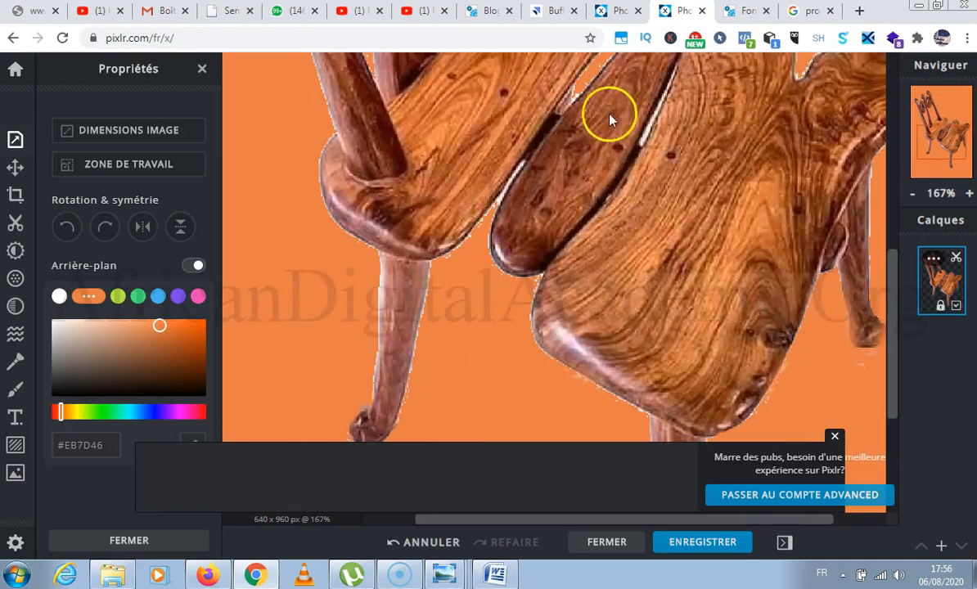
mouse_move(891, 309)
mouse_down()
mouse_move(894, 276)
mouse_move(893, 292)
mouse_up()
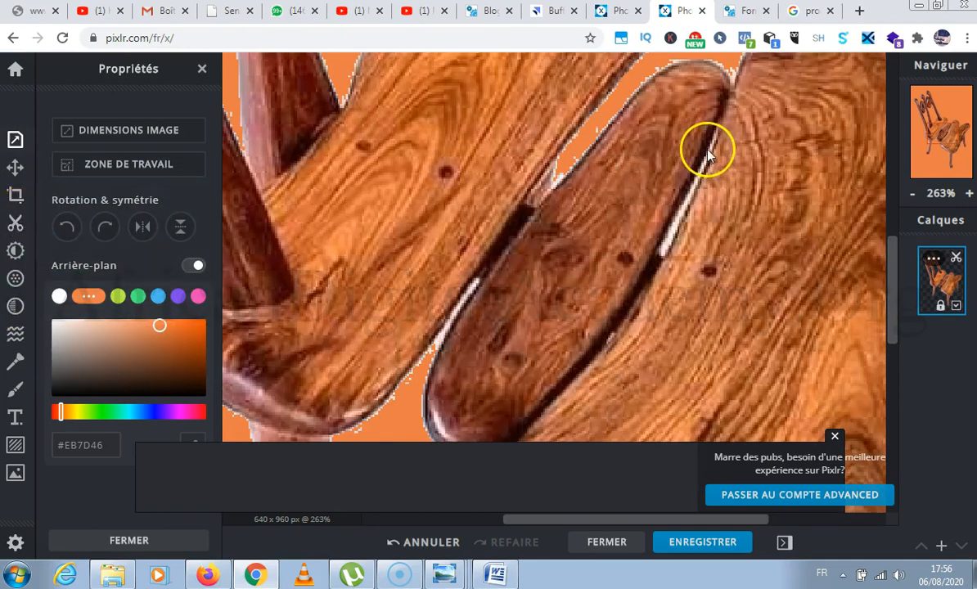
Try to select the white gap beside the dark seat plank with the magic wand Cutout in keep mode at tolerance 32.
click(16, 196)
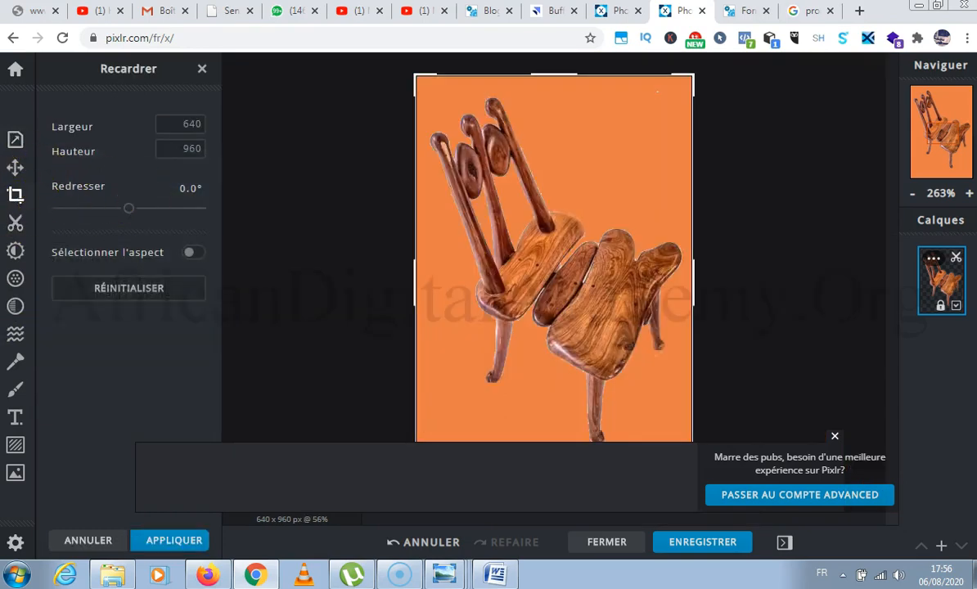
click(16, 224)
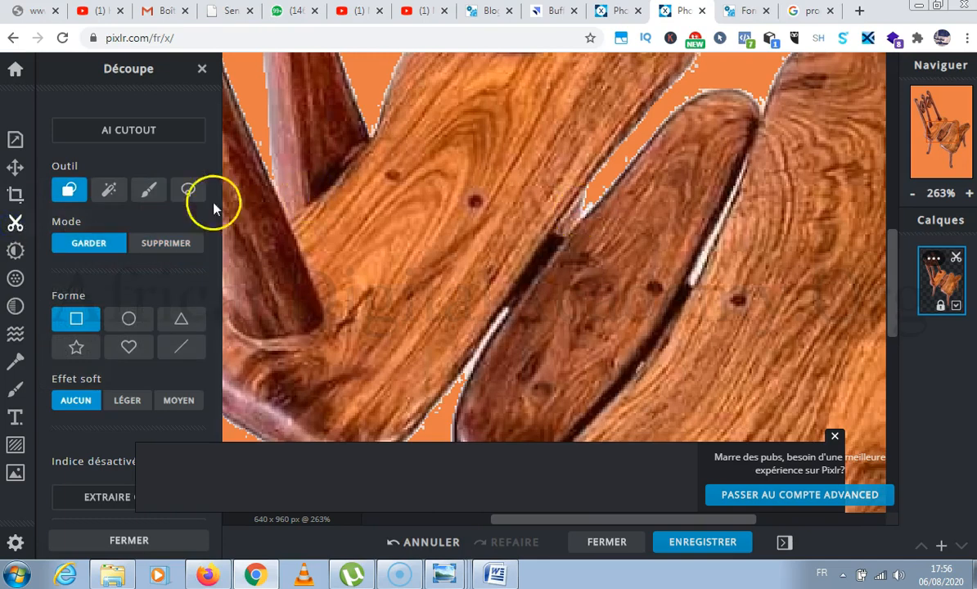
click(109, 189)
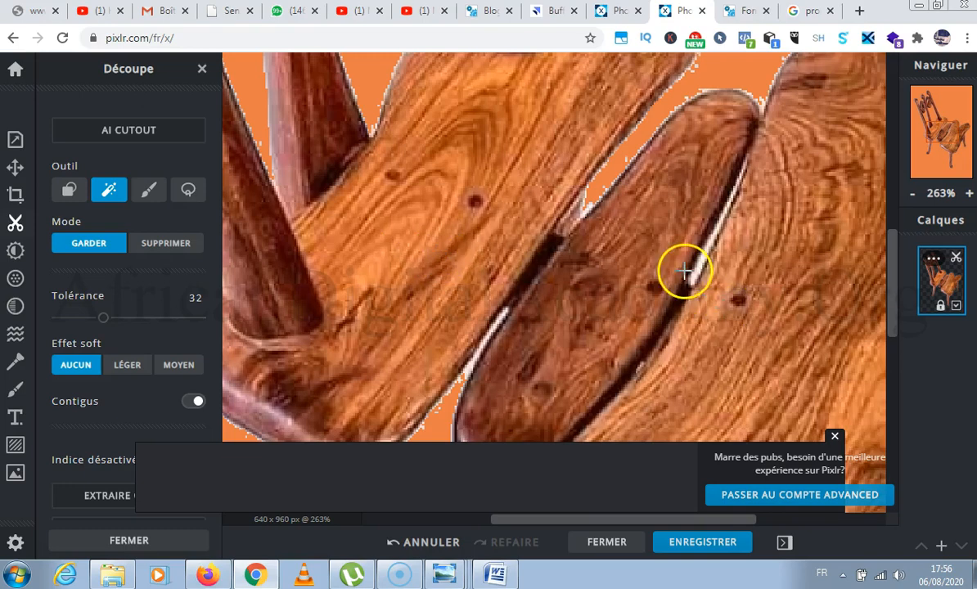
click(732, 209)
Try to clean up the white gap beside the dark seat plank with the Cutout brush in keep mode at 1 px.
click(151, 191)
drag(745, 163, 702, 265)
drag(81, 442, 67, 442)
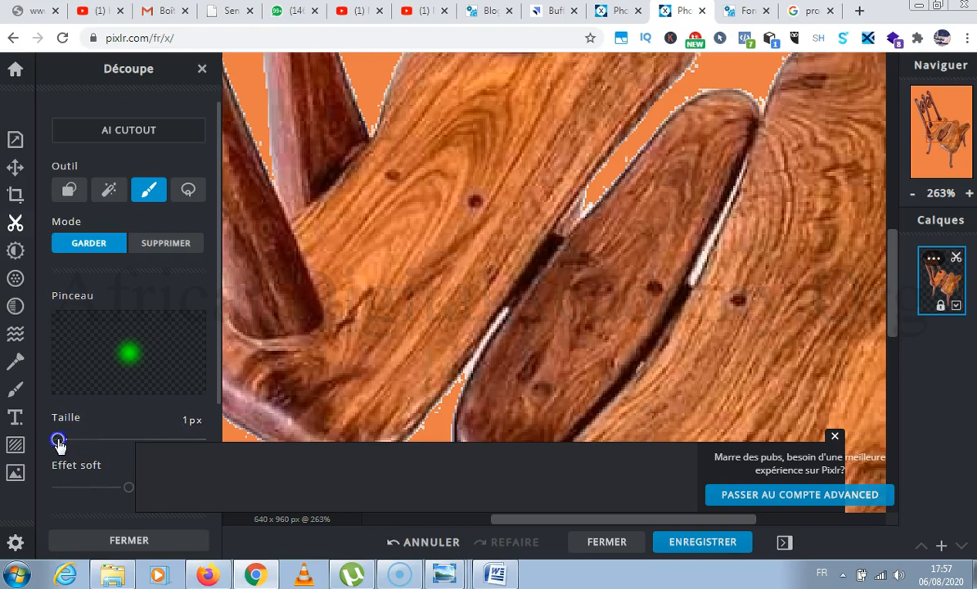
drag(748, 152, 747, 161)
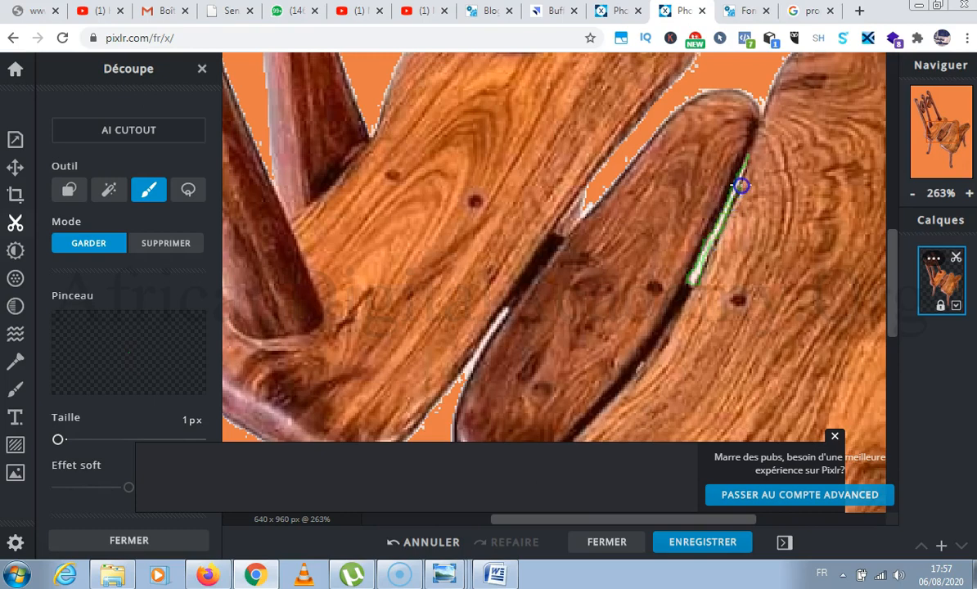
mouse_move(745, 155)
mouse_down()
mouse_move(745, 296)
mouse_move(711, 393)
mouse_move(735, 170)
mouse_up()
drag(738, 159, 740, 158)
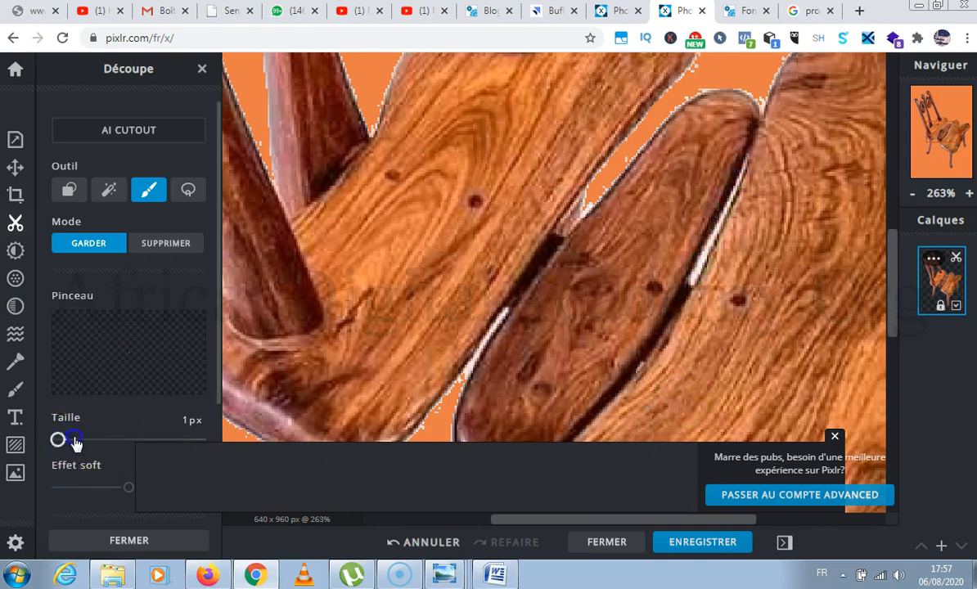
drag(58, 439, 72, 439)
scroll(164, 353, down, 2)
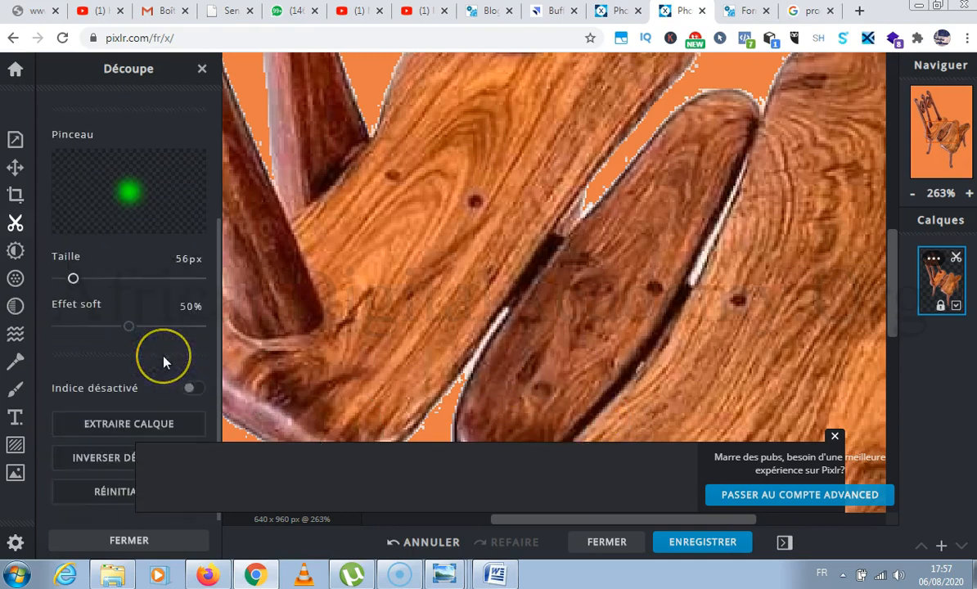
scroll(416, 272, down, 6)
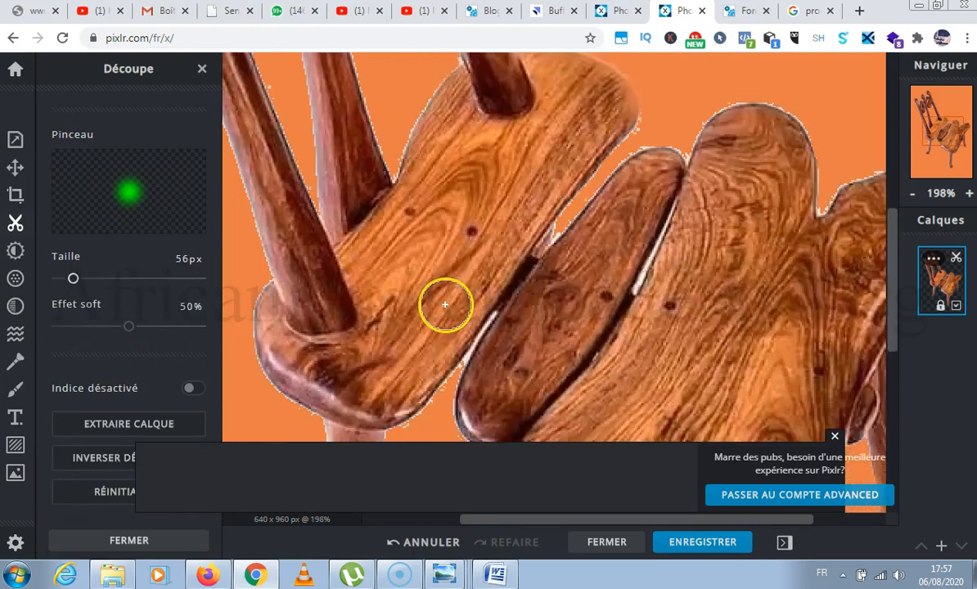
scroll(445, 304, down, 2)
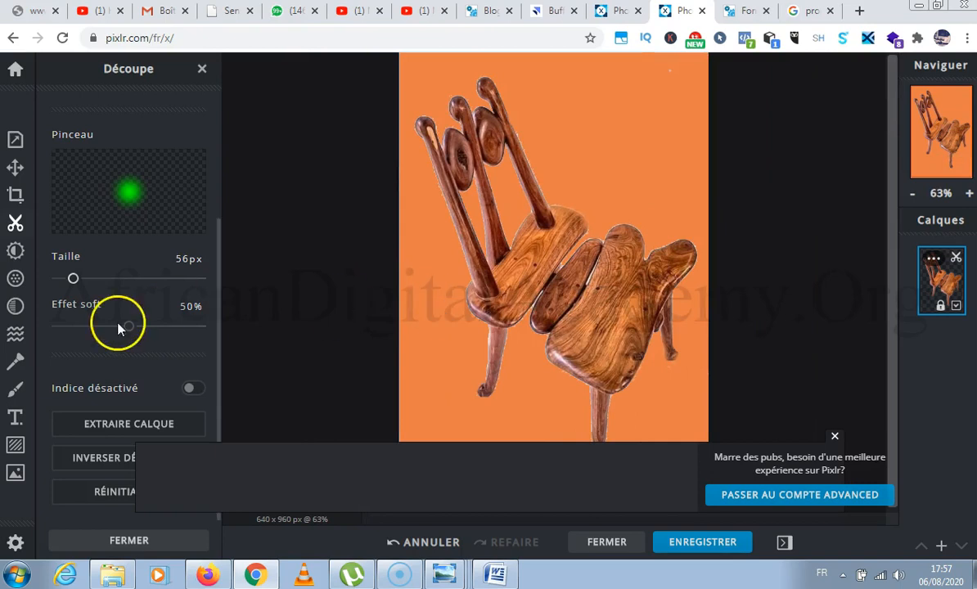
Try the image background in lime green #B4EB46 and in muted grey-green #7F876F, checking the chair against it.
click(14, 141)
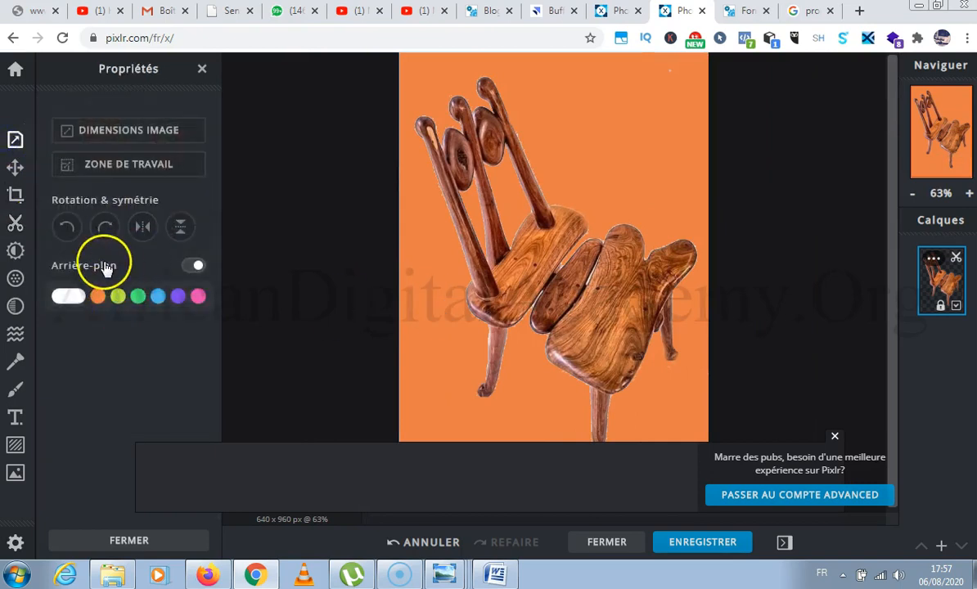
click(116, 302)
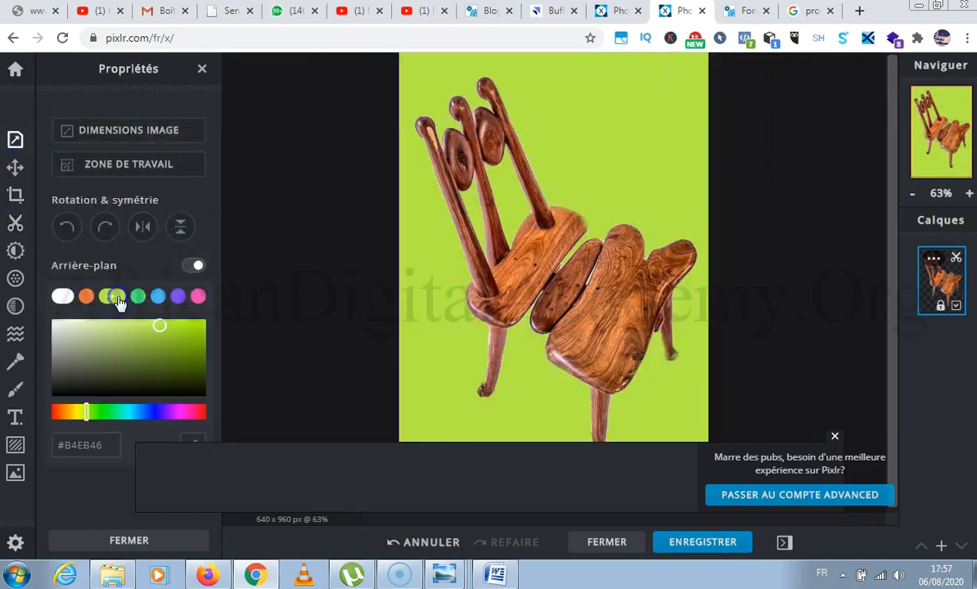
click(119, 361)
drag(145, 361, 80, 358)
scroll(727, 355, down, 2)
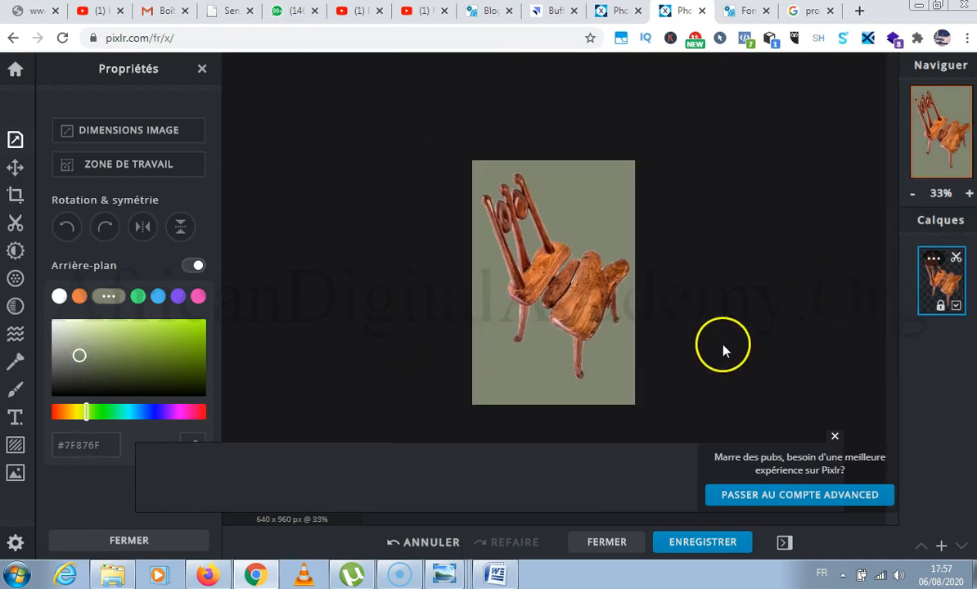
scroll(581, 348, up, 1)
scroll(542, 351, up, 3)
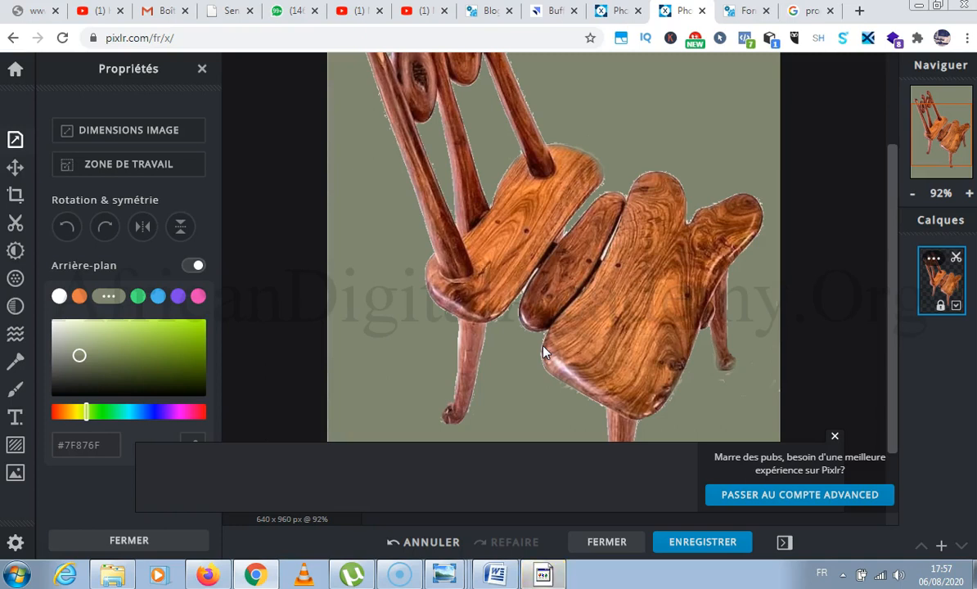
Set the image background to white #FFFFFF and check the chair's edges against it.
click(57, 296)
click(59, 299)
scroll(591, 218, up, 3)
scroll(590, 218, down, 2)
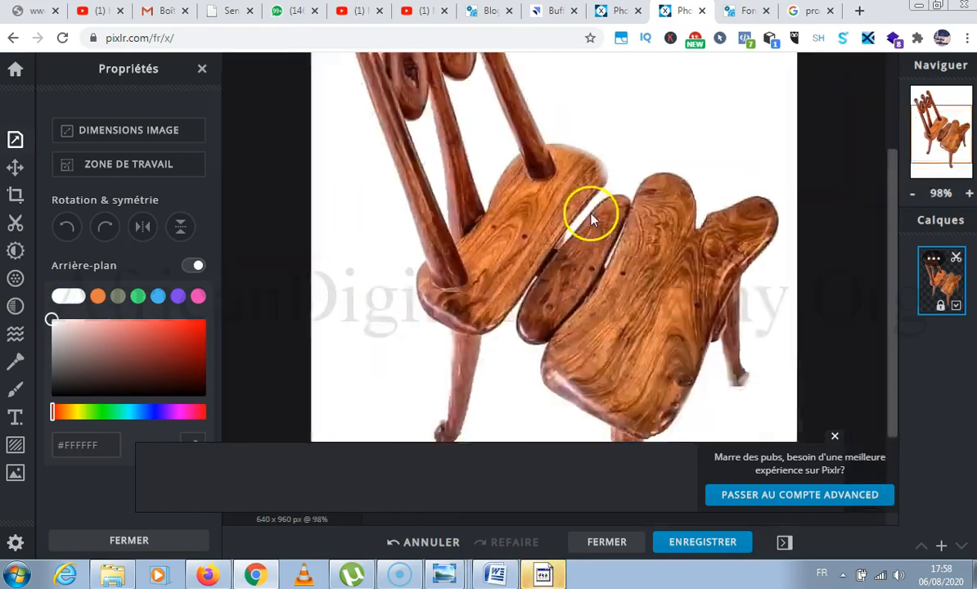
scroll(591, 218, down, 5)
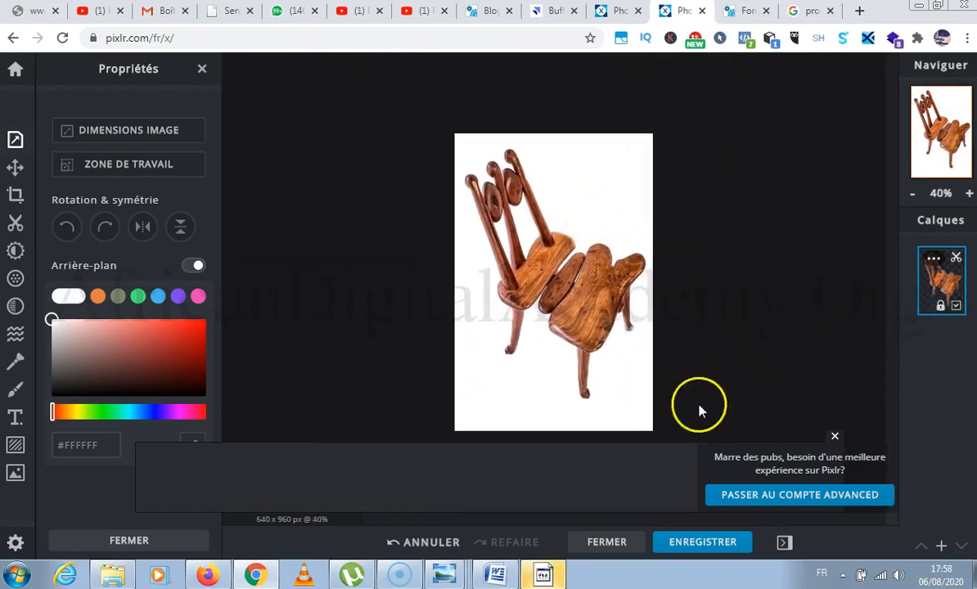
scroll(575, 360, up, 2)
scroll(578, 358, down, 2)
scroll(595, 400, up, 1)
scroll(596, 395, down, 2)
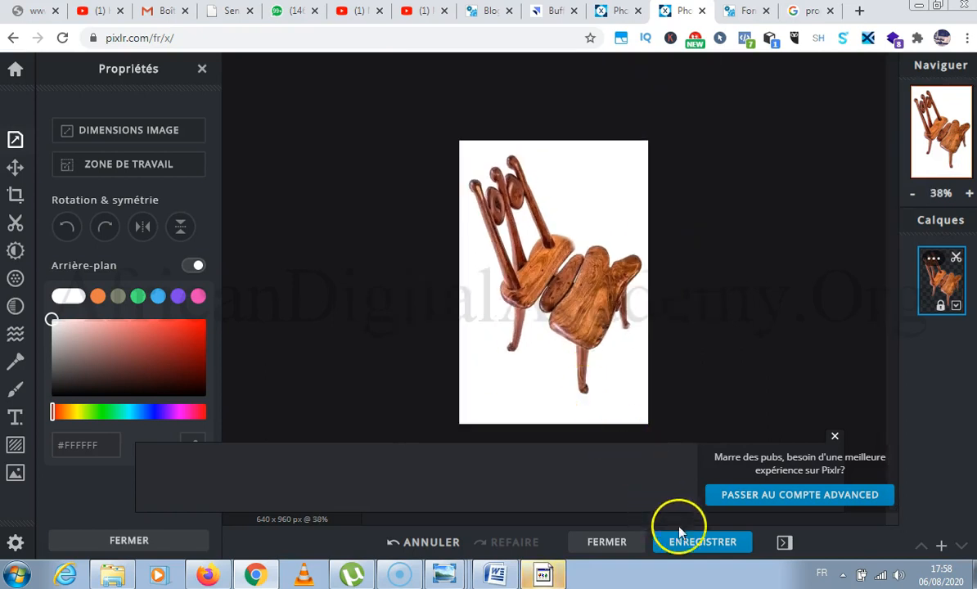
Download the chair image as a high-quality JPG at 90% and 640 x 960 px, and view the downloaded file.
click(689, 548)
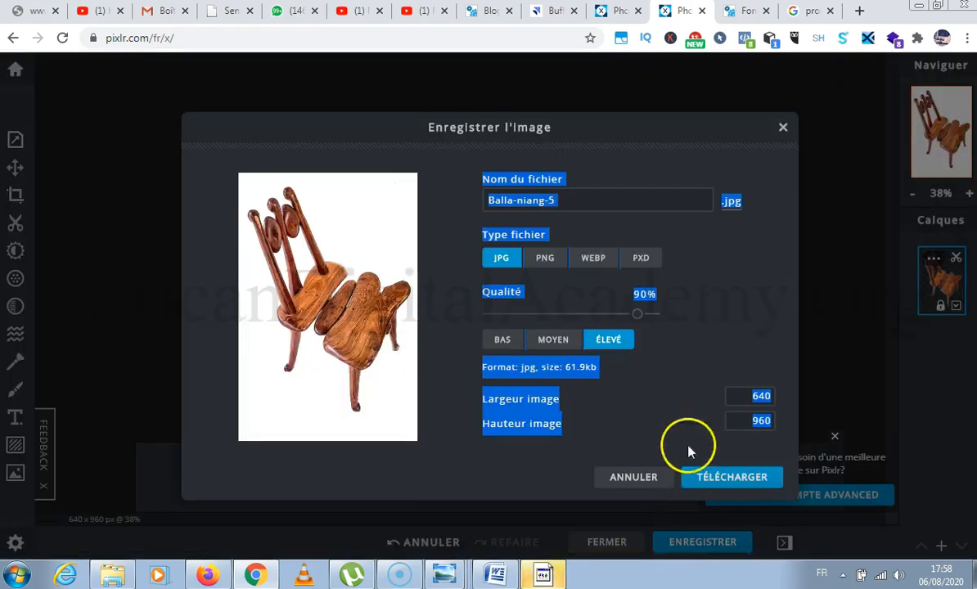
click(681, 402)
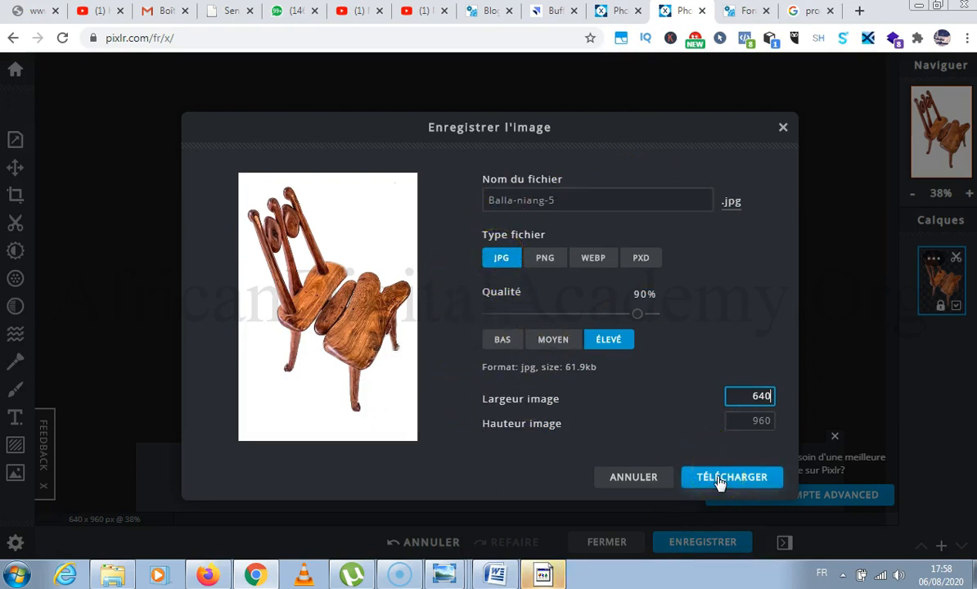
click(719, 481)
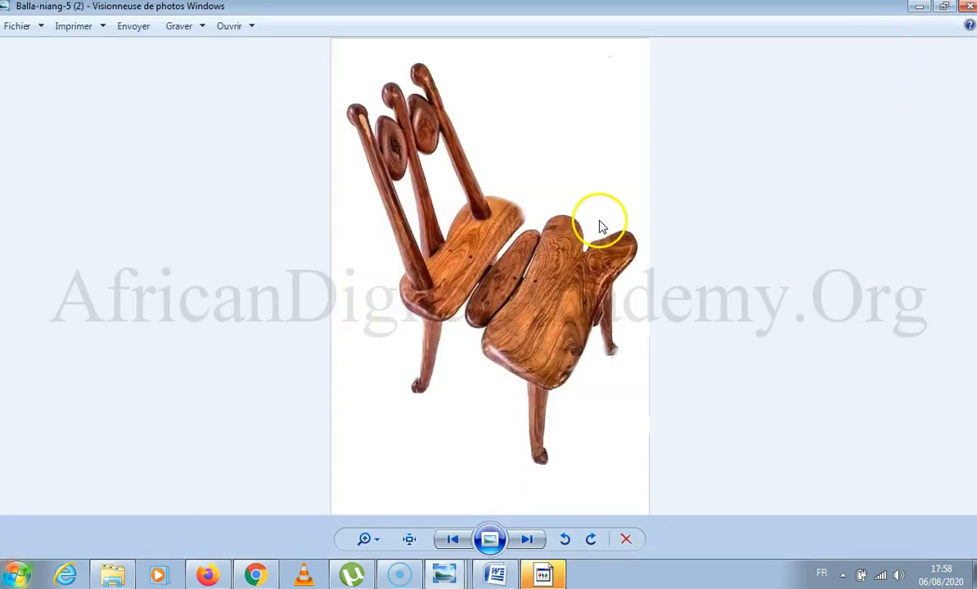
click(918, 8)
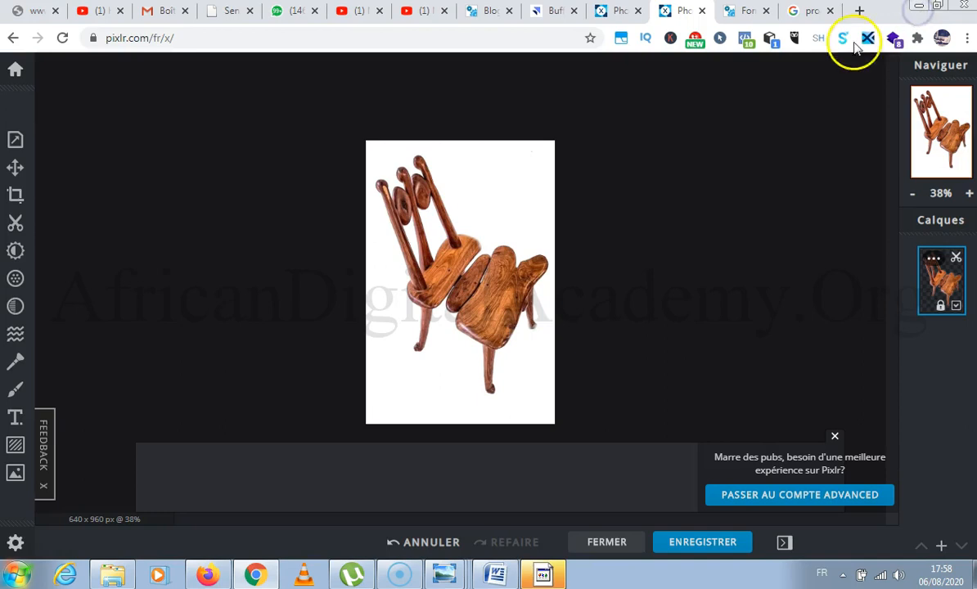
Switch to Canva by opening canva.com in place of the Google search results.
click(802, 10)
click(472, 38)
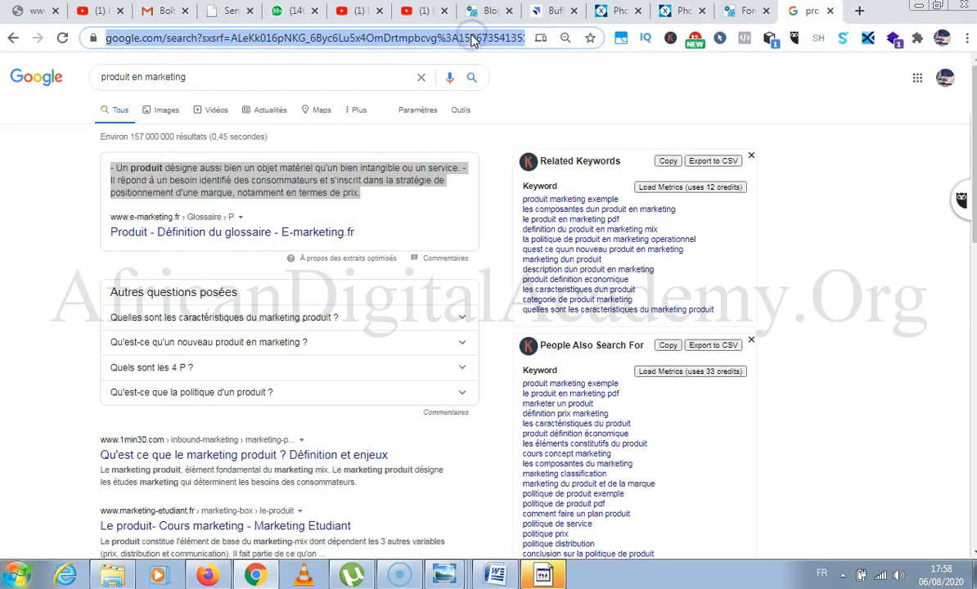
text(ca)
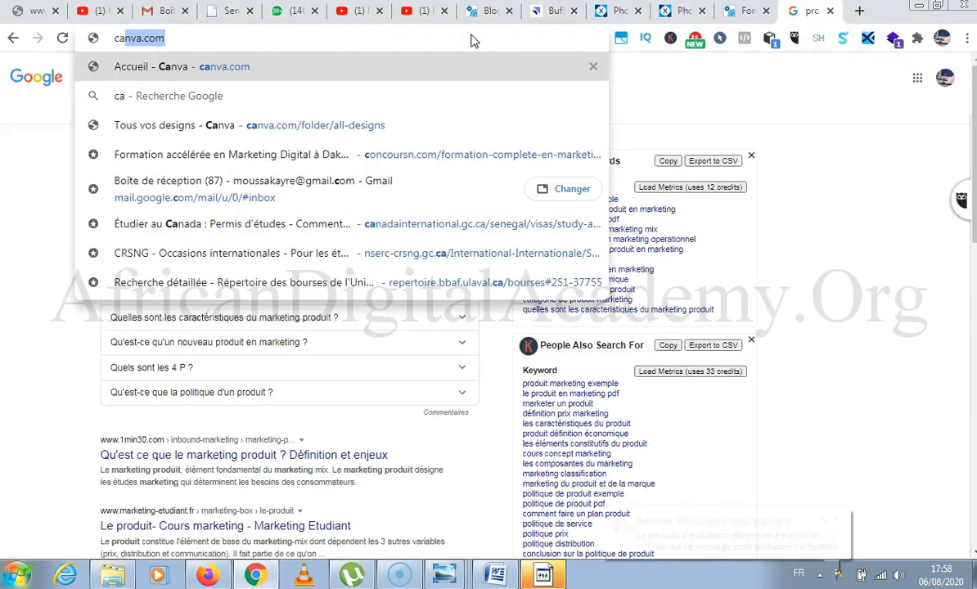
key(Return)
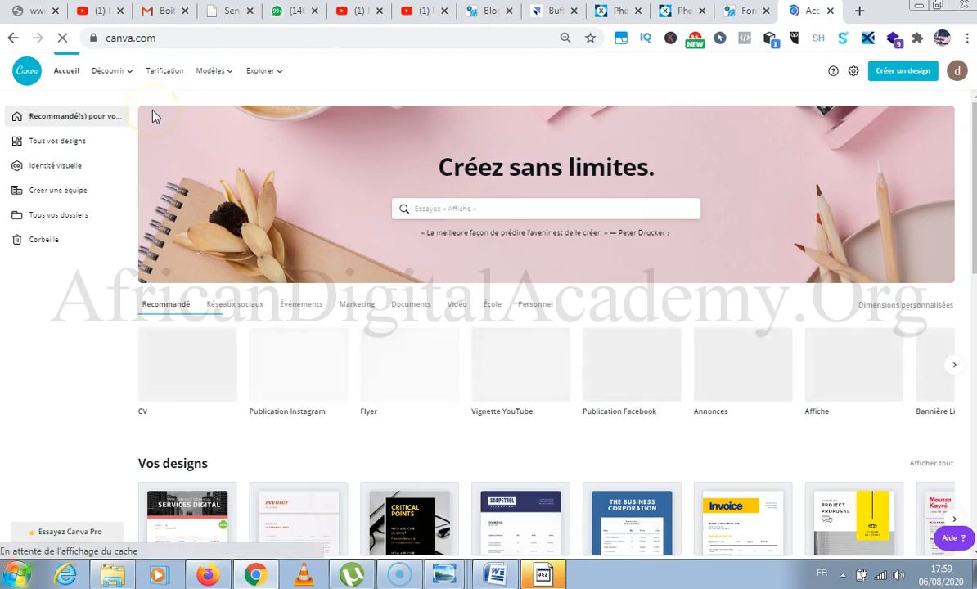
Search Canva's design types for "face" and open the Story Facebook templates.
click(453, 205)
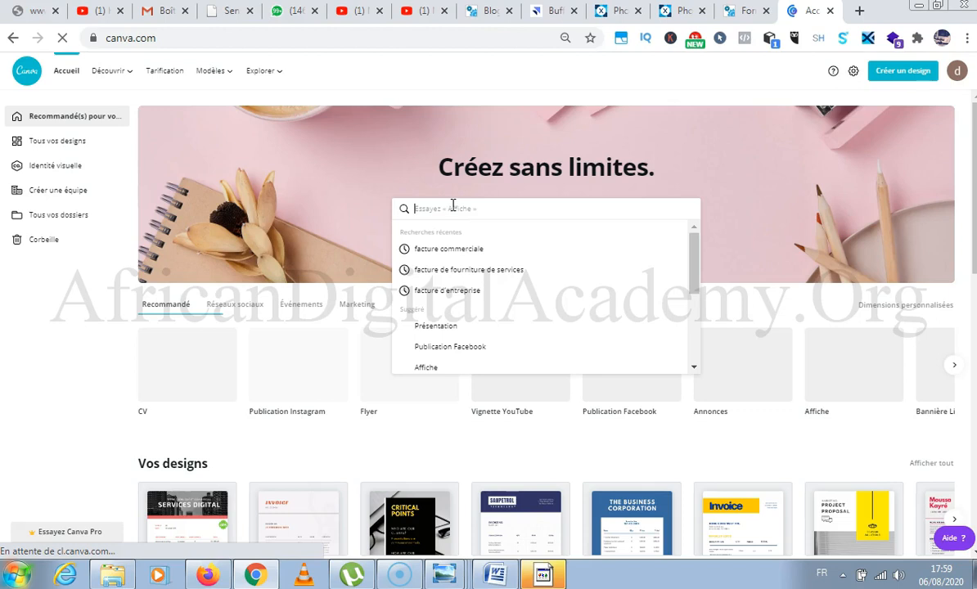
text(face)
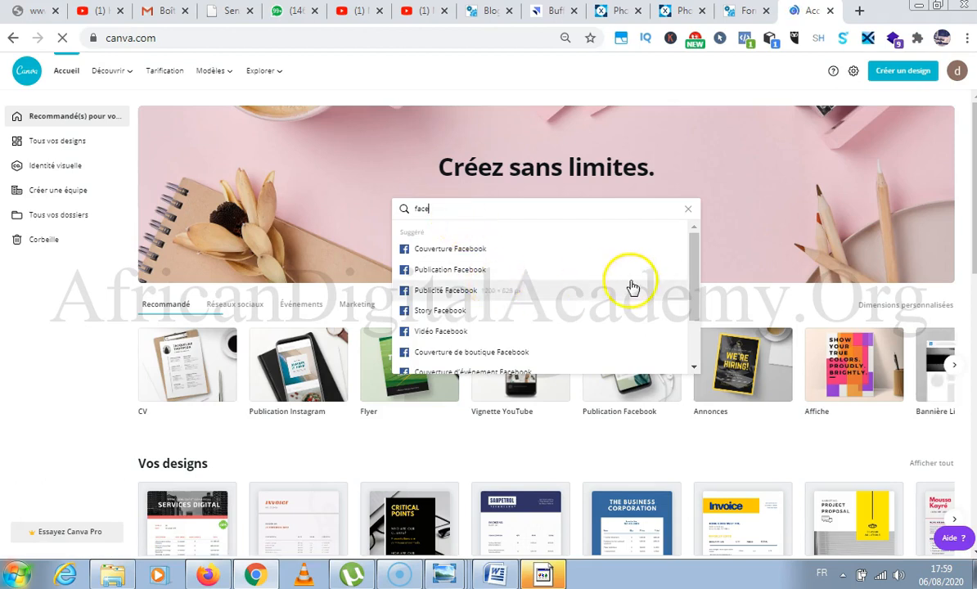
drag(699, 258, 696, 274)
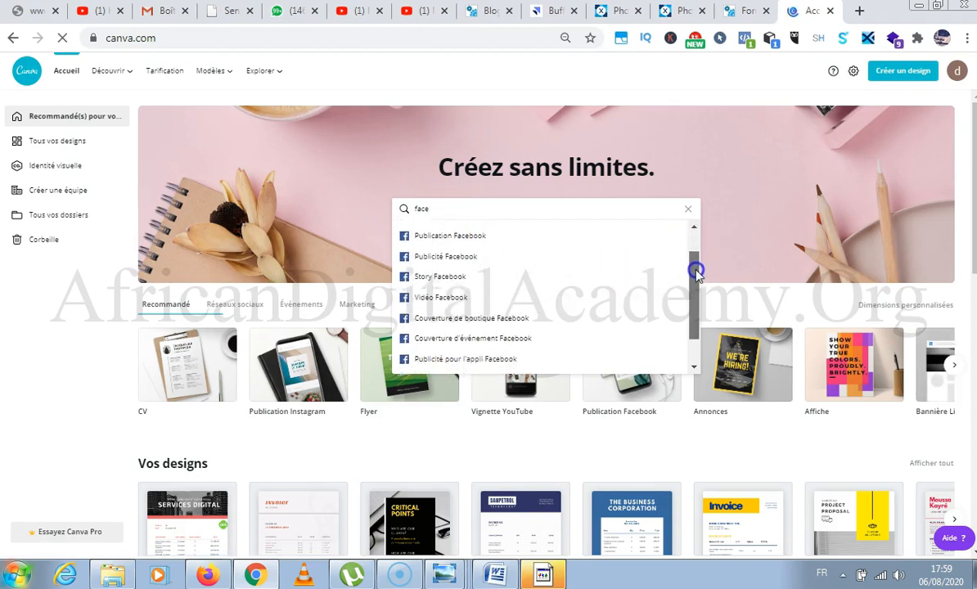
click(437, 283)
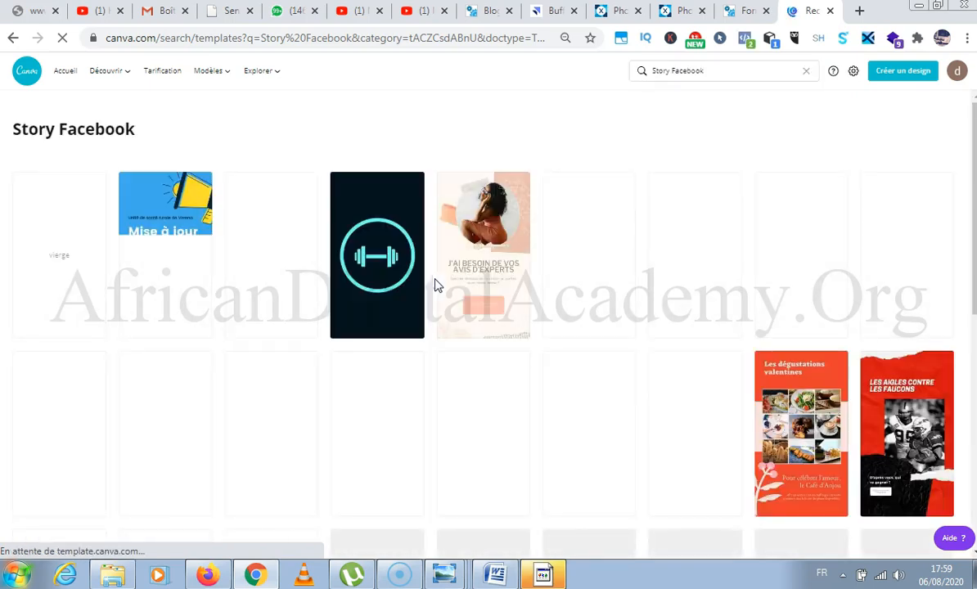
Browse the Story Facebook templates and open the green "10 % de réduction sur les classes" template for editing.
scroll(441, 282, down, 5)
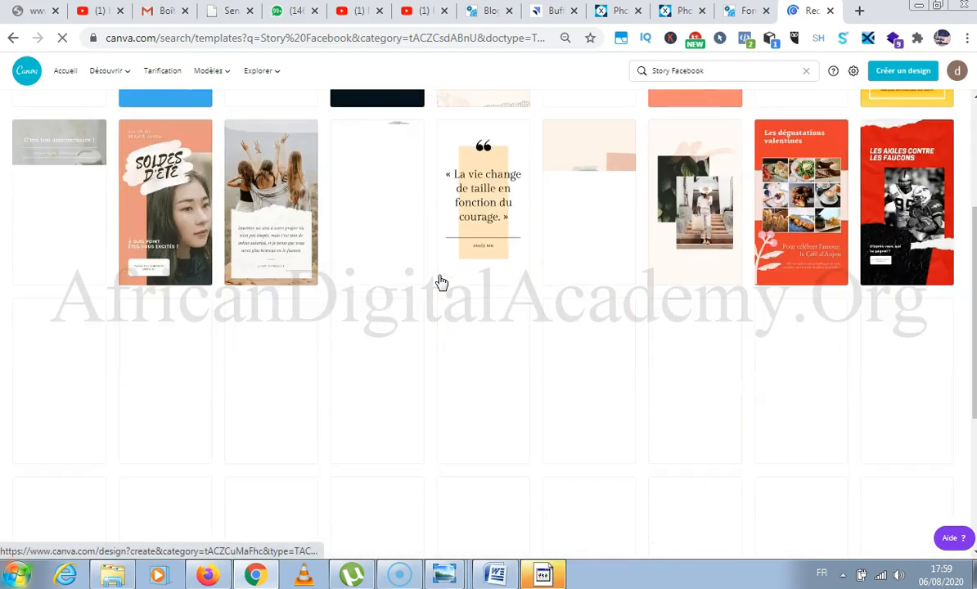
scroll(440, 283, down, 1)
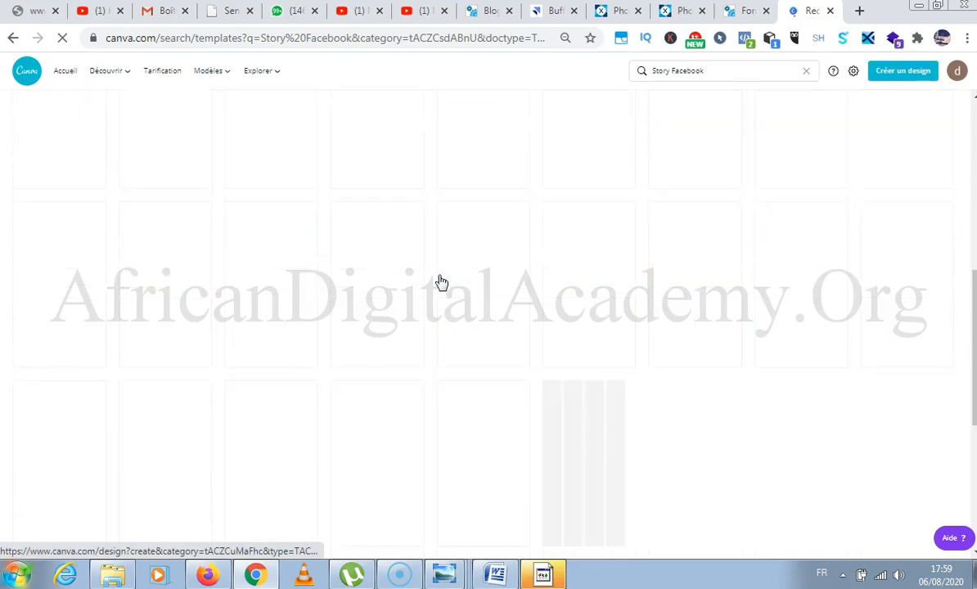
scroll(441, 282, up, 6)
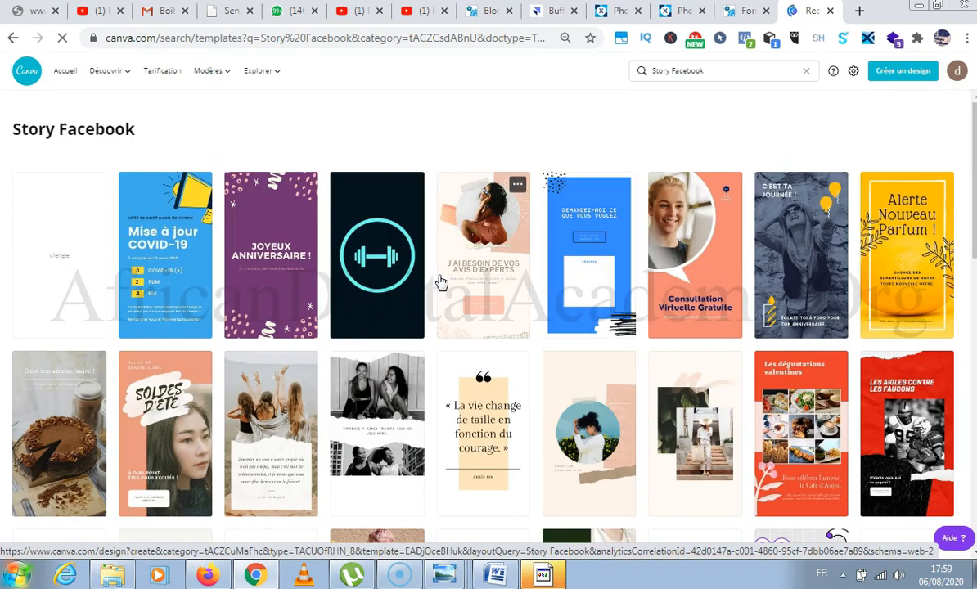
scroll(441, 283, down, 8)
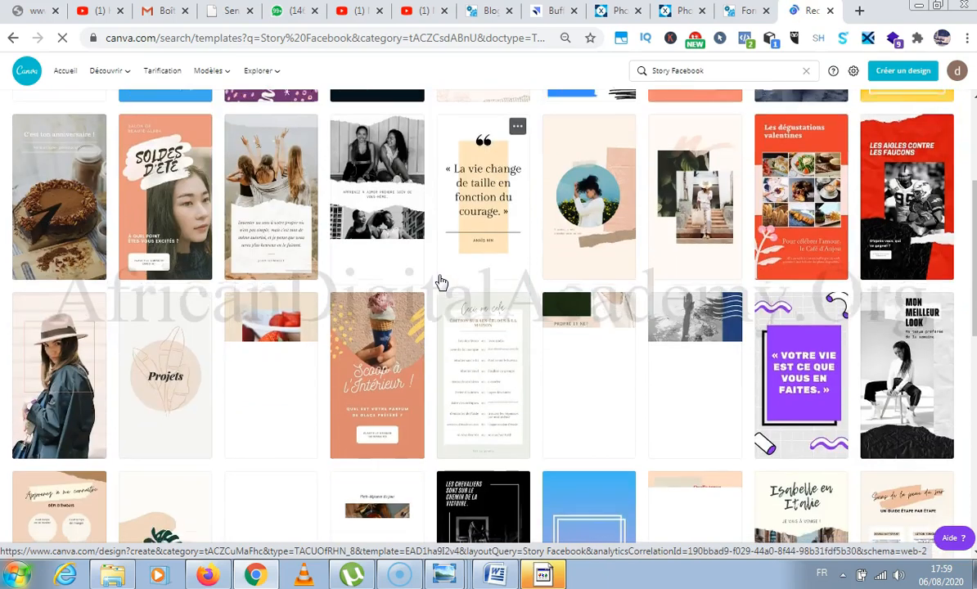
scroll(441, 282, up, 5)
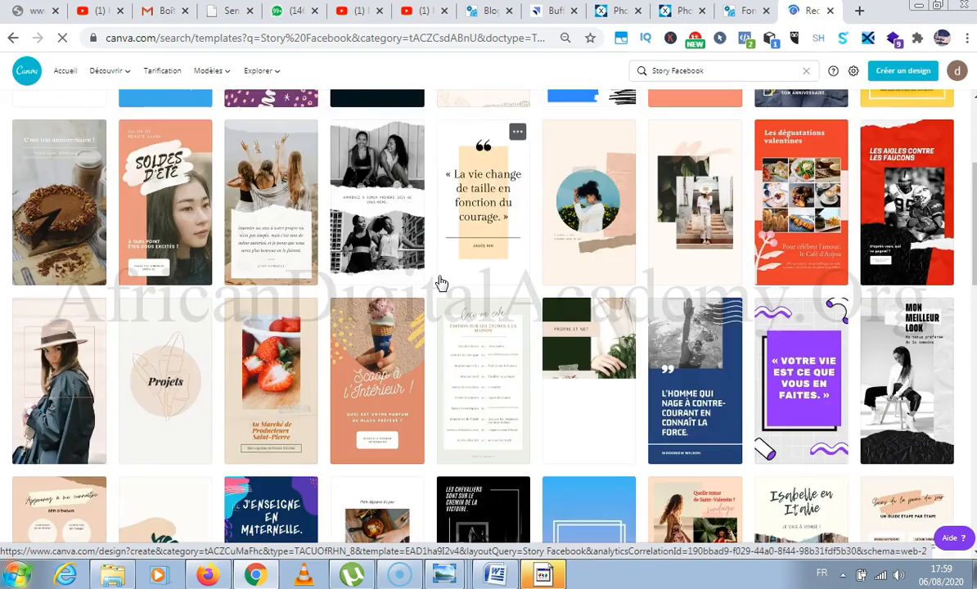
scroll(440, 282, up, 3)
scroll(440, 283, down, 8)
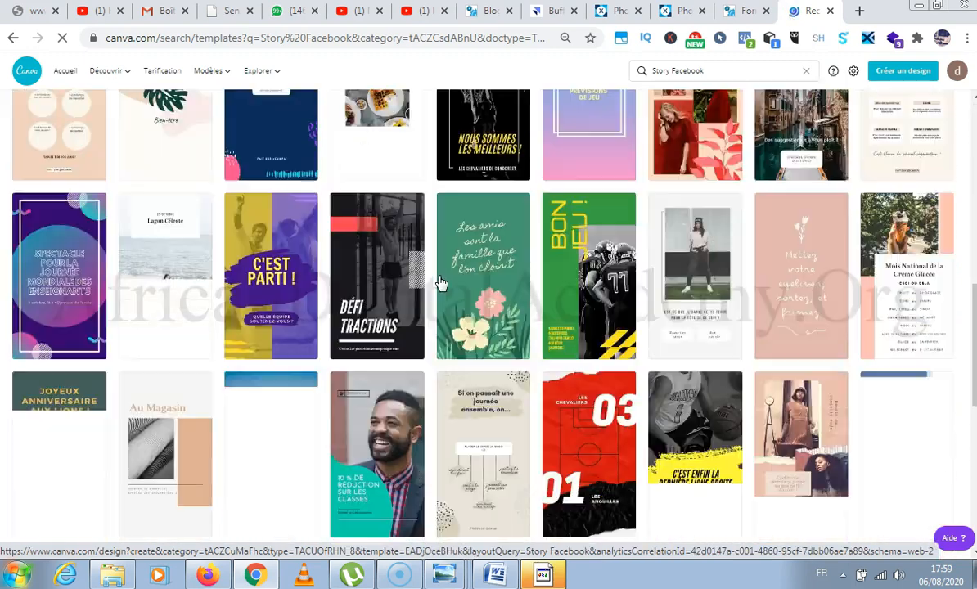
scroll(440, 283, down, 3)
scroll(440, 282, up, 1)
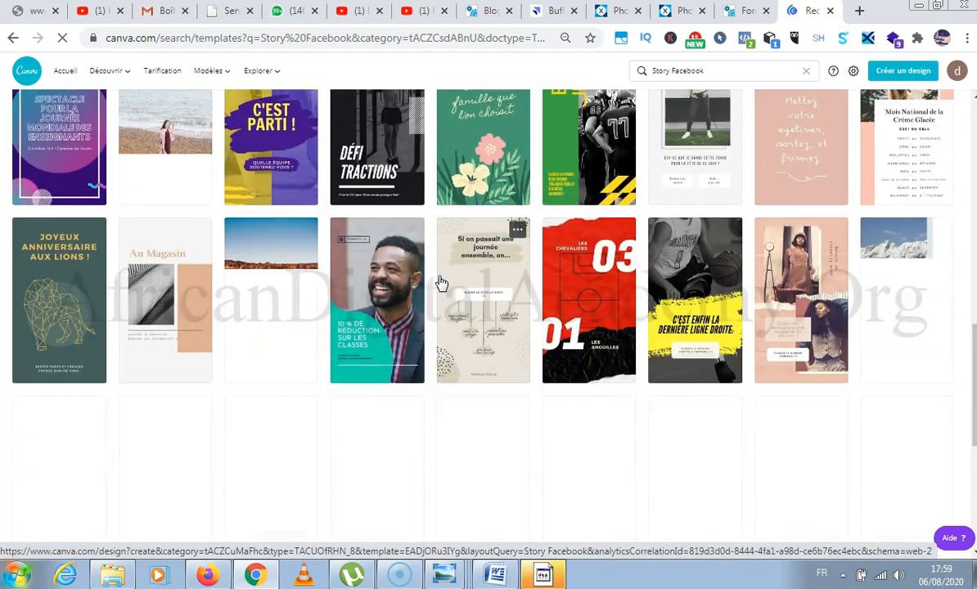
click(377, 286)
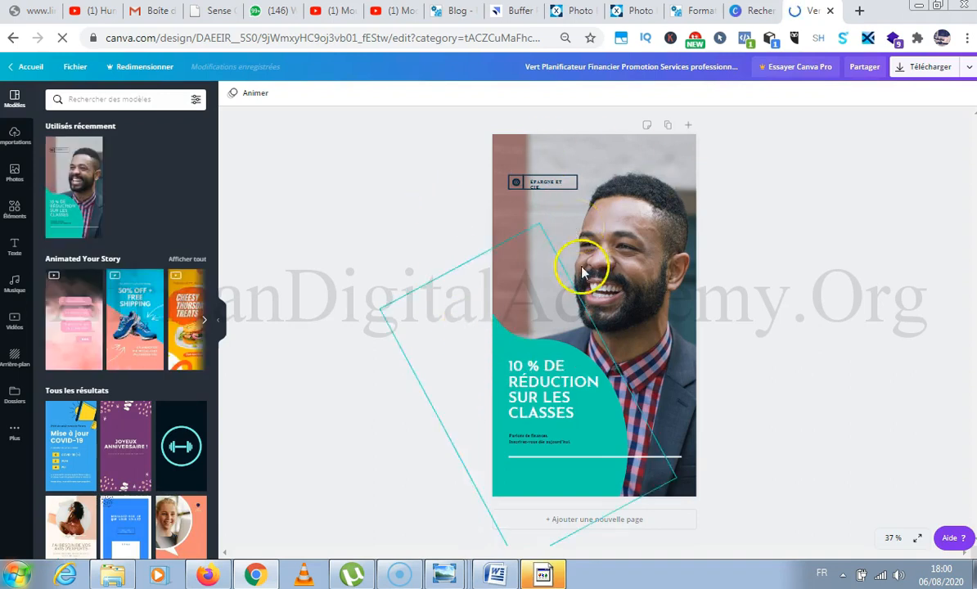
Upload the downloaded chair image, the file ending in "5 (2).jpg", from the Téléchargements folder to the design's imported images.
click(629, 196)
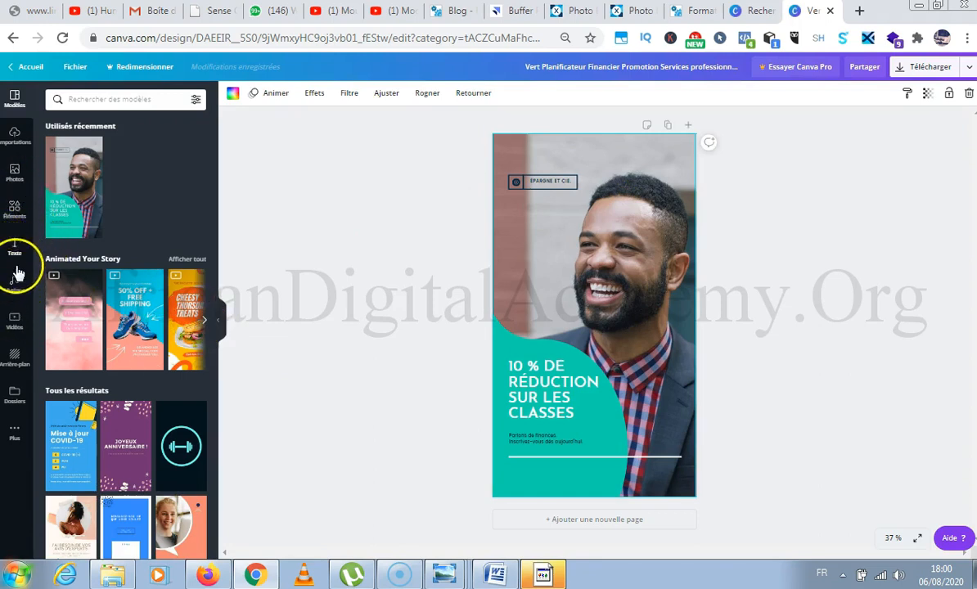
click(15, 135)
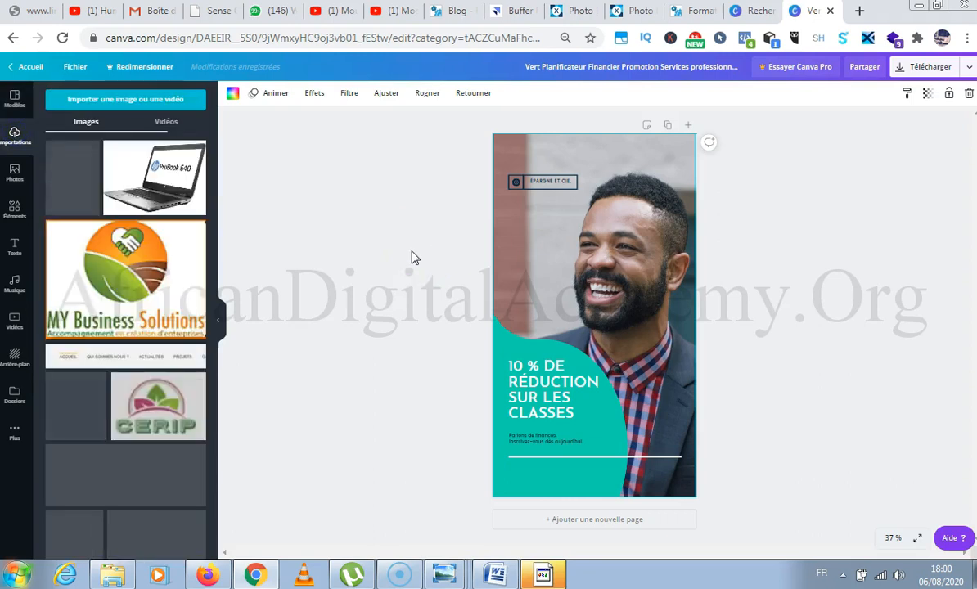
click(128, 103)
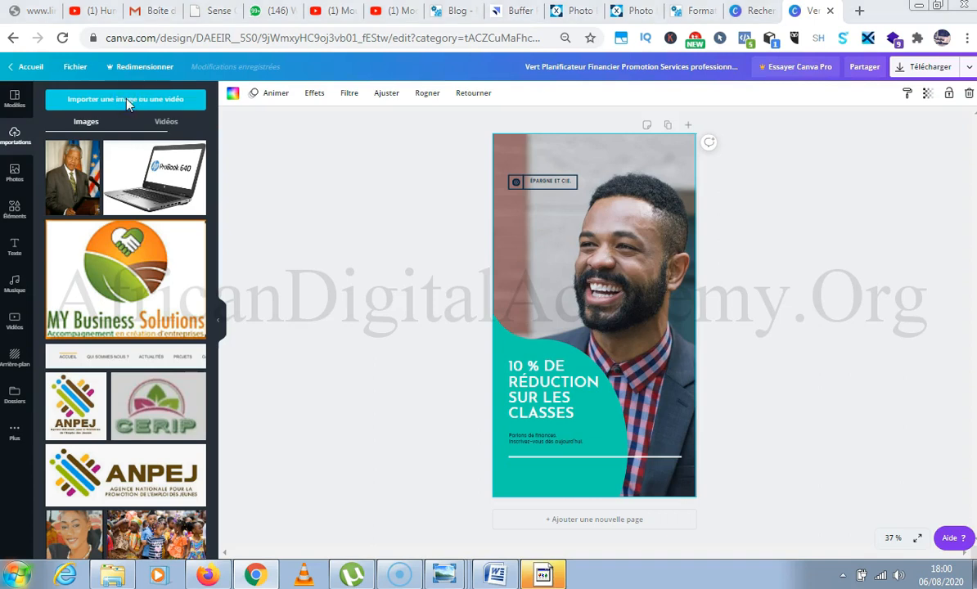
click(144, 96)
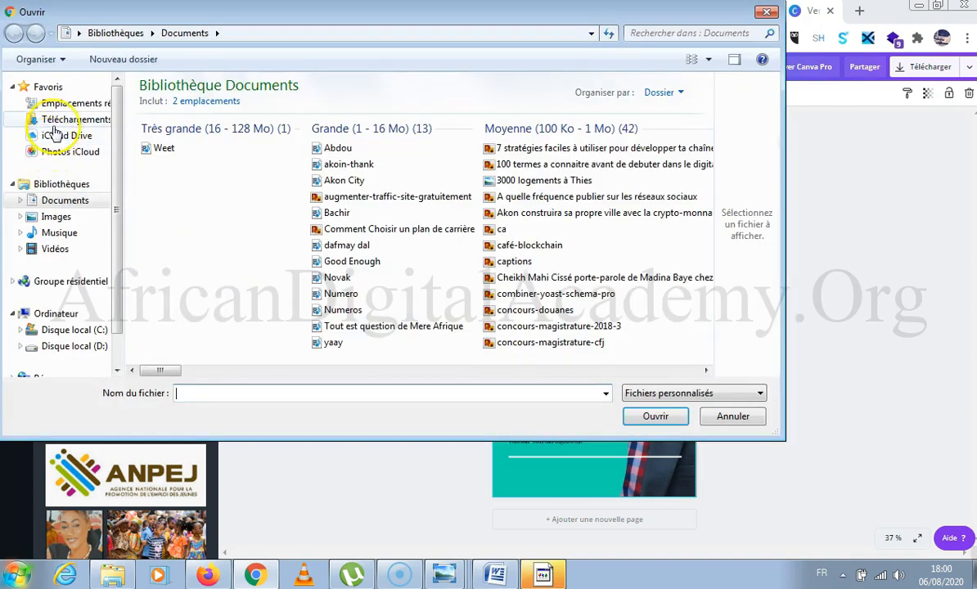
click(52, 121)
click(264, 394)
text(Balla)
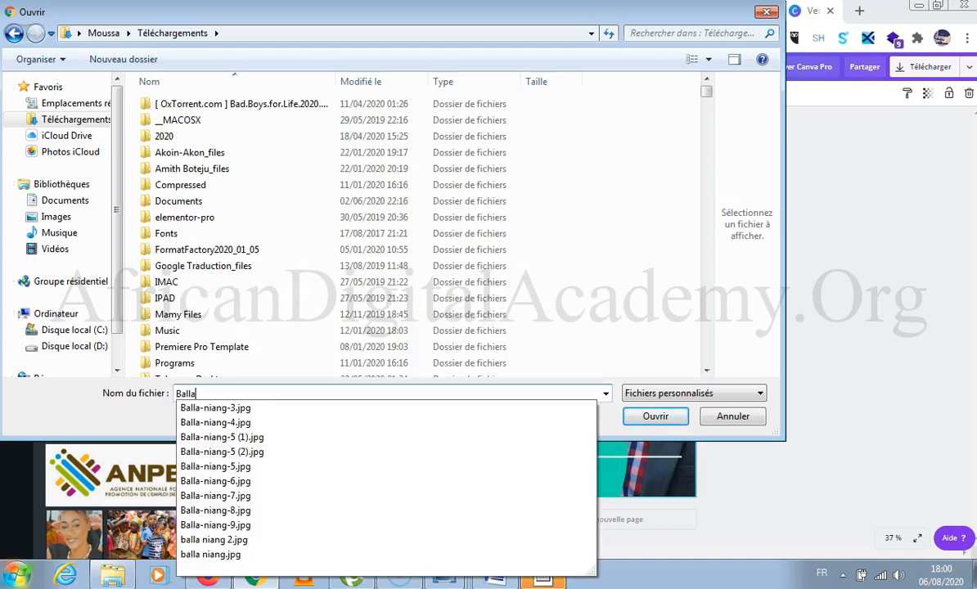
key(Down)
key(Down)
key(Down)
key(Down)
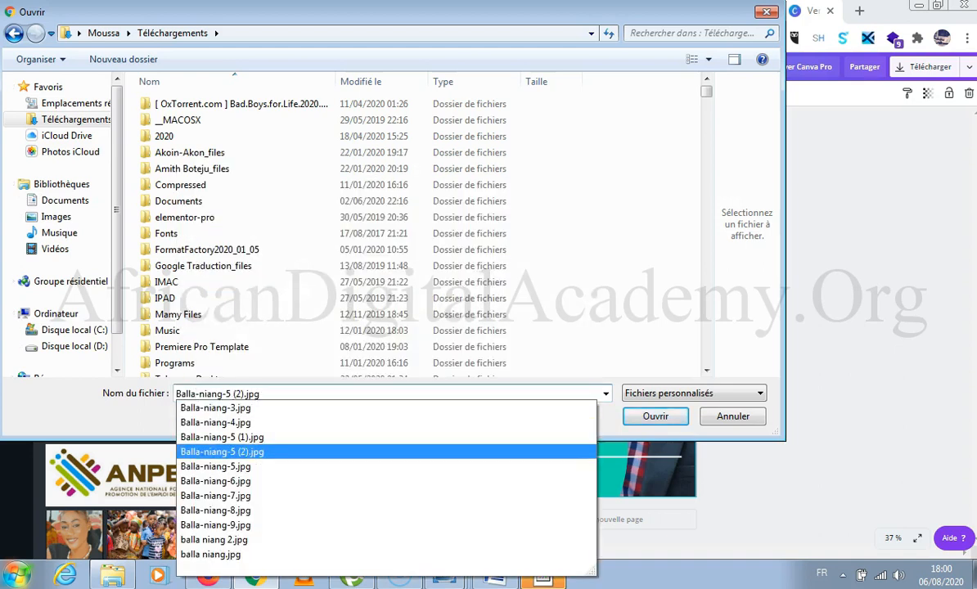
key(Return)
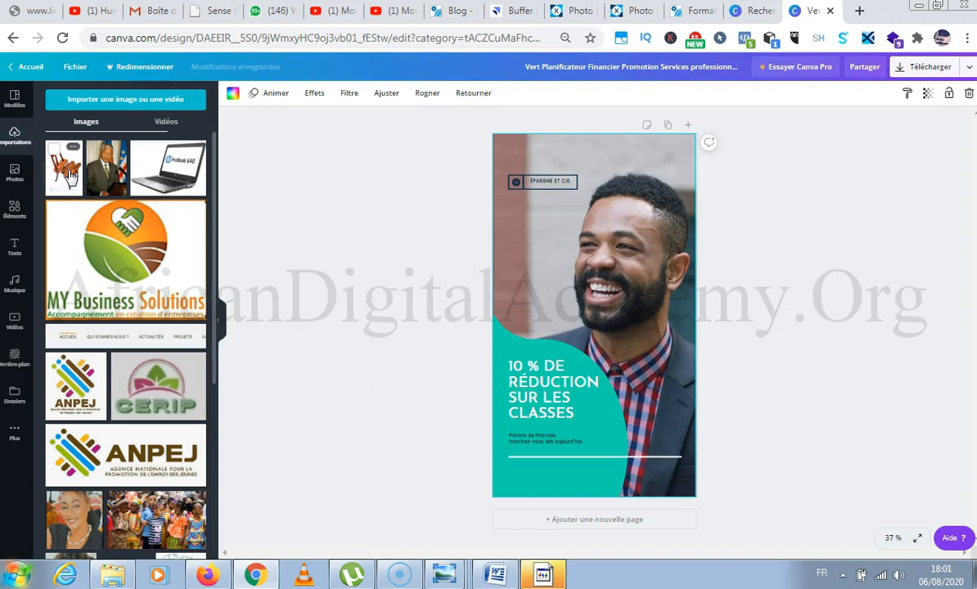
Replace the portrait in the story's background with the uploaded chair image.
click(71, 149)
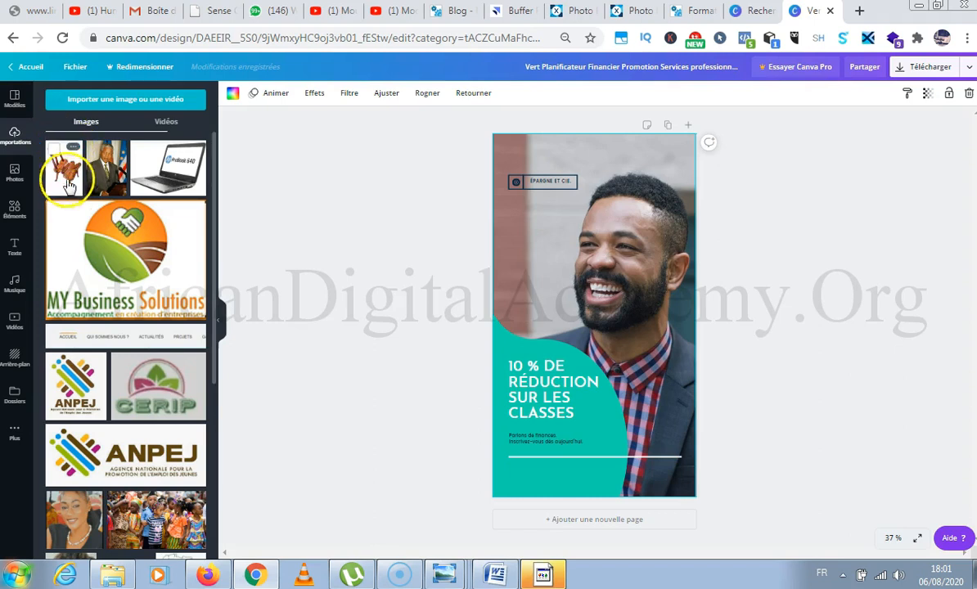
drag(66, 173, 499, 164)
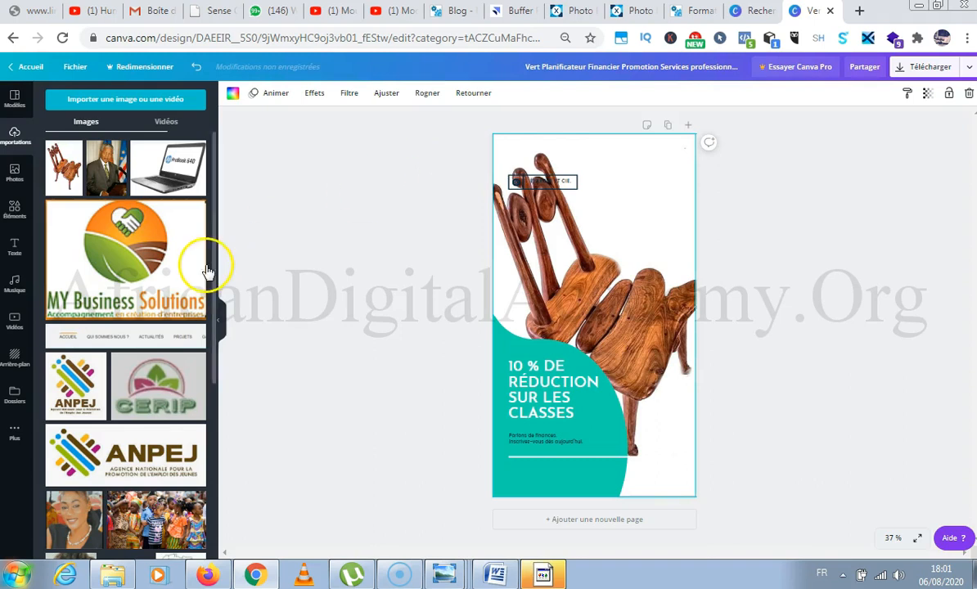
click(302, 254)
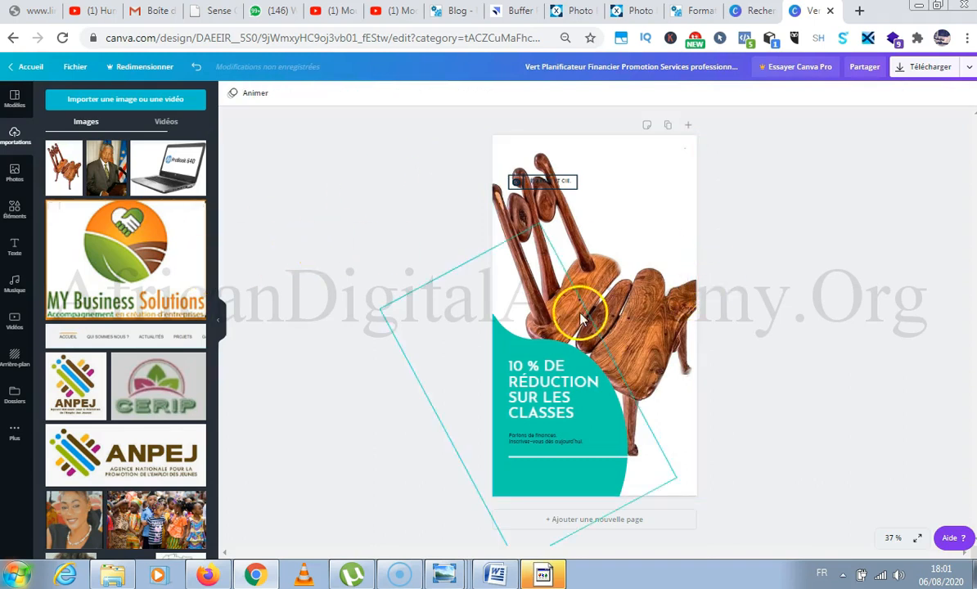
click(638, 302)
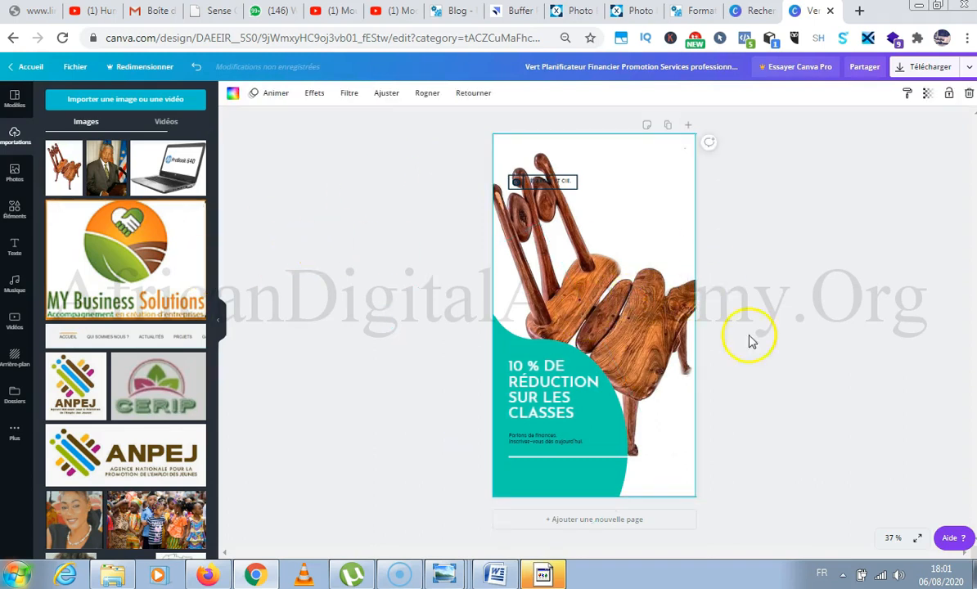
Try to reframe the chair inside the background crop at 50 % zoom, cancel the crop, and undo the background replacement.
click(893, 538)
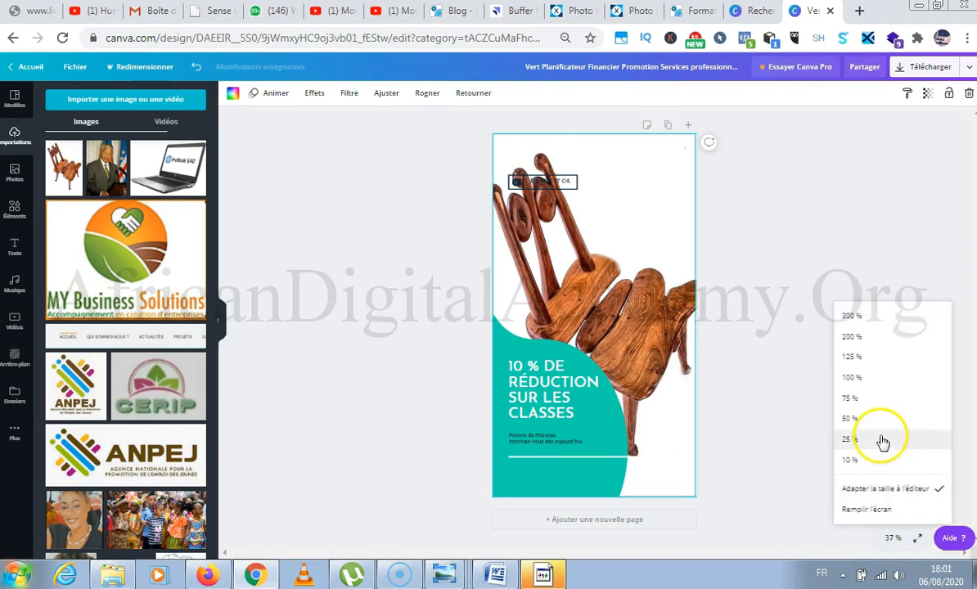
click(875, 419)
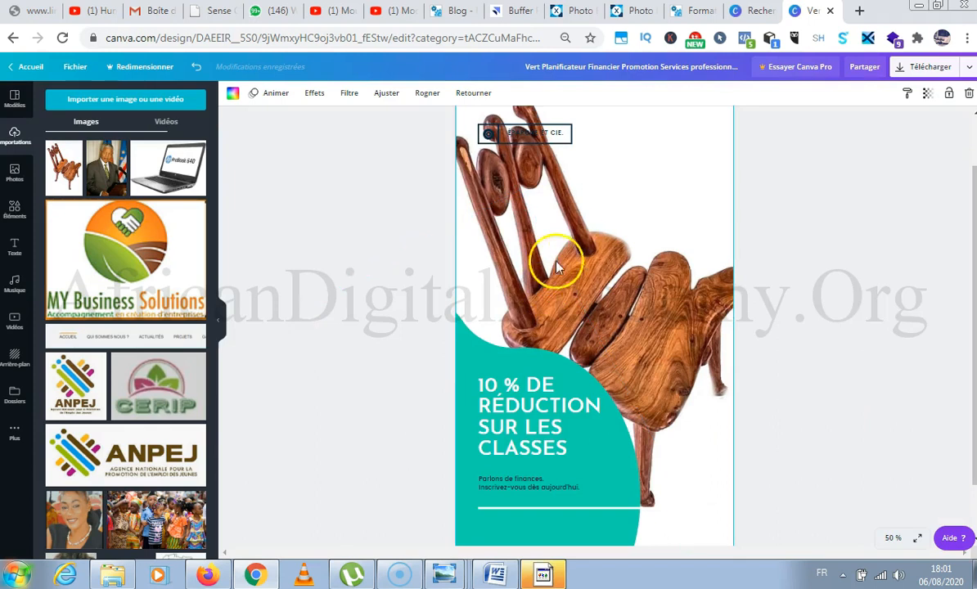
double_click(634, 231)
drag(646, 234, 652, 280)
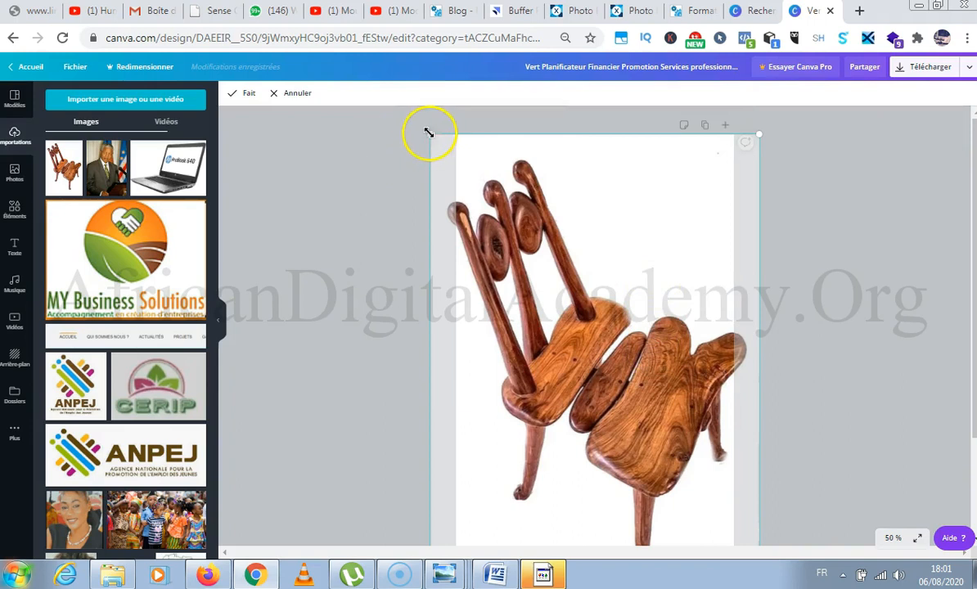
drag(434, 141, 447, 147)
drag(759, 134, 714, 169)
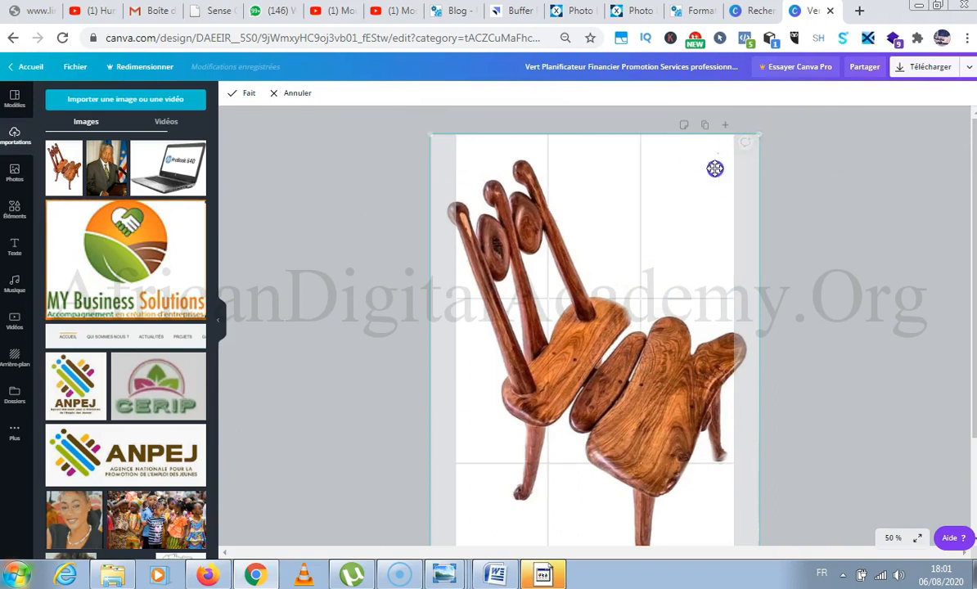
scroll(664, 210, down, 3)
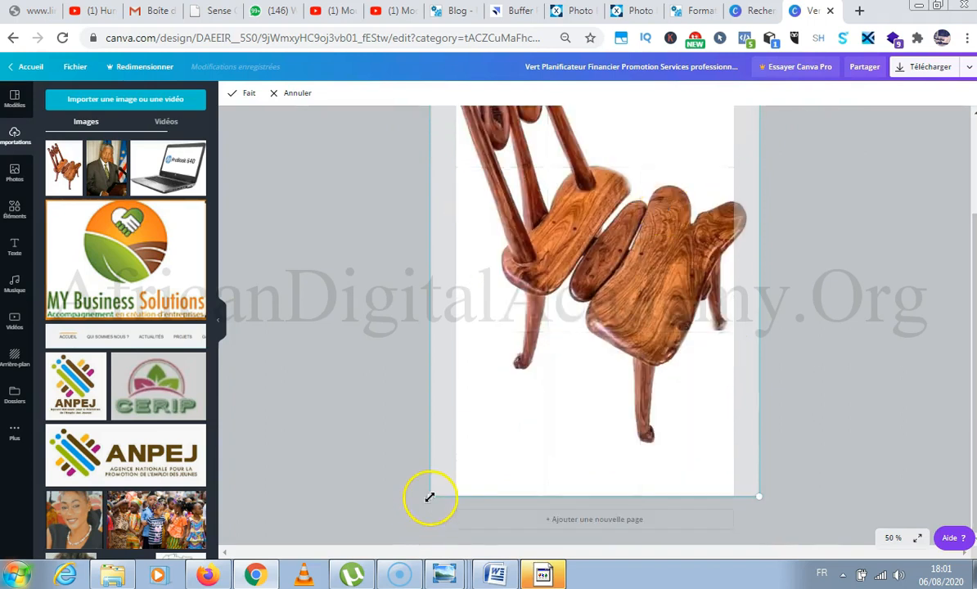
scroll(567, 251, up, 3)
drag(567, 251, 567, 249)
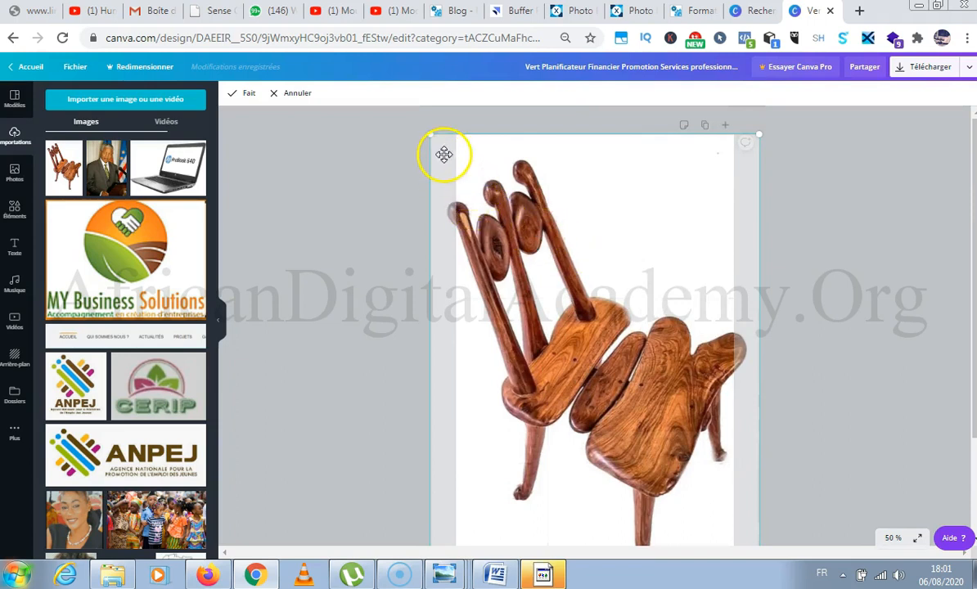
click(292, 94)
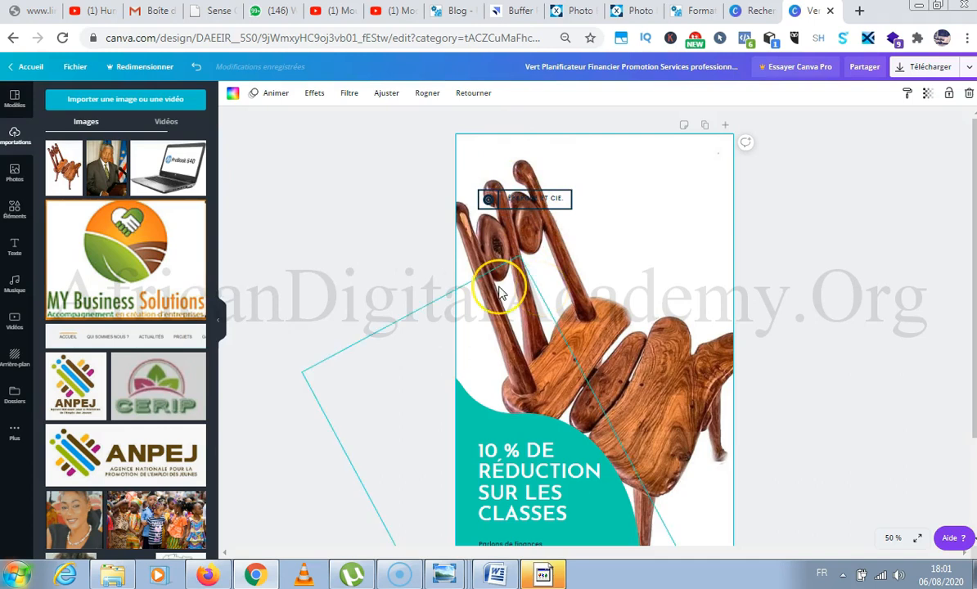
key(ctrl+z)
Delete the background portrait of the smiling man from the story page.
double_click(621, 226)
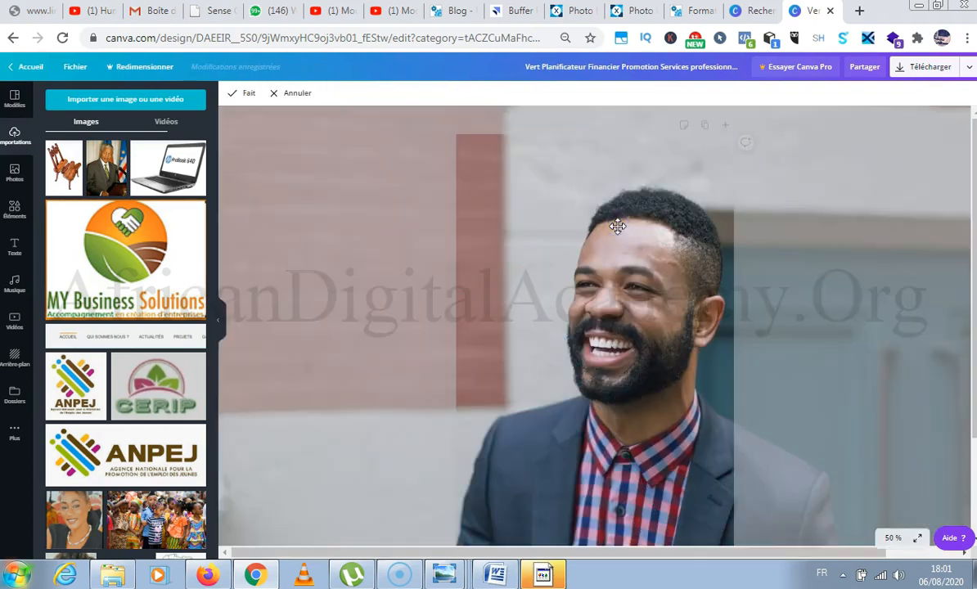
scroll(617, 226, down, 2)
scroll(617, 227, up, 2)
scroll(618, 227, down, 2)
scroll(618, 227, up, 2)
key(Delete)
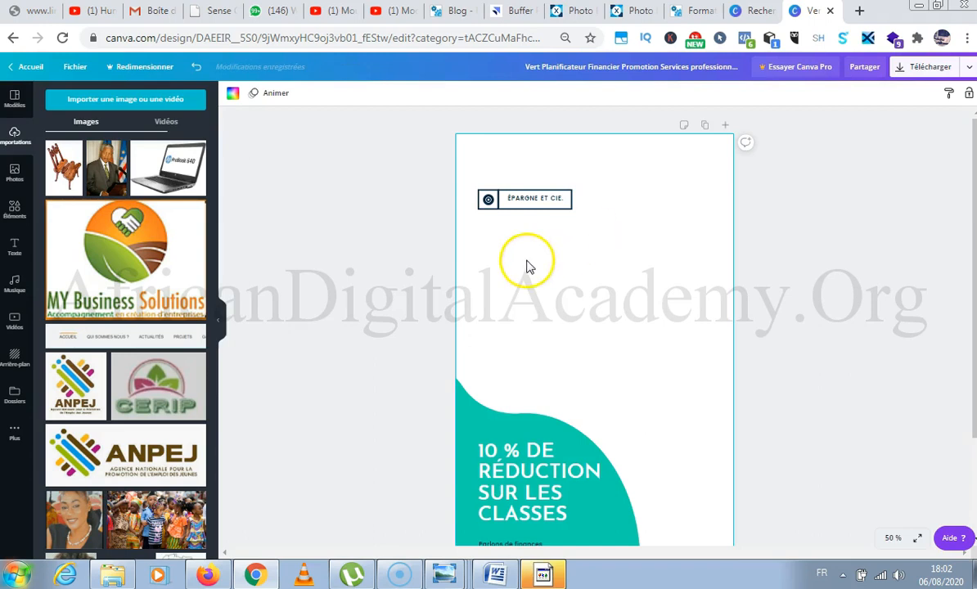
Place the chair image on the page as a separate picture, enlarge it to the page width, and extend its lower edge.
drag(65, 164, 462, 134)
drag(675, 449, 715, 558)
click(650, 423)
drag(650, 423, 643, 416)
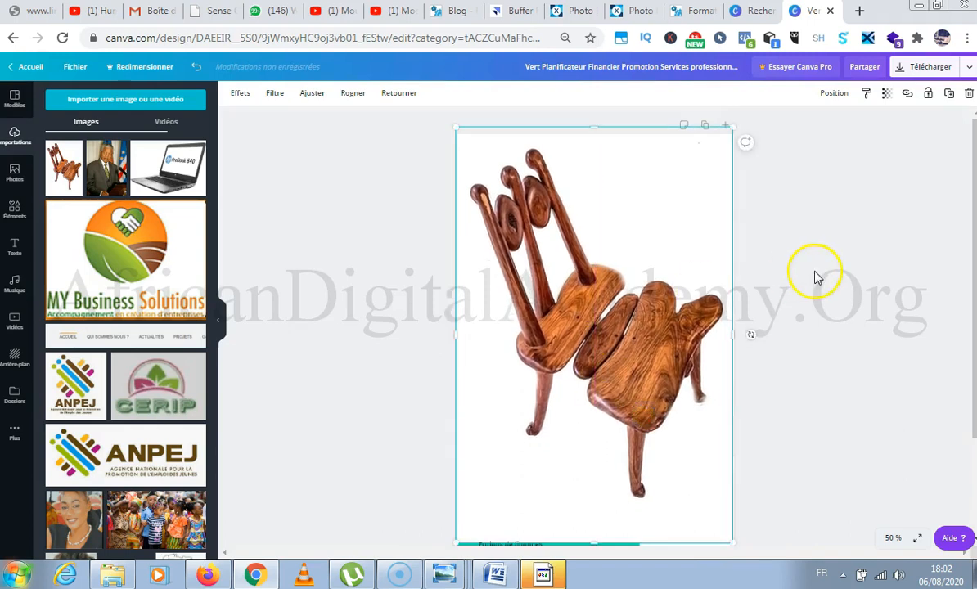
scroll(816, 275, down, 2)
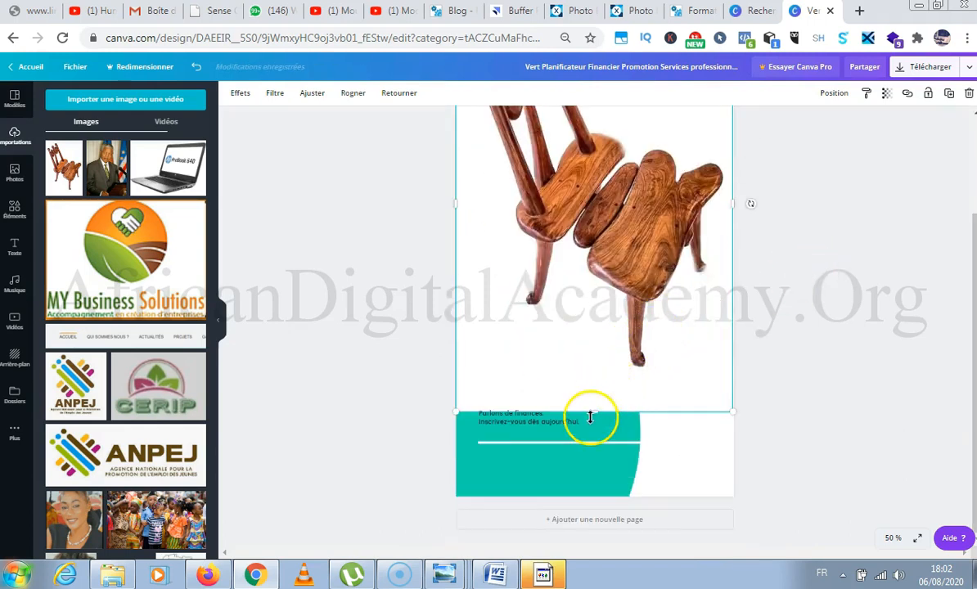
drag(595, 413, 601, 436)
scroll(745, 275, up, 2)
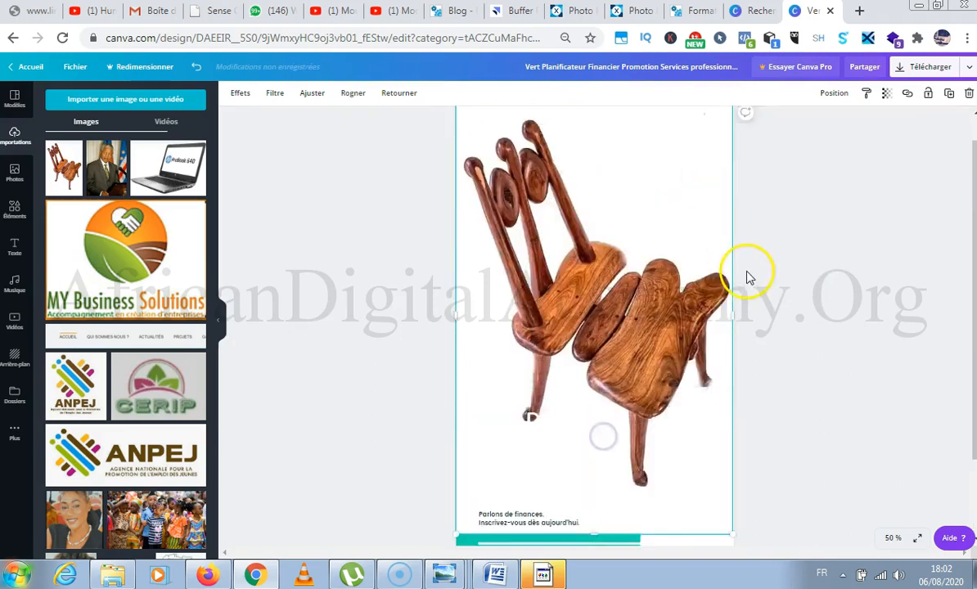
click(305, 180)
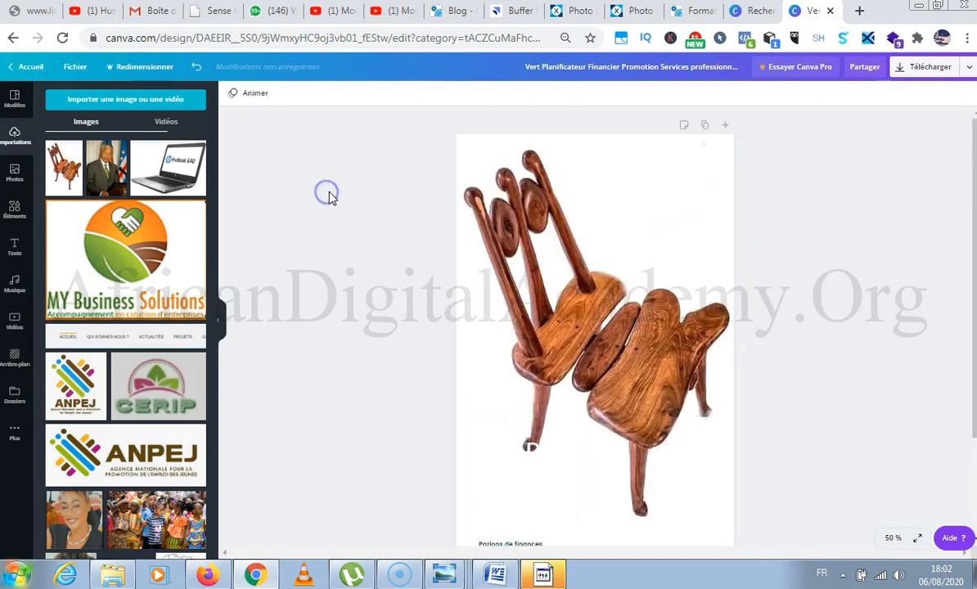
Send the chair image backward until it sits behind the logo, the green shape and the headline.
click(566, 214)
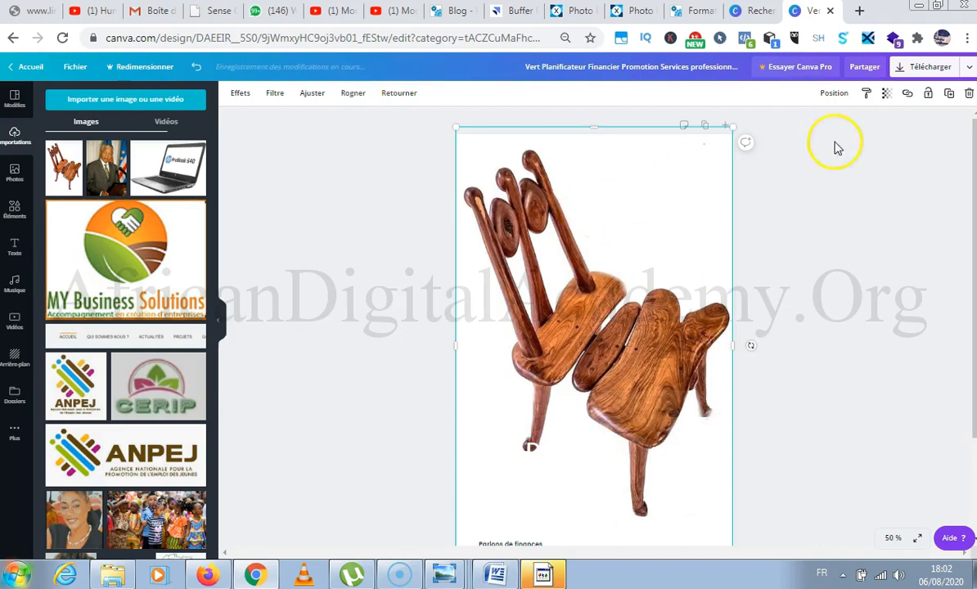
click(830, 95)
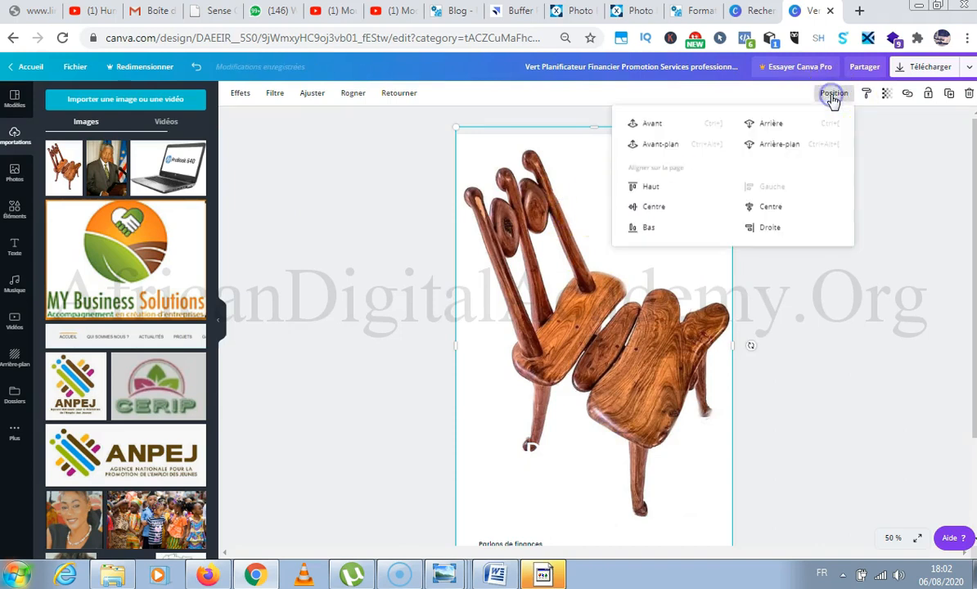
click(773, 125)
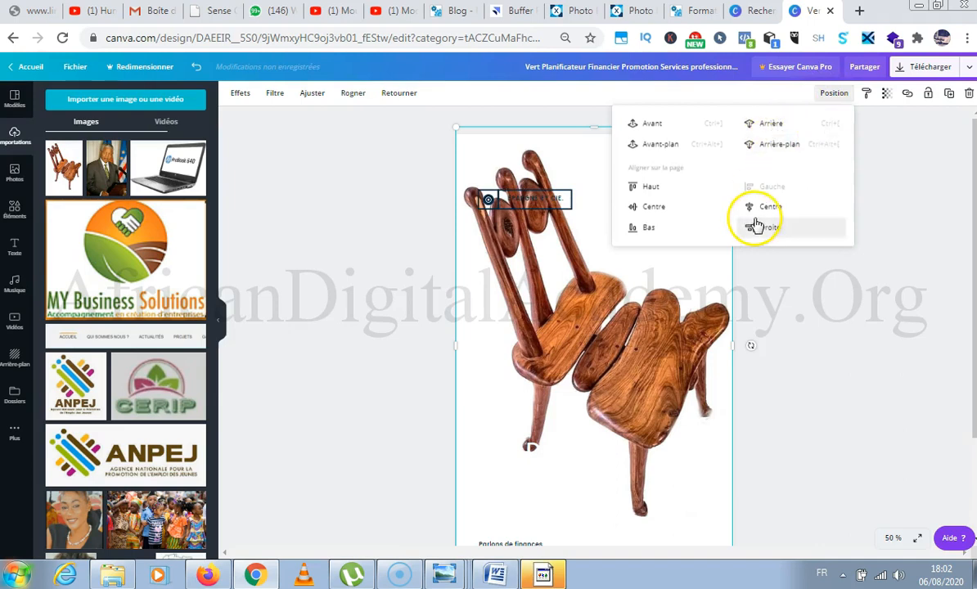
click(762, 127)
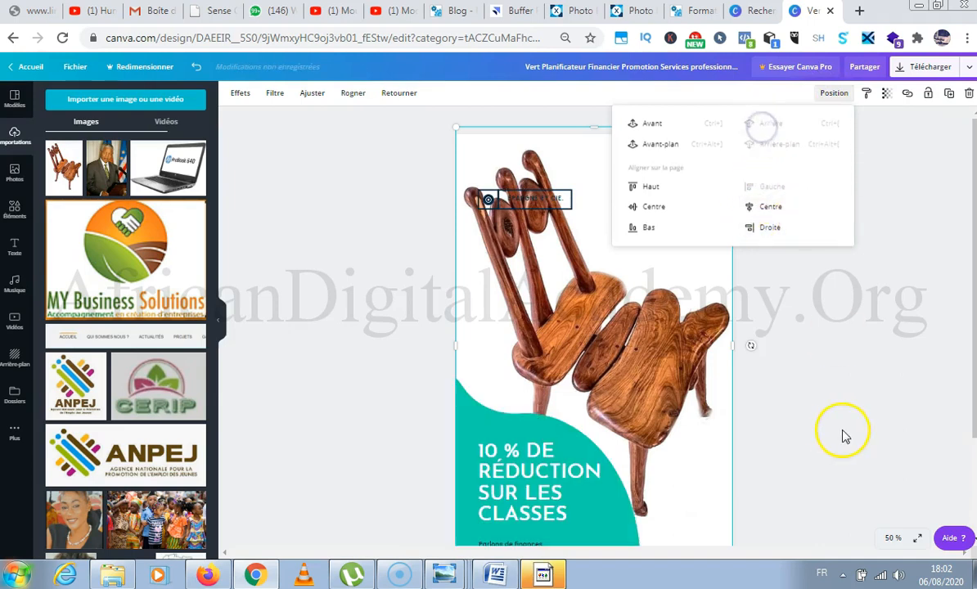
scroll(856, 329, down, 3)
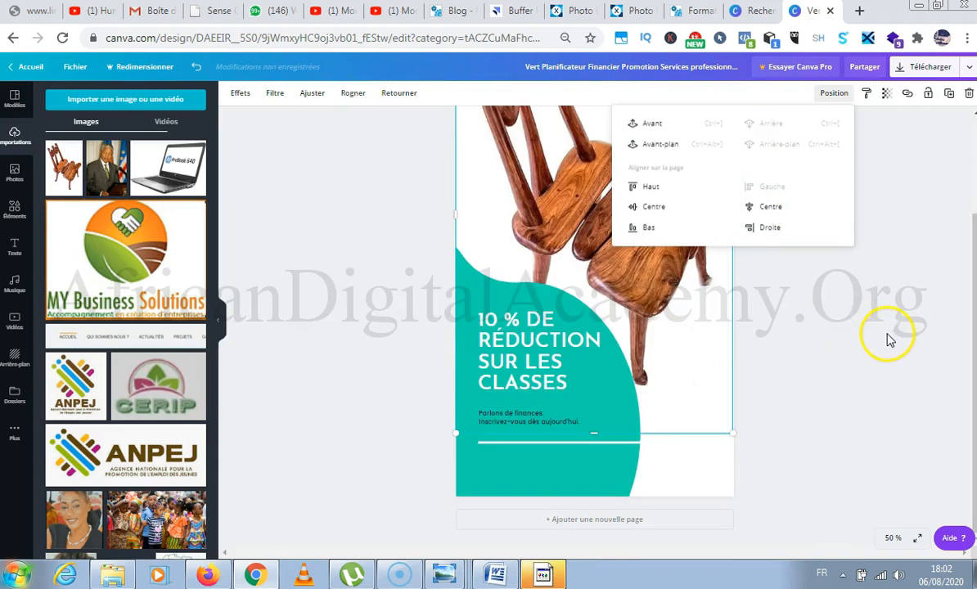
click(708, 464)
Move the "ÉPARGNE ET CIE." logo group off the chair into the page's upper right corner.
scroll(811, 214, up, 2)
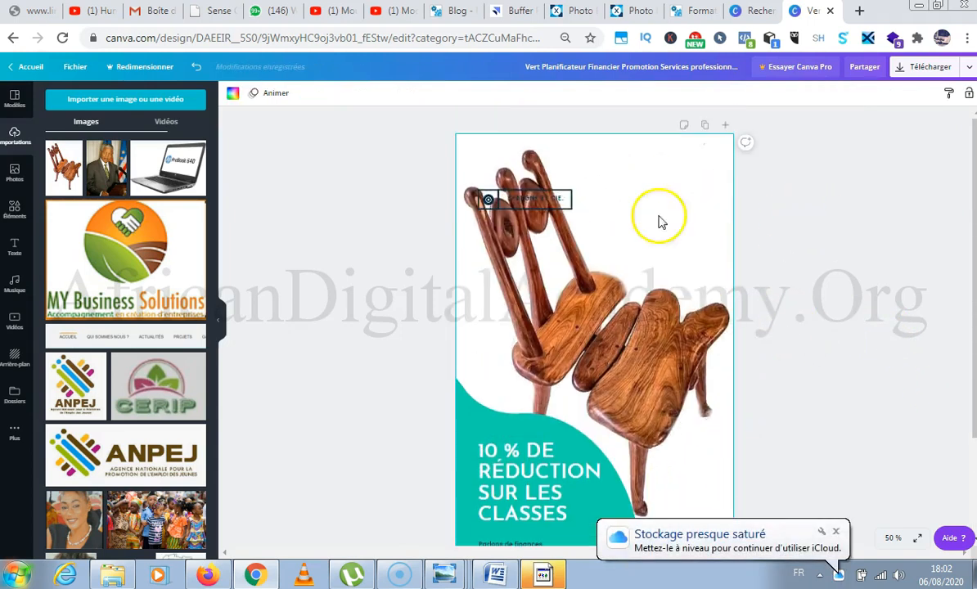
scroll(503, 216, up, 1)
drag(484, 202, 641, 161)
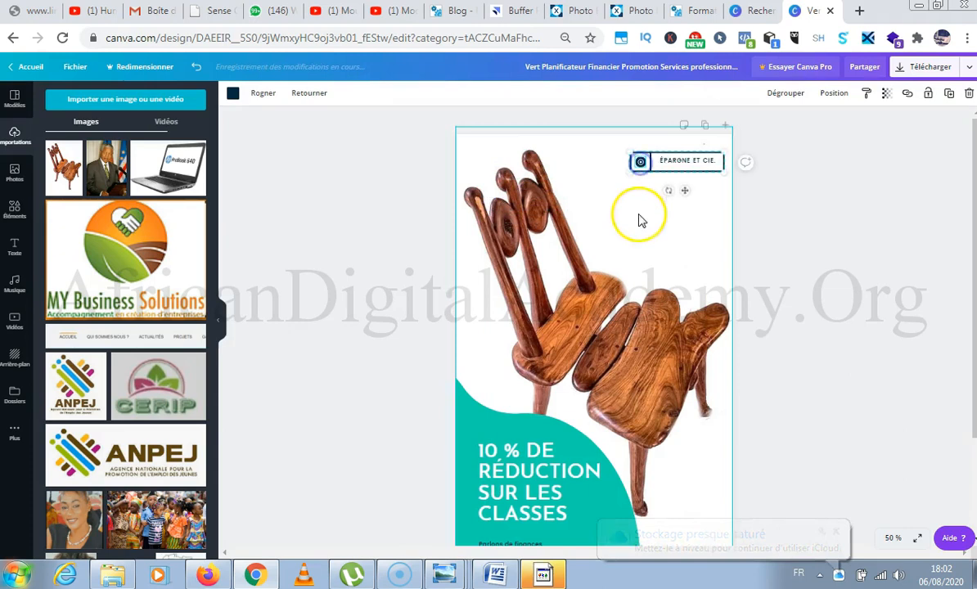
Replace the logo text "ÉPARGNE ET CIE." with text beginning "MADE".
click(692, 166)
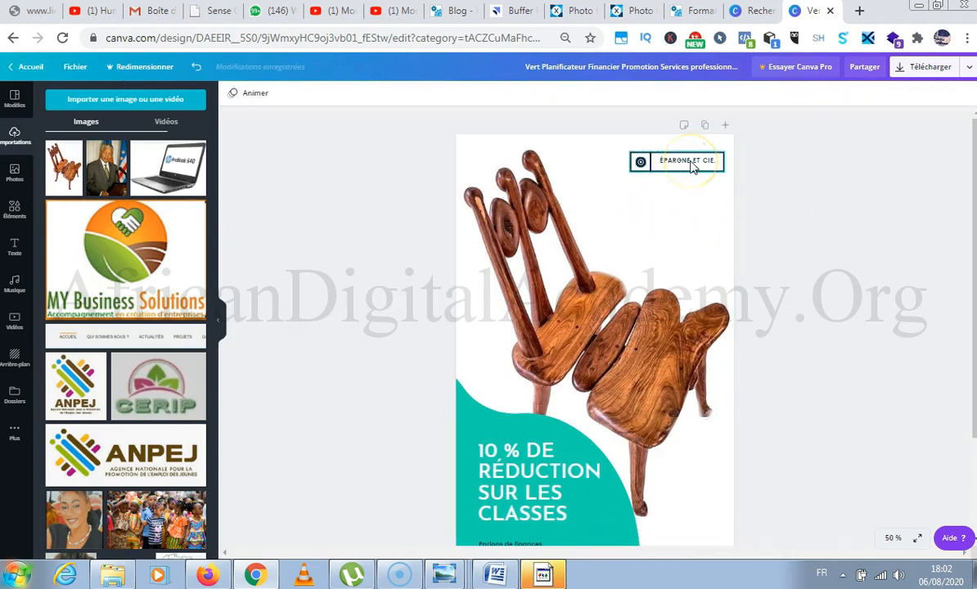
click(691, 163)
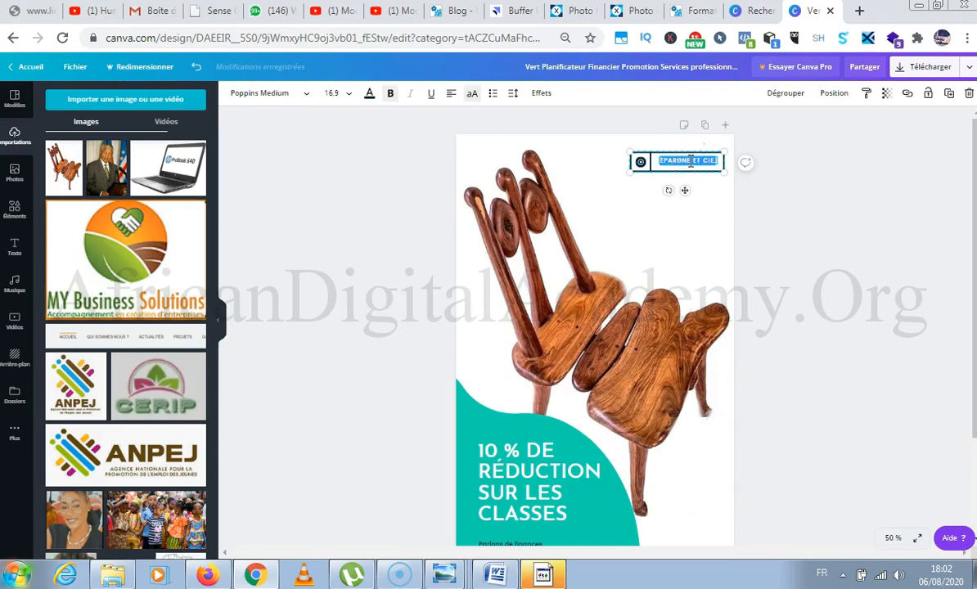
text(MADE)
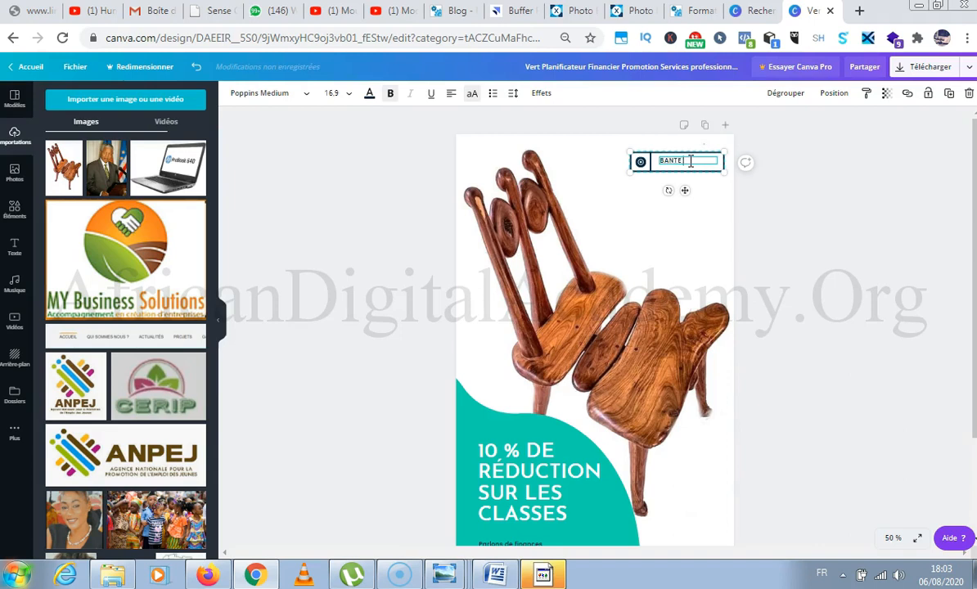
Replace the word "CLASSES" in the headline on the green shape with "CHAISES".
click(678, 236)
scroll(671, 159, down, 3)
scroll(676, 164, up, 3)
scroll(672, 166, down, 3)
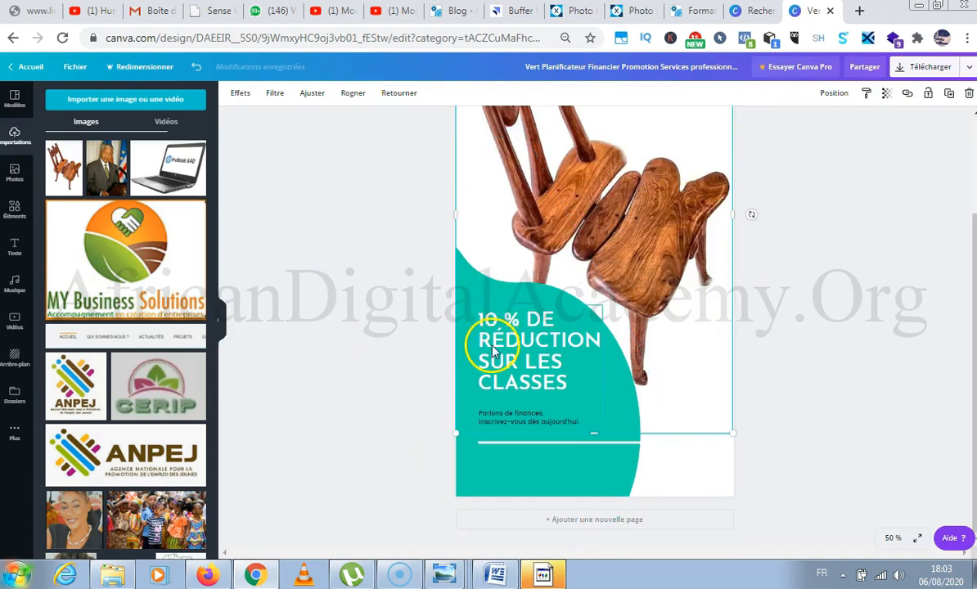
click(551, 383)
triple_click(551, 383)
click(572, 382)
drag(579, 382, 482, 382)
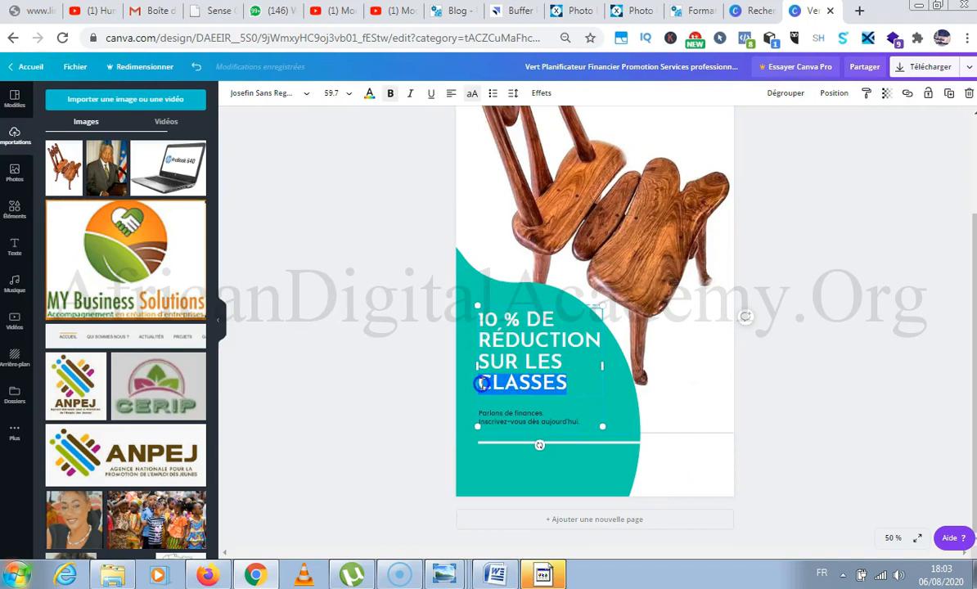
text(CHAI)
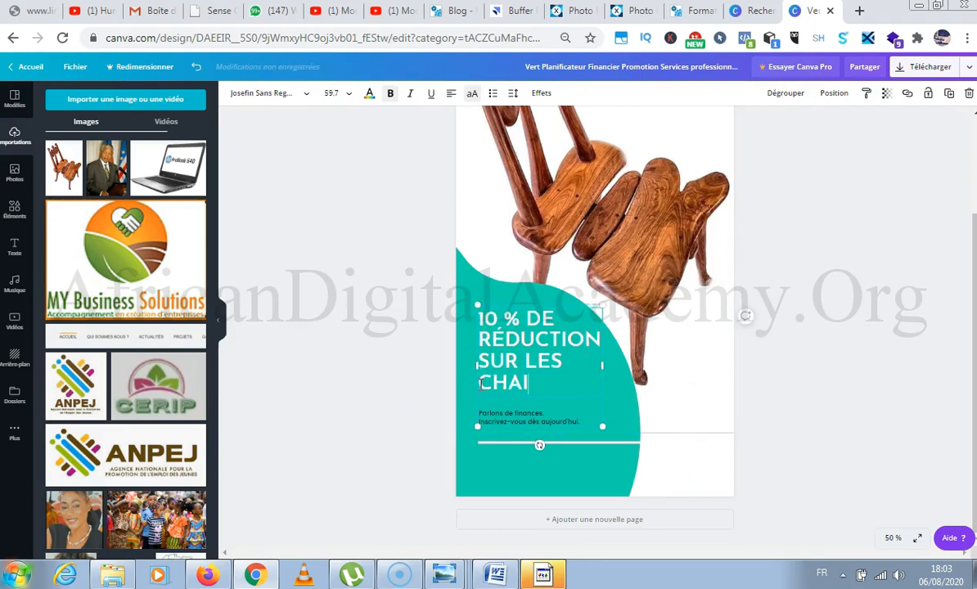
Replace the small text under the headline with "Consommons qualité", "&" and "Consommons local" on three separate lines.
click(520, 424)
triple_click(526, 422)
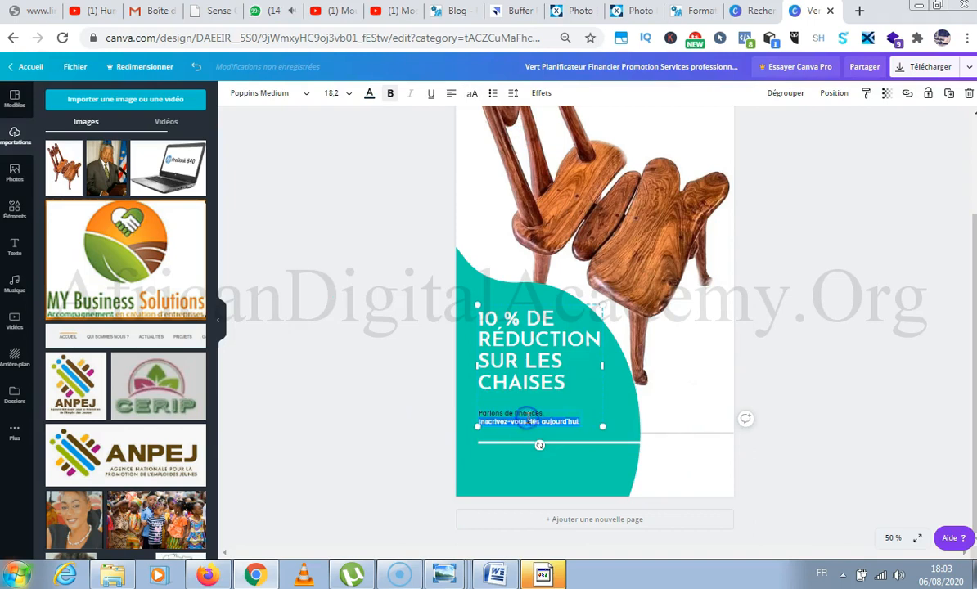
click(568, 421)
drag(558, 420, 479, 411)
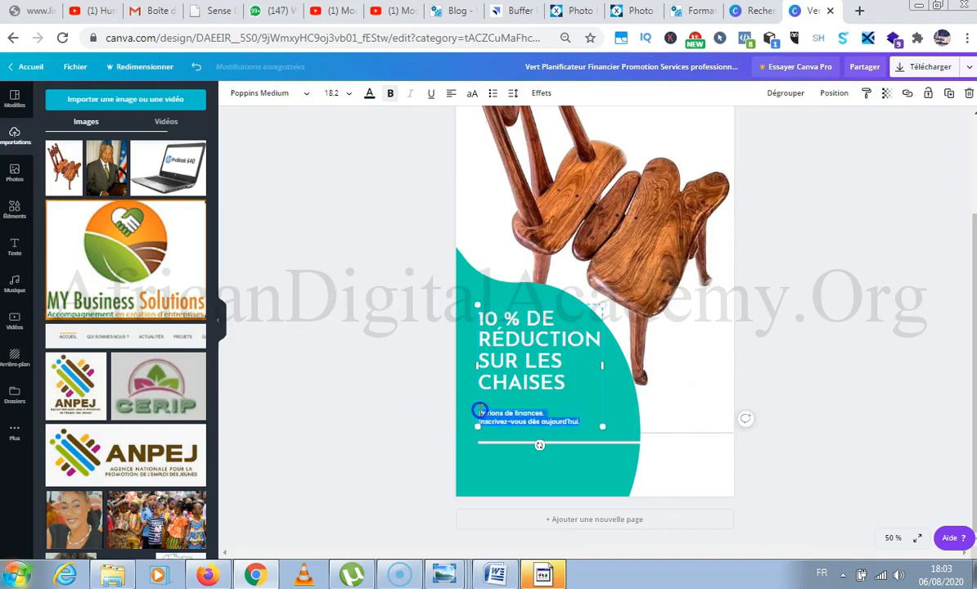
key(BackSpace)
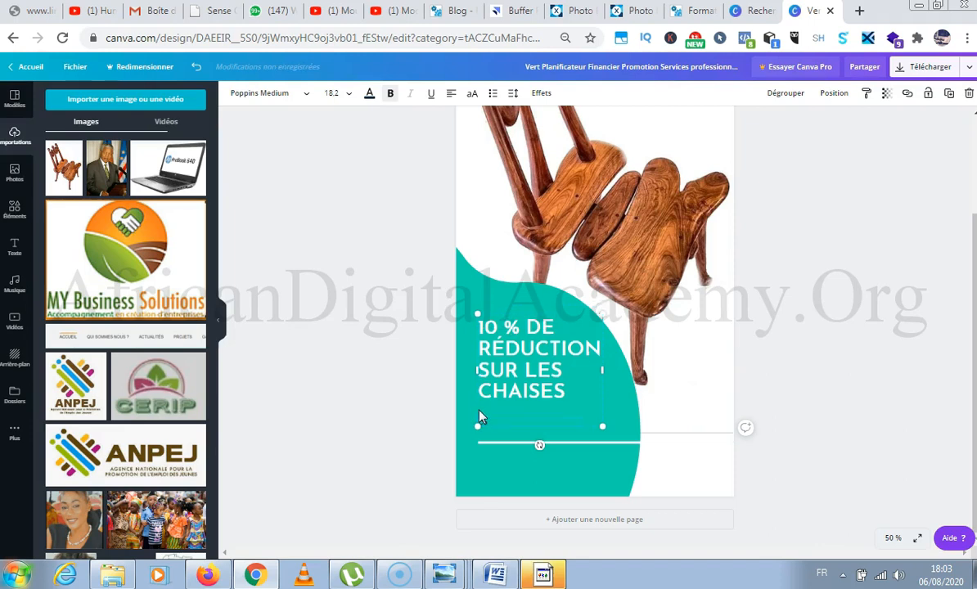
text(Consommons qualité)
key(Return)
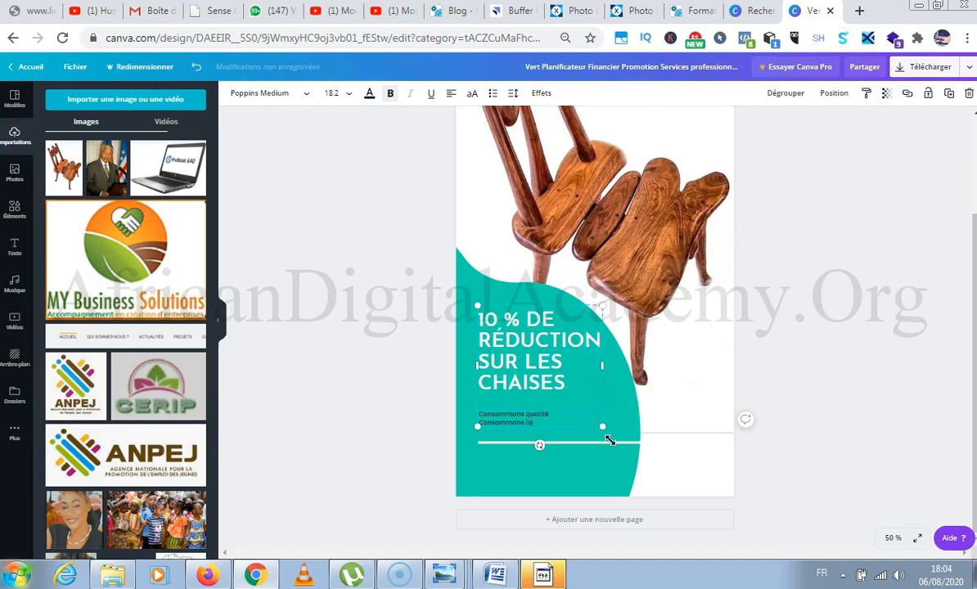
click(562, 410)
key(Return)
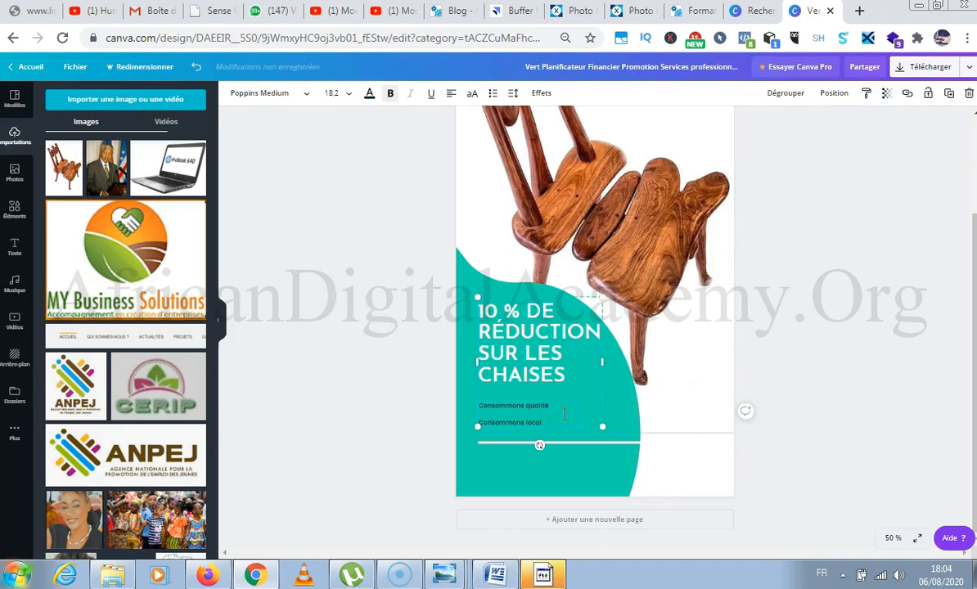
click(481, 414)
click(407, 338)
scroll(589, 299, up, 3)
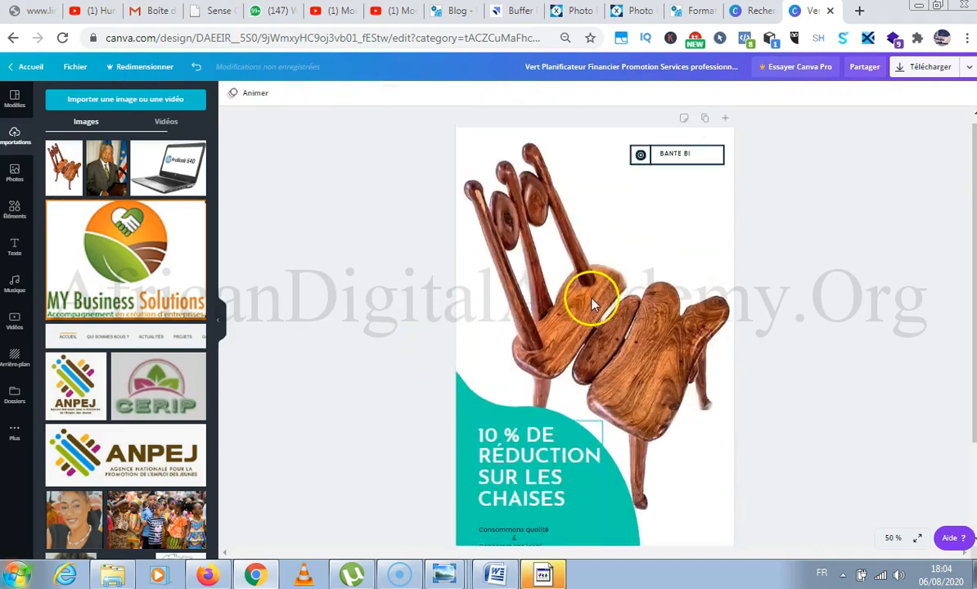
Change the fill colour of the green shape behind the headline to the default palette's orange.
scroll(595, 303, down, 3)
click(622, 400)
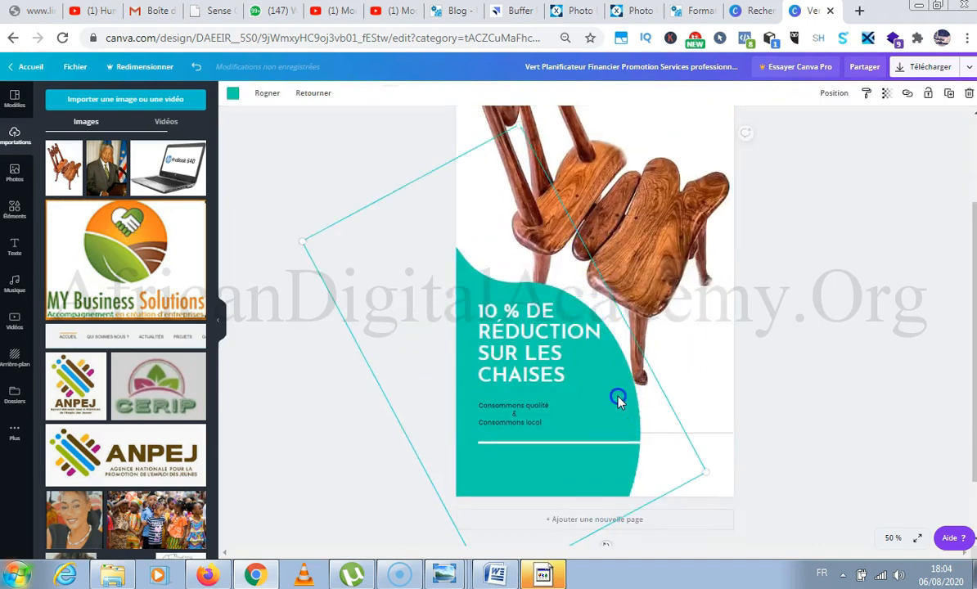
double_click(618, 397)
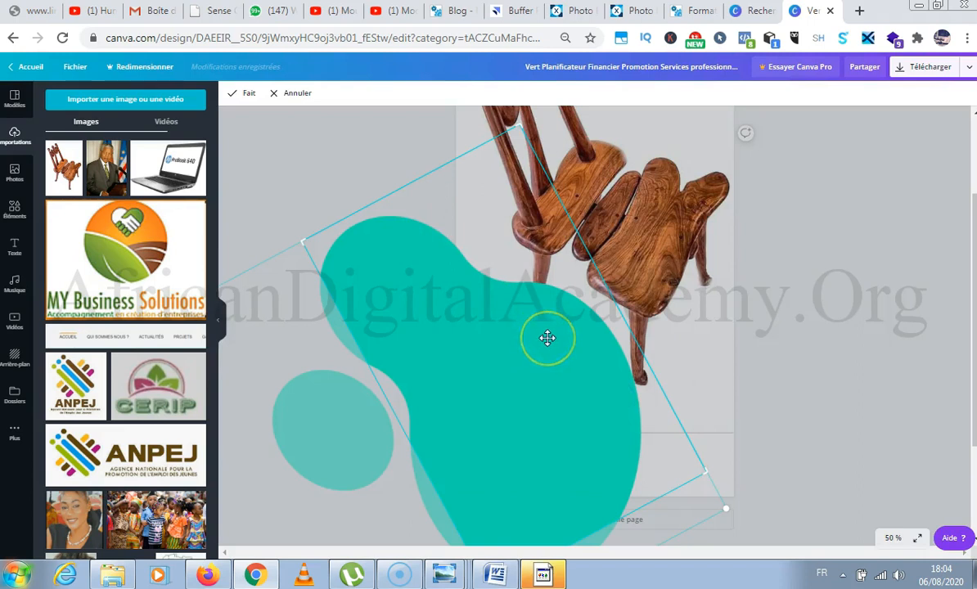
click(291, 93)
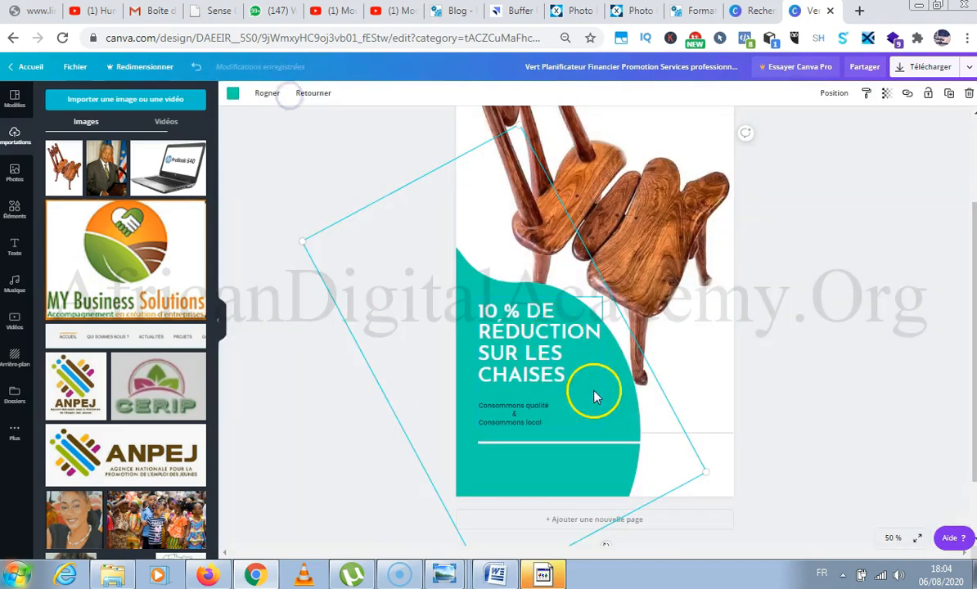
click(232, 93)
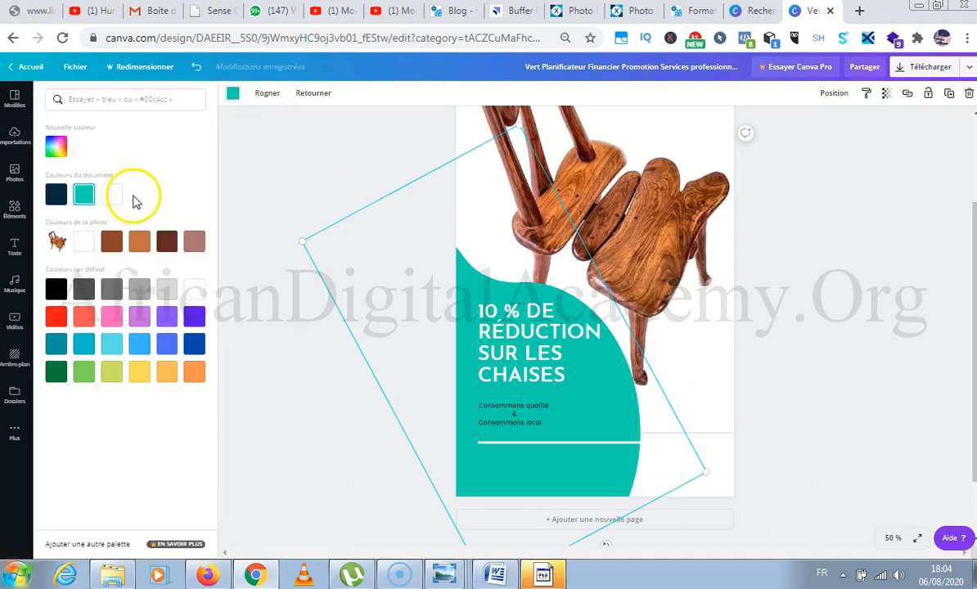
click(194, 375)
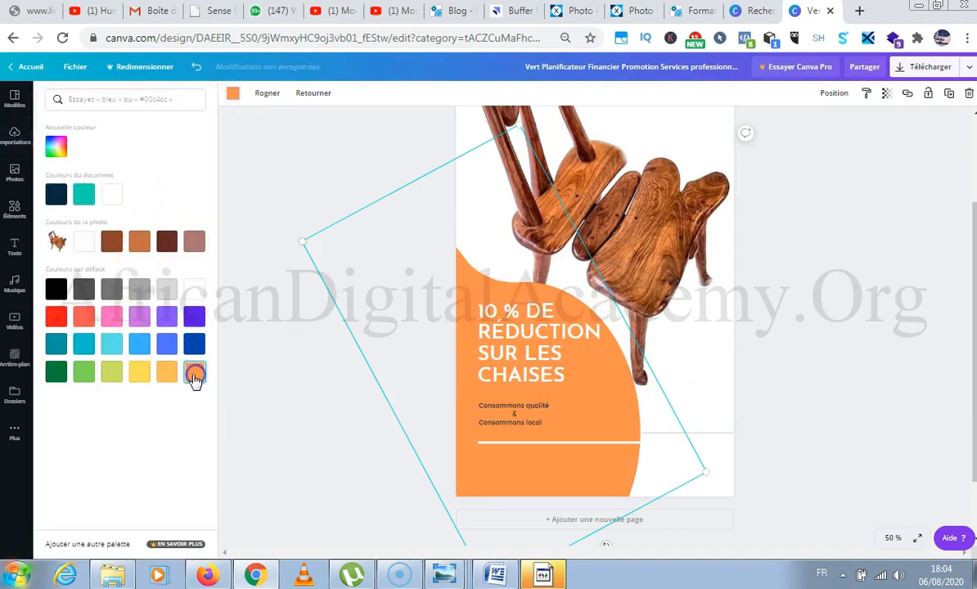
click(370, 165)
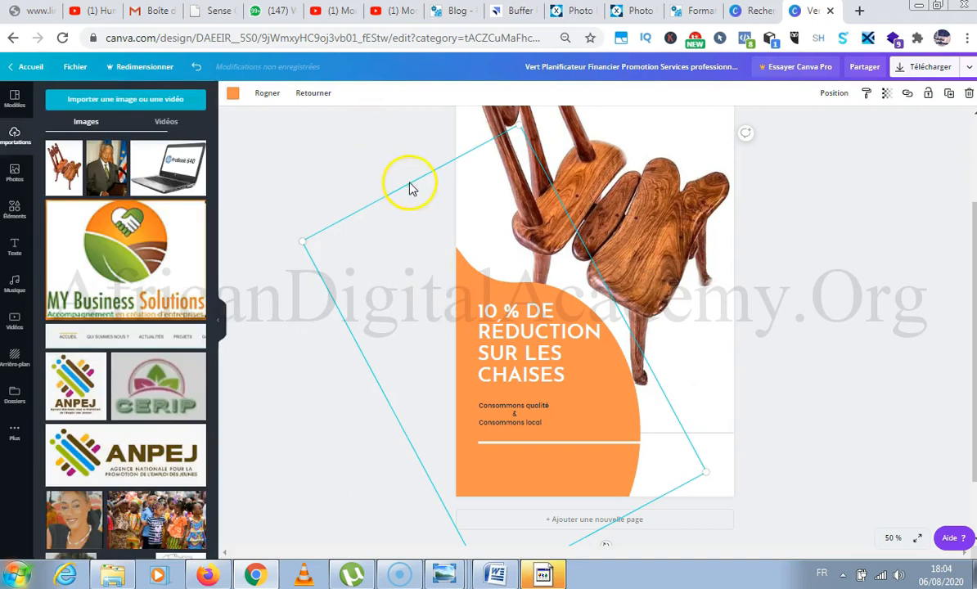
scroll(410, 187, up, 1)
click(863, 295)
scroll(866, 279, up, 1)
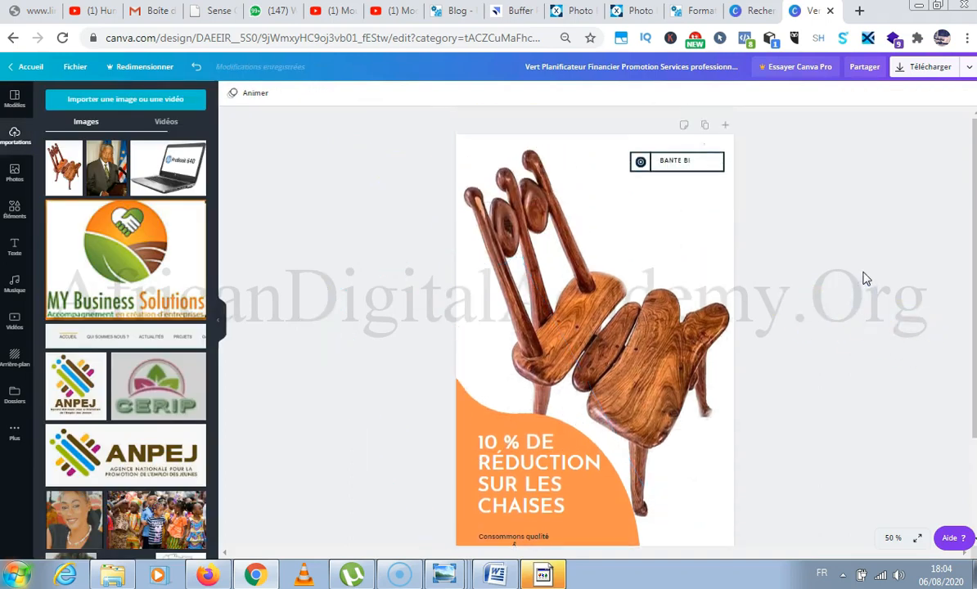
scroll(864, 263, down, 2)
scroll(864, 262, up, 2)
scroll(865, 245, down, 2)
scroll(863, 242, up, 2)
scroll(863, 242, down, 2)
Browse the ready-made text font combinations for a style suited to a price.
click(15, 246)
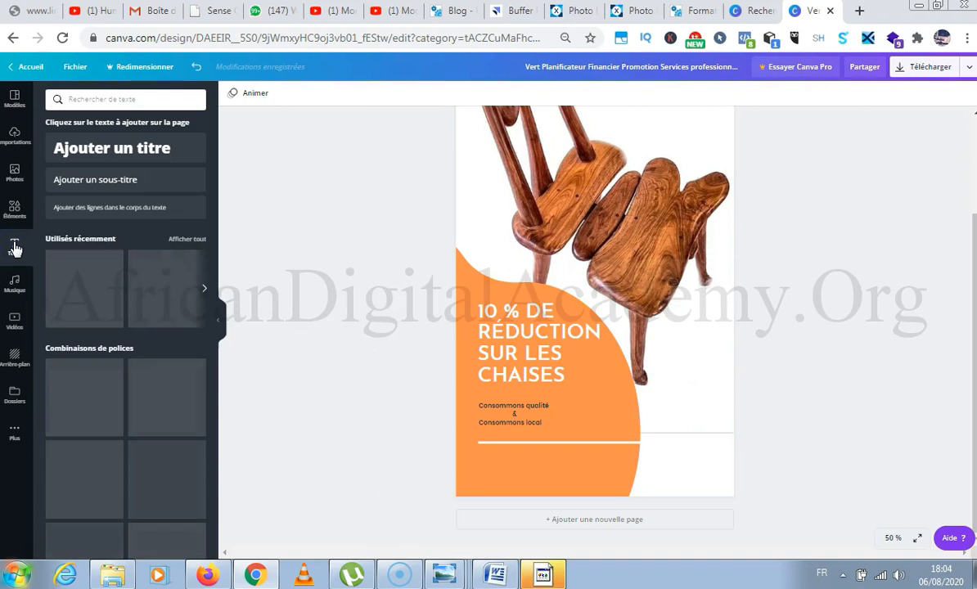
scroll(102, 256, down, 1)
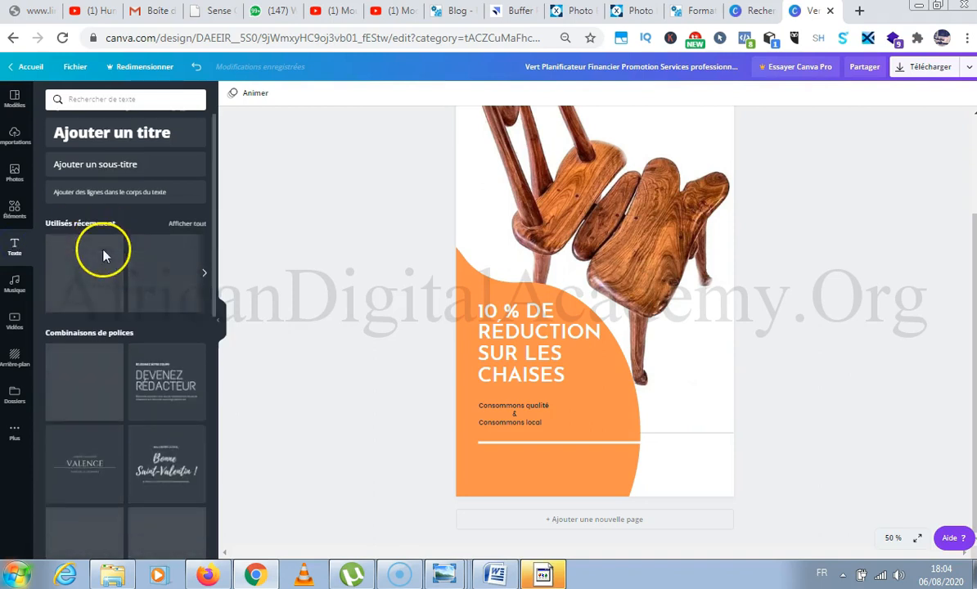
scroll(102, 256, down, 5)
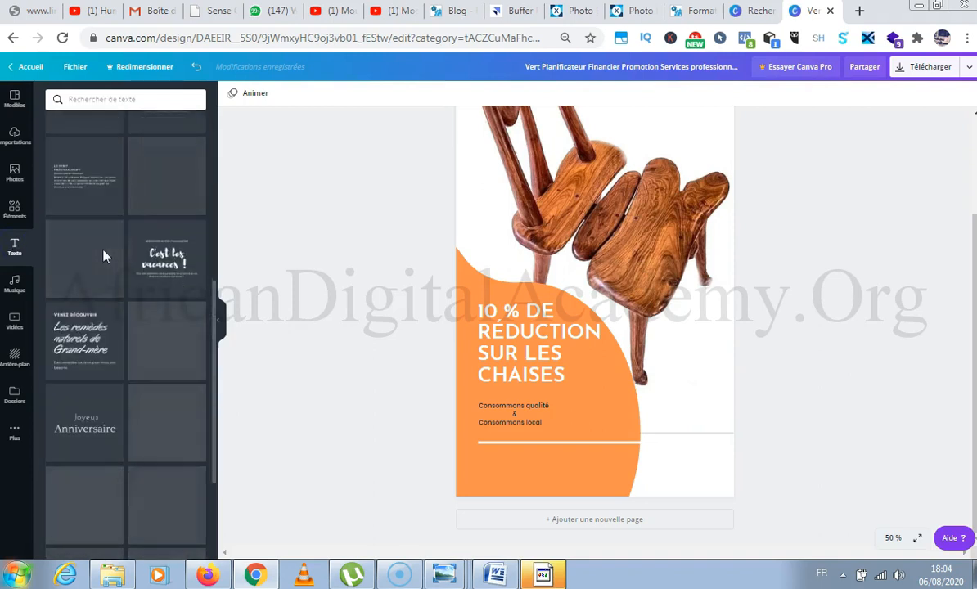
scroll(103, 255, down, 4)
scroll(103, 255, up, 5)
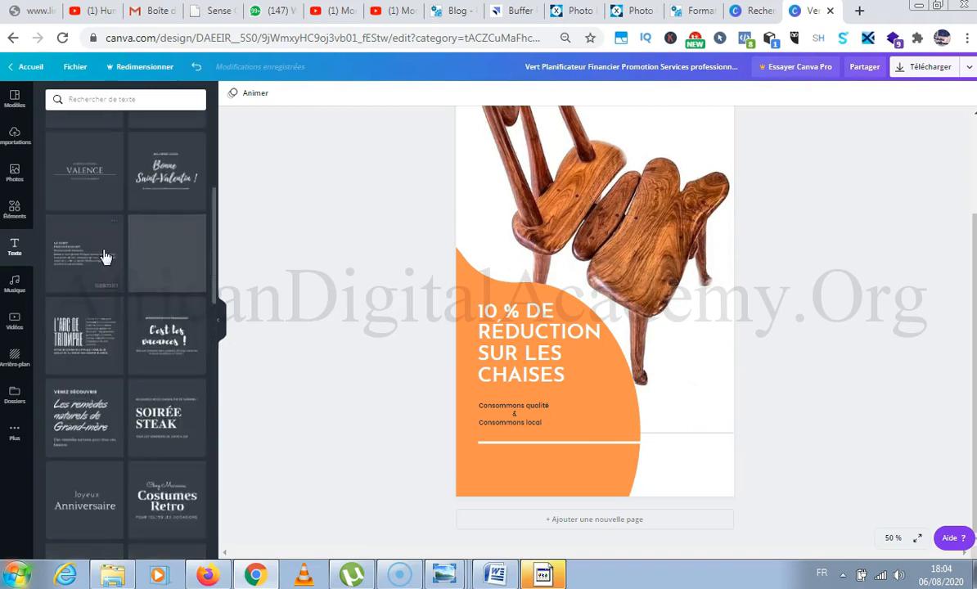
scroll(104, 257, up, 4)
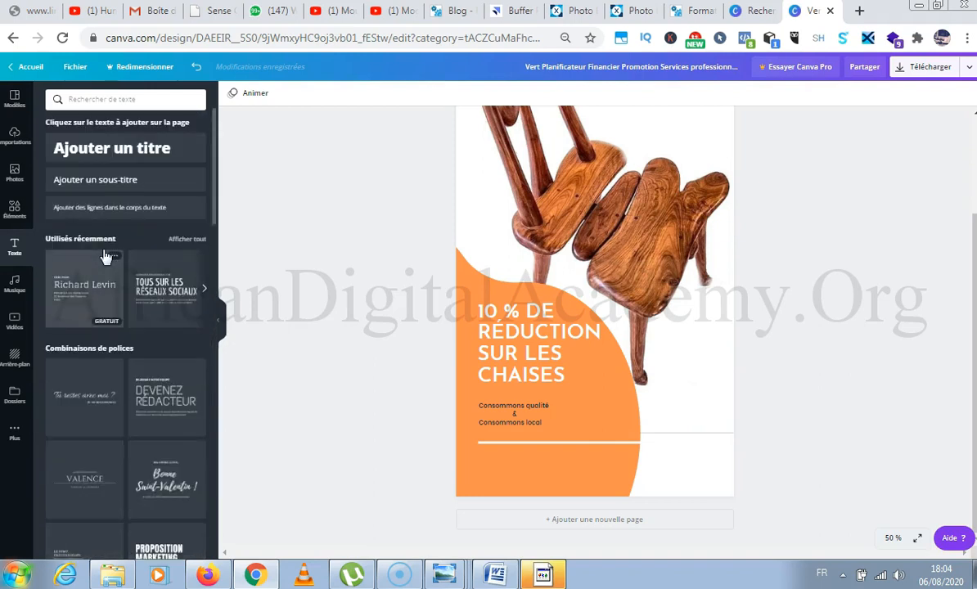
scroll(105, 257, down, 8)
scroll(106, 257, up, 3)
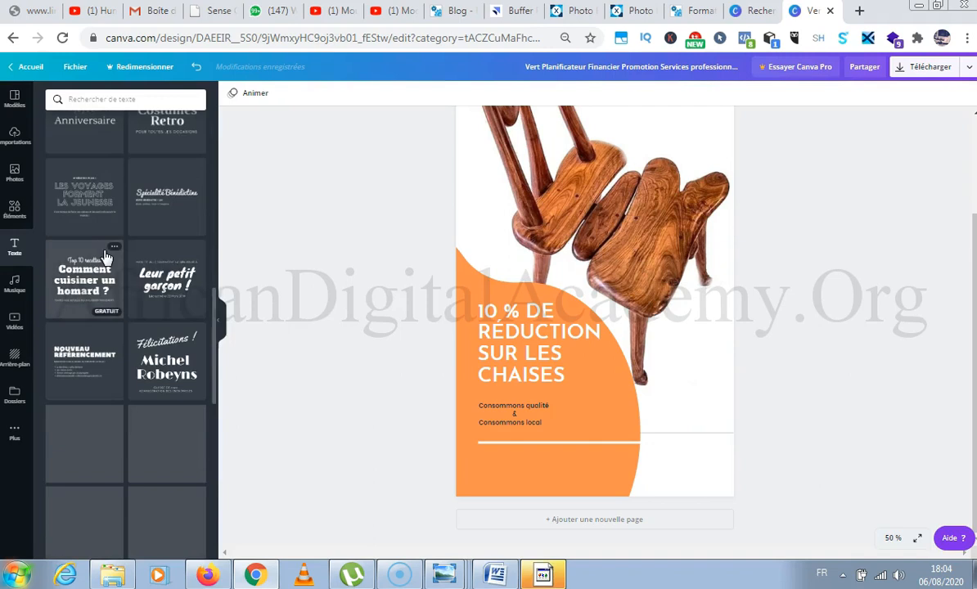
scroll(118, 264, down, 6)
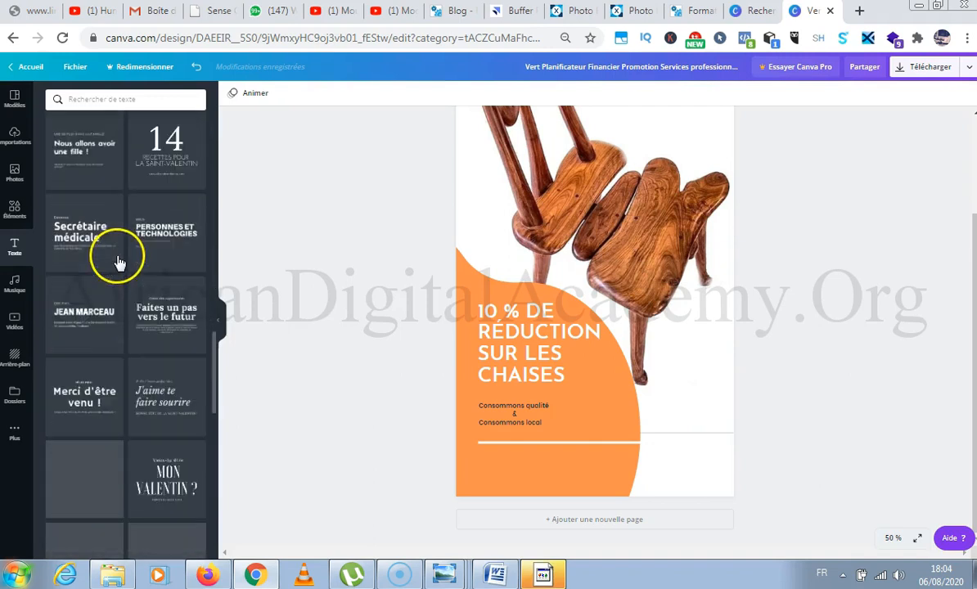
scroll(118, 262, down, 12)
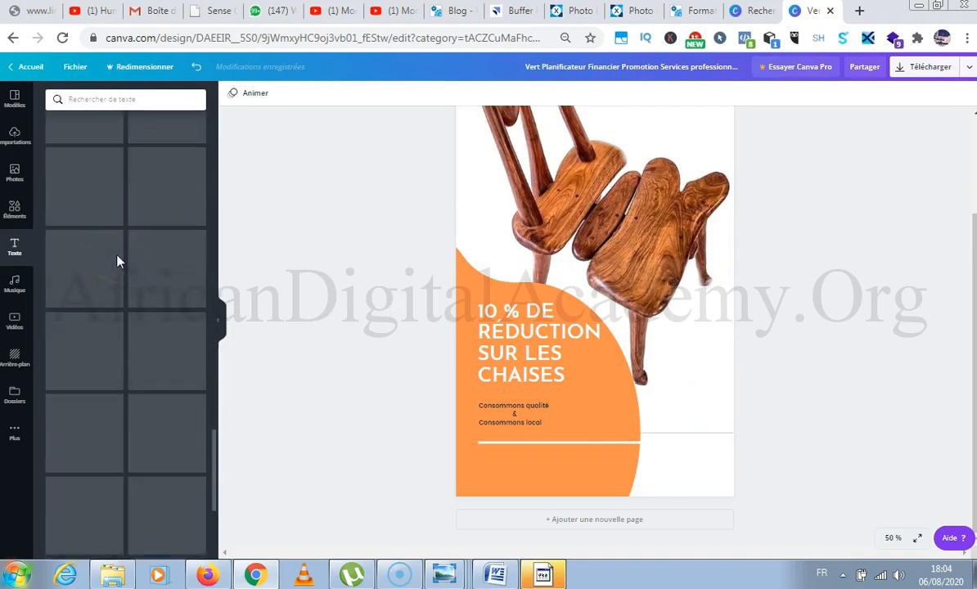
scroll(117, 262, up, 5)
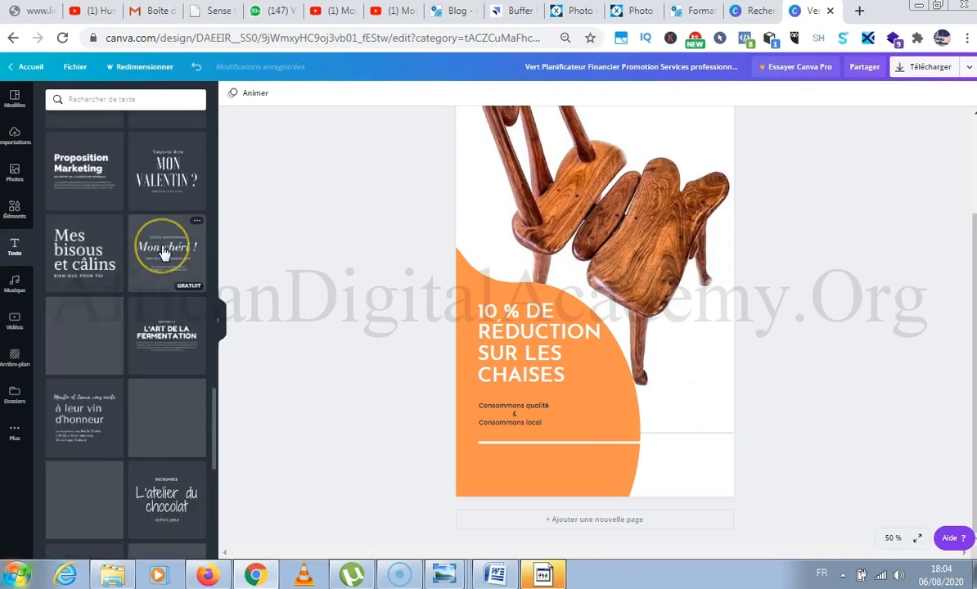
scroll(164, 253, down, 7)
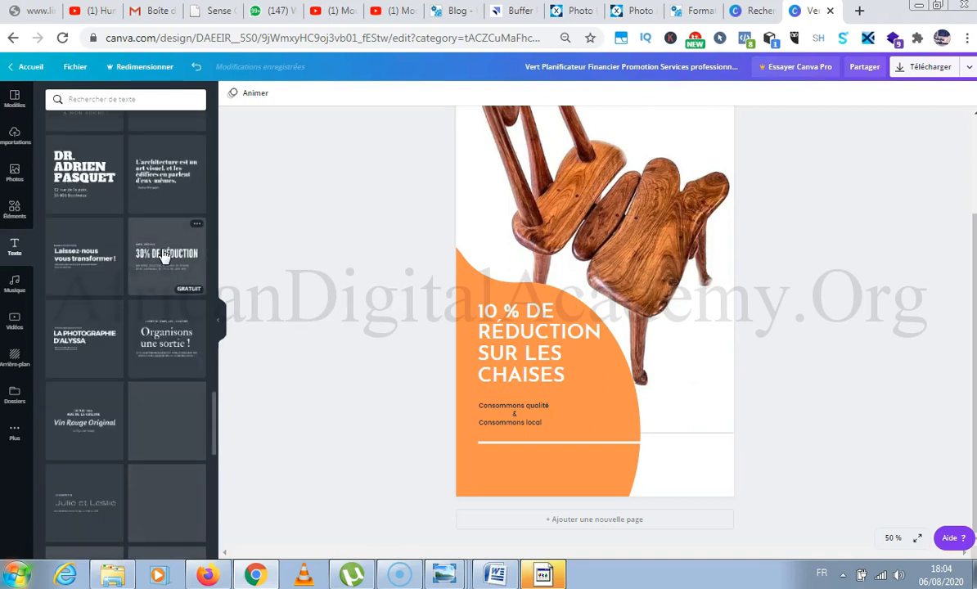
scroll(162, 256, up, 5)
scroll(162, 256, up, 5)
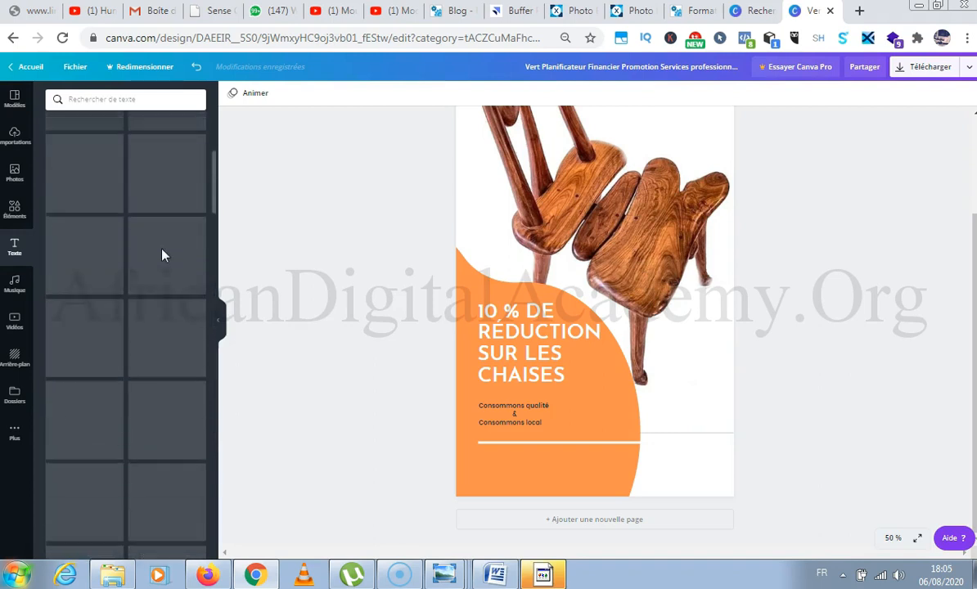
Search the text combinations for "prix" and place a single "30% DE RÉDUCTION" combination at the lower right of the page.
click(115, 100)
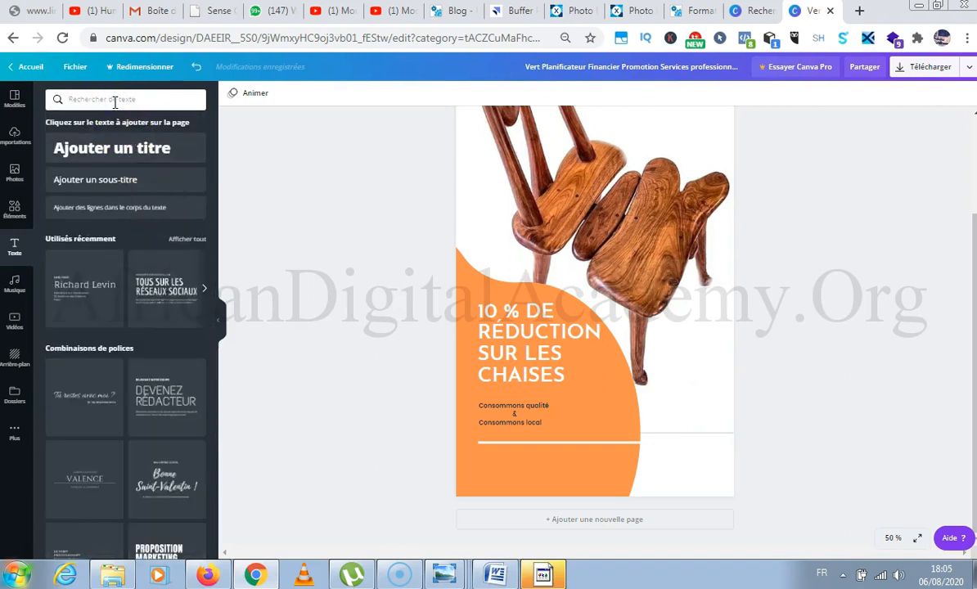
text(prix)
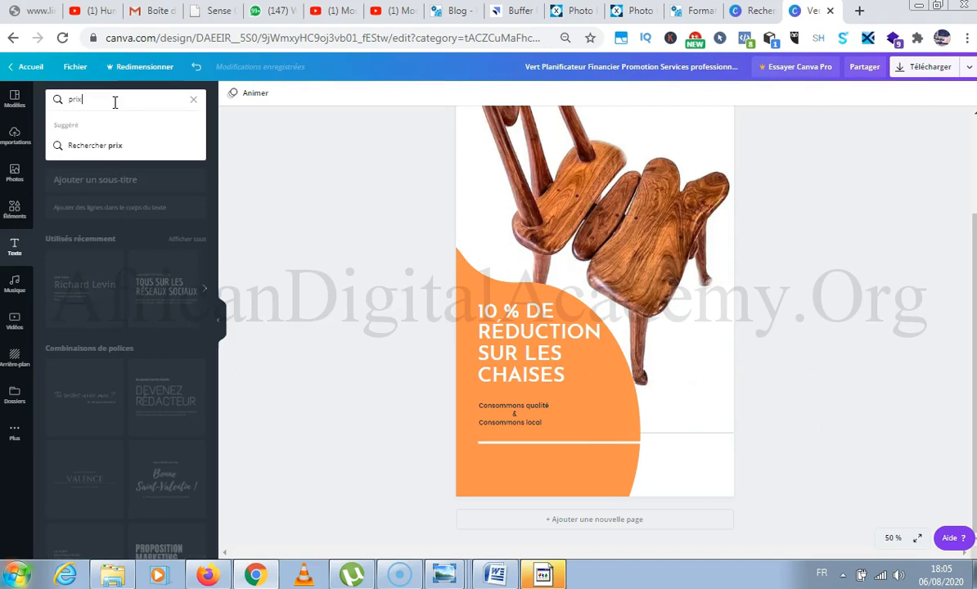
click(114, 147)
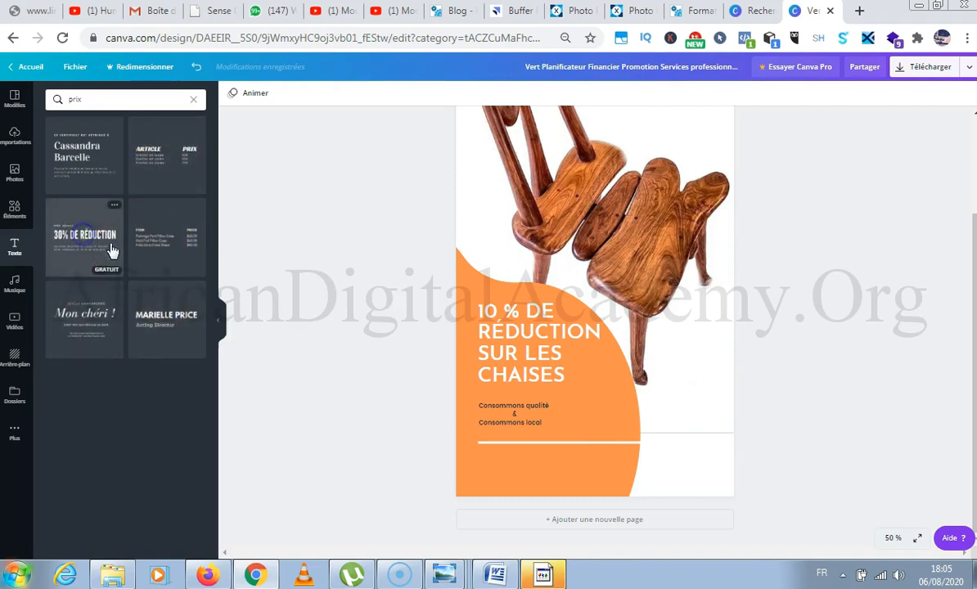
drag(65, 255, 600, 402)
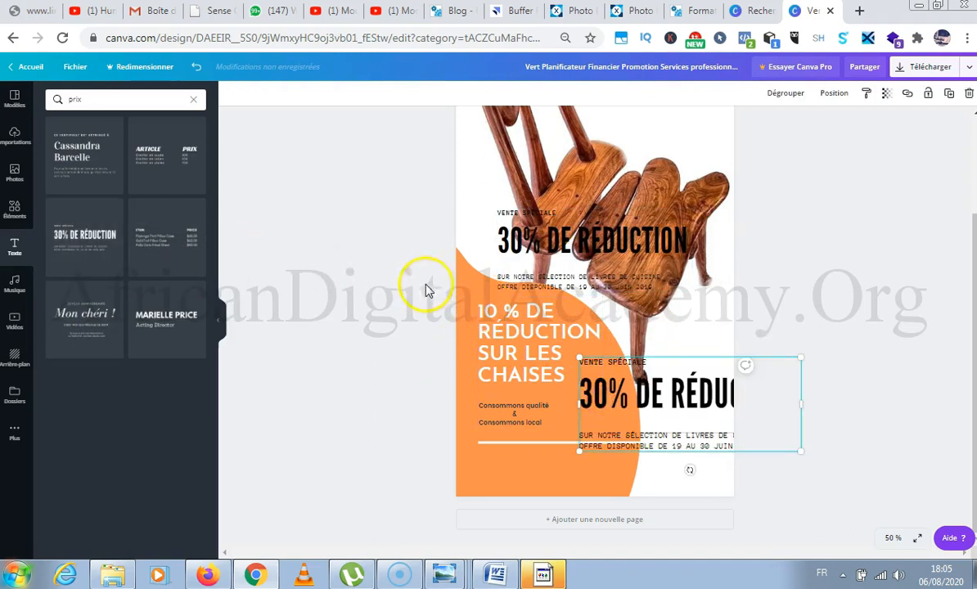
key(Delete)
drag(588, 242, 649, 425)
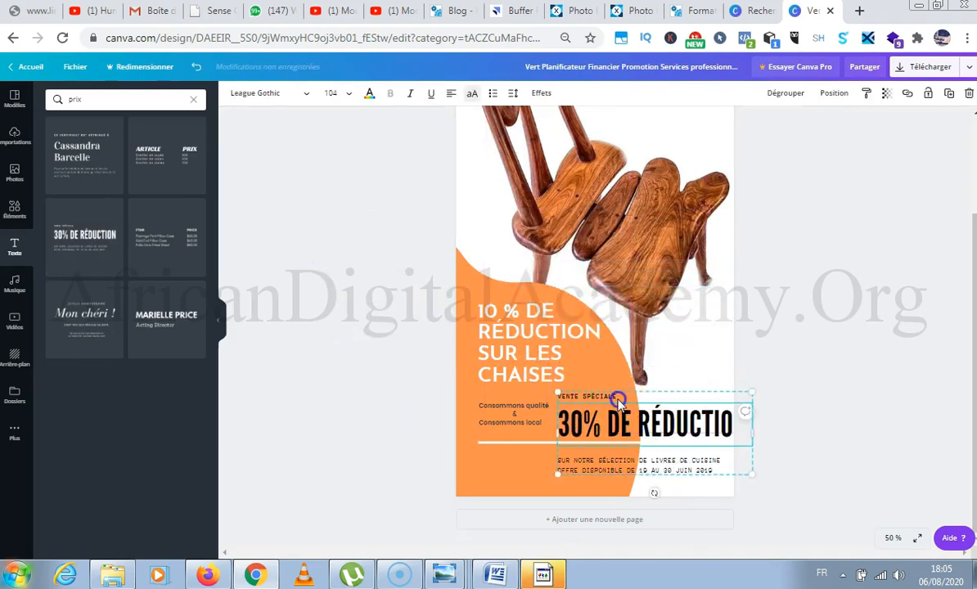
Clear the small text above and below "30% DE RÉDUCTION", and shrink the group onto the orange shape under the white line.
double_click(619, 397)
key(BackSpace)
triple_click(636, 461)
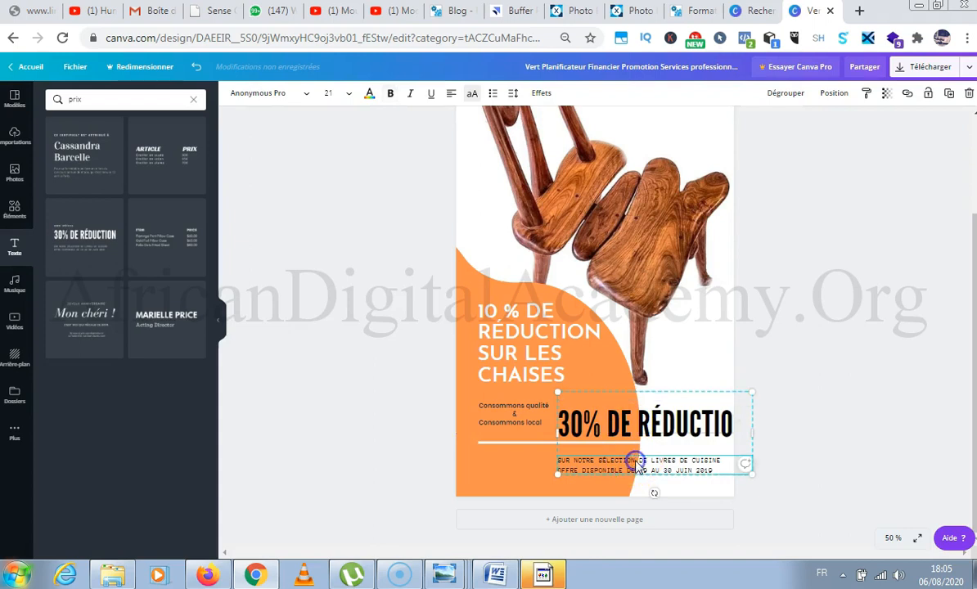
key(BackSpace)
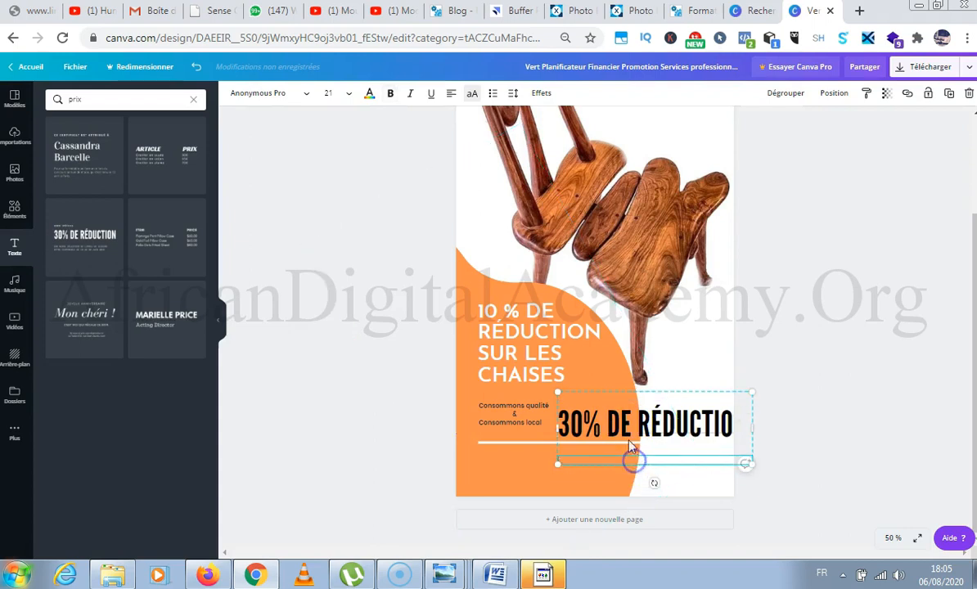
drag(558, 393, 496, 458)
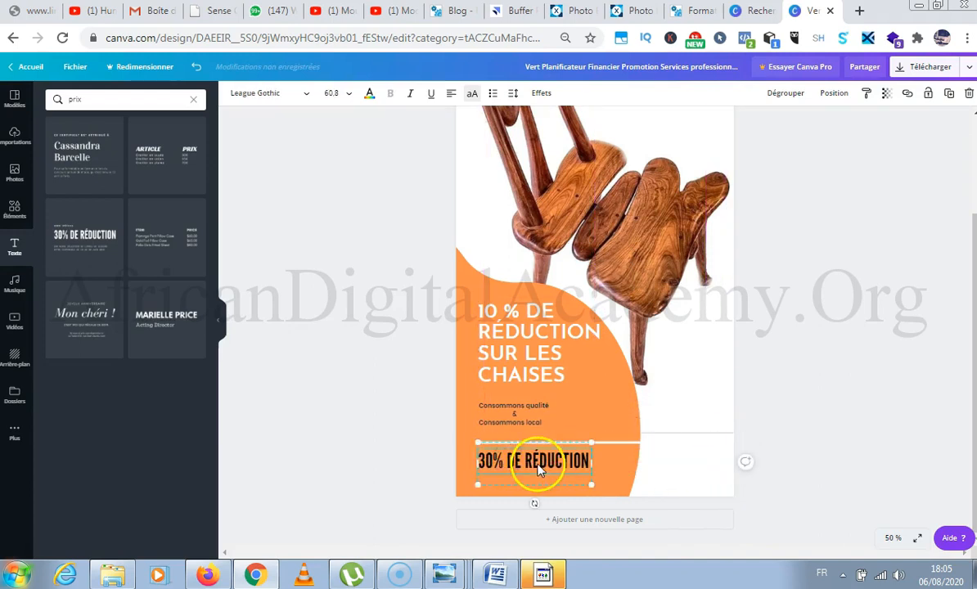
Replace "30% DE RÉDUCTION" with "25 000 FRANCS CFA" and widen its text box so the price fits on one line.
double_click(538, 466)
text(25)
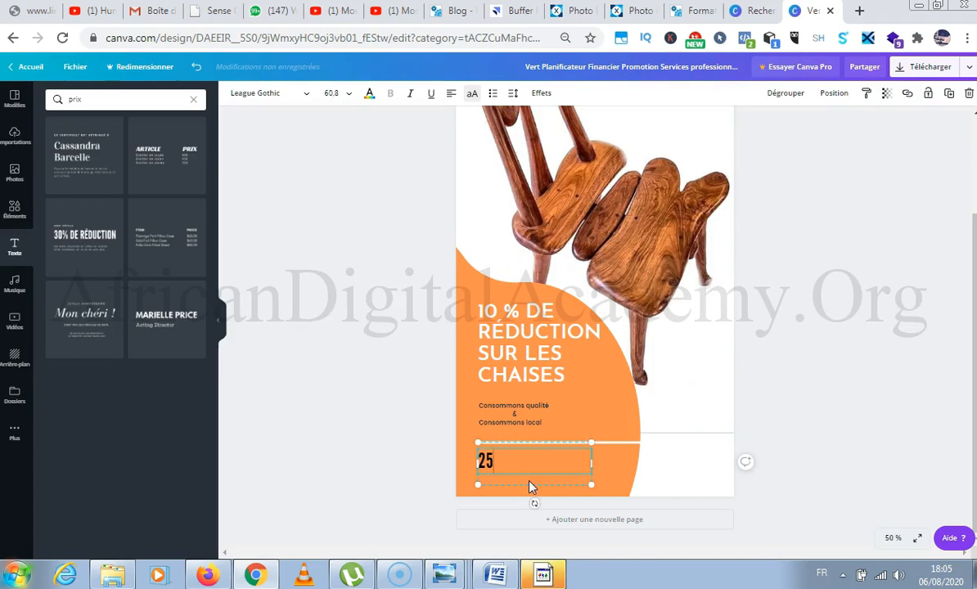
text( 000 FRANCS)
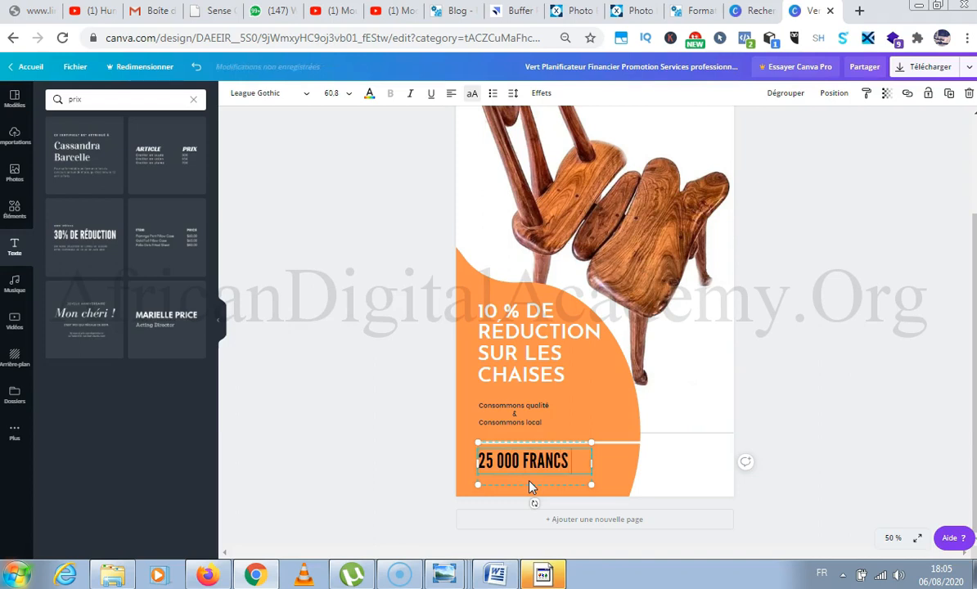
text( CFA)
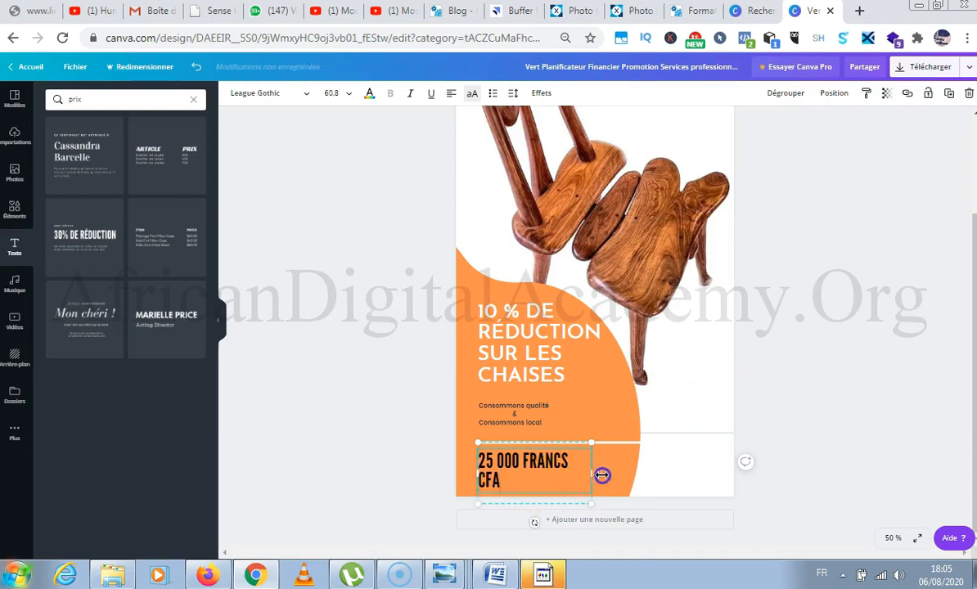
drag(591, 473, 614, 474)
click(582, 414)
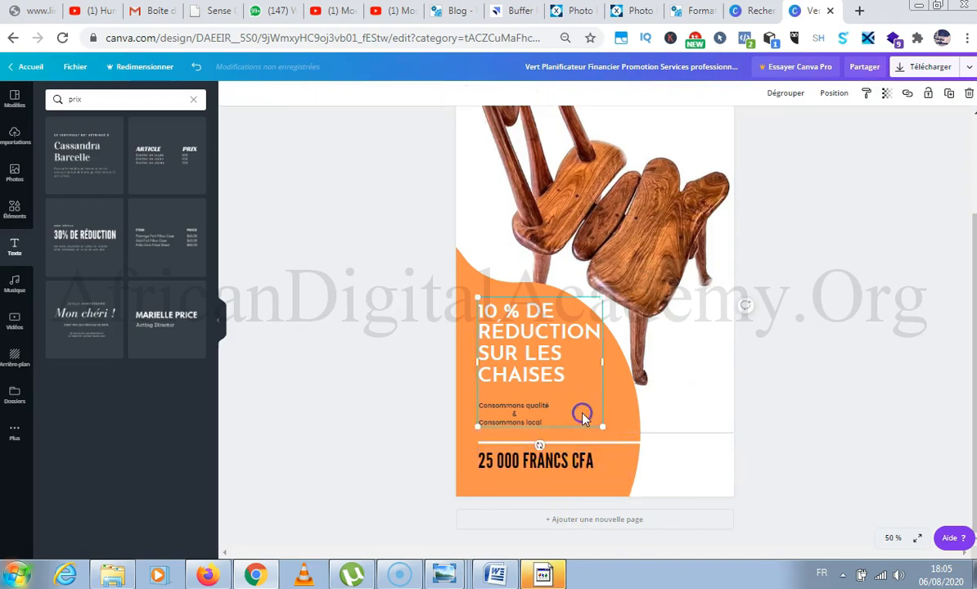
click(573, 462)
click(325, 466)
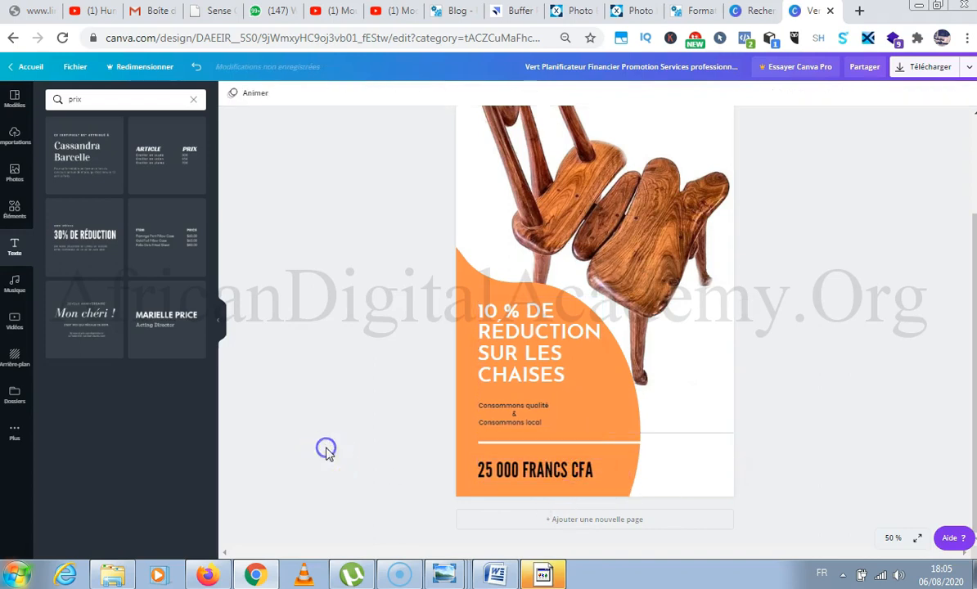
Position the price text just under the white line, aligned with the left edge of the headline.
drag(528, 466, 537, 471)
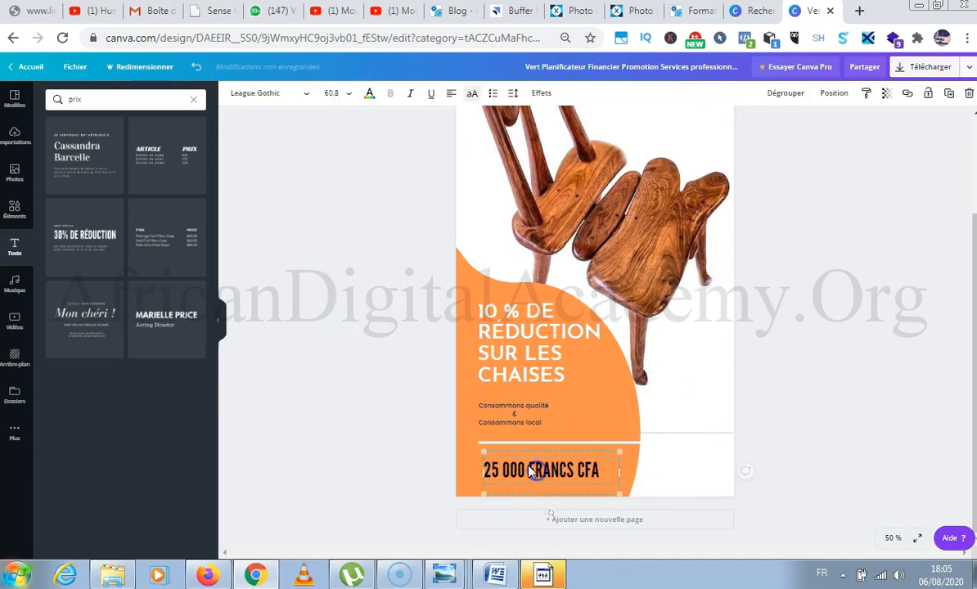
scroll(537, 471, up, 2)
scroll(543, 362, down, 3)
click(544, 471)
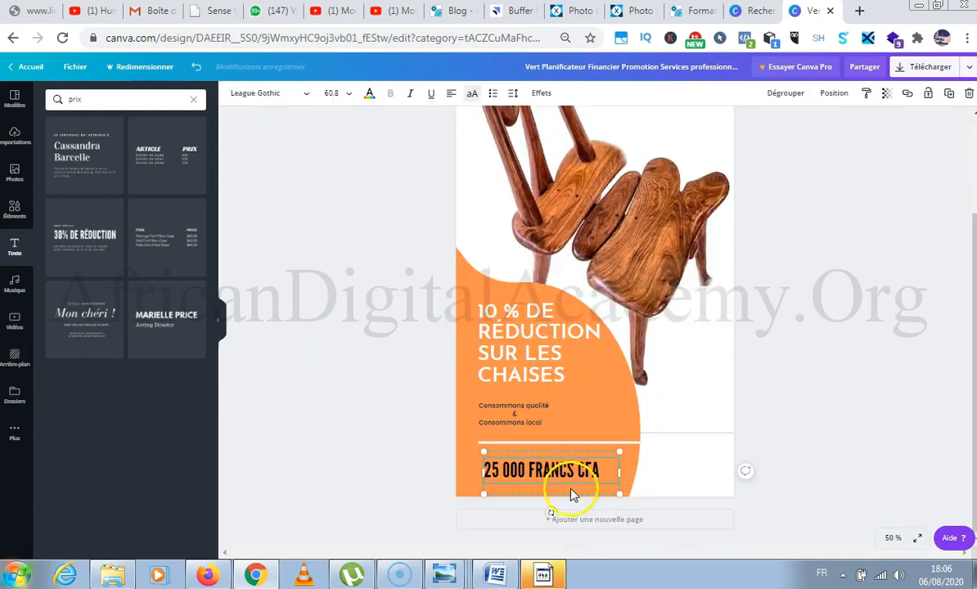
drag(544, 472, 537, 458)
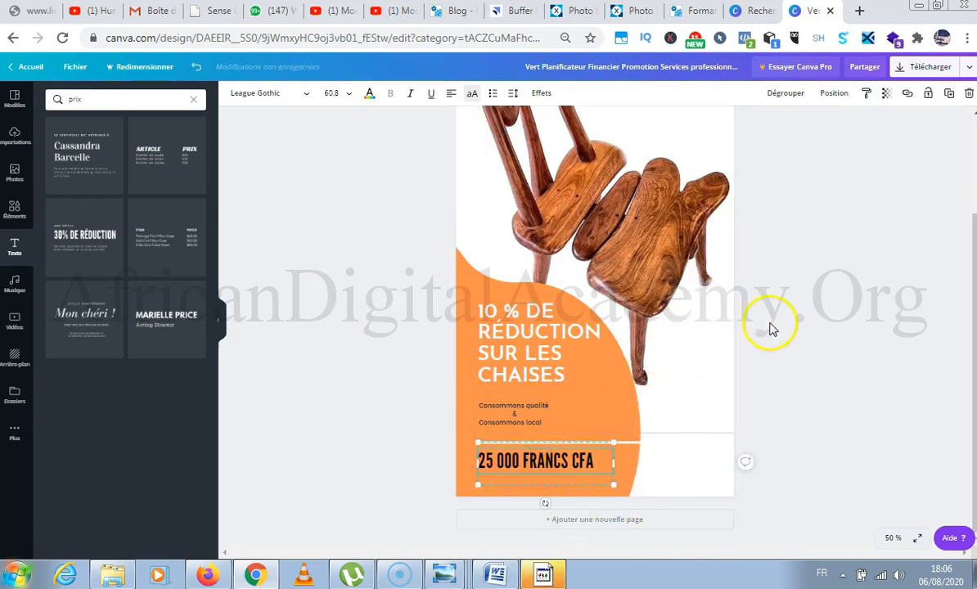
click(770, 326)
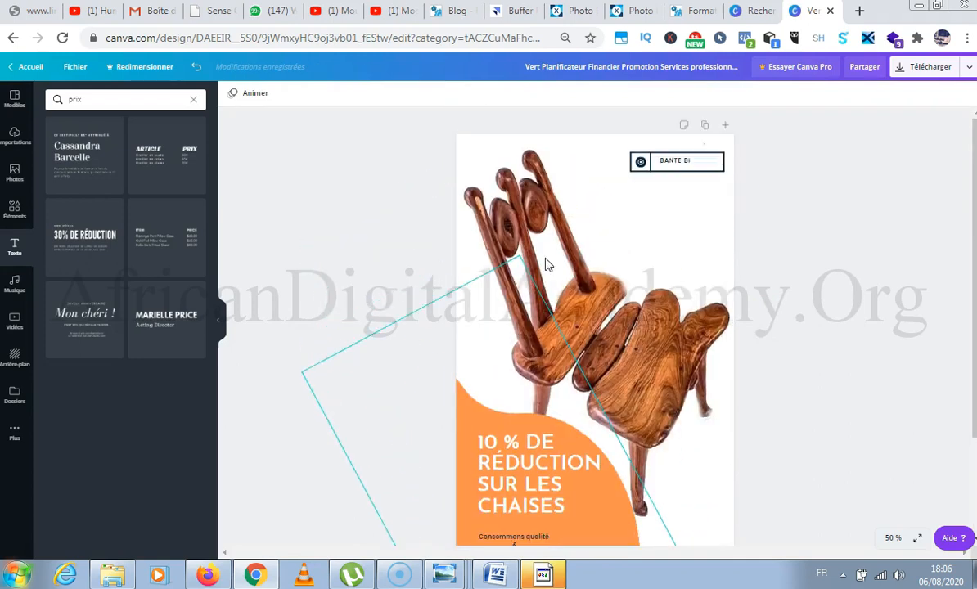
Review the whole story page, from the brand label and chair image down to the headline and price.
scroll(524, 237, down, 3)
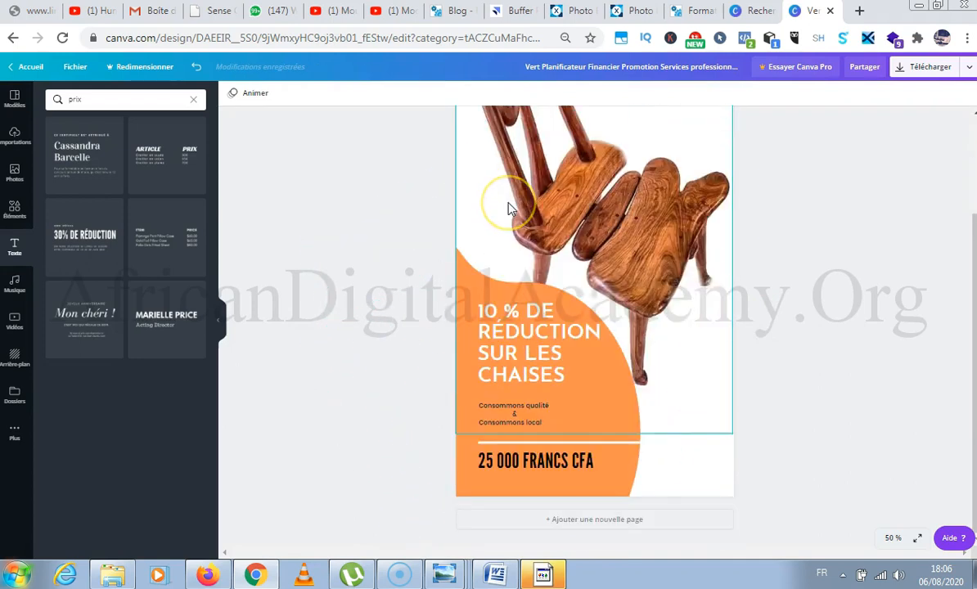
click(571, 211)
scroll(573, 219, up, 2)
scroll(572, 219, down, 2)
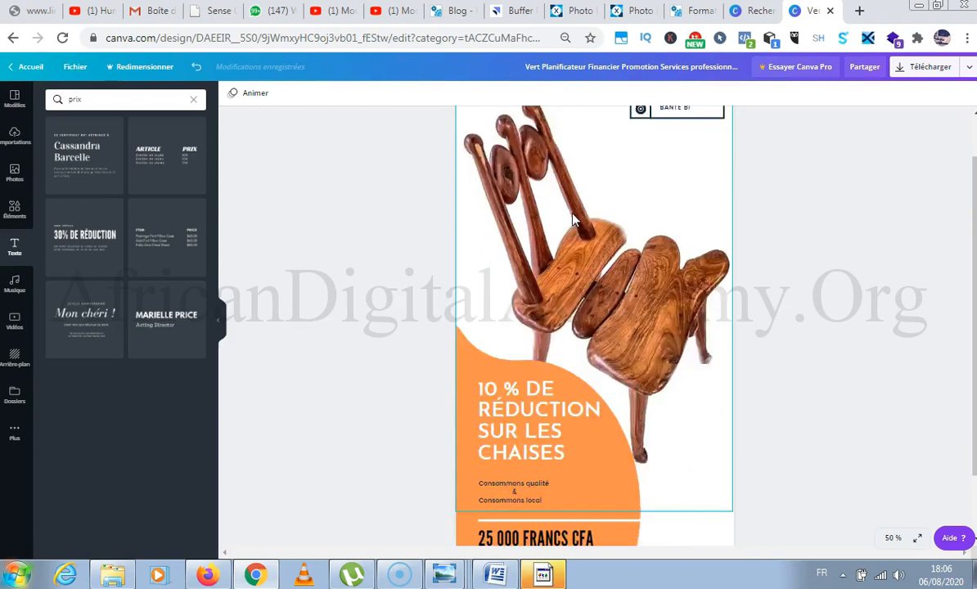
scroll(575, 219, up, 2)
scroll(573, 220, down, 2)
scroll(573, 219, up, 2)
scroll(595, 229, down, 2)
scroll(610, 174, up, 2)
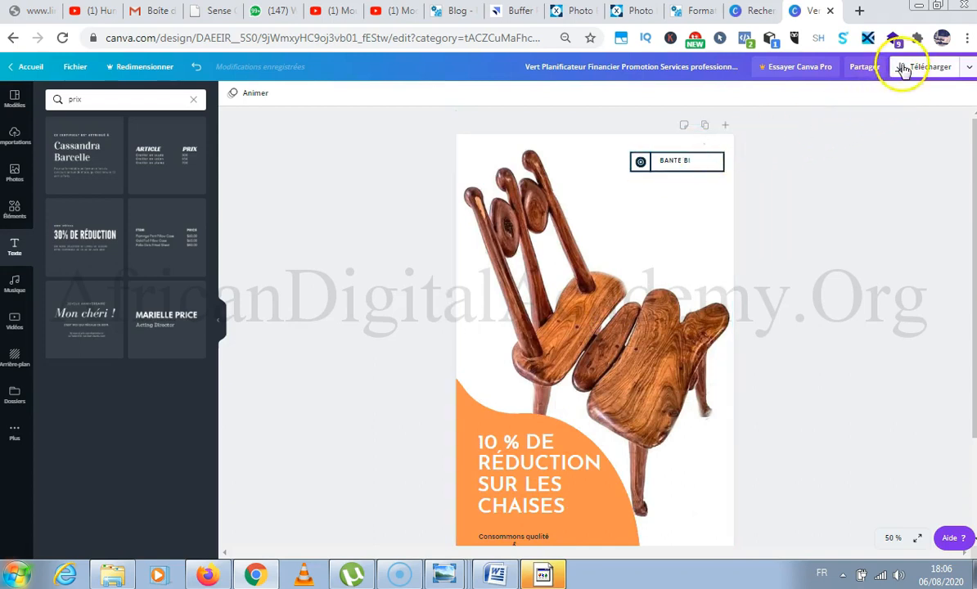
Download the design as a PNG and dismiss the Canva Pro trial offer.
click(903, 69)
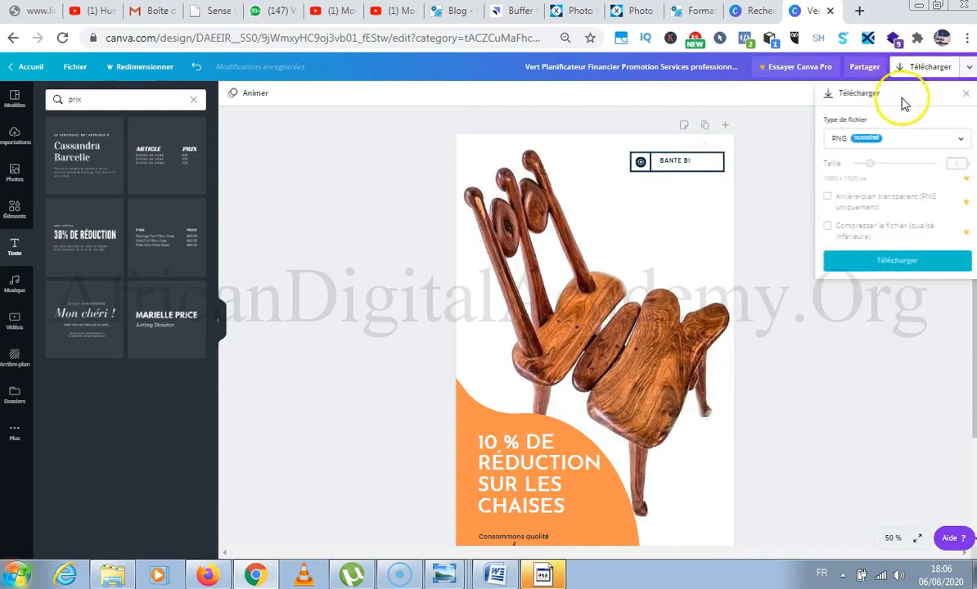
click(898, 260)
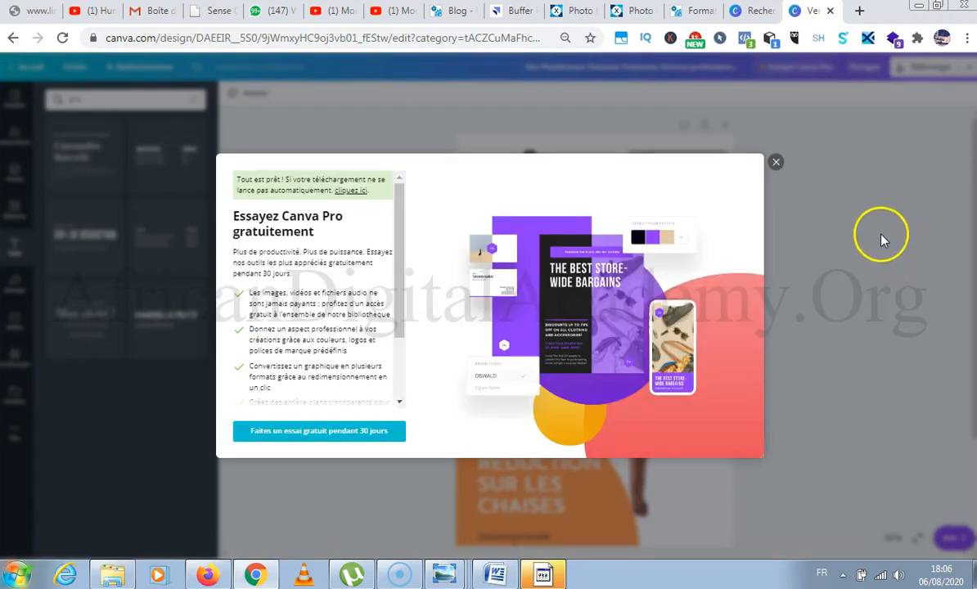
click(776, 162)
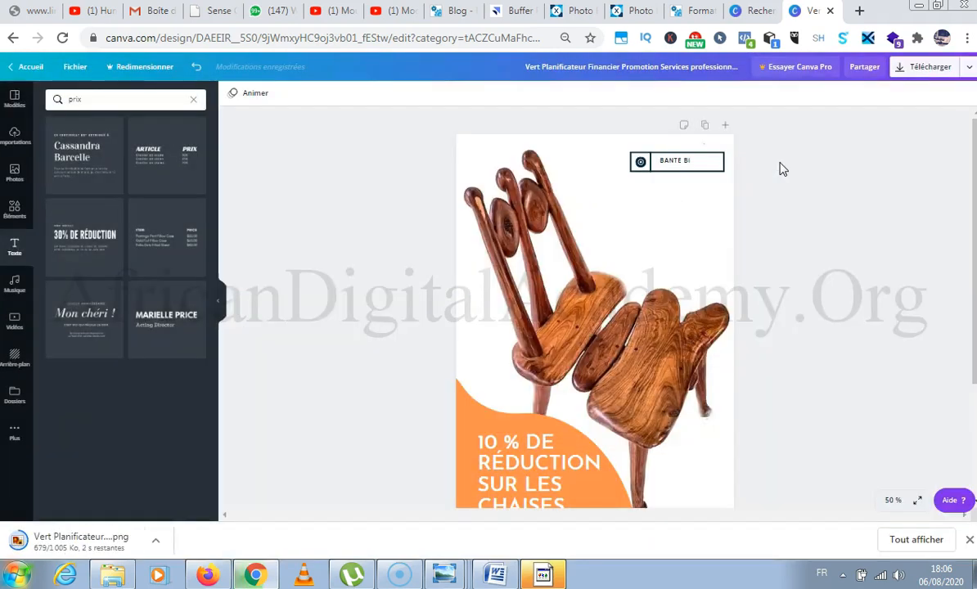
Check the "BANTE BI" label, the discount headline and the price on the finished design.
scroll(783, 169, down, 3)
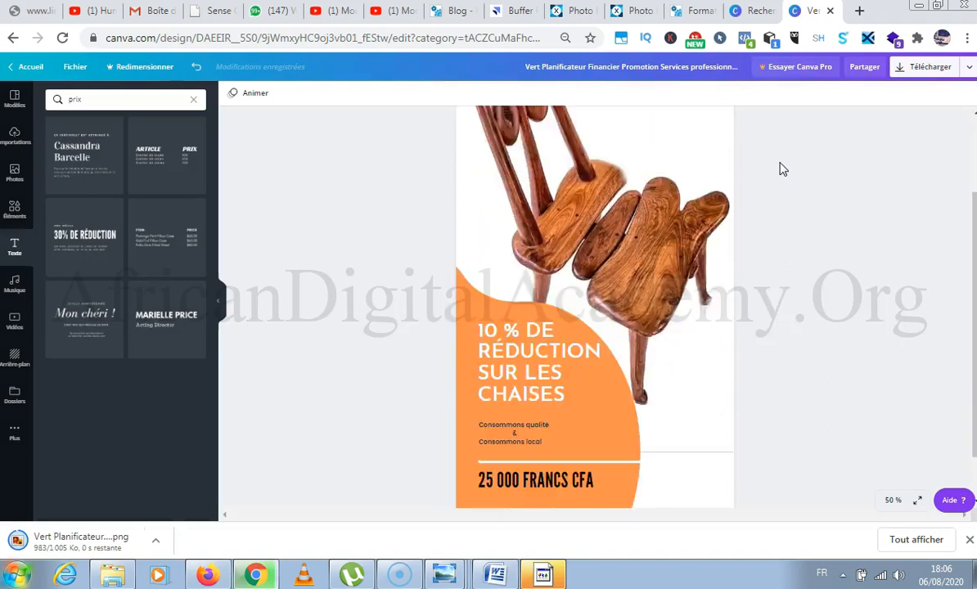
scroll(783, 169, up, 3)
scroll(782, 169, down, 3)
scroll(783, 169, up, 3)
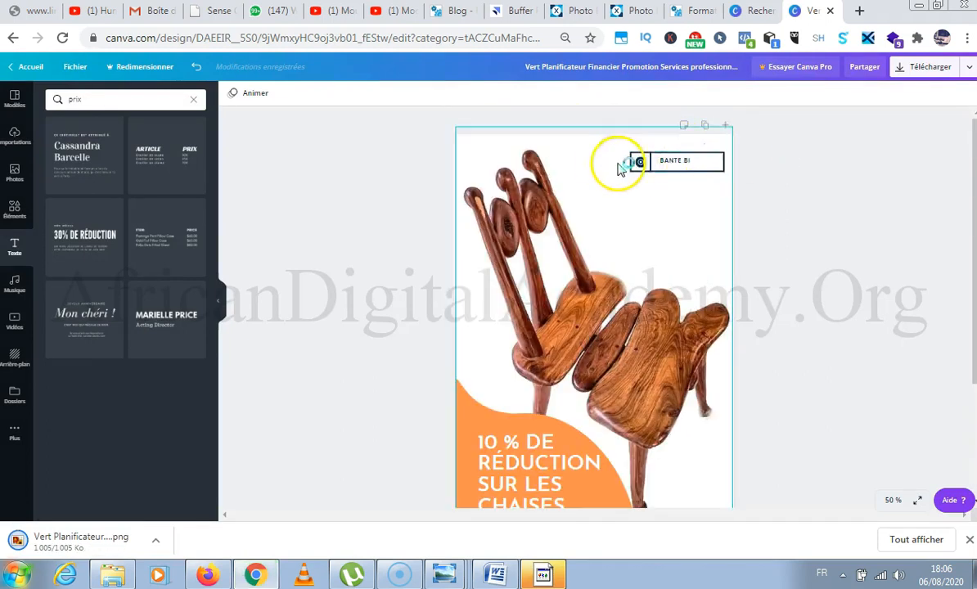
click(667, 160)
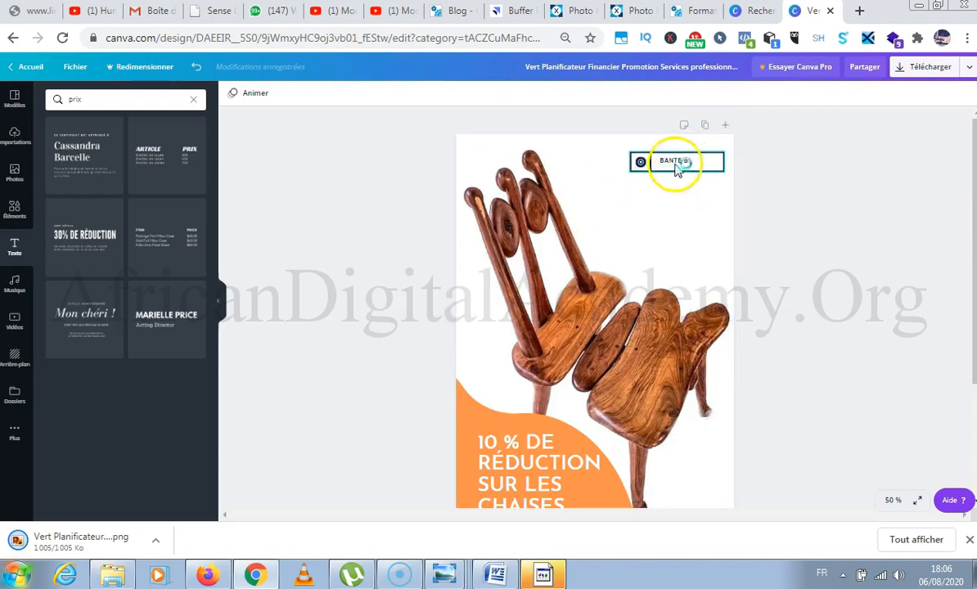
scroll(850, 188, down, 3)
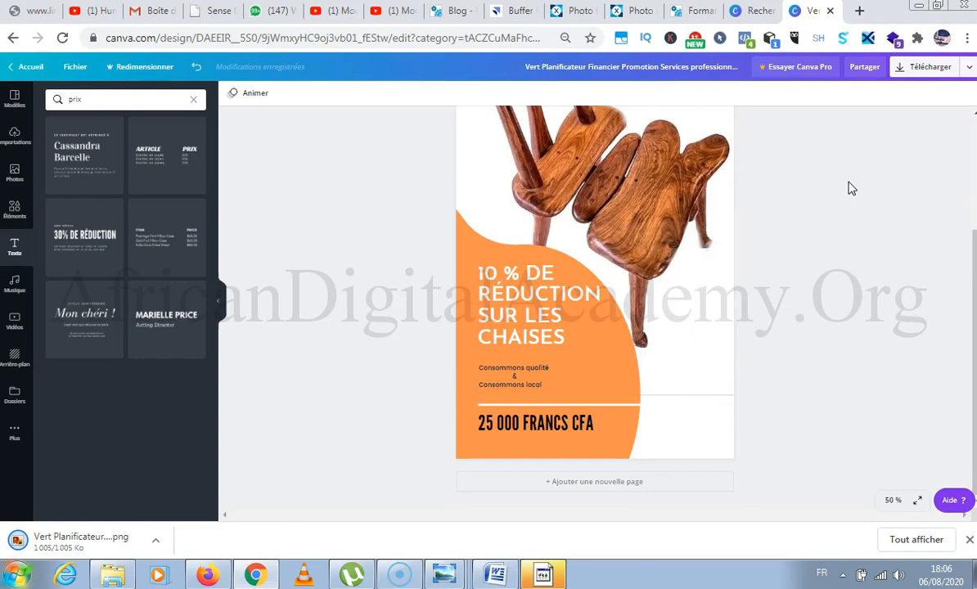
Switch to the Story Facebook template results and look through the original discount template and its alternatives.
click(758, 11)
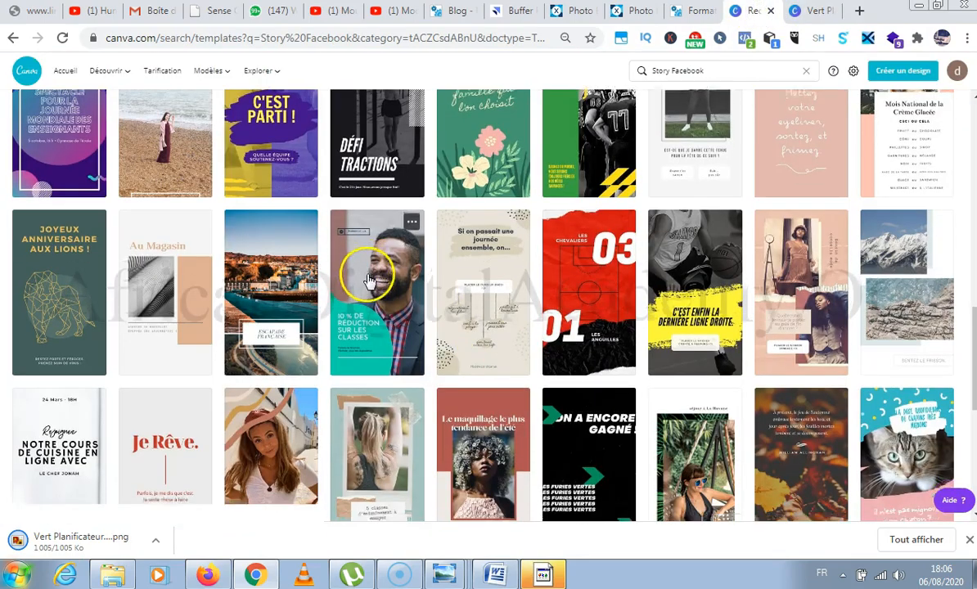
scroll(369, 281, down, 5)
scroll(375, 280, down, 5)
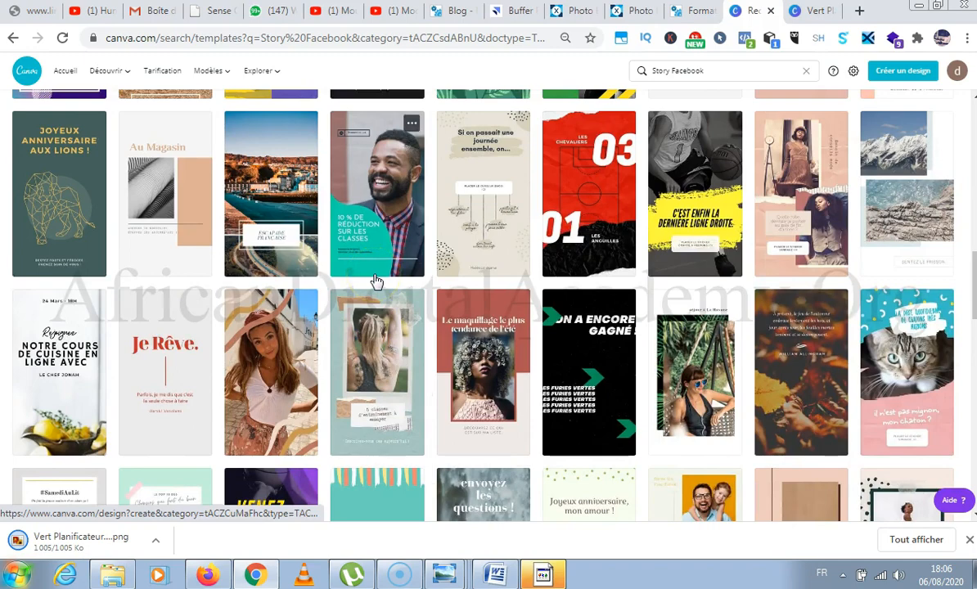
scroll(375, 281, down, 5)
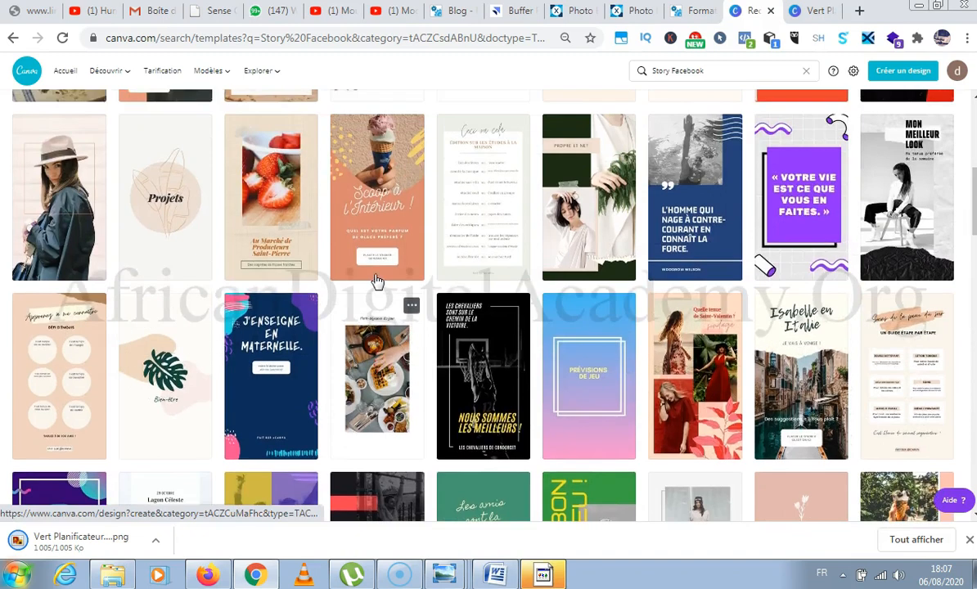
scroll(375, 281, up, 10)
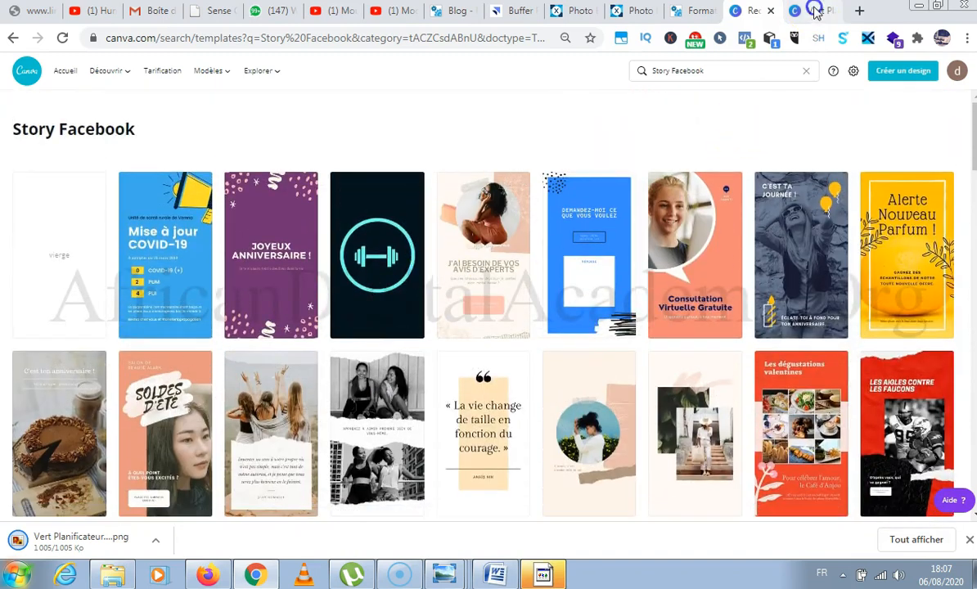
Return to the chair design and open the downloaded PNG file.
click(815, 10)
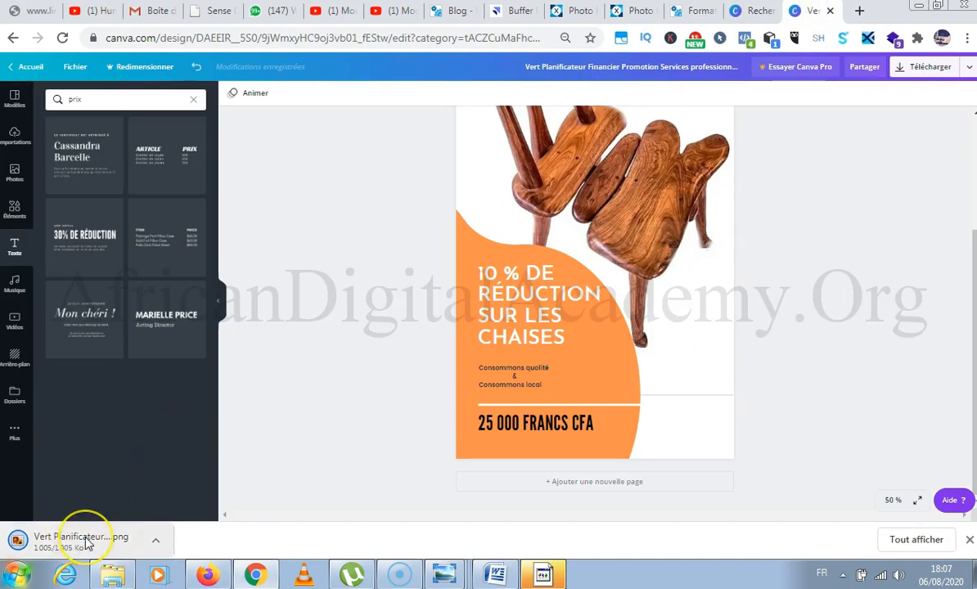
click(127, 541)
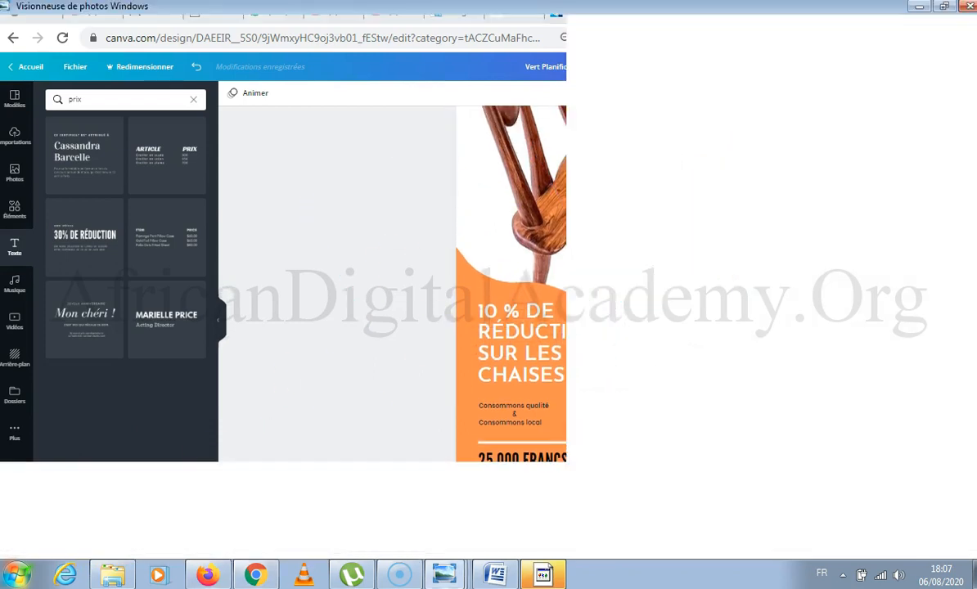
Switch to Firefox and bring up the Facebook home feed instead of the "Retros et souvenirs du Senegal" group.
click(209, 576)
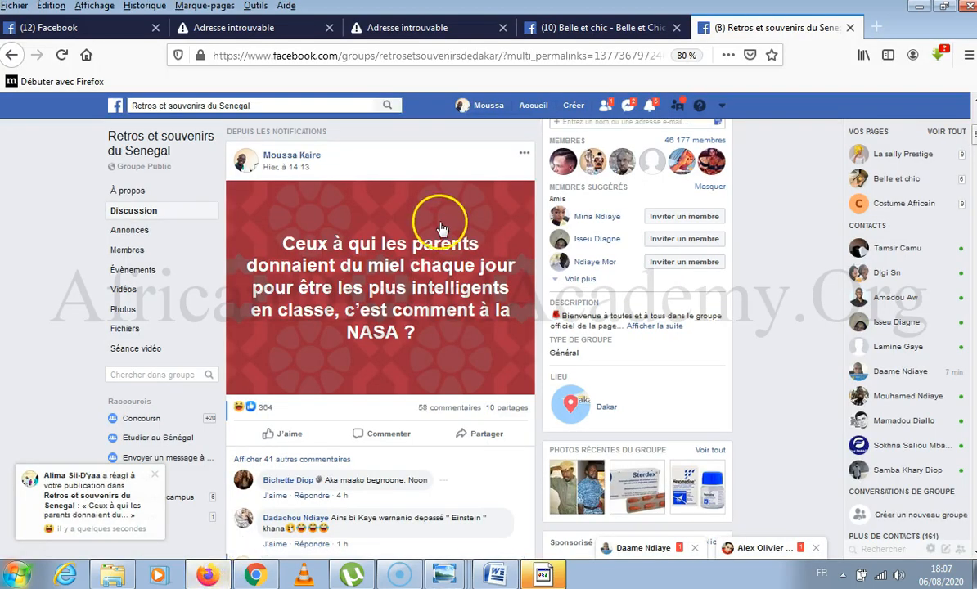
scroll(436, 214, up, 3)
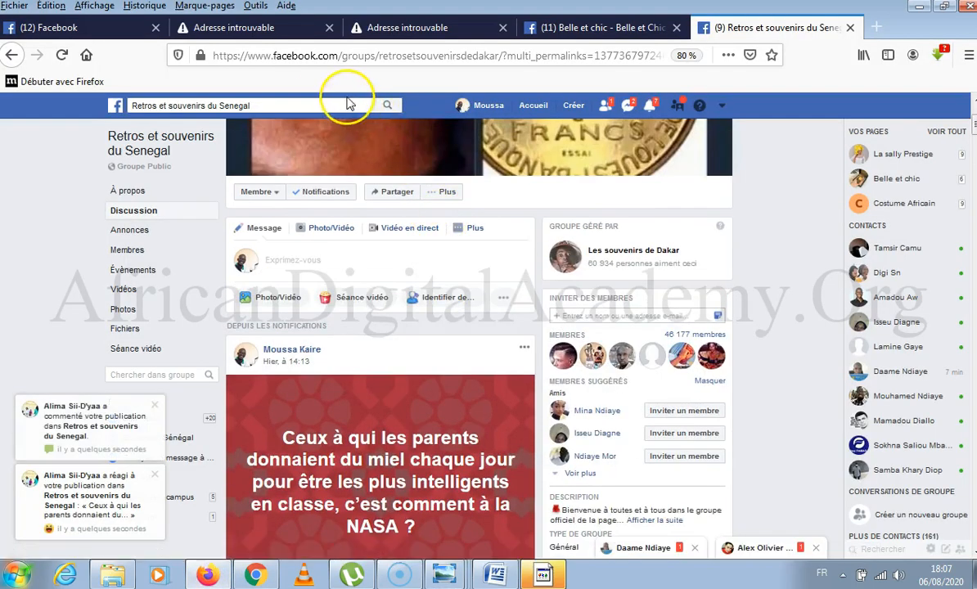
click(92, 31)
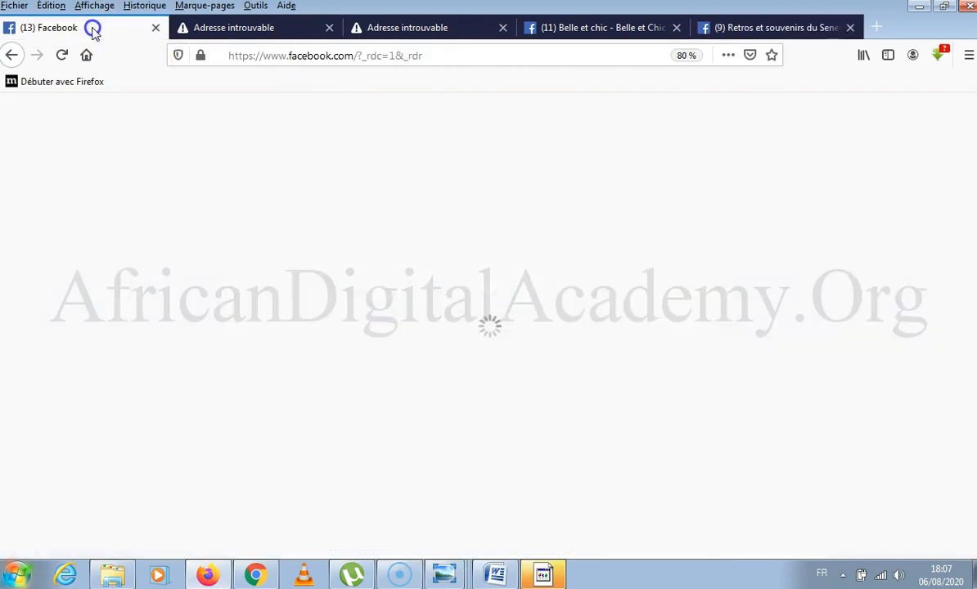
Load the trainer's own Facebook page by replacing the end of the facebook.com address with the page's username.
click(448, 58)
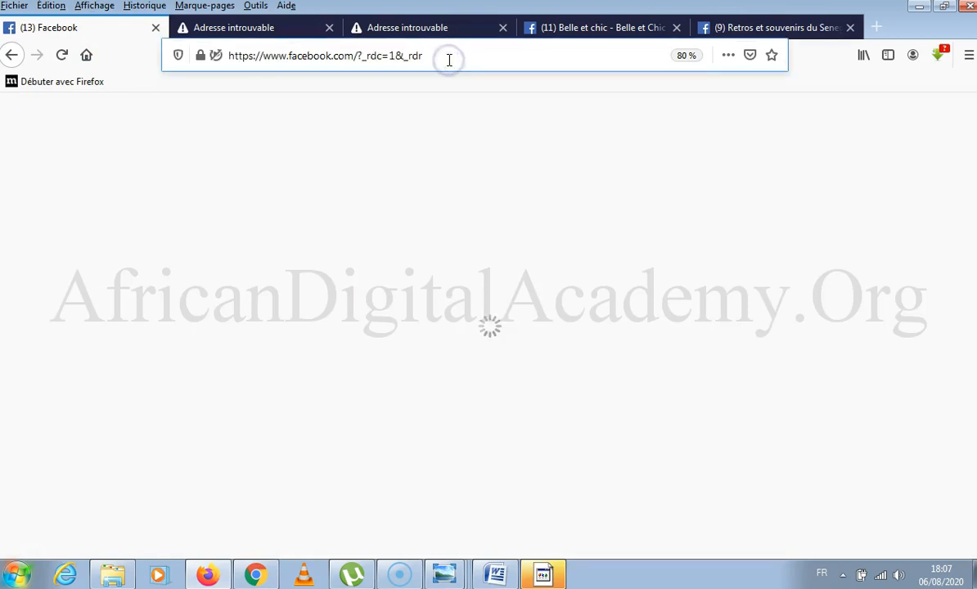
click(448, 57)
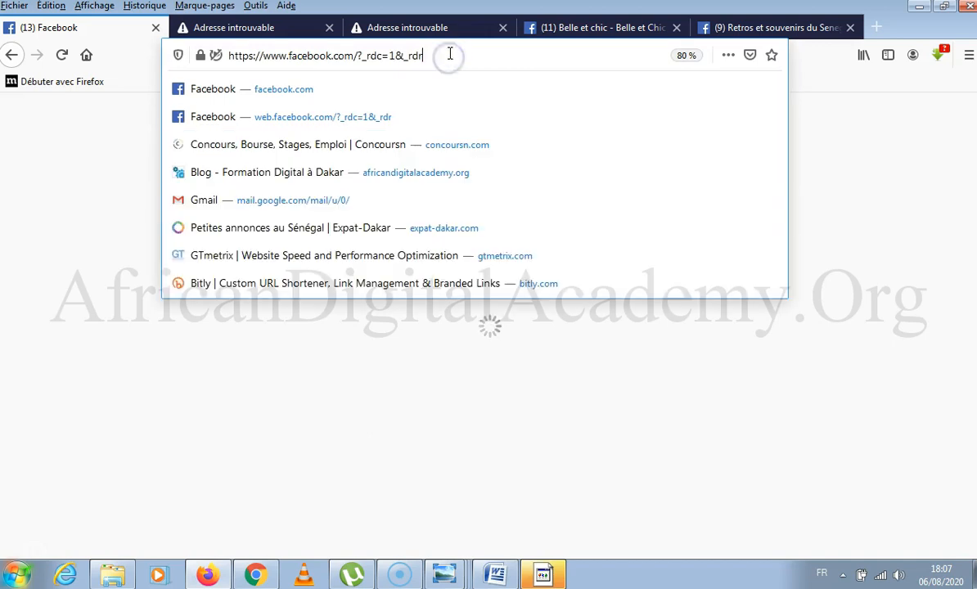
drag(425, 54, 355, 56)
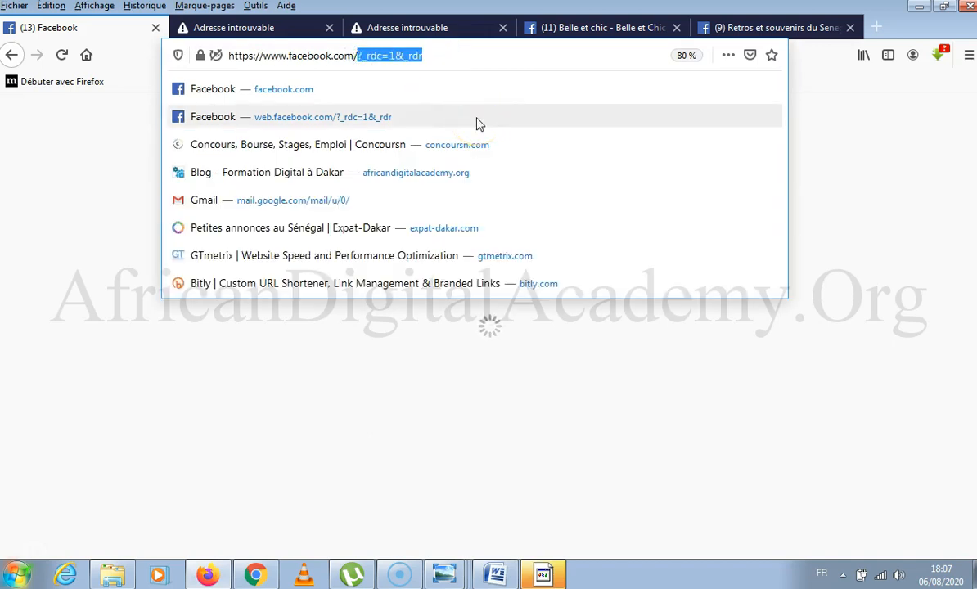
text(moussa)
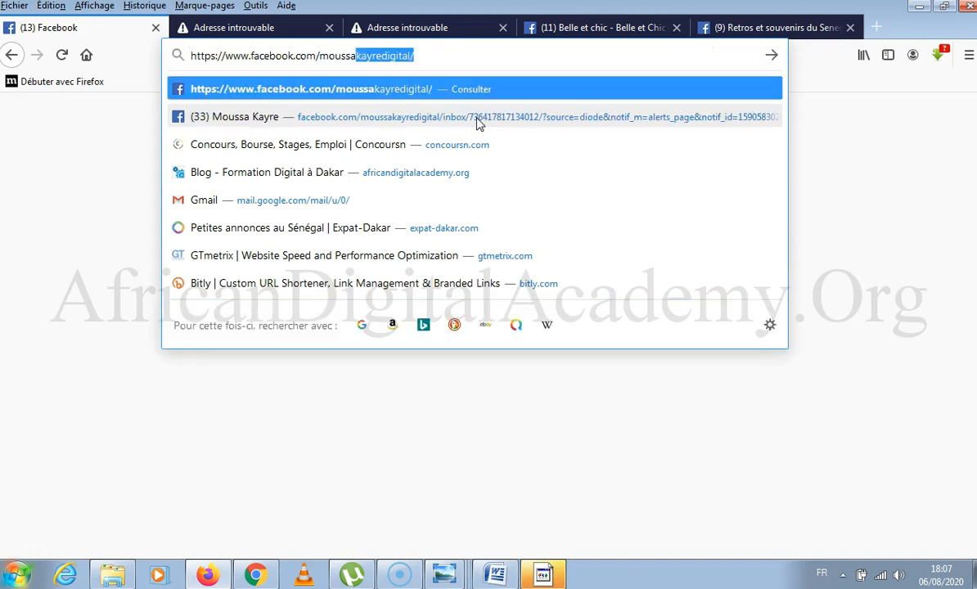
text(kayre)
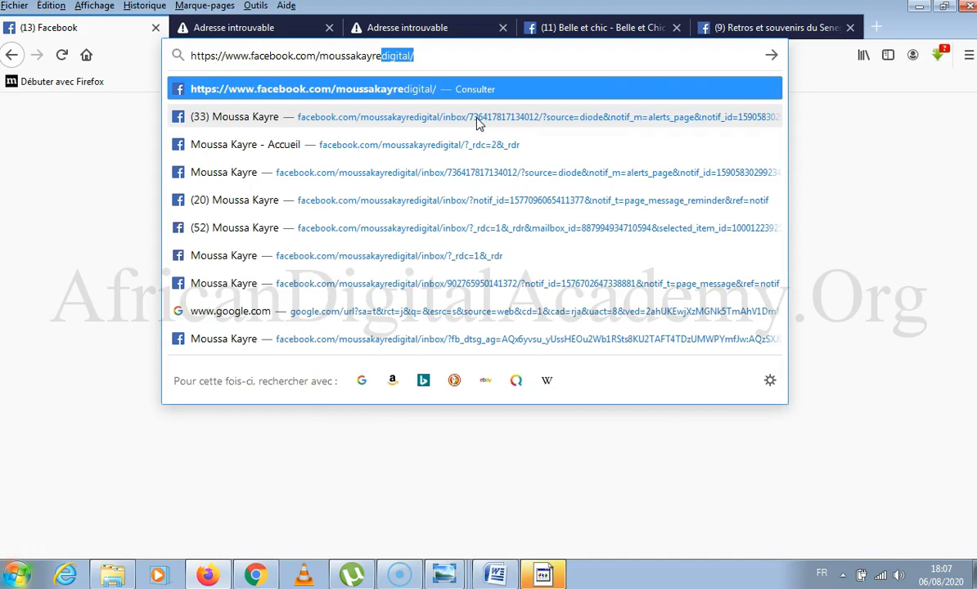
key(Return)
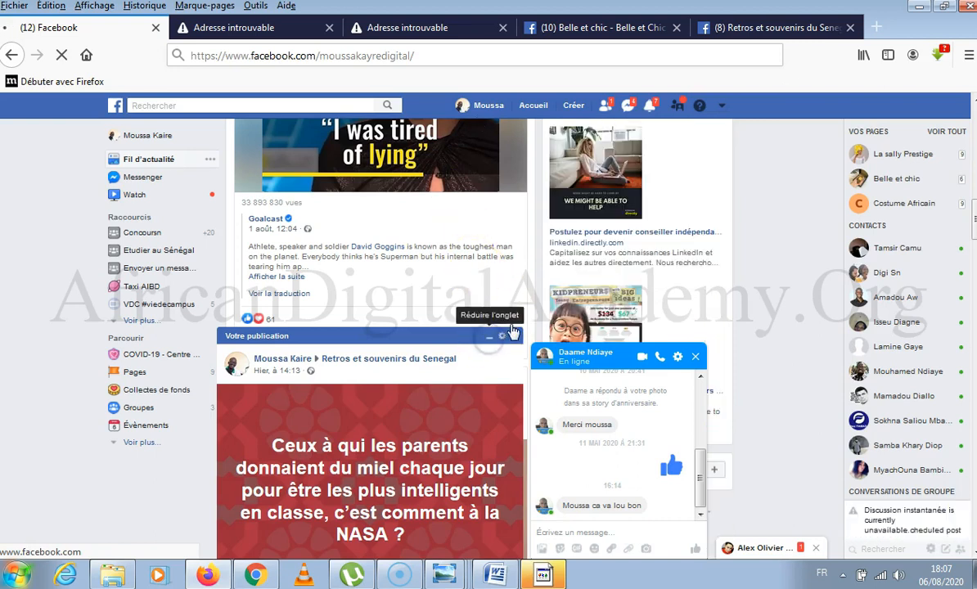
click(613, 352)
click(619, 354)
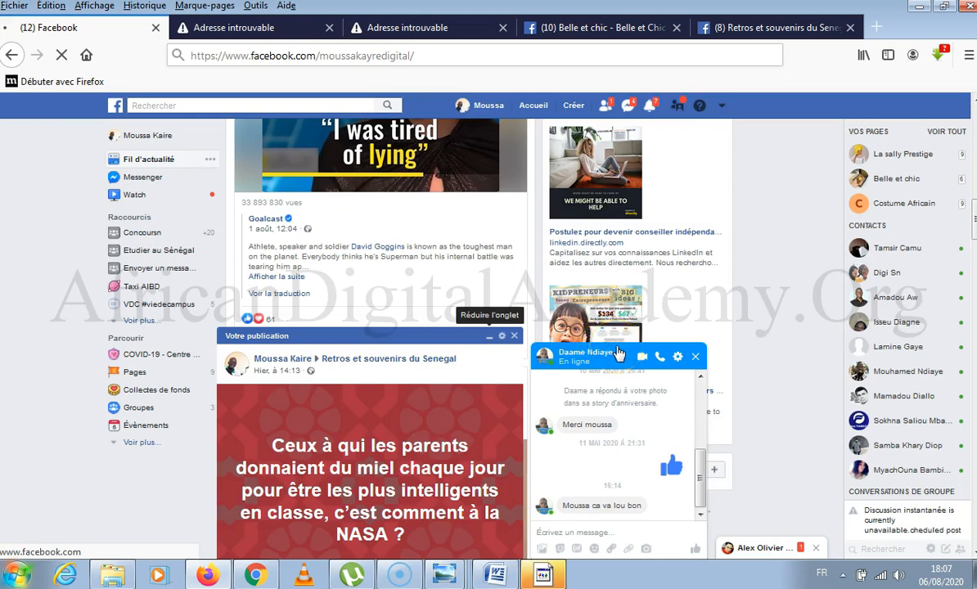
click(622, 350)
click(628, 348)
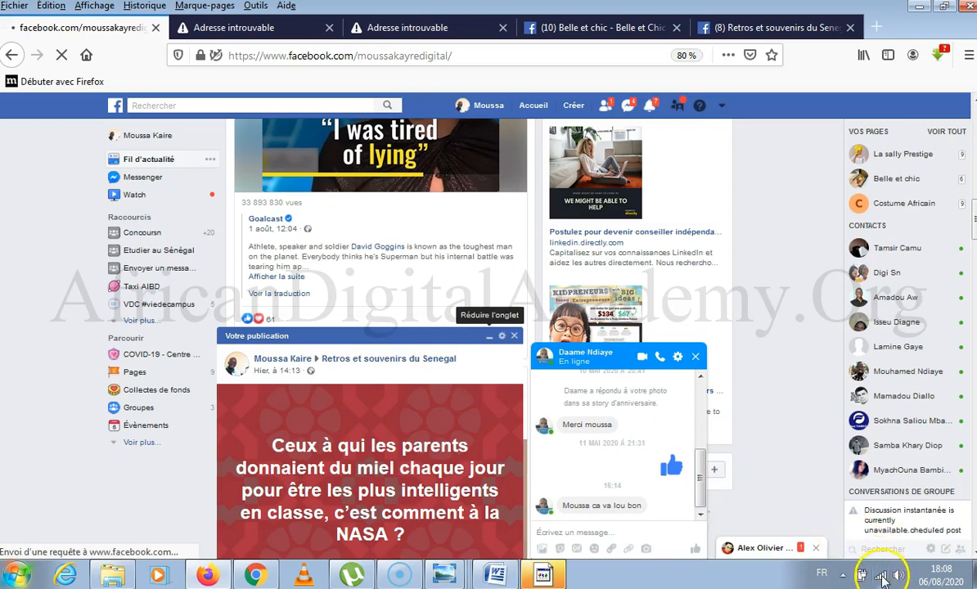
Connect the computer to the iPhone wireless network.
click(881, 579)
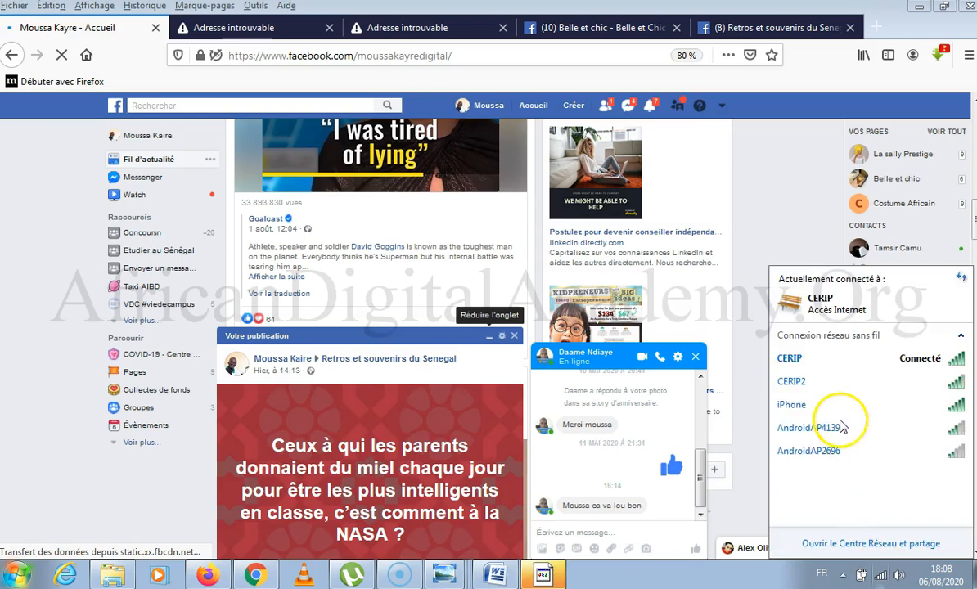
click(840, 406)
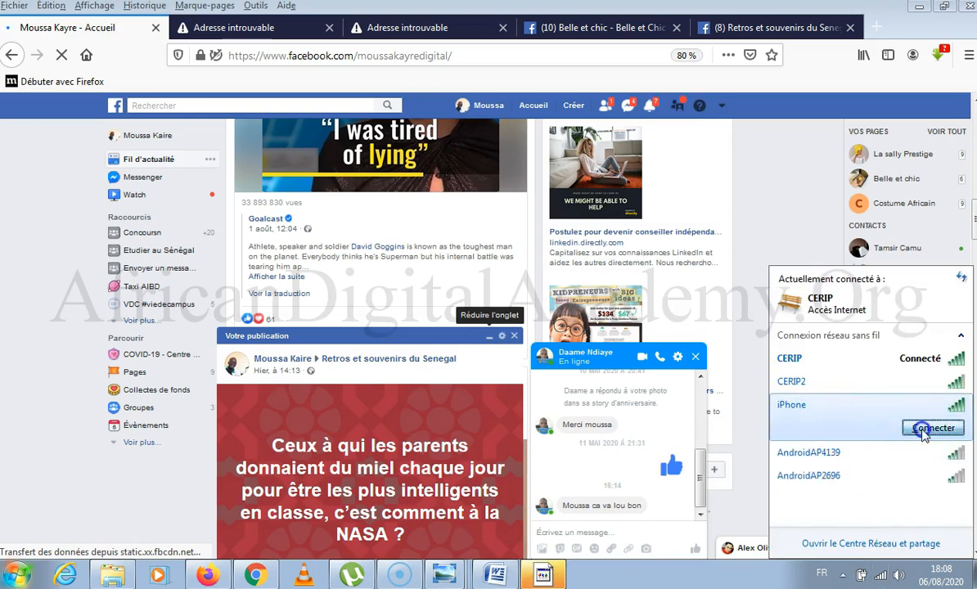
click(896, 424)
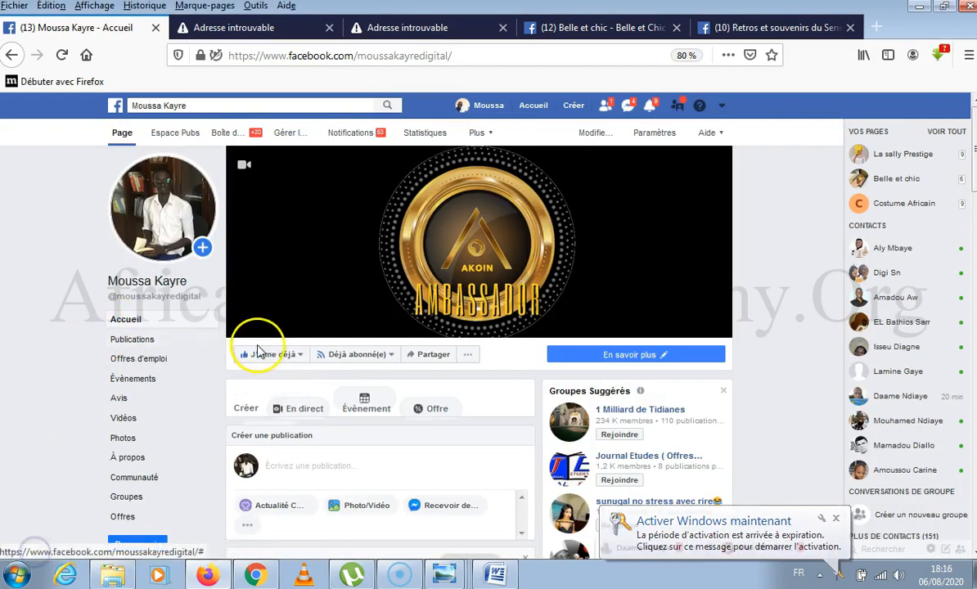
scroll(254, 340, down, 1)
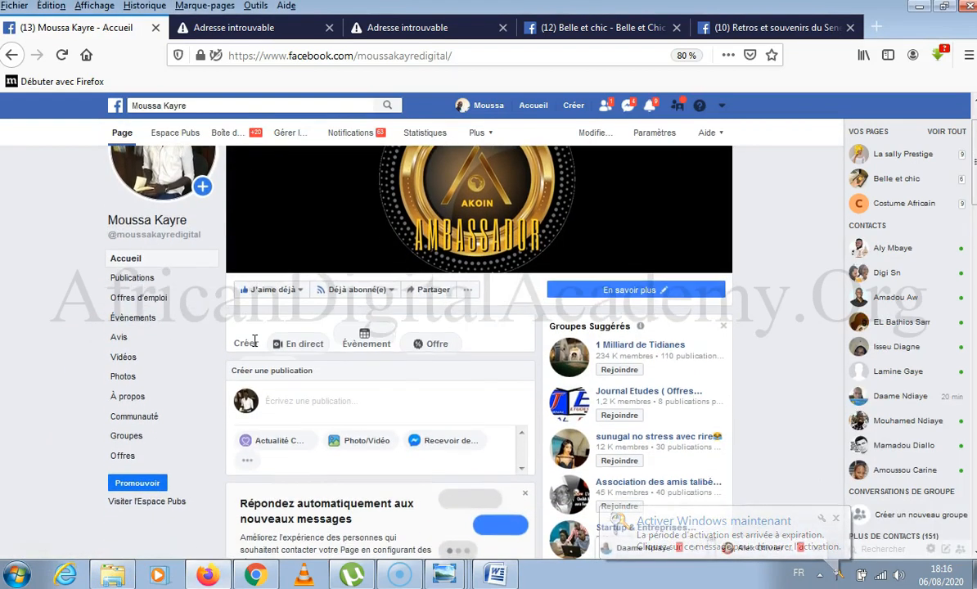
scroll(254, 340, down, 3)
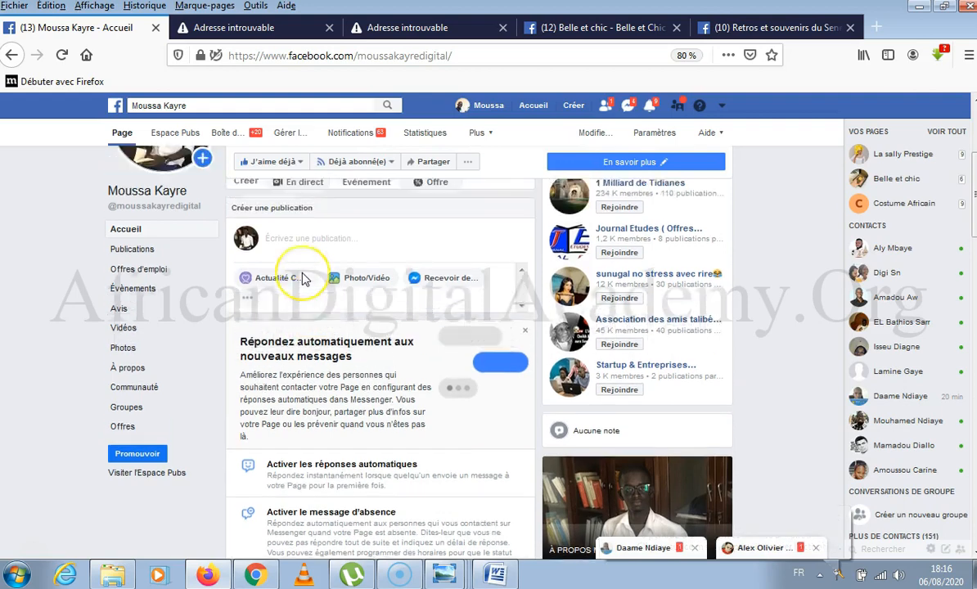
scroll(303, 278, up, 3)
click(309, 401)
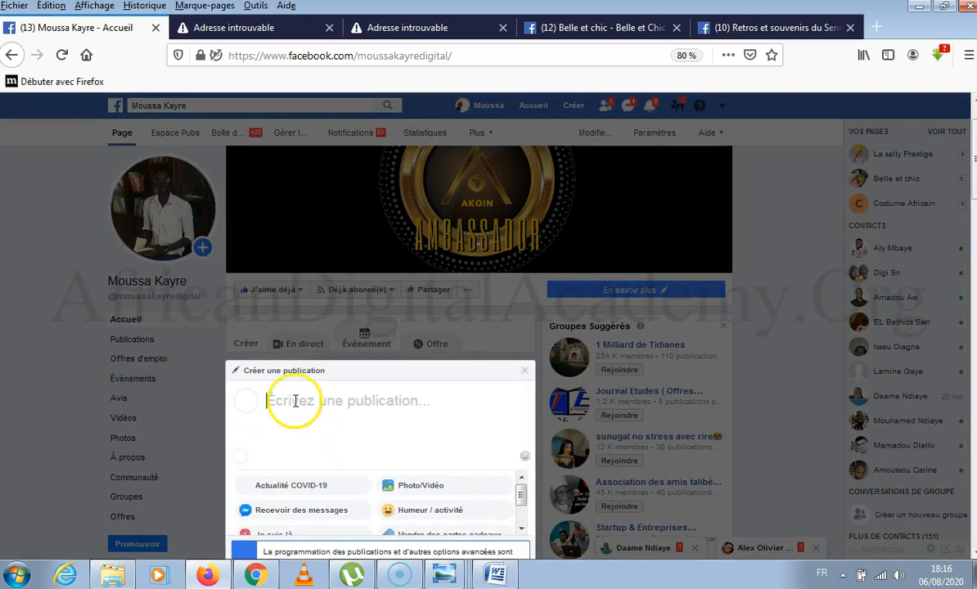
scroll(298, 401, down, 3)
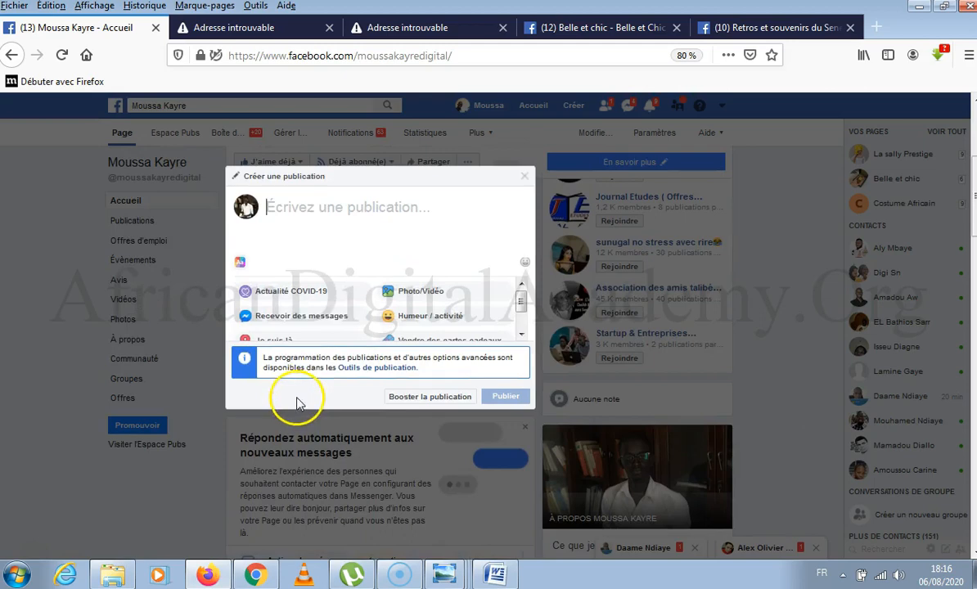
click(60, 245)
scroll(63, 209, up, 5)
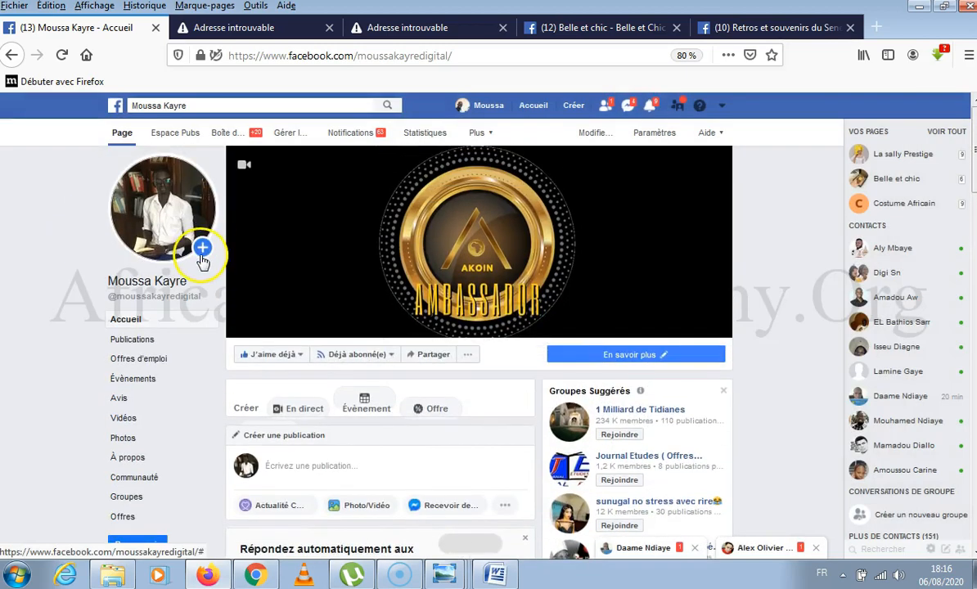
Start a new story for the Facebook page with the news feed option off, and open its photo import.
click(202, 249)
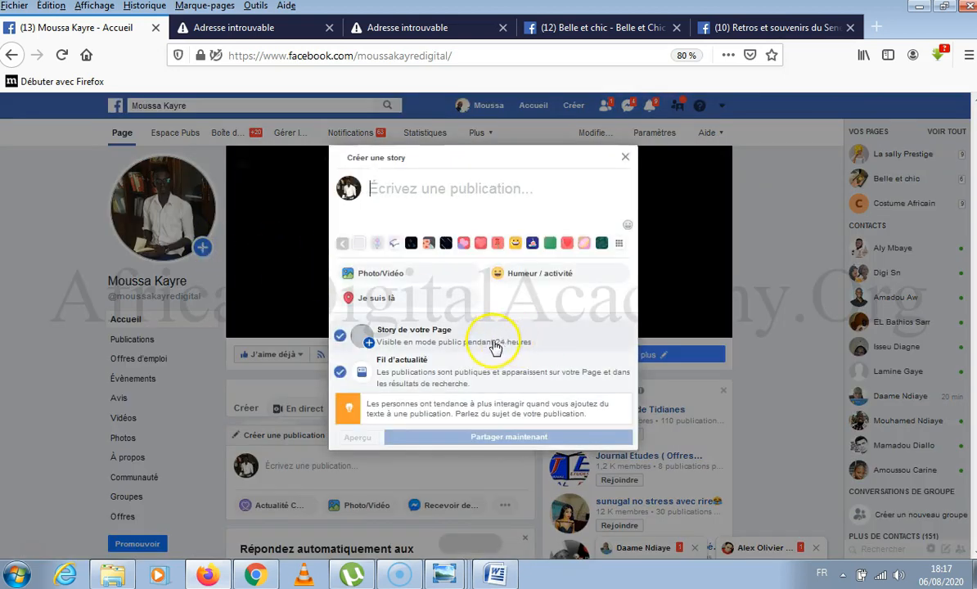
click(341, 372)
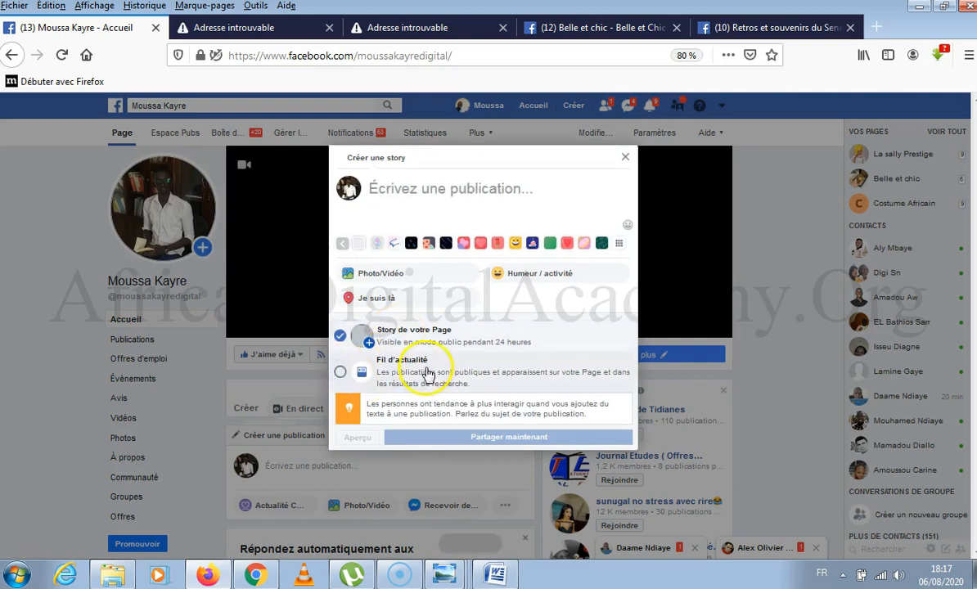
click(388, 277)
click(439, 188)
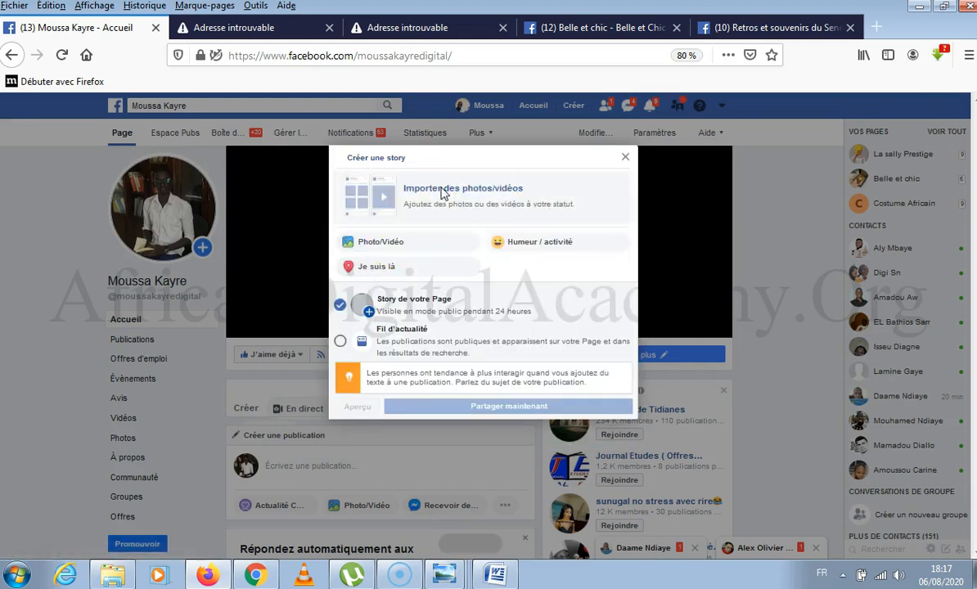
Switch to Chrome and open the downloads list in a new tab to check the chair design's file name.
click(255, 577)
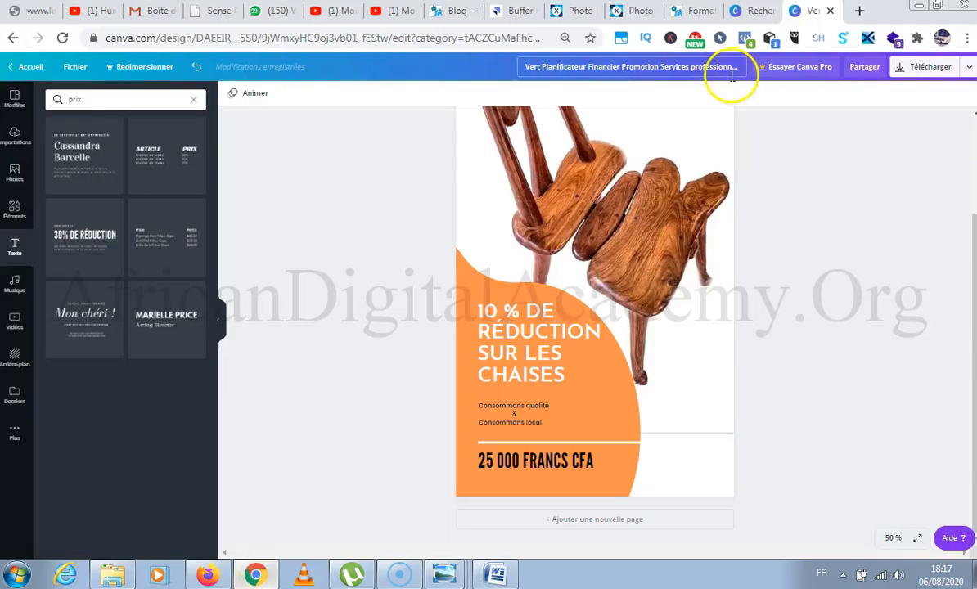
click(862, 12)
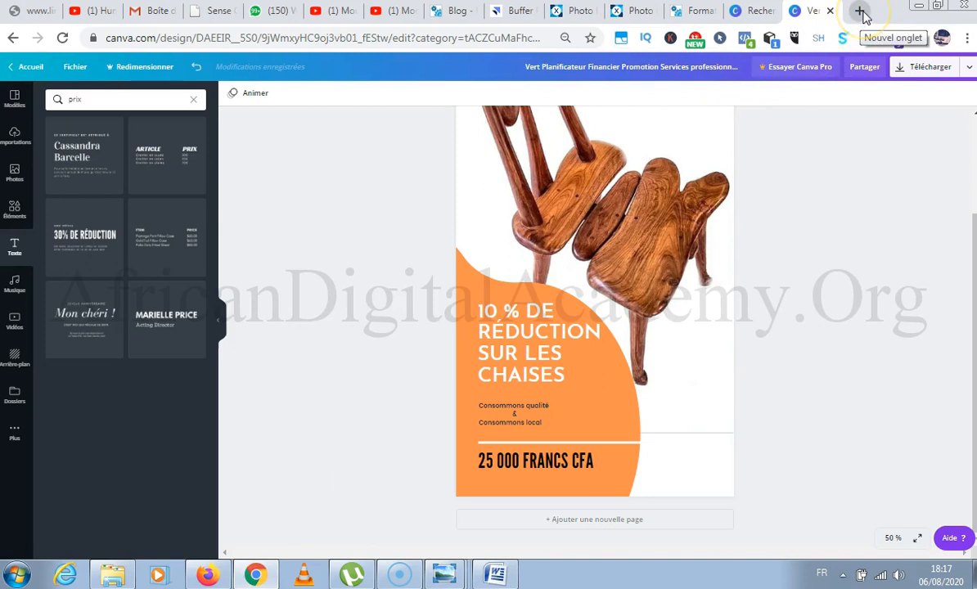
click(862, 12)
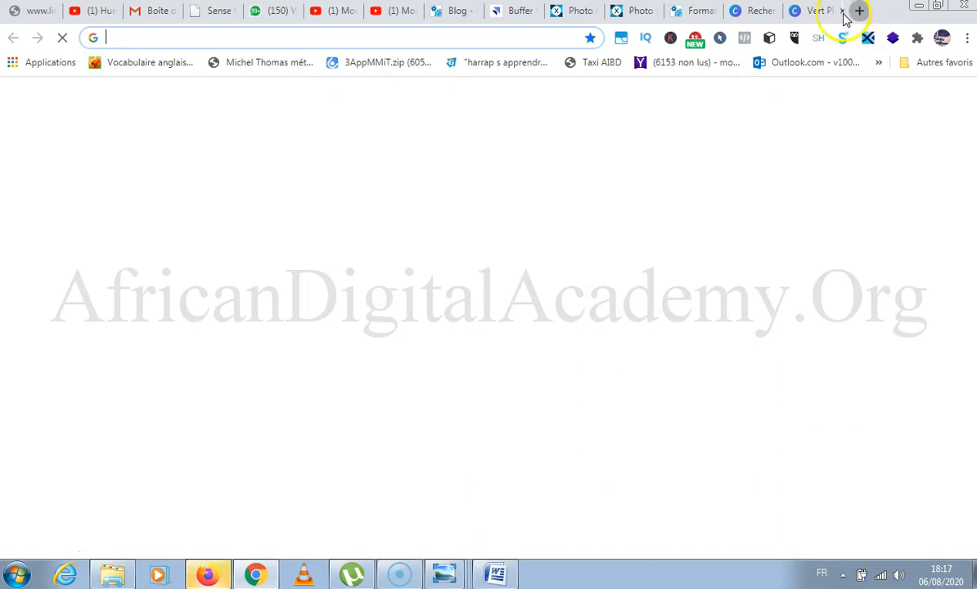
click(840, 72)
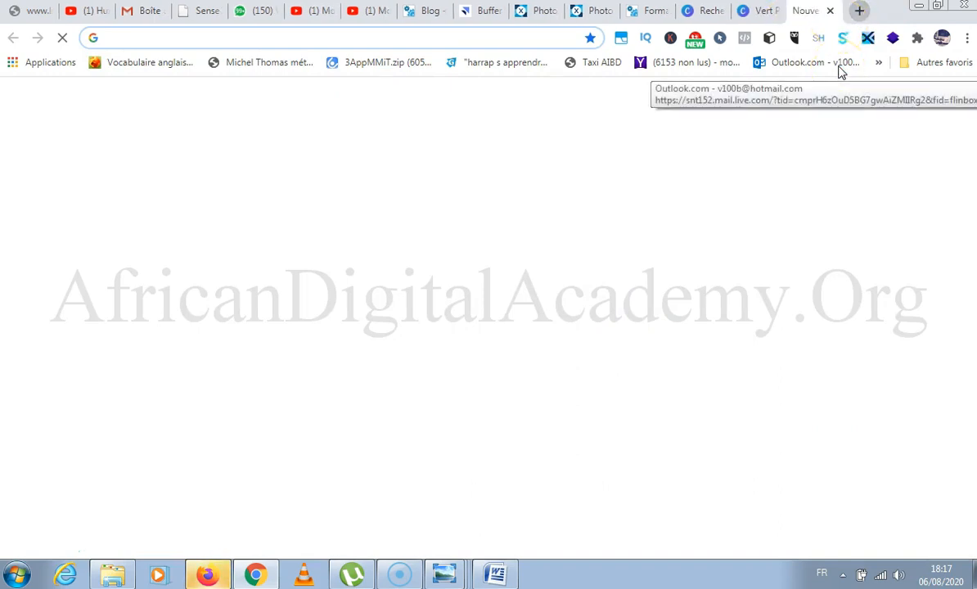
click(811, 12)
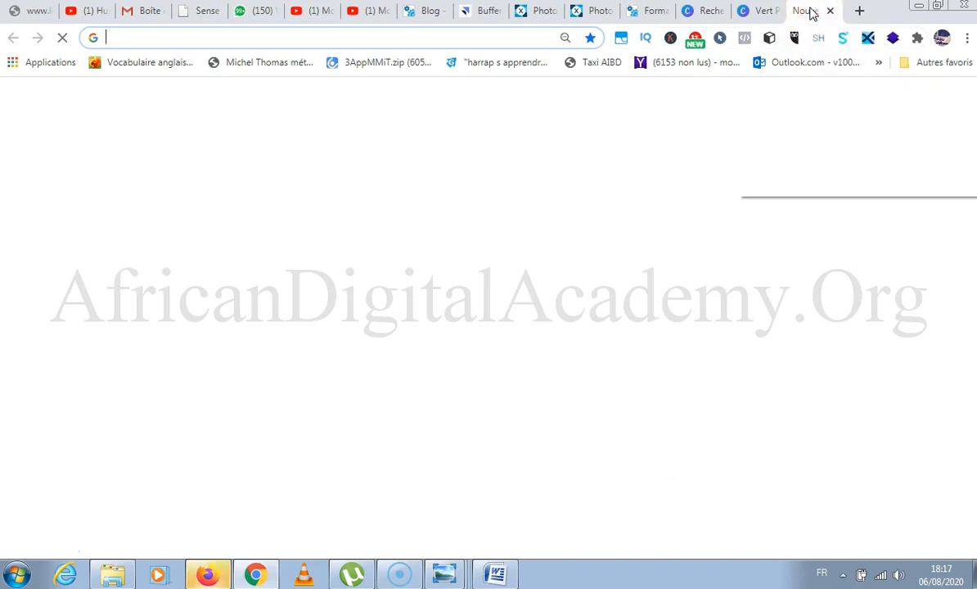
right_click(811, 12)
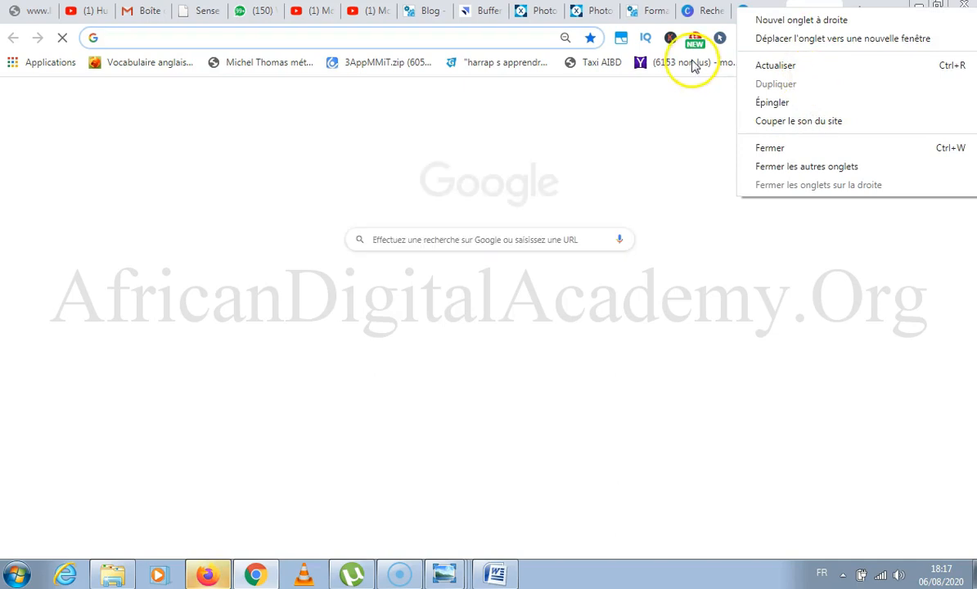
click(628, 107)
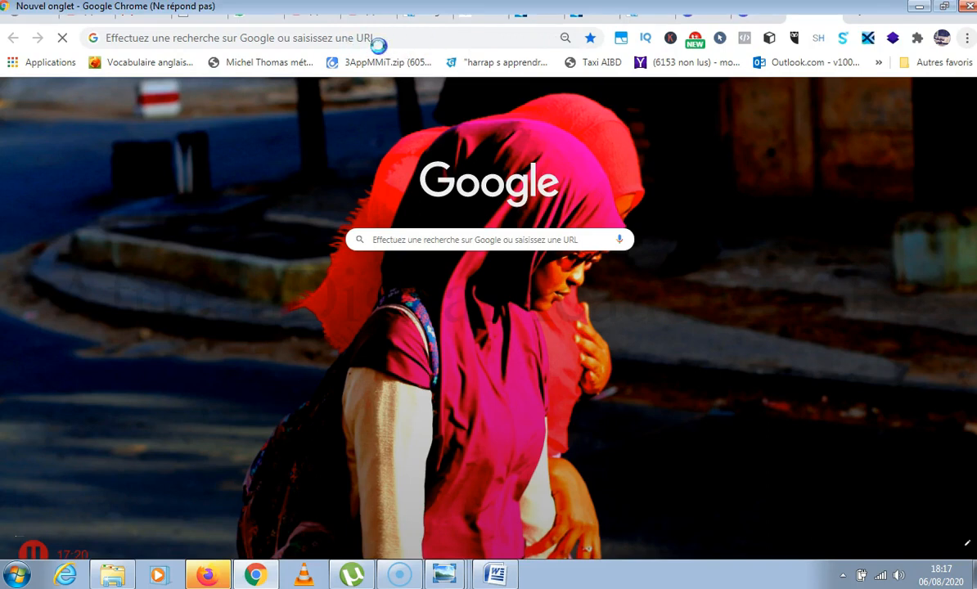
click(966, 37)
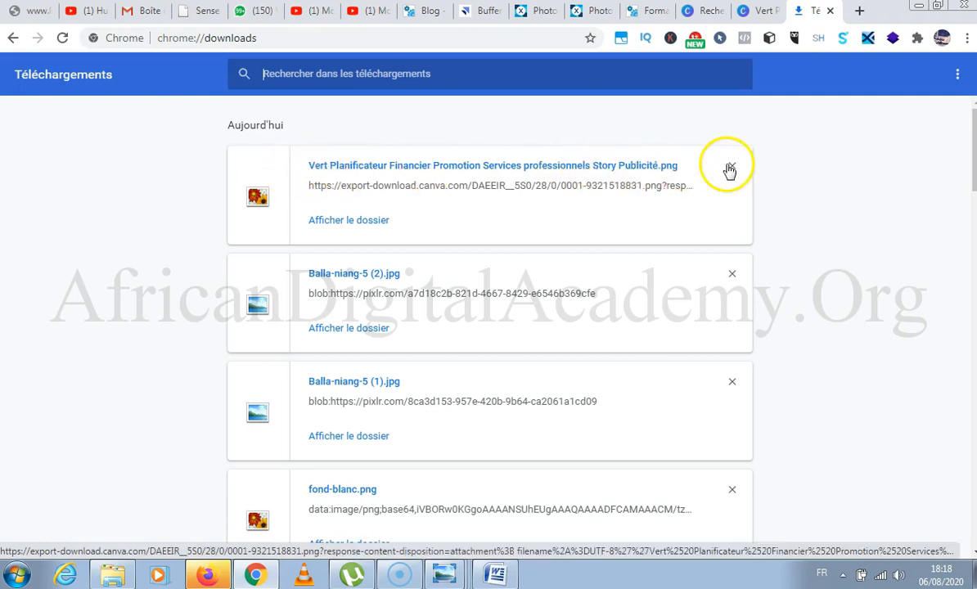
Return to Firefox and add "Vert Planificateur Financier Promotion Services professionnels Story Publicité.png" to the story from the Téléchargements folder.
click(206, 575)
click(210, 319)
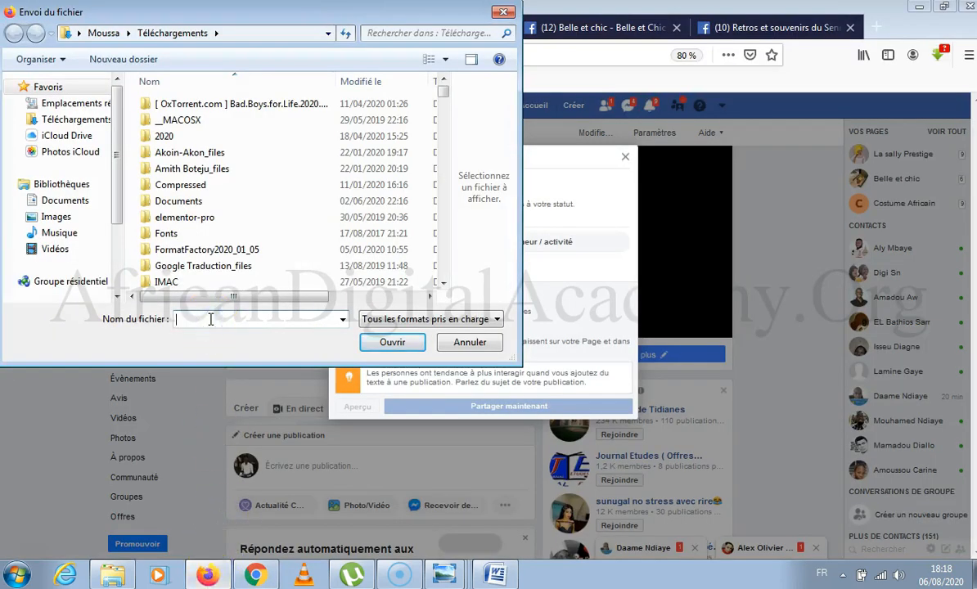
text(vert)
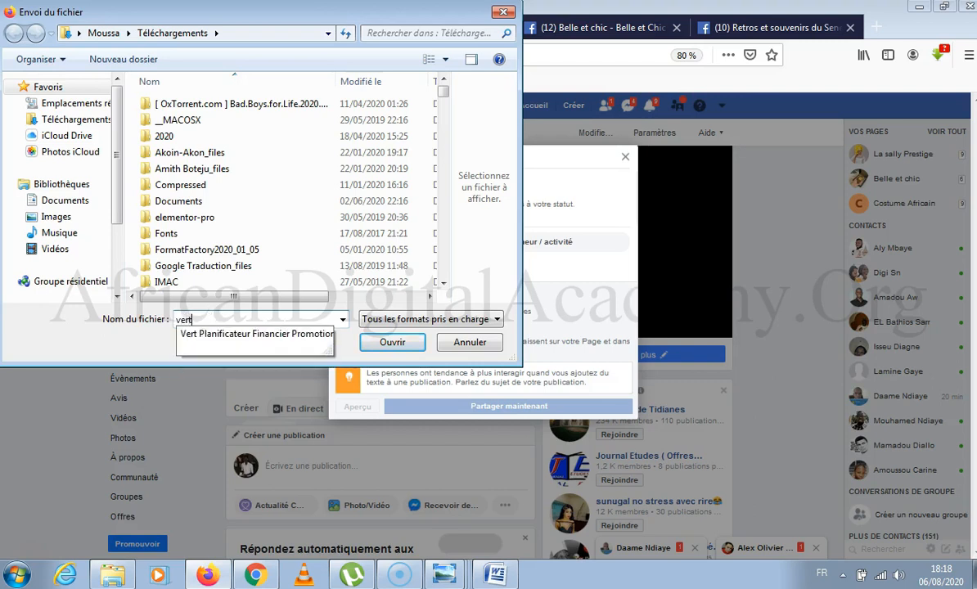
key(Down)
key(Return)
key(Return)
click(232, 327)
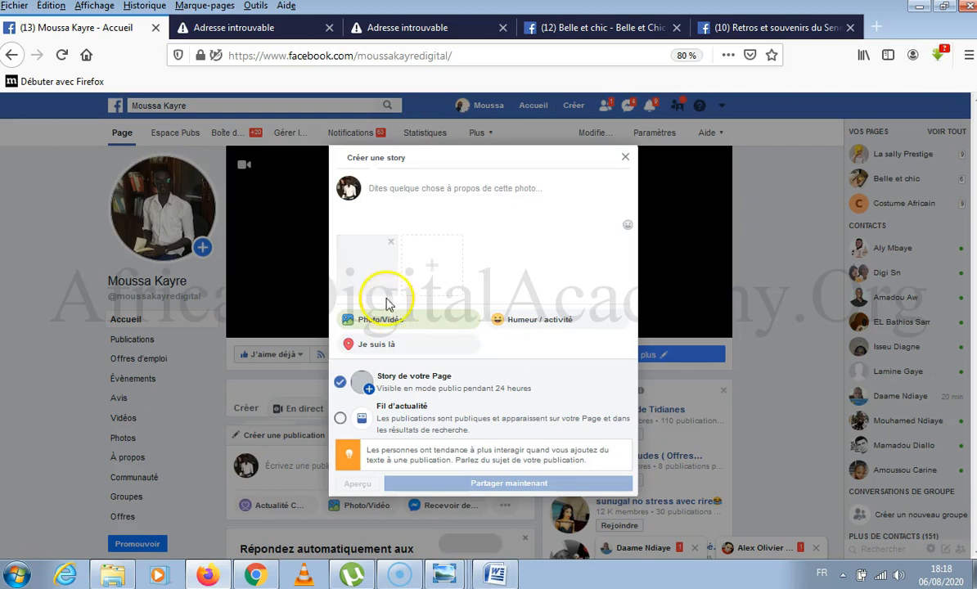
Caption the story photo "Contactez nous au xxx" and share it, accepting the Stories Archive notice.
click(382, 188)
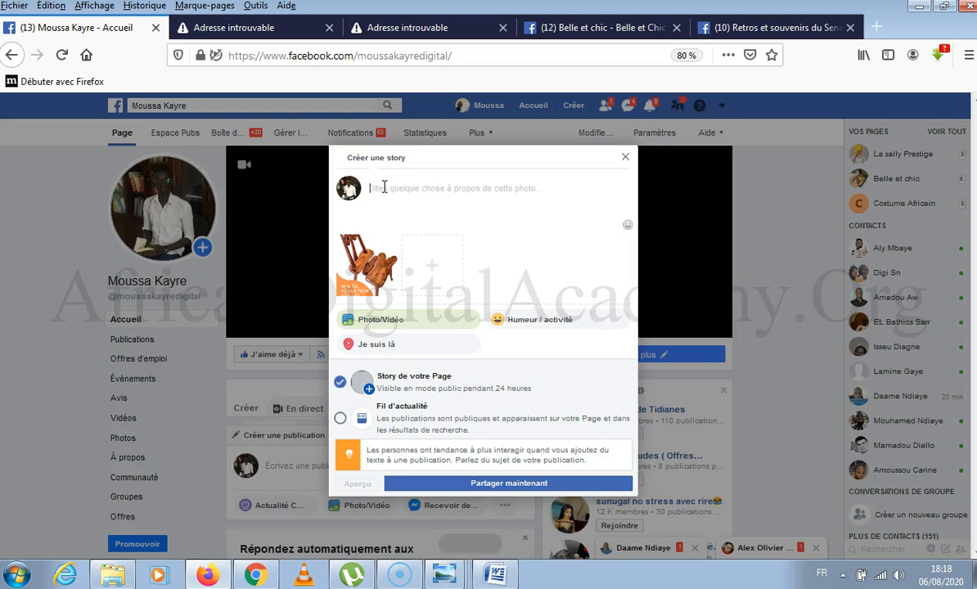
text(Contactez nous au xxx)
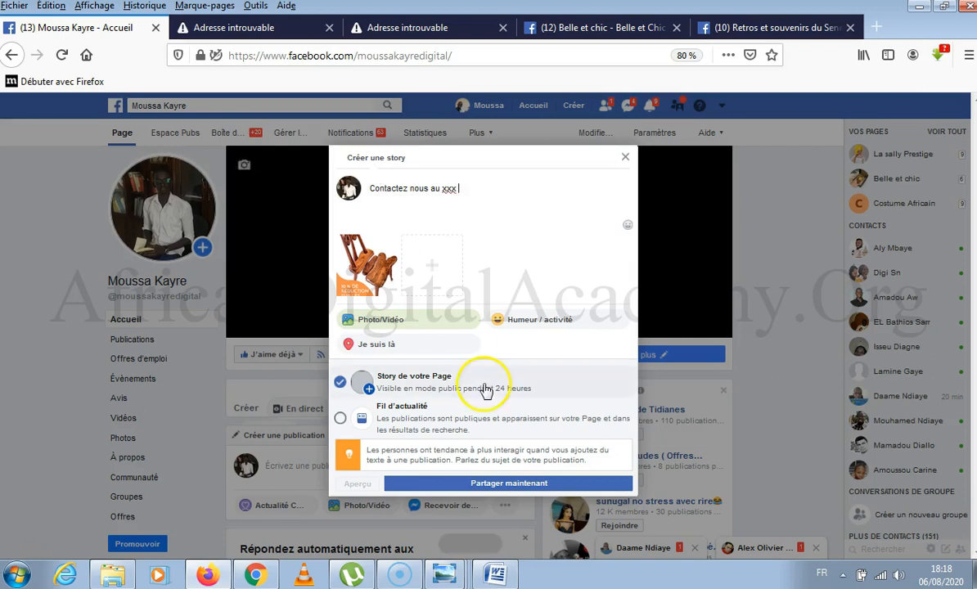
click(512, 483)
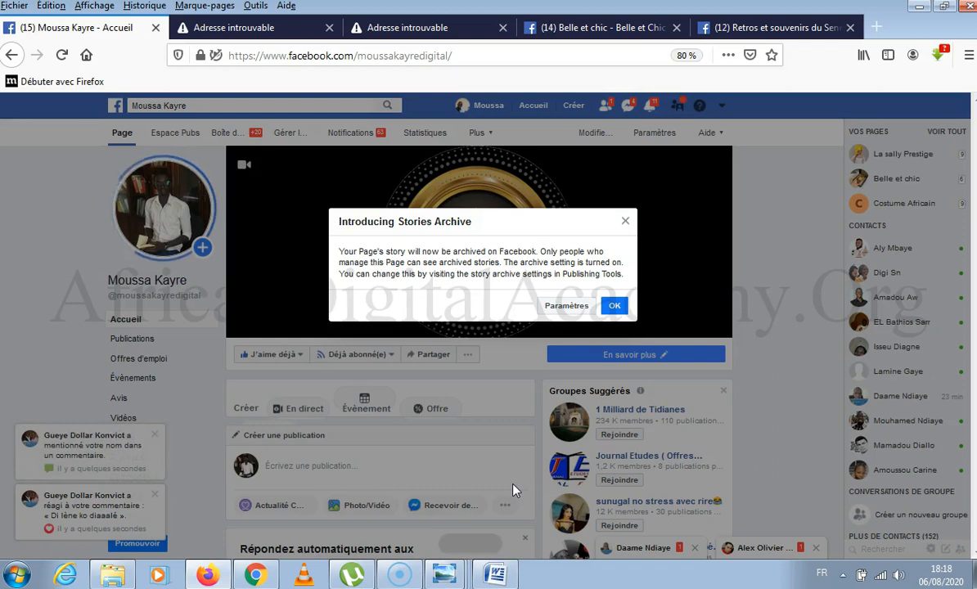
click(614, 306)
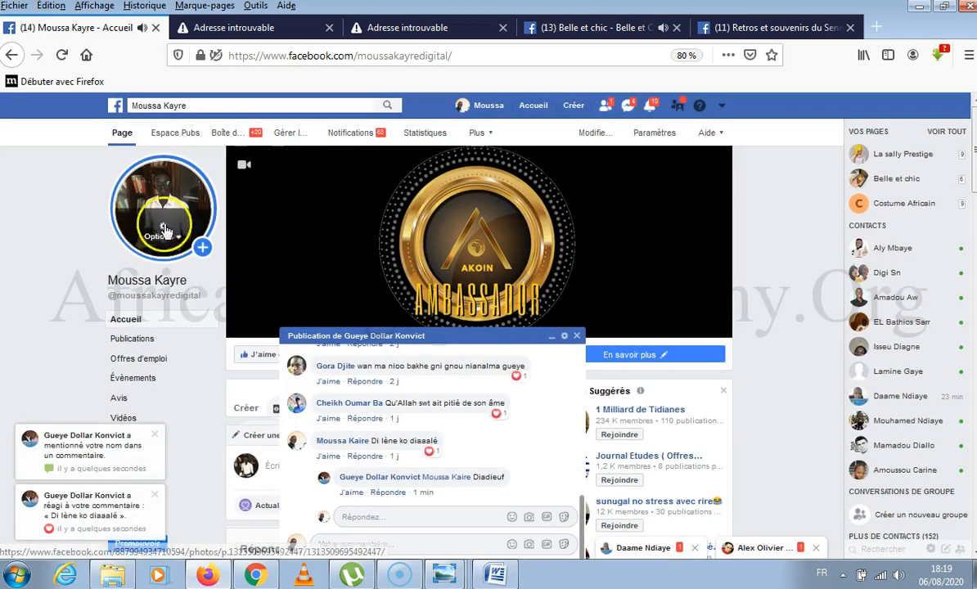
View the published chair story from the page's profile picture and delete its photo.
click(186, 183)
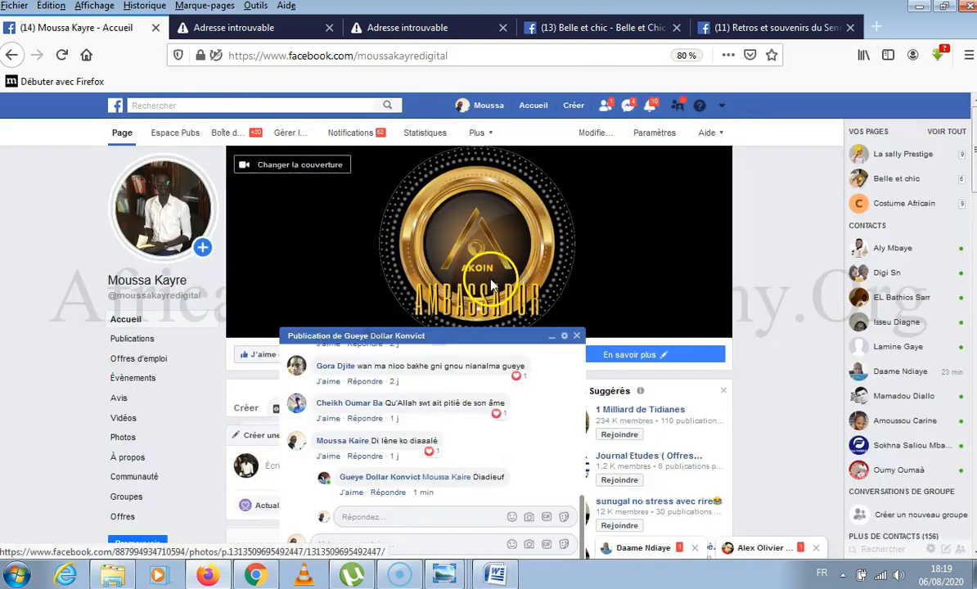
click(177, 220)
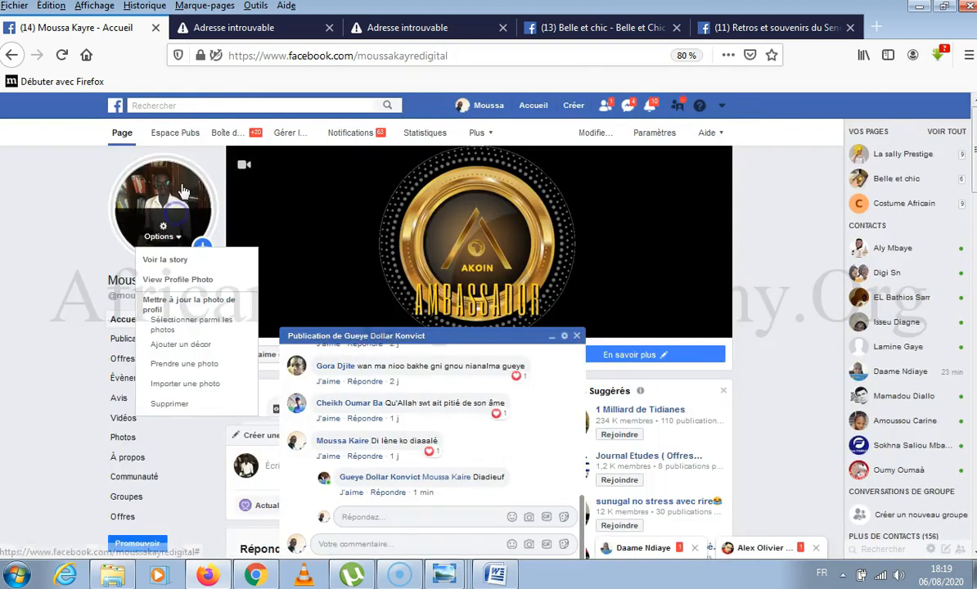
click(155, 257)
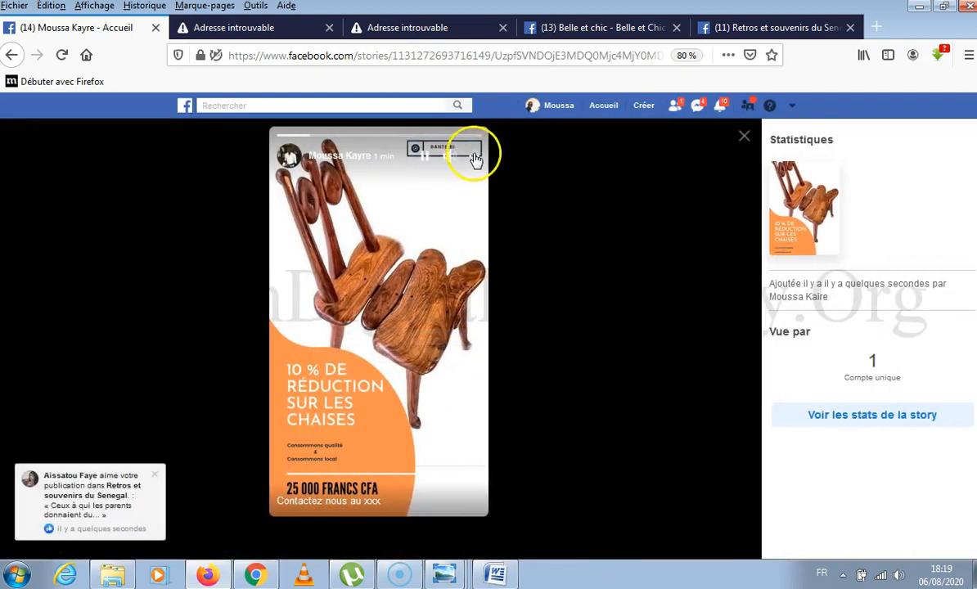
click(471, 155)
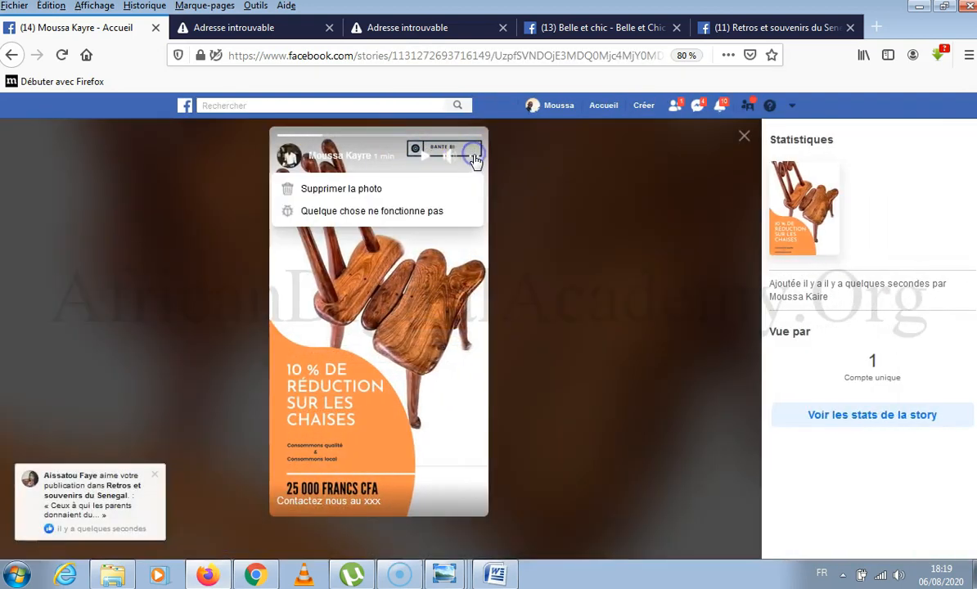
click(382, 189)
click(619, 358)
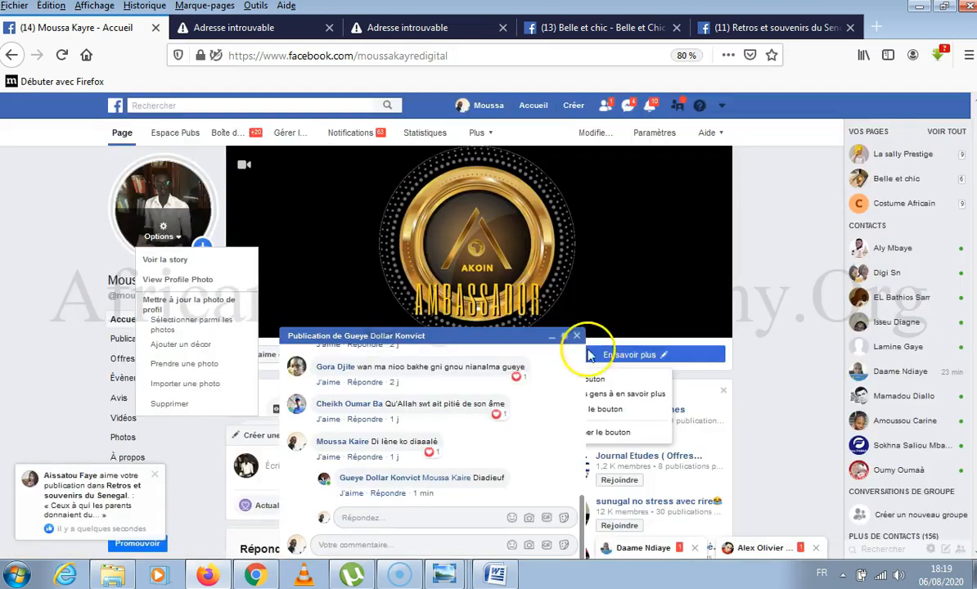
Switch to Chrome and return to the chair design in Canva.
click(254, 576)
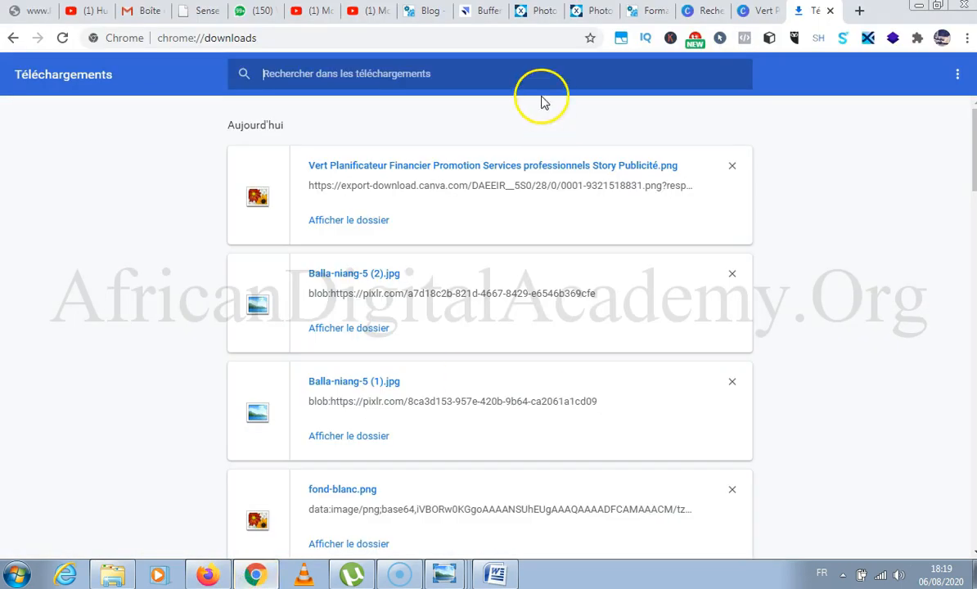
click(751, 20)
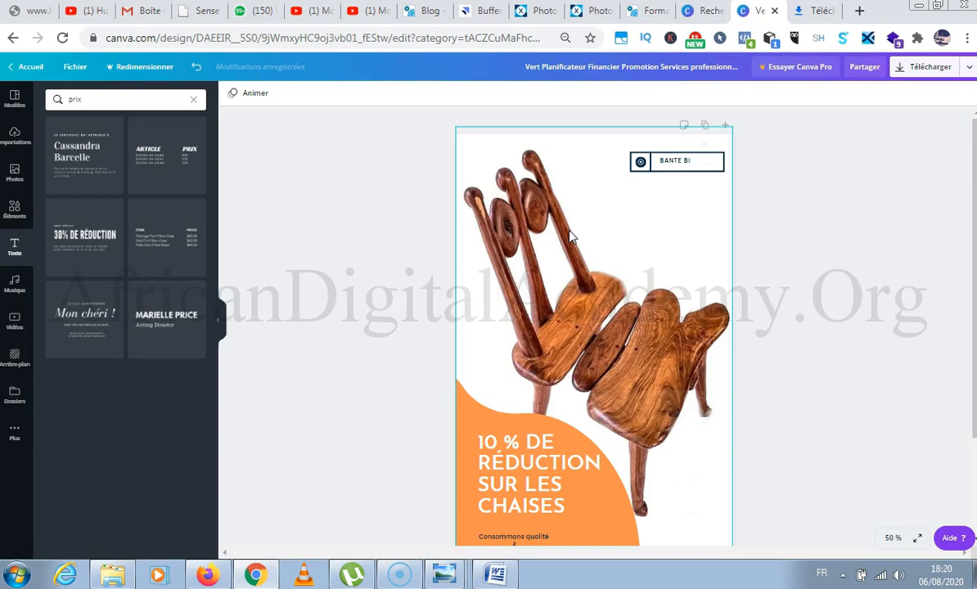
Search Canva's templates for "instagram" and look through the suggested Instagram formats.
scroll(459, 264, down, 3)
scroll(460, 263, up, 3)
click(706, 11)
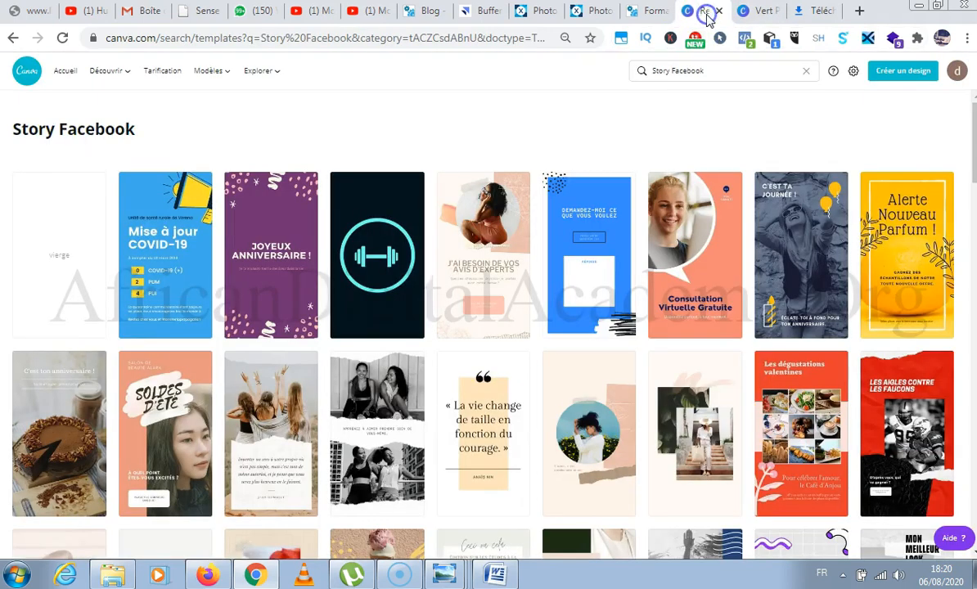
double_click(662, 71)
triple_click(667, 74)
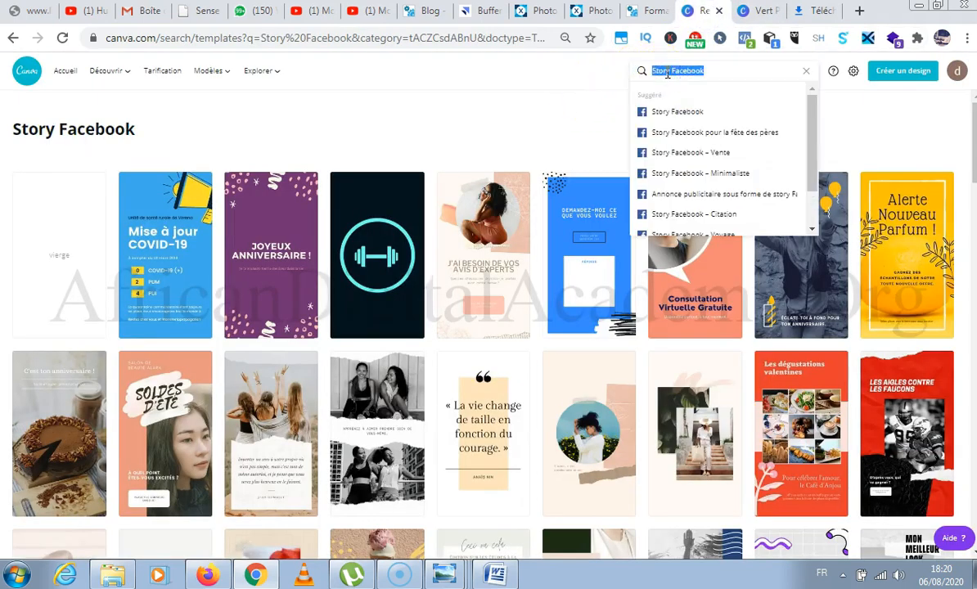
text(instagra)
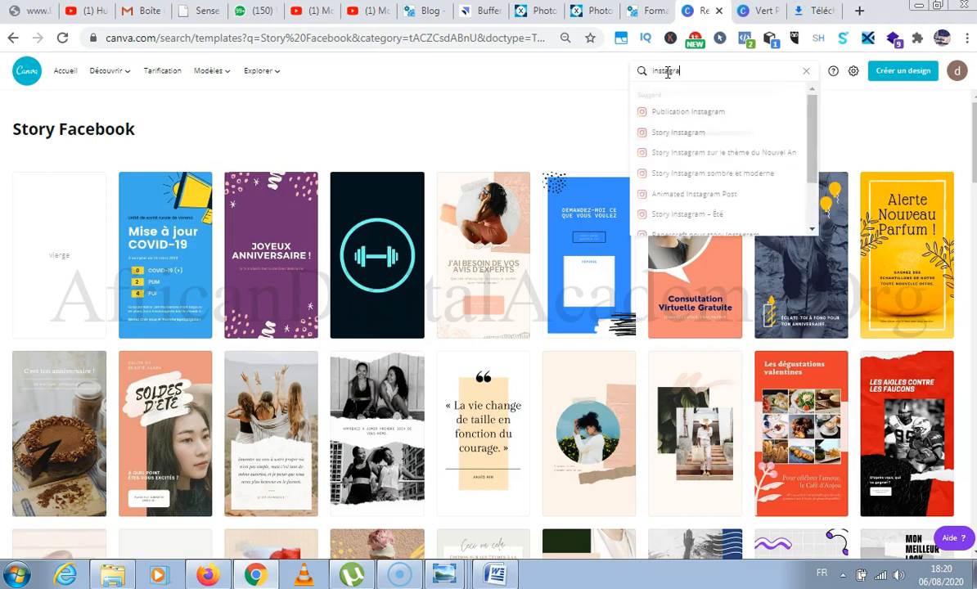
text(m)
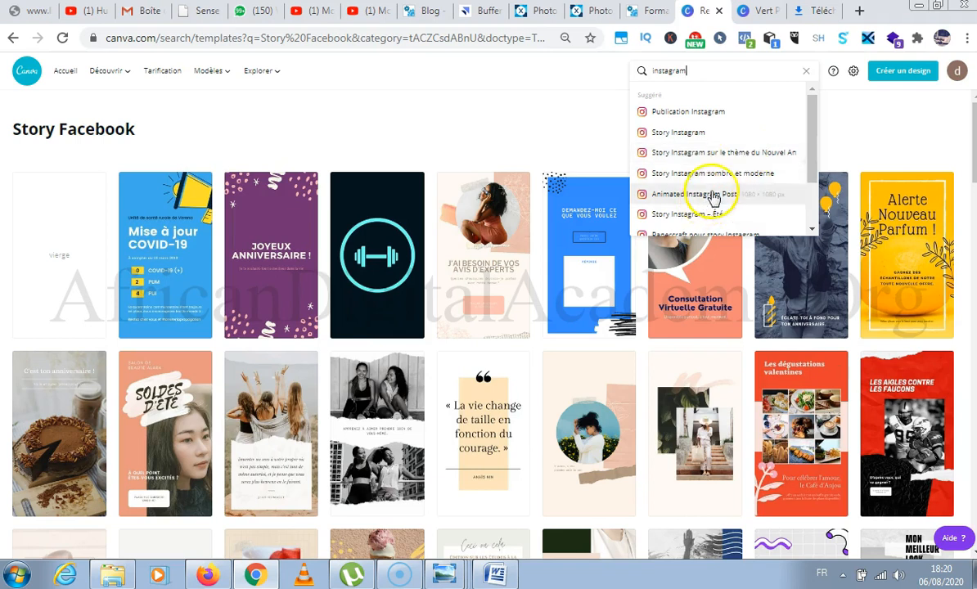
scroll(714, 194, down, 1)
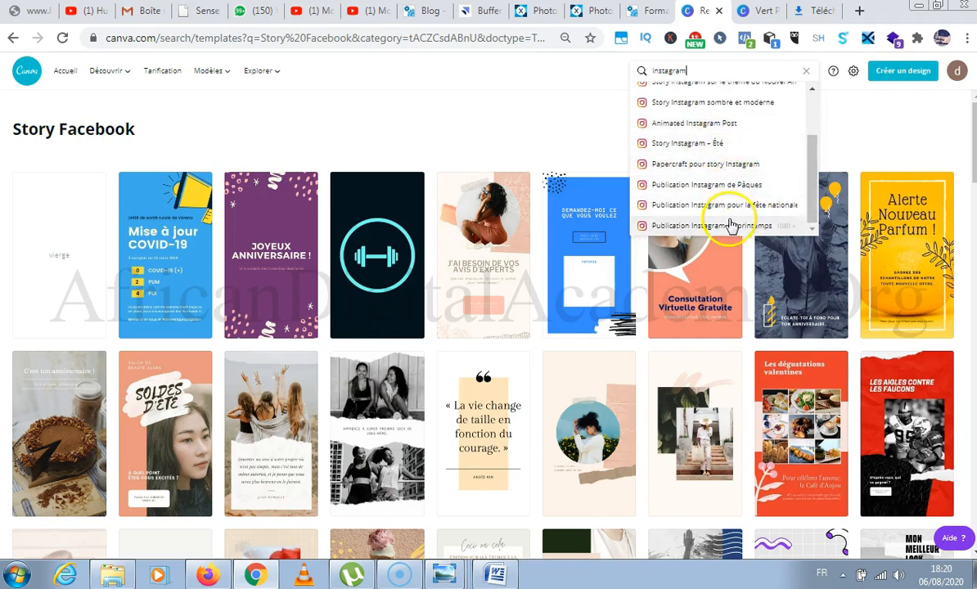
scroll(731, 205, up, 1)
scroll(728, 199, down, 1)
Search Canva's templates for "Twitter" and look through the suggested formats.
double_click(720, 70)
text(Twi)
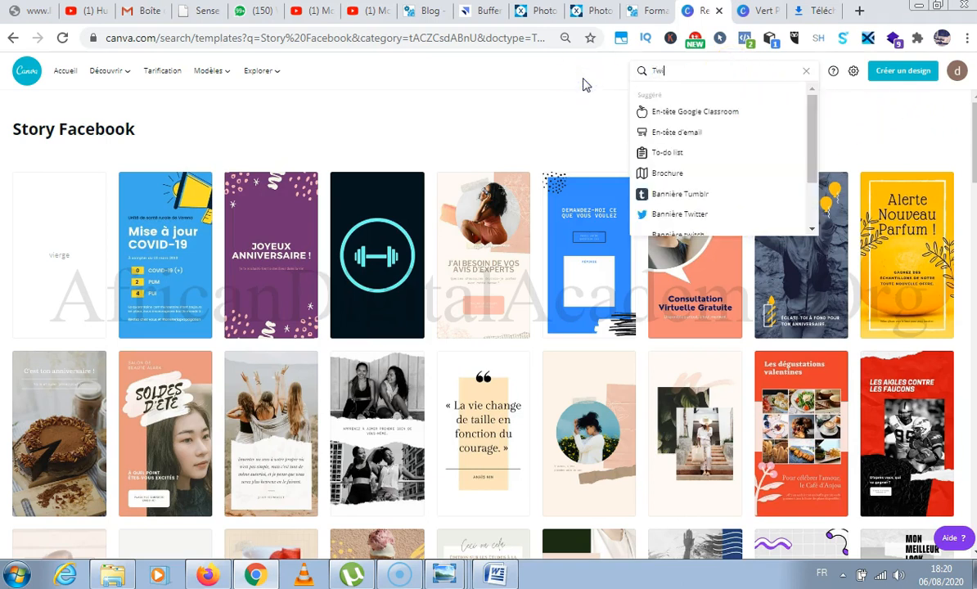
text(tter)
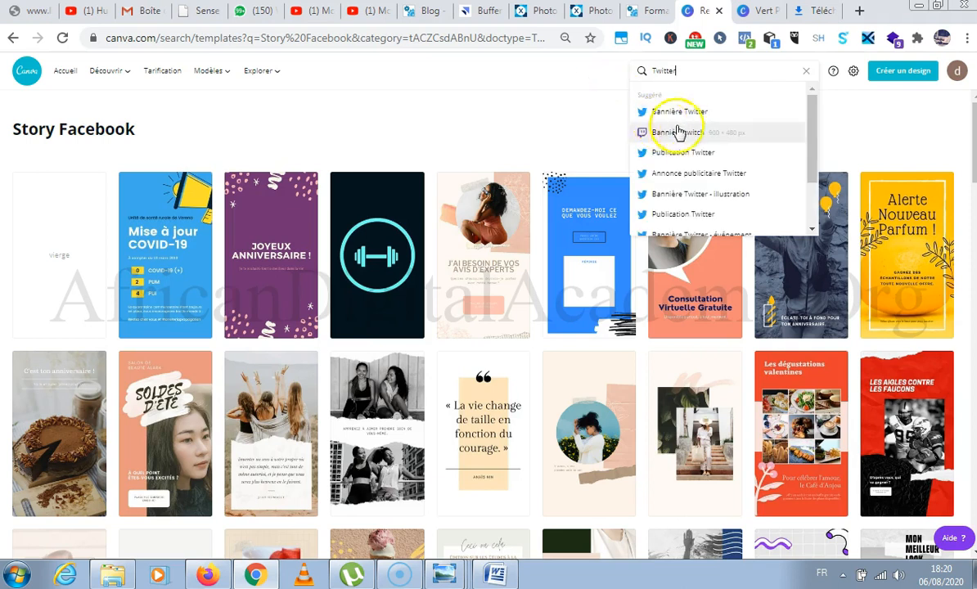
scroll(689, 141, down, 2)
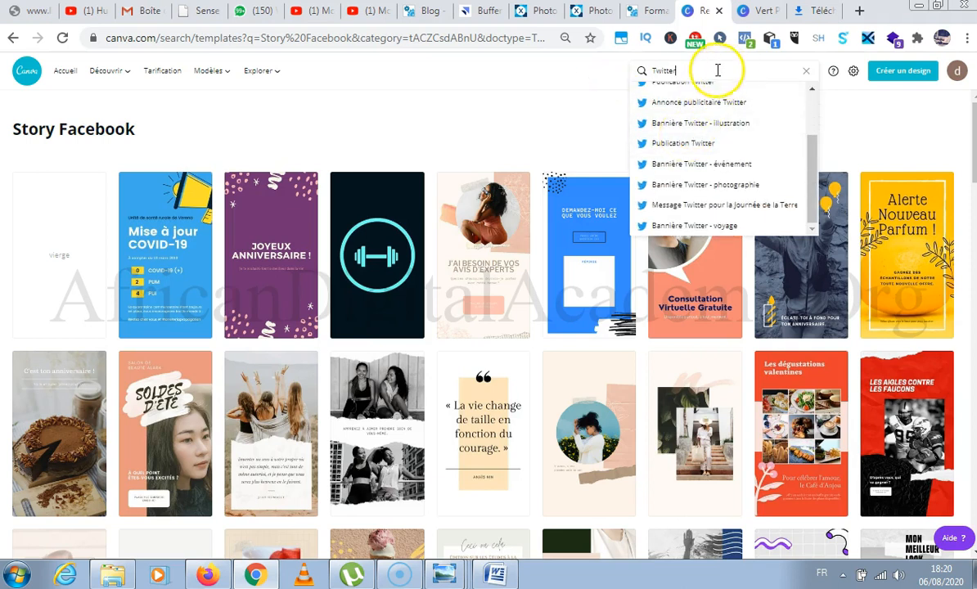
Switch to the Pixlr X project containing the chair photo and add a new text to the image.
click(524, 15)
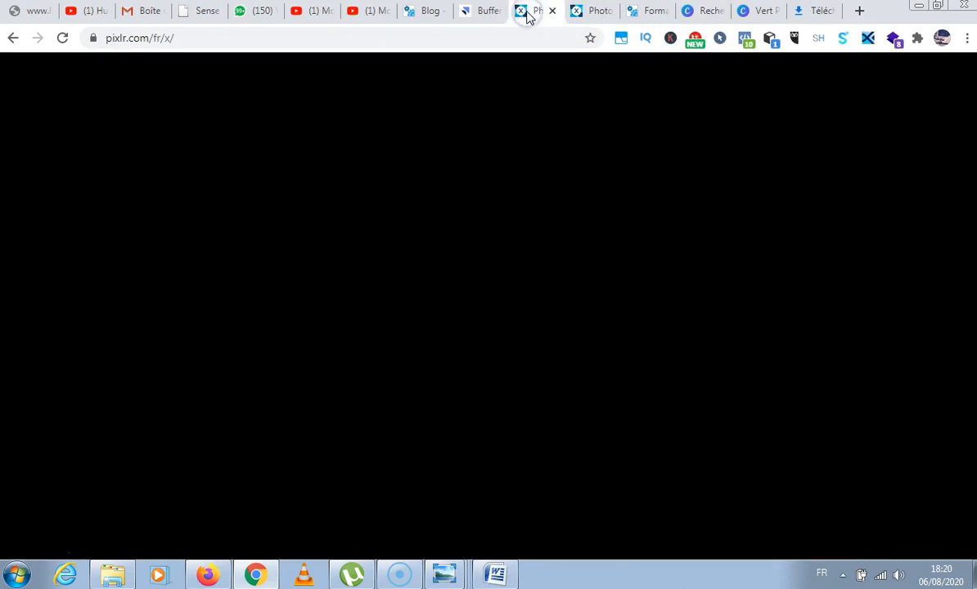
click(585, 16)
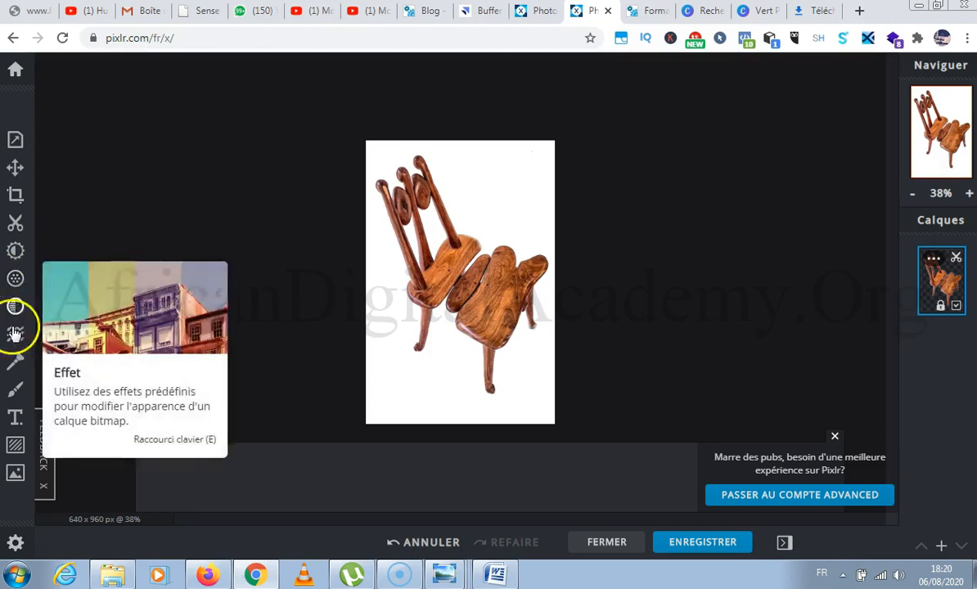
click(15, 419)
click(125, 141)
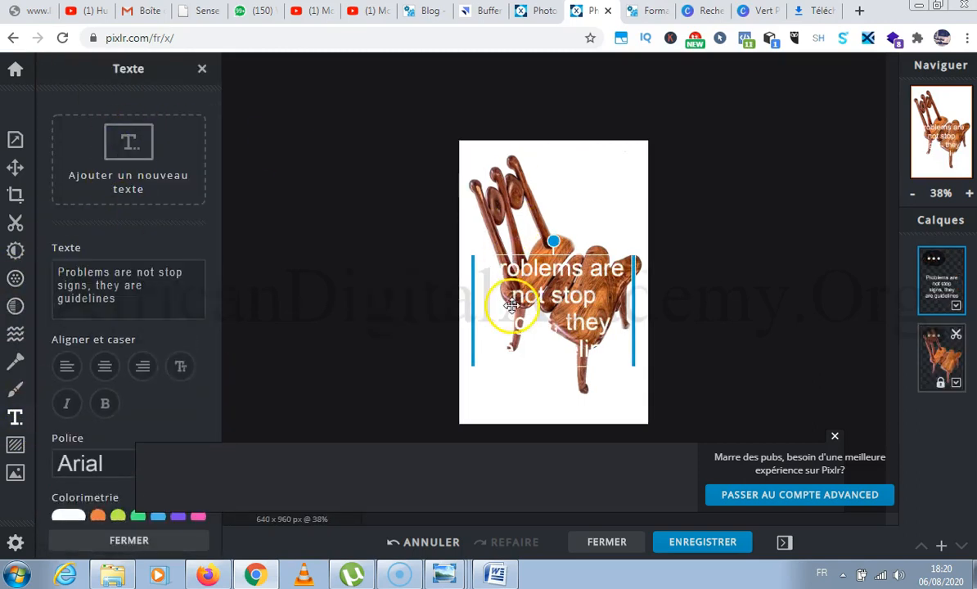
Change the colour of the added text to near-black #0F0E0E.
double_click(503, 282)
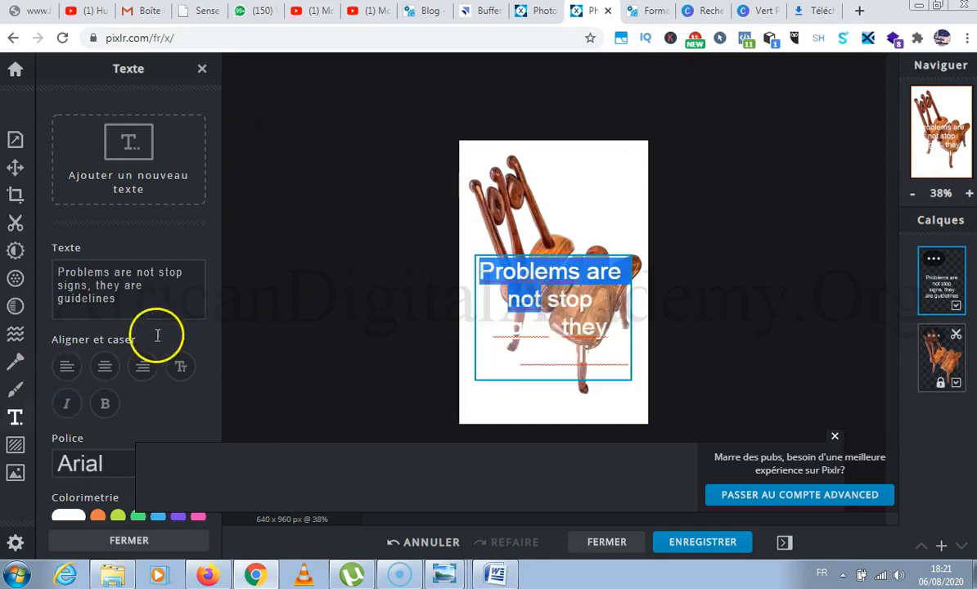
scroll(142, 146, down, 4)
scroll(121, 169, up, 3)
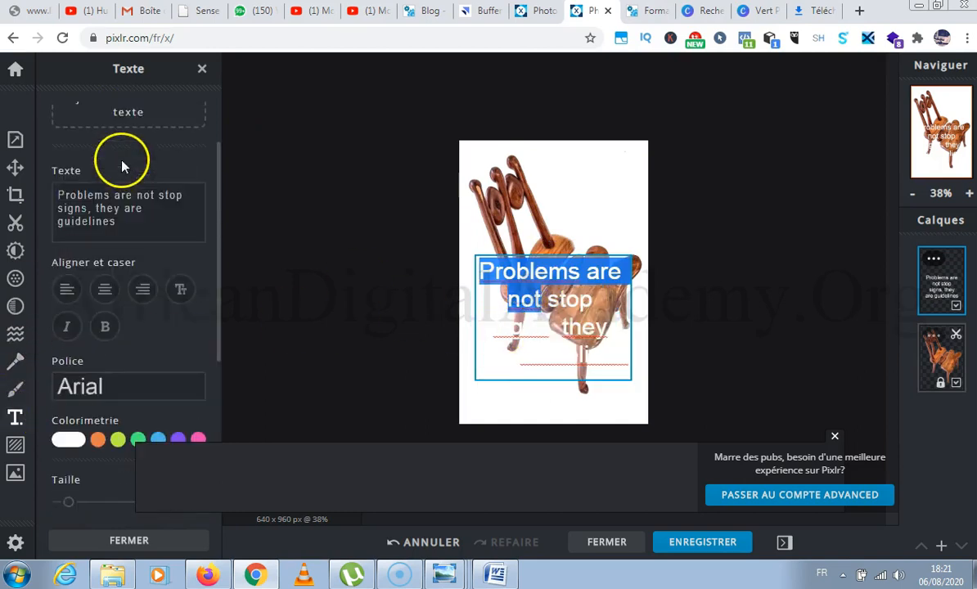
scroll(125, 160, down, 2)
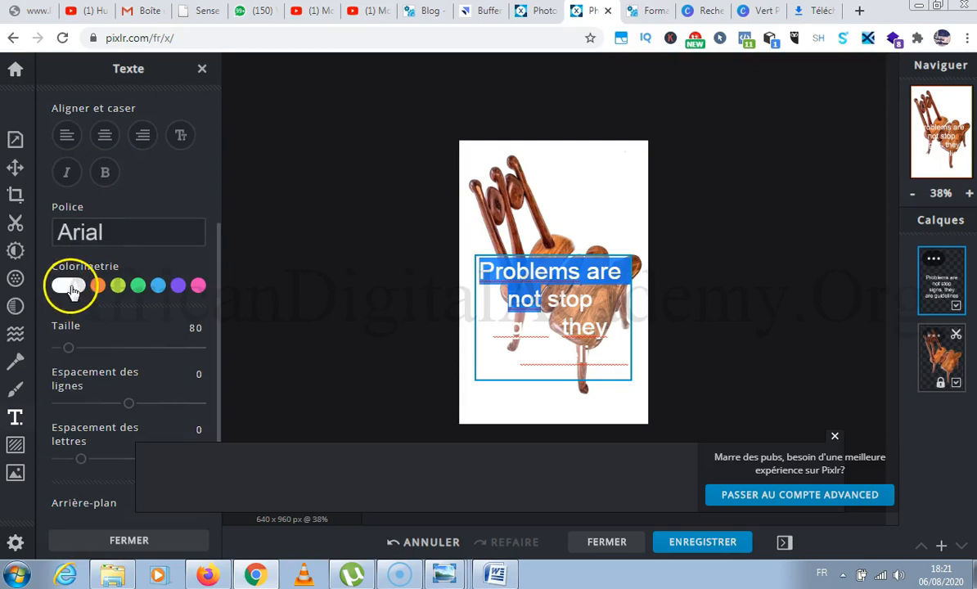
click(70, 284)
drag(84, 373, 67, 381)
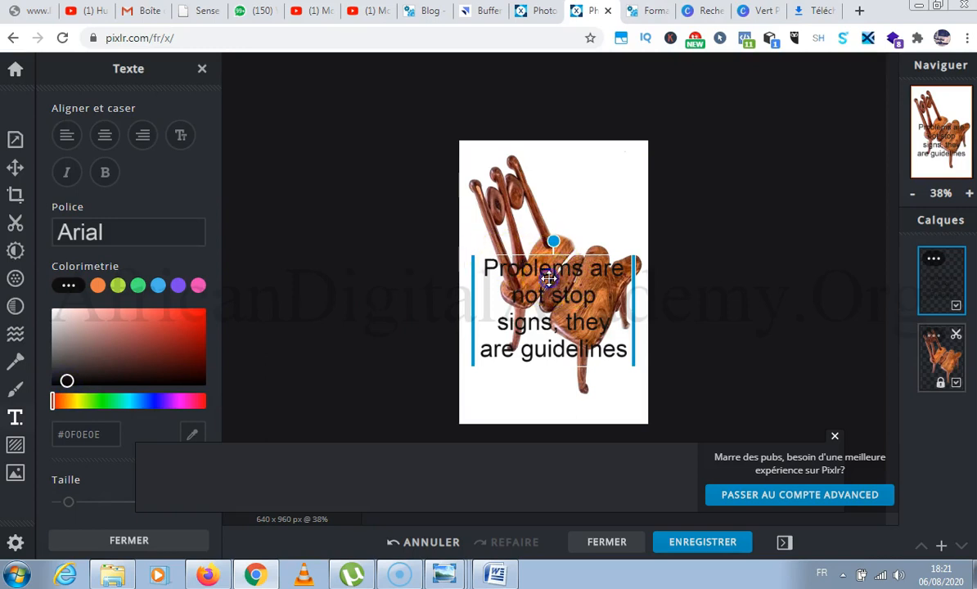
Narrow the text box and move it to the upper right part of the chair image.
drag(517, 261, 580, 187)
click(524, 239)
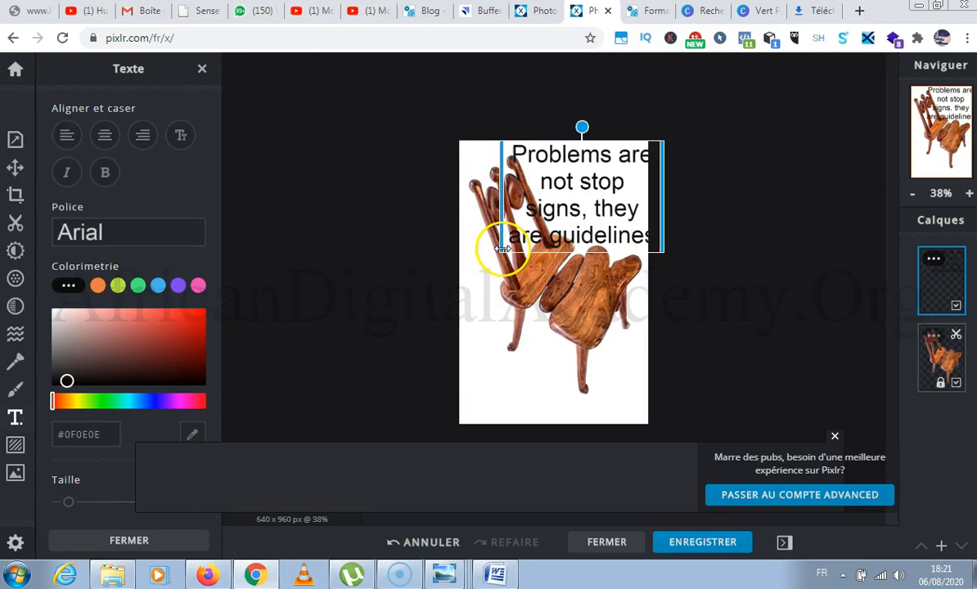
mouse_move(502, 243)
mouse_down()
mouse_move(555, 244)
mouse_move(505, 244)
mouse_up()
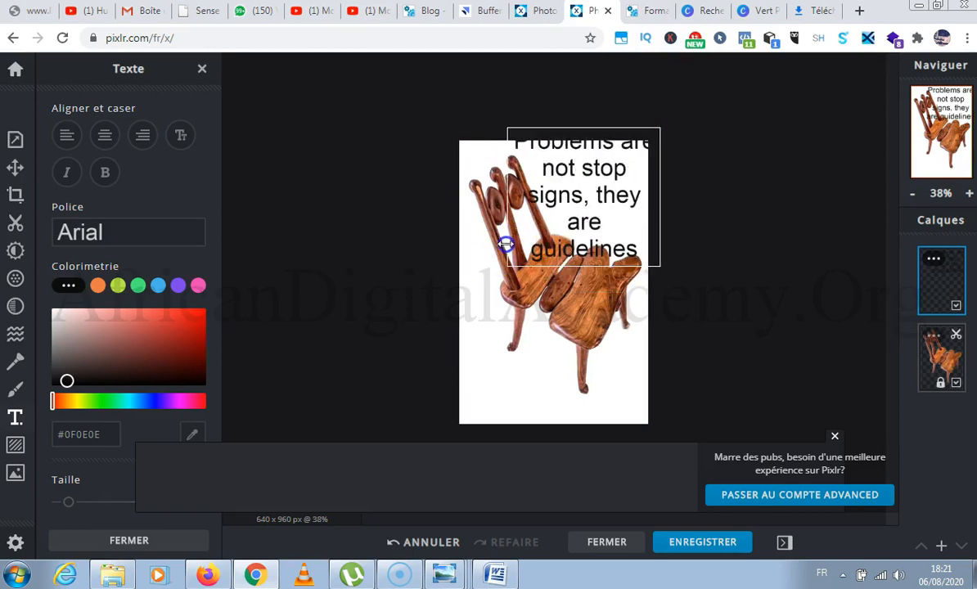
click(610, 128)
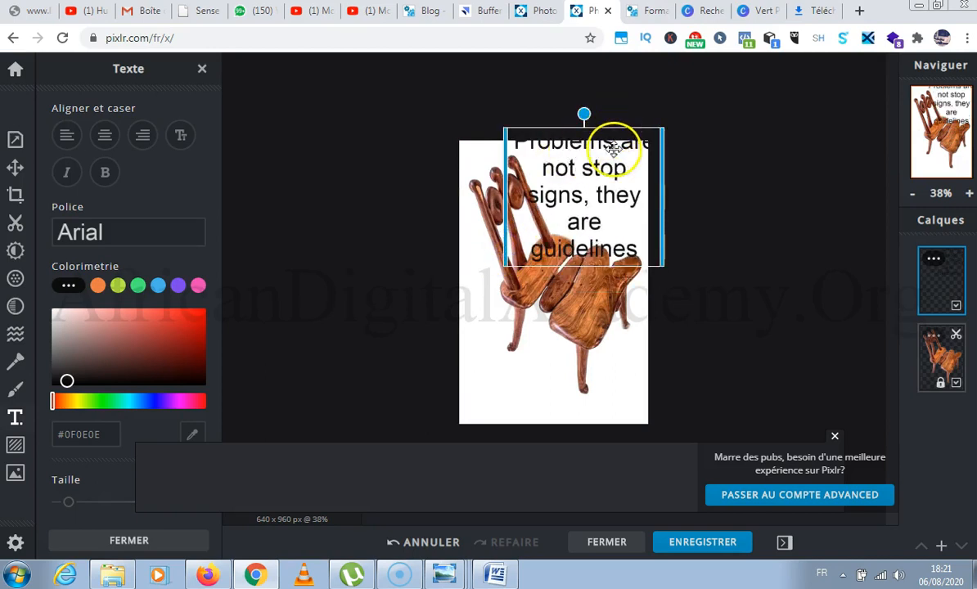
drag(669, 220, 613, 217)
click(571, 258)
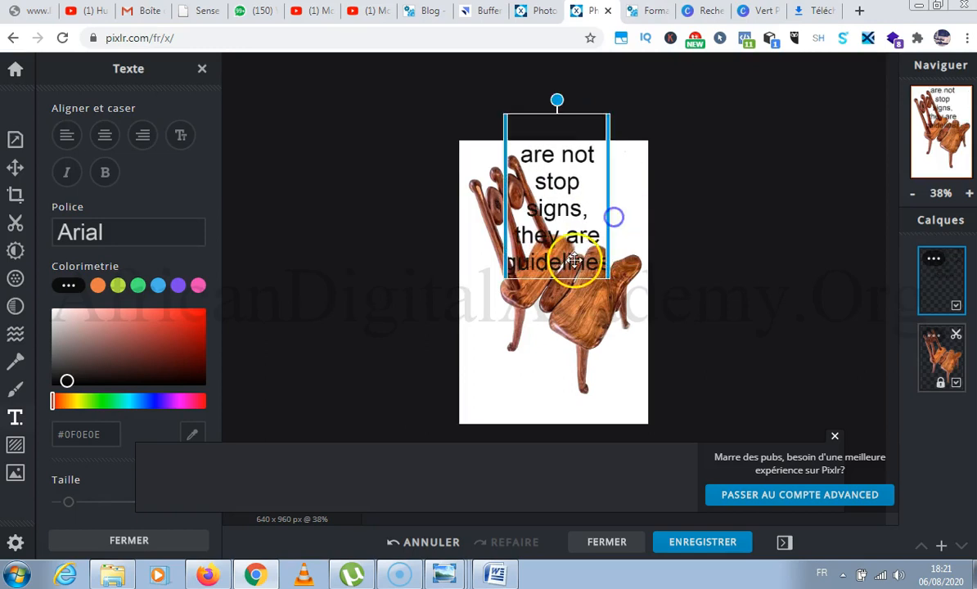
drag(574, 285, 603, 326)
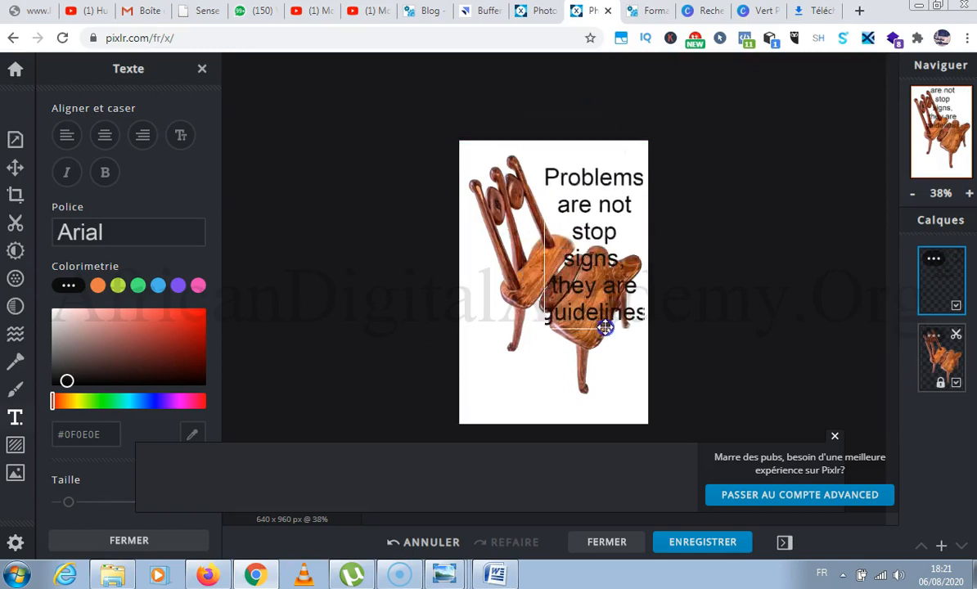
Replace the placeholder text with "PROMO ÉTÉ", using the spelling suggestion for the accented word.
double_click(576, 243)
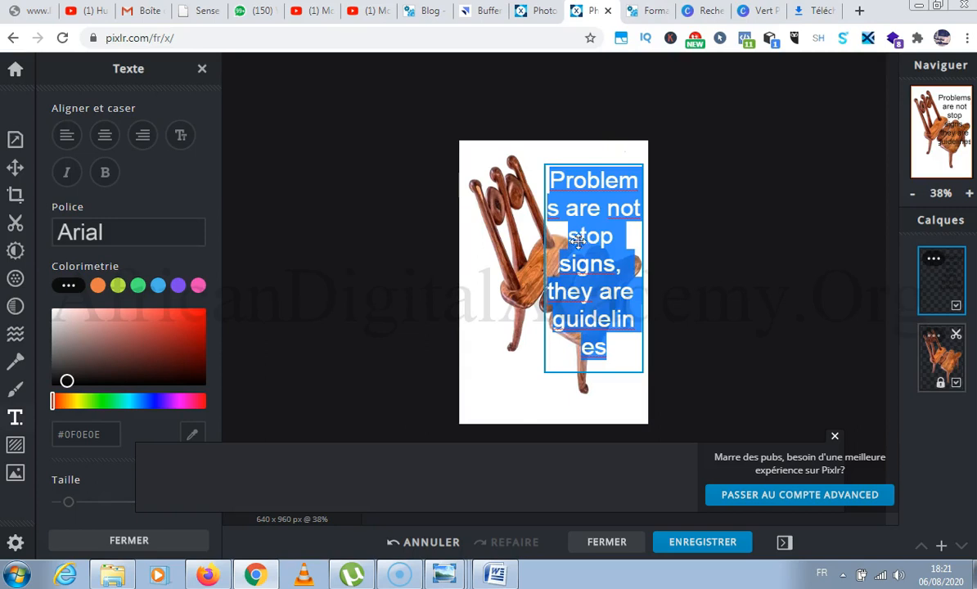
text(PROMO )
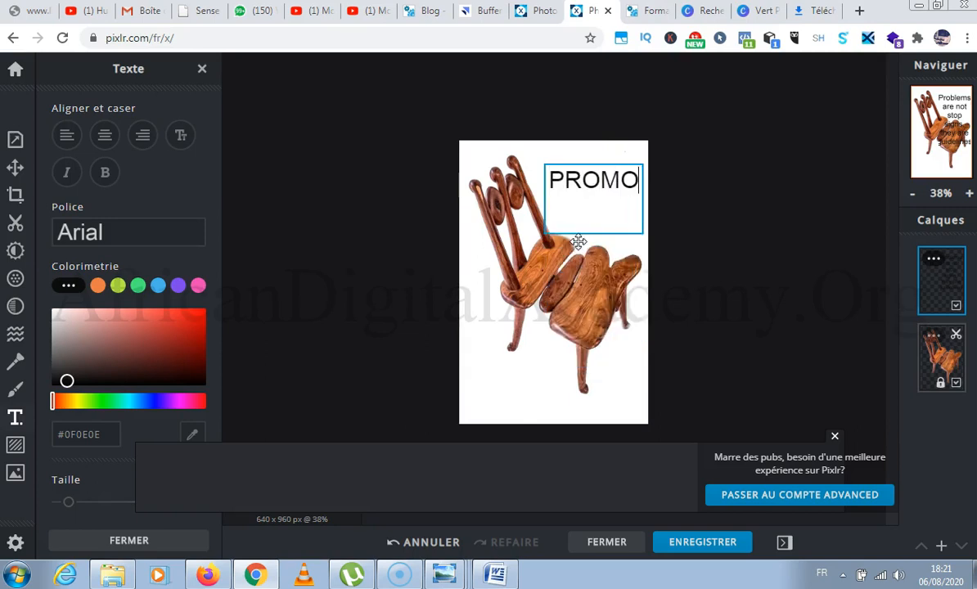
text(ETE)
key(BackSpace)
key(BackSpace)
text(E)
key(BackSpace)
text(TE)
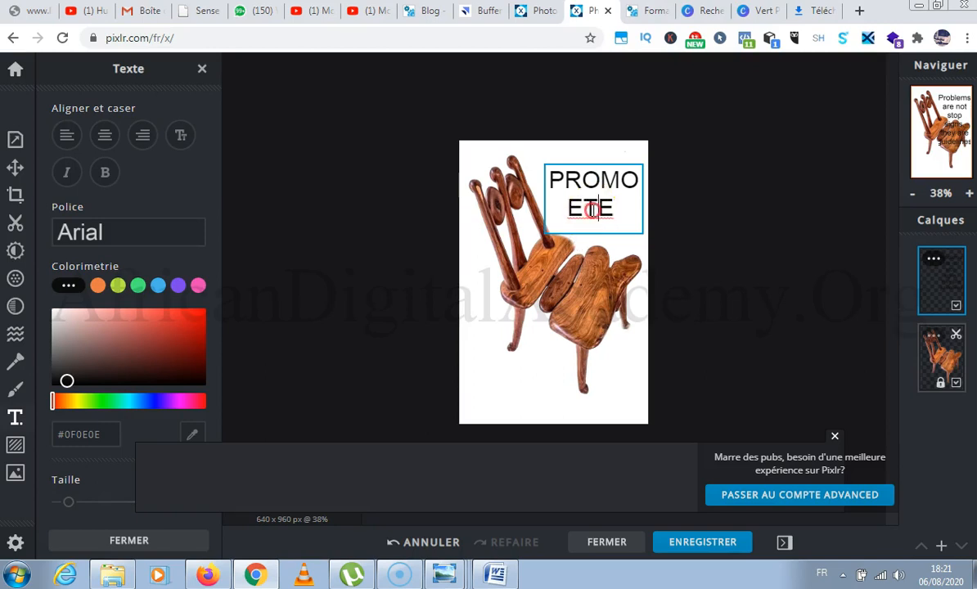
right_click(594, 214)
click(614, 222)
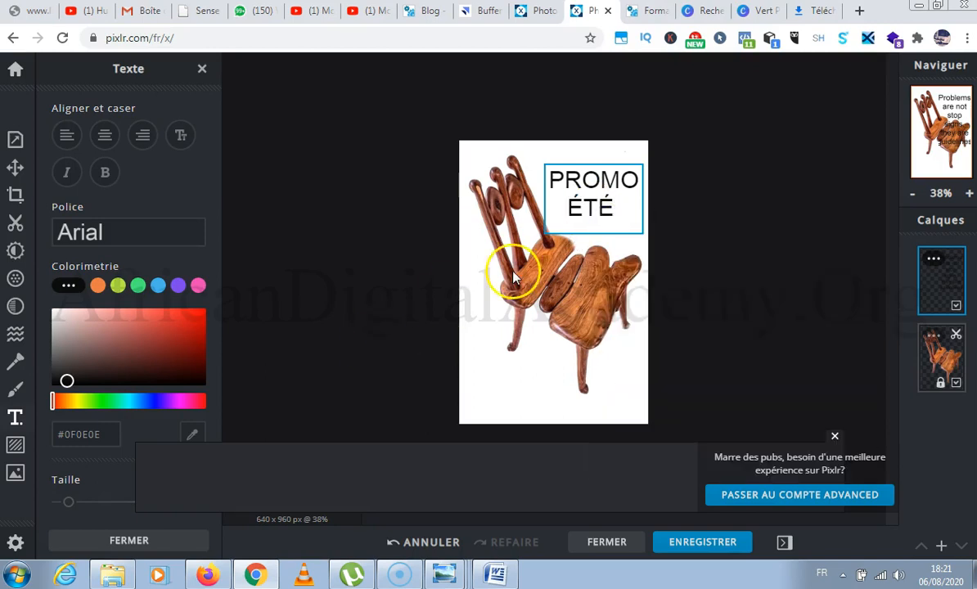
Set the "PROMO ÉTÉ" text size to 44, place it in the image's blank upper right corner and deselect it.
scroll(80, 326, down, 4)
scroll(81, 322, up, 1)
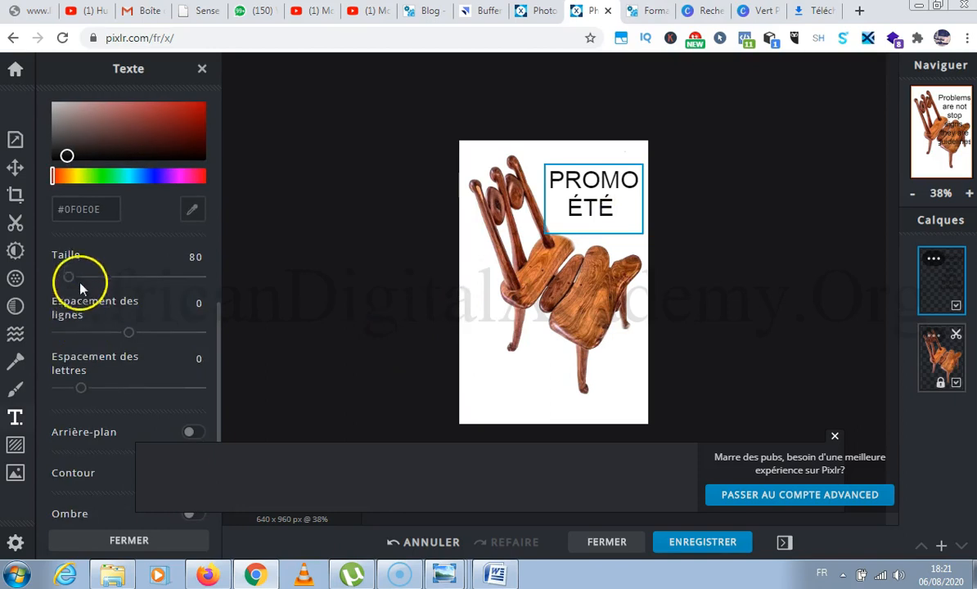
mouse_move(68, 262)
mouse_down()
mouse_move(57, 269)
mouse_move(63, 263)
mouse_up()
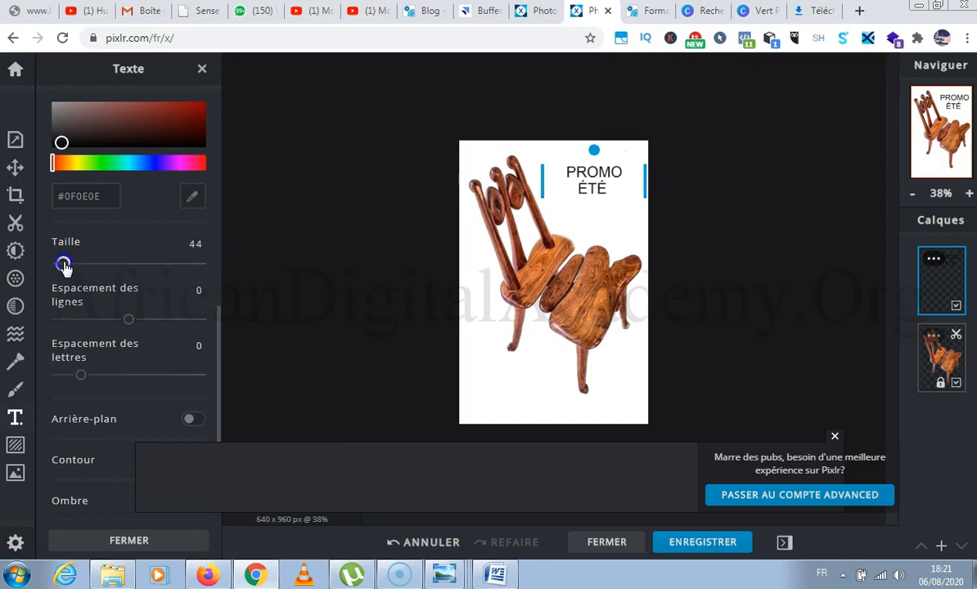
mouse_move(592, 182)
mouse_down()
mouse_move(593, 193)
mouse_move(609, 175)
mouse_move(583, 166)
mouse_move(586, 181)
mouse_up()
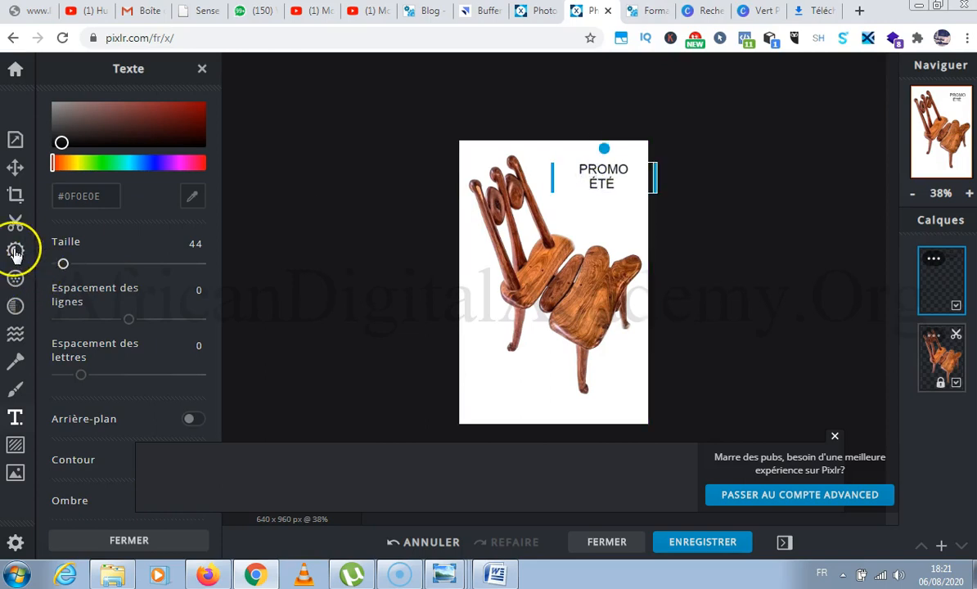
click(603, 240)
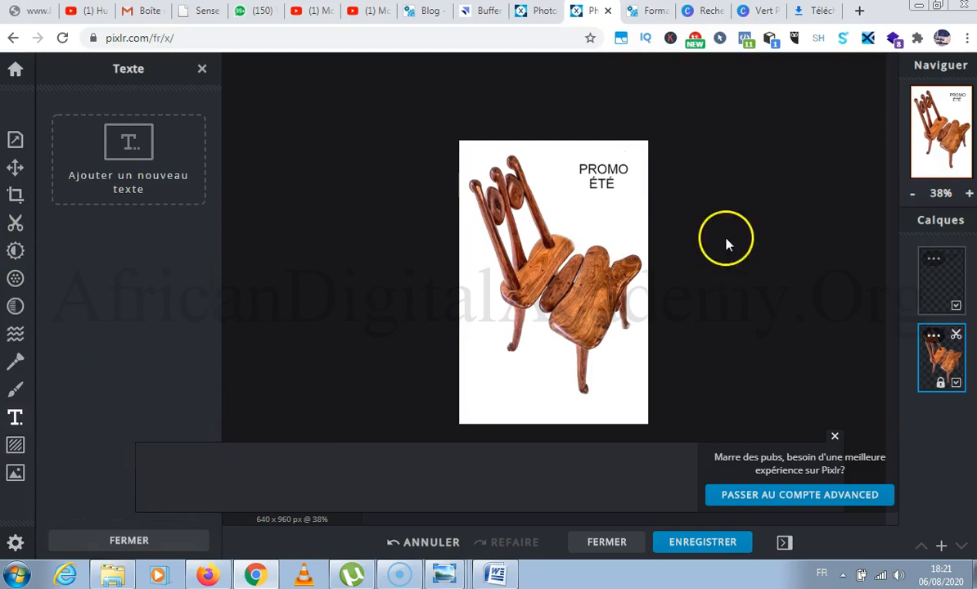
Examine the chair image and its "PROMO ÉTÉ" text at several magnifications.
scroll(727, 242, down, 3)
scroll(612, 246, up, 5)
scroll(607, 156, up, 1)
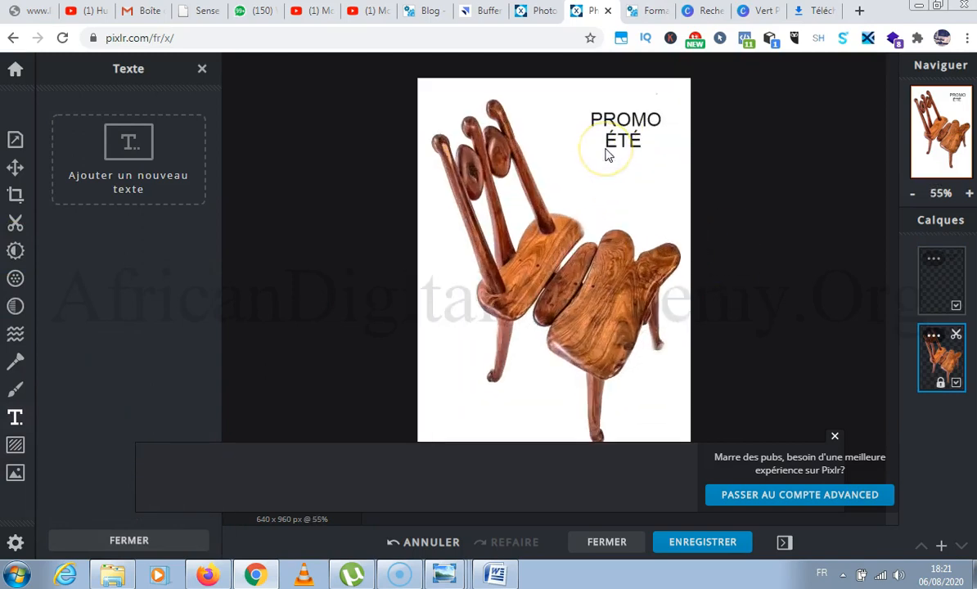
scroll(607, 156, down, 3)
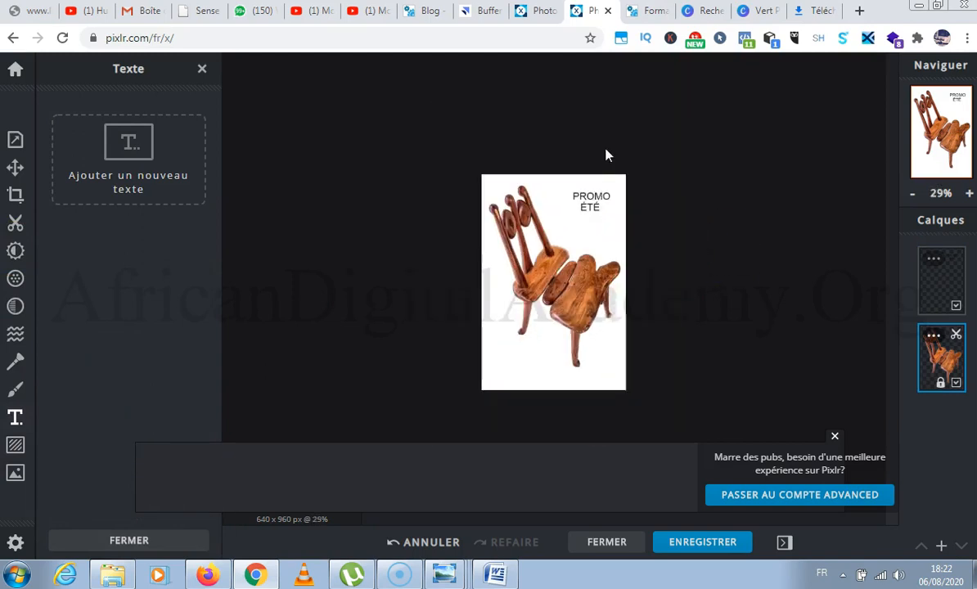
scroll(617, 267, up, 2)
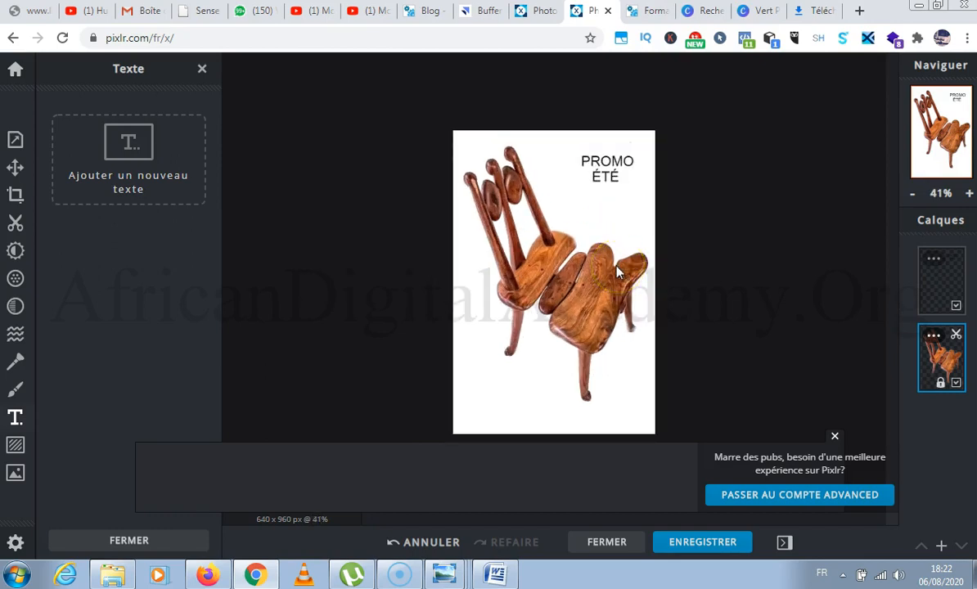
scroll(578, 101, up, 2)
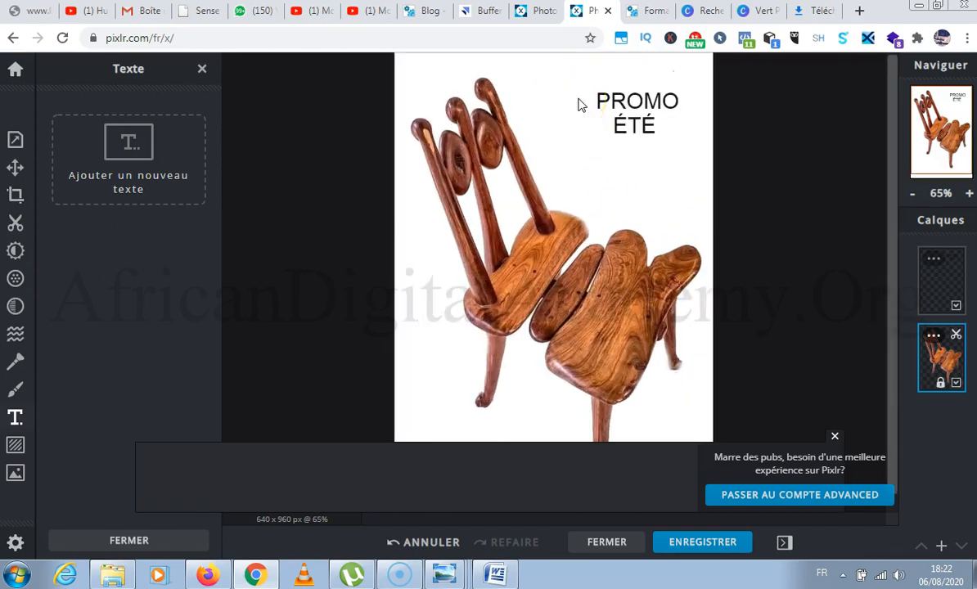
scroll(578, 105, down, 3)
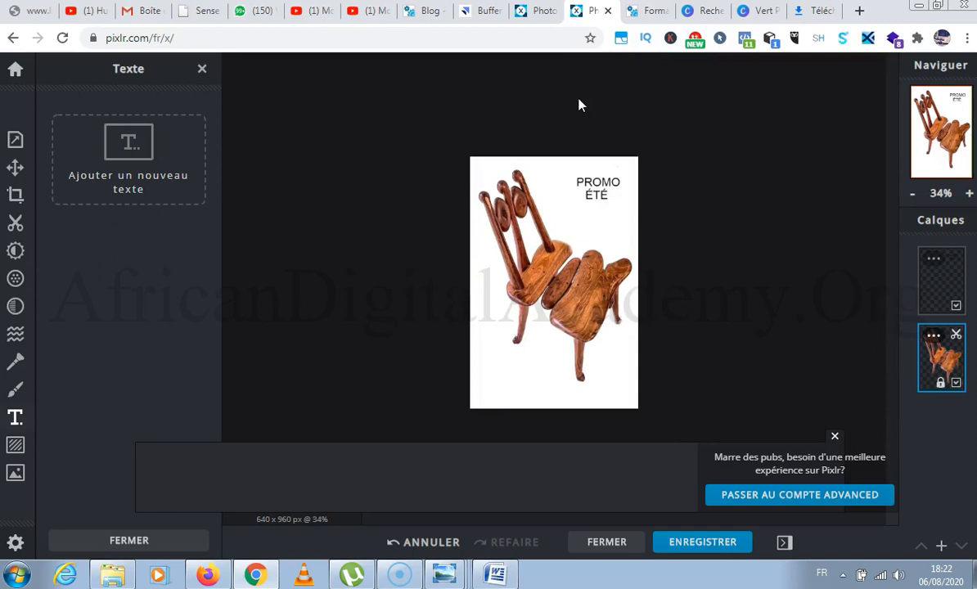